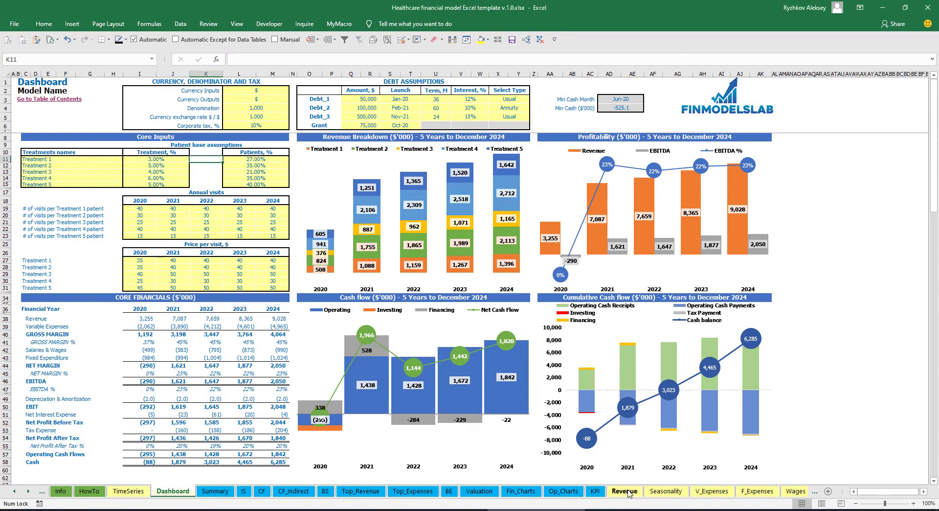
Step: On the Revenue sheet, set the 2020 starting point population to 100,000
click(624, 490)
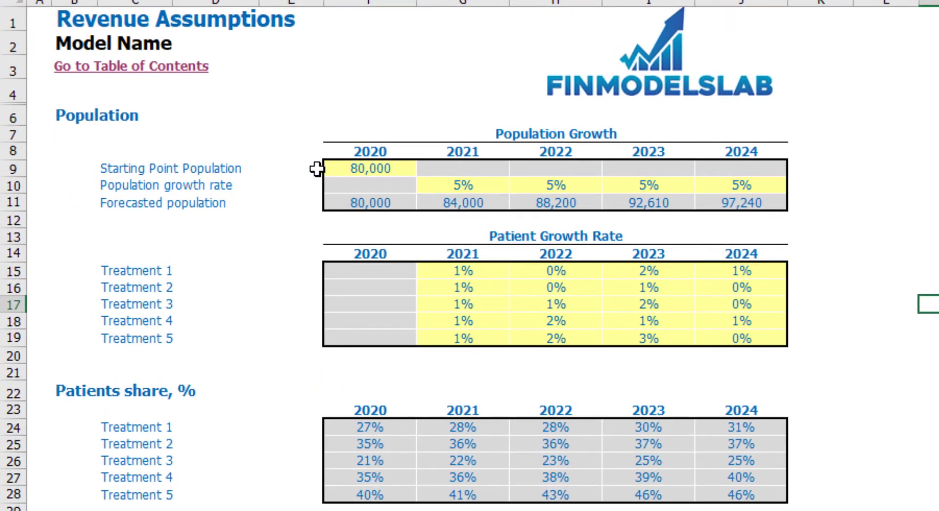
click(380, 171)
text(100,000)
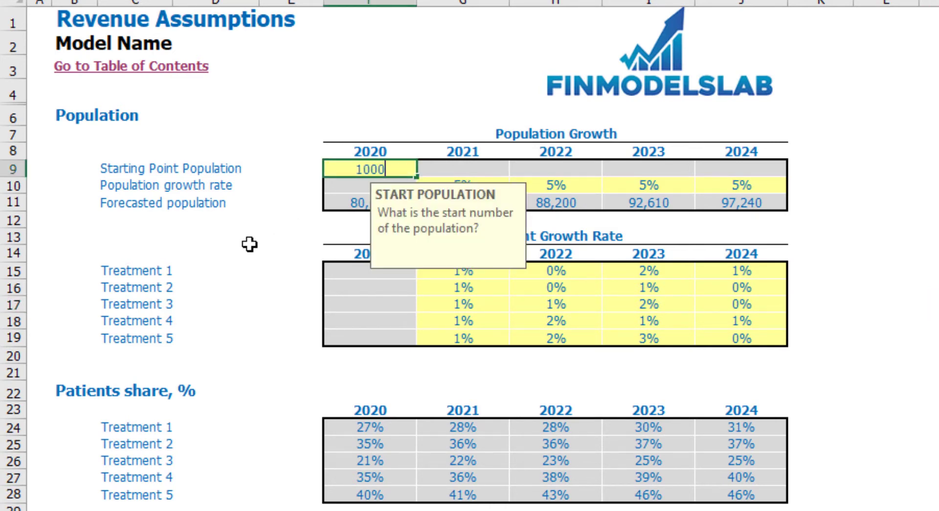
key(Return)
click(928, 219)
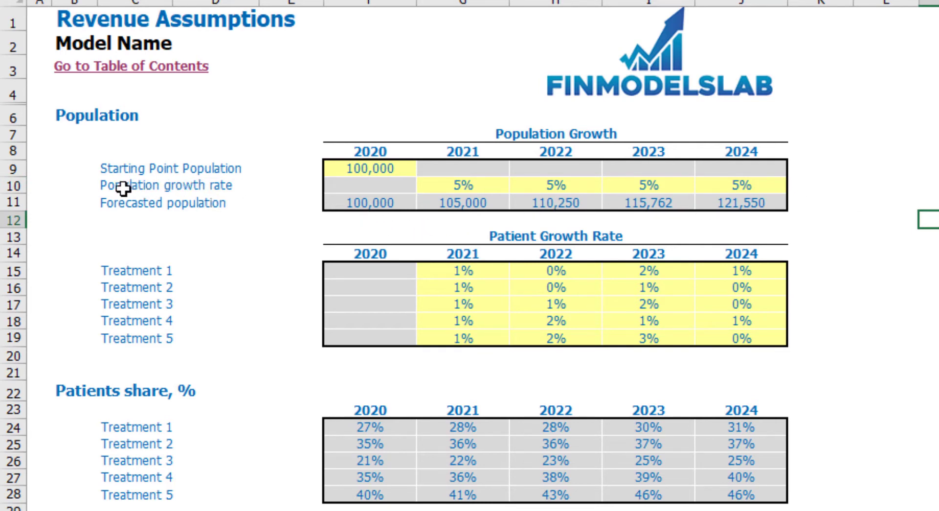
Step: Set the population growth rate to 10% for 2021 and copy it across 2022 to 2024
click(476, 188)
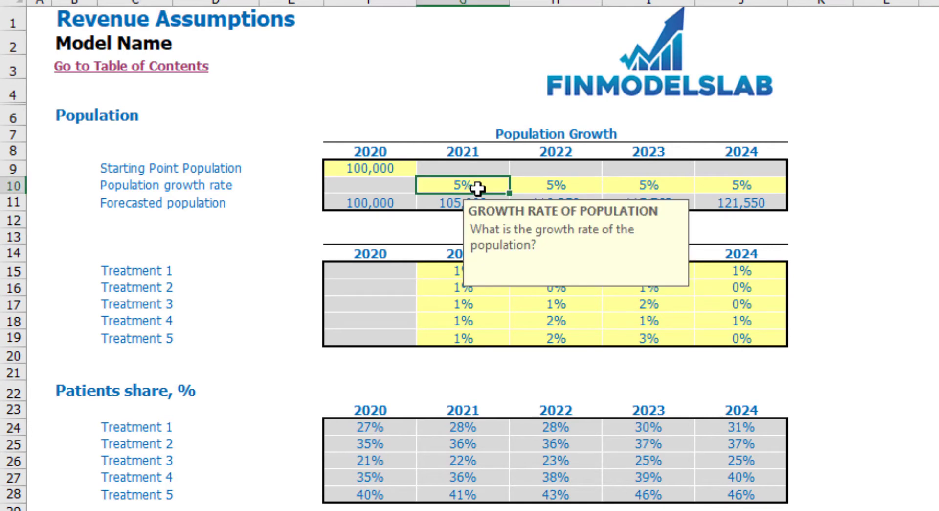
text(10)
key(Return)
key(Up)
key(ctrl+c)
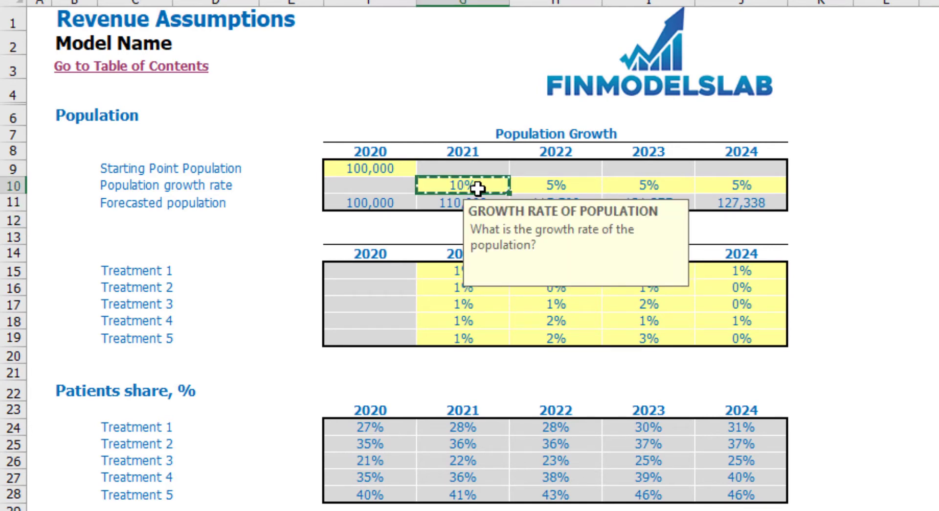
key(Right)
key(shift+Right)
key(shift+Right)
key(ctrl+v)
key(Down)
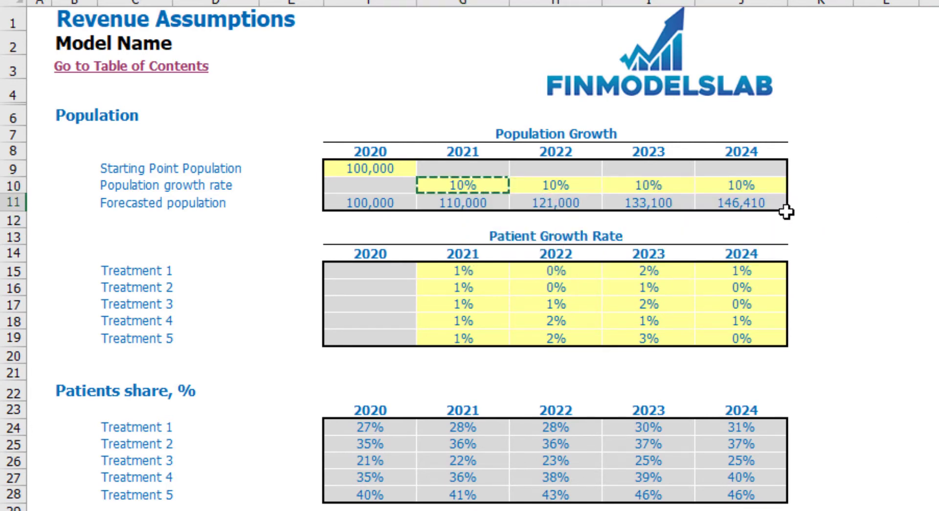
click(761, 208)
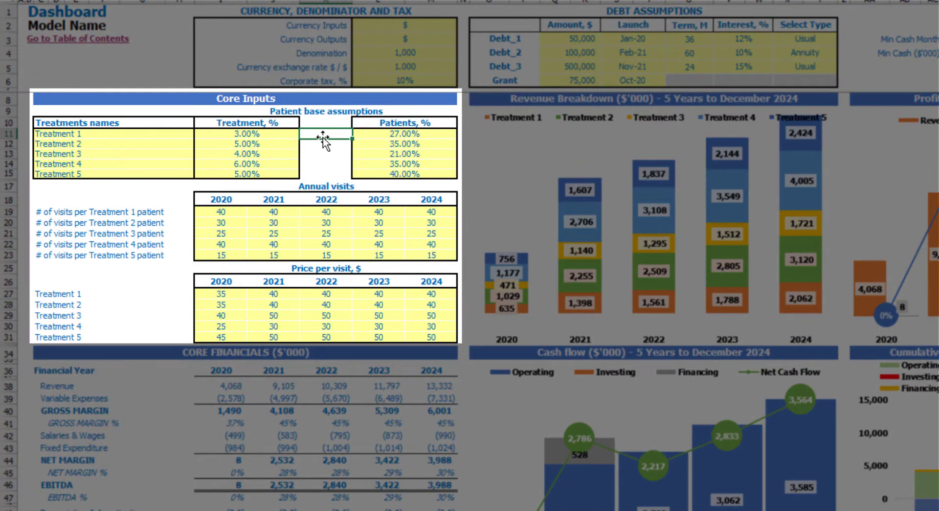
Step: In the Dashboard's core inputs, rename the first treatment as Treatment A
click(101, 135)
drag(101, 135, 102, 172)
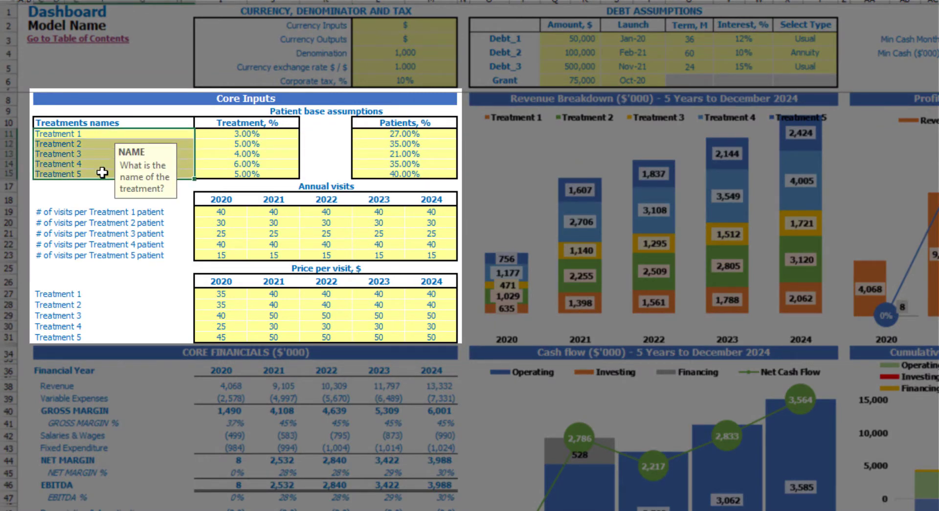
click(89, 131)
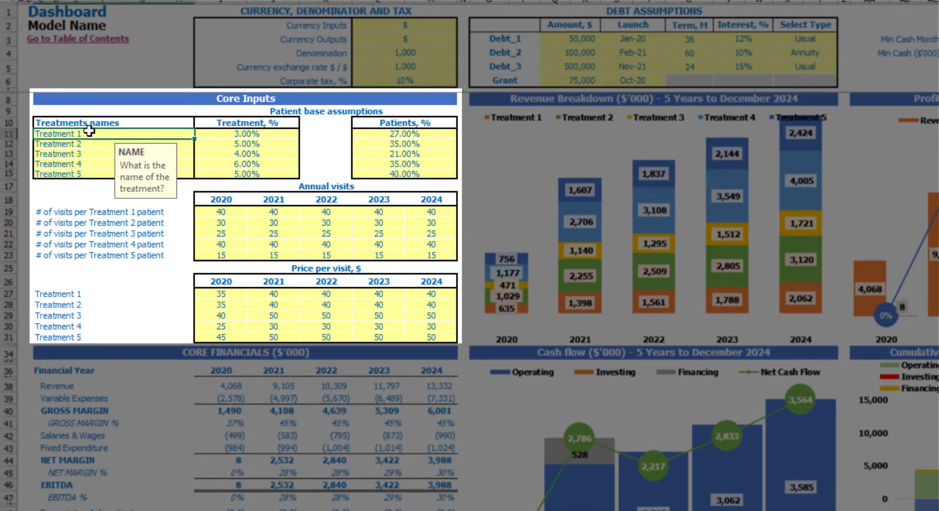
text(Trea)
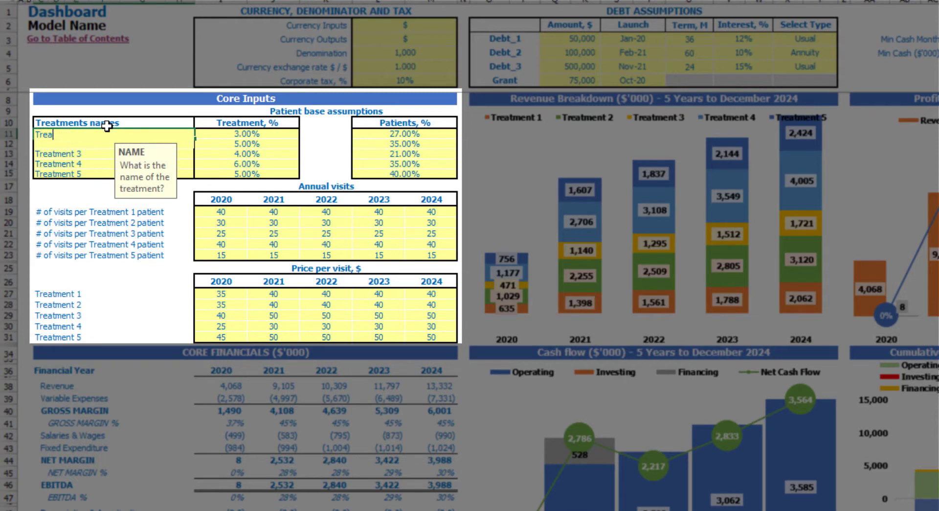
text(tment A)
key(ctrl+Return)
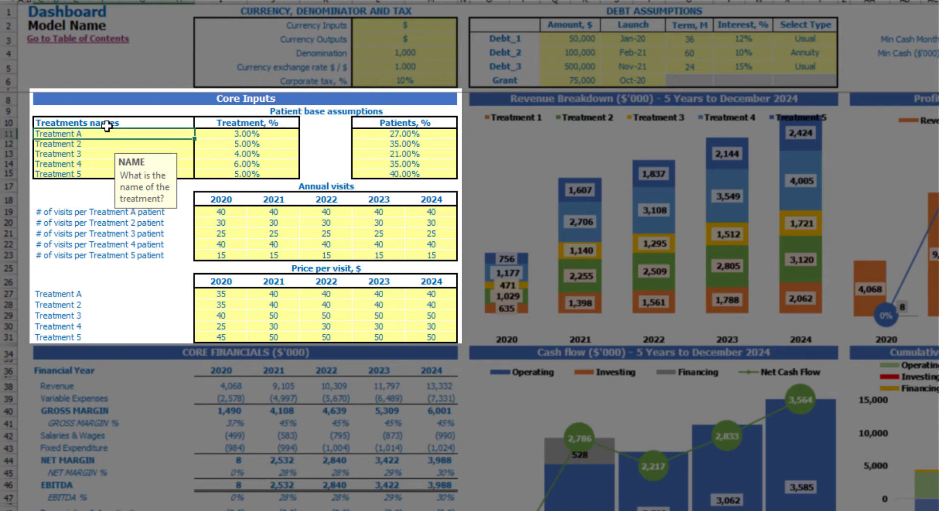
Step: Copy the first treatment's name to the second treatment and change it to Treatment B
key(ctrl+c)
key(Escape)
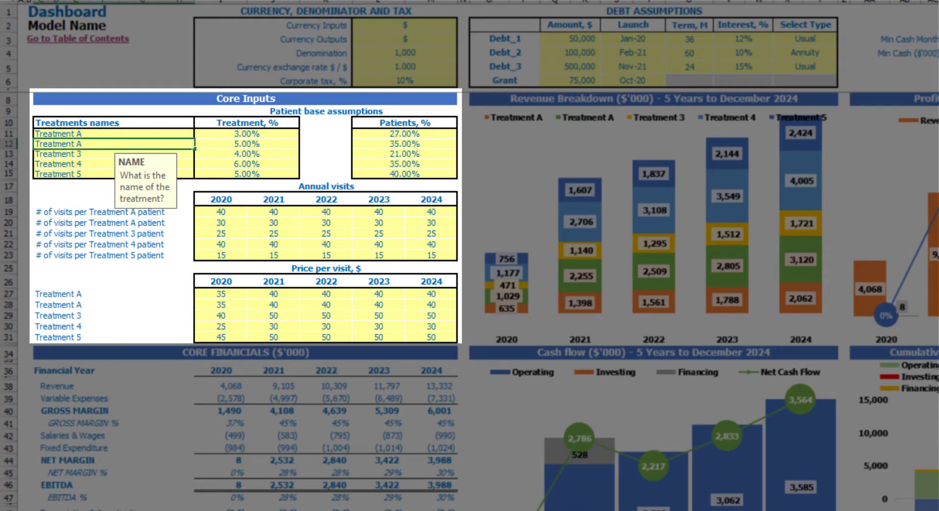
text(B)
key(Return)
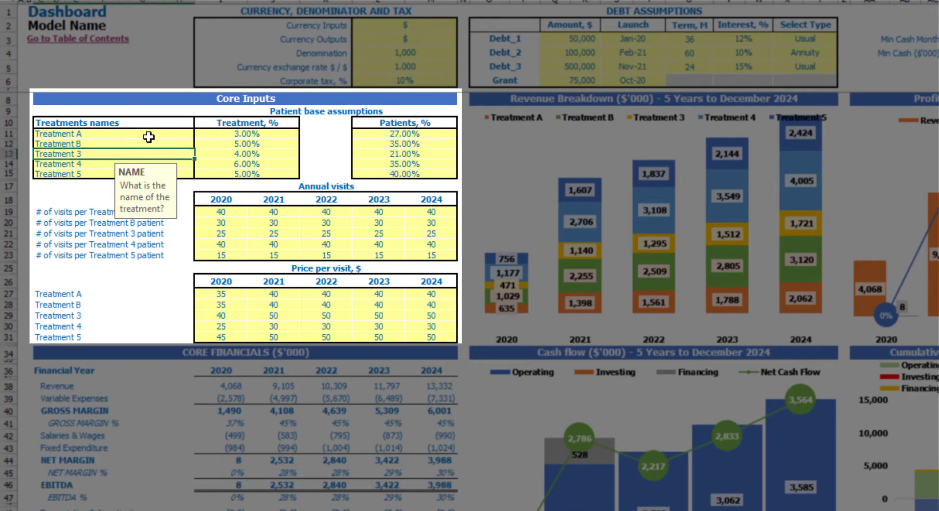
Step: Examine the treatment percentages, patient percentages and annual visits in the Dashboard's core inputs
click(217, 132)
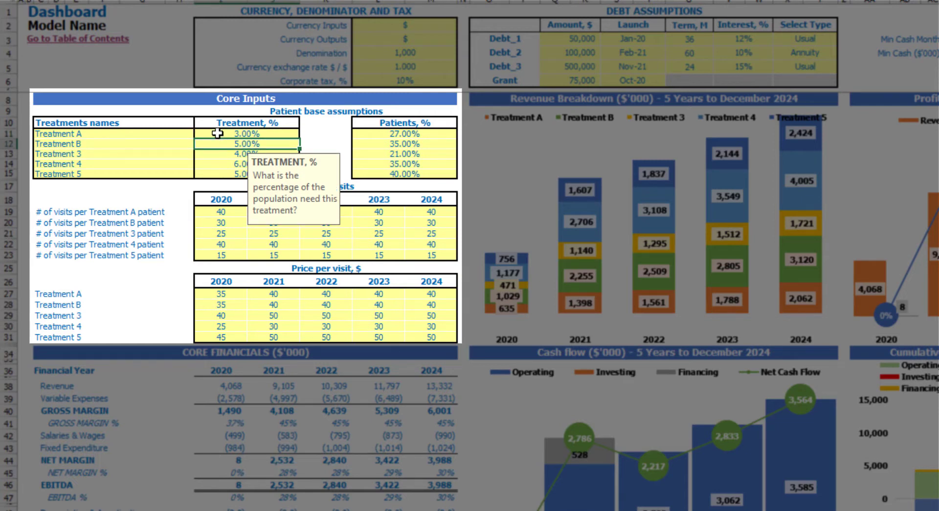
click(181, 109)
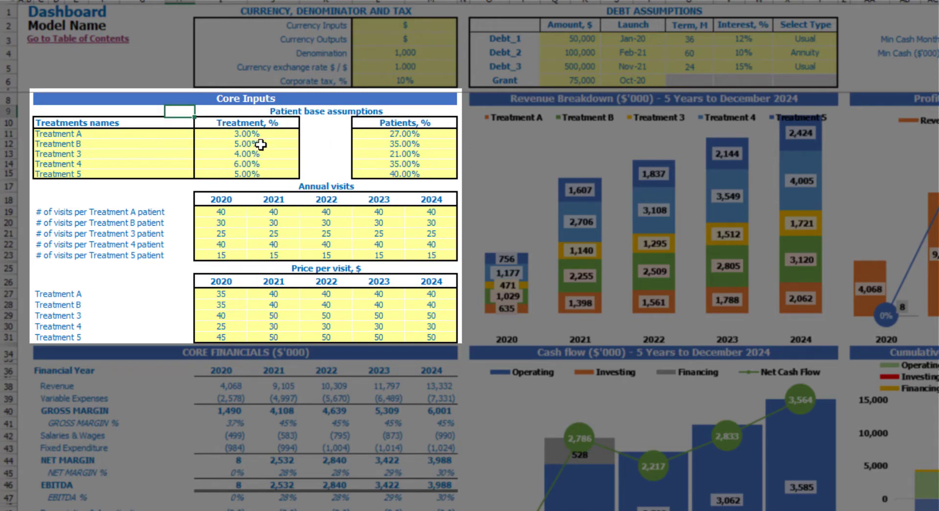
click(397, 133)
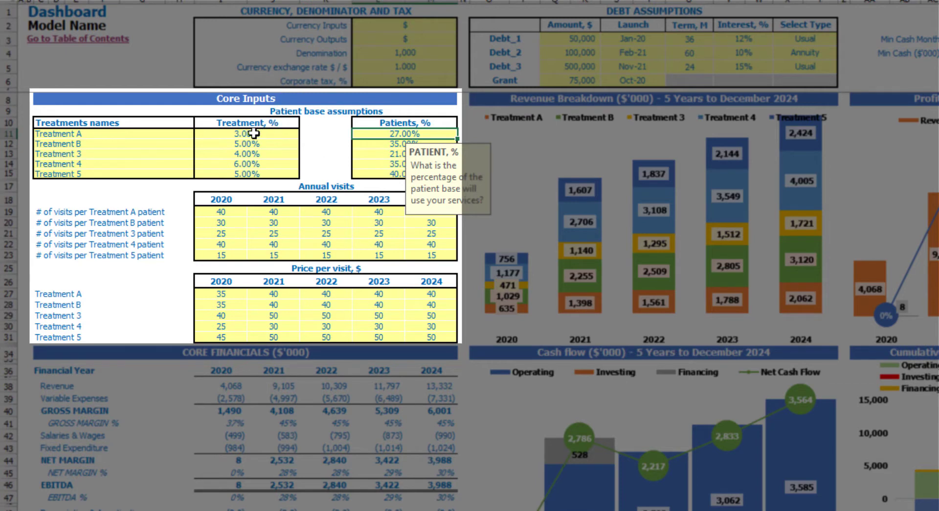
click(314, 124)
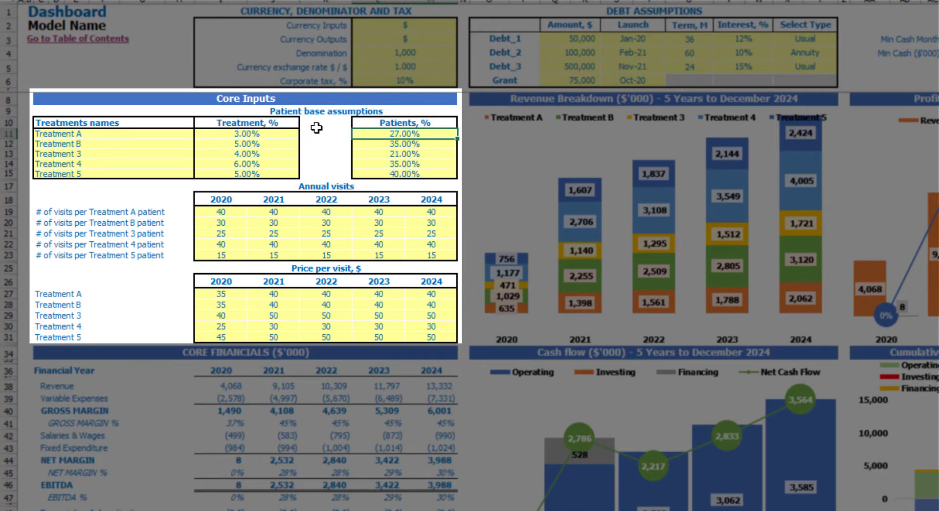
drag(221, 210, 413, 254)
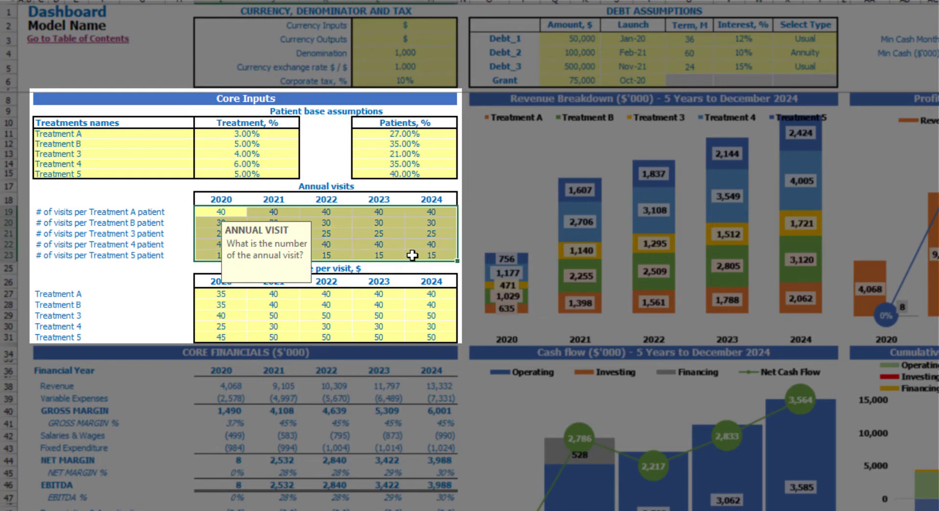
click(158, 189)
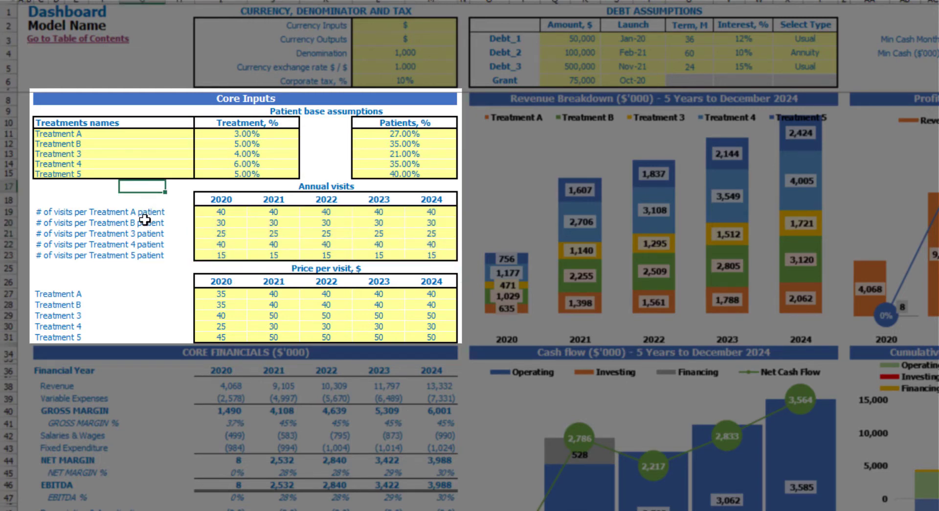
click(303, 189)
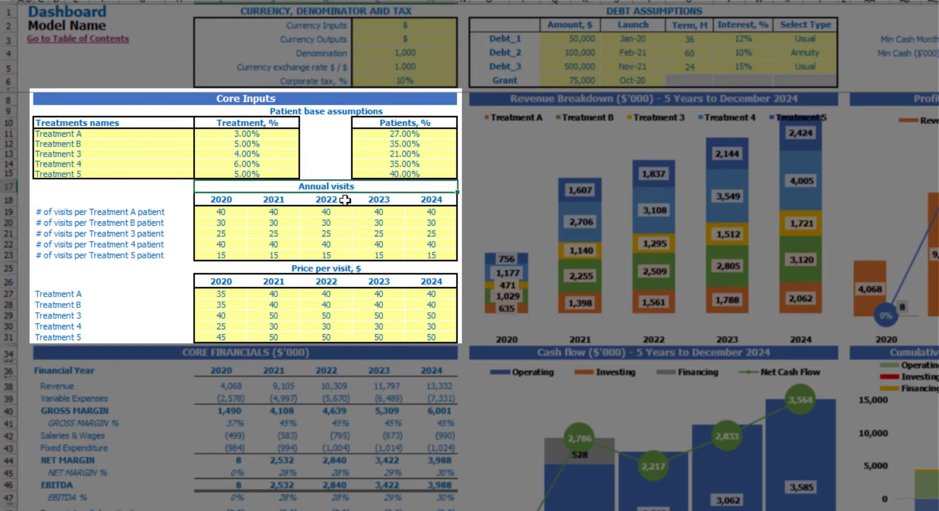
Step: Set the annual visits per Treatment A patient for 2020 to 2024 to 100, 120, 130, 140 and 150
click(233, 214)
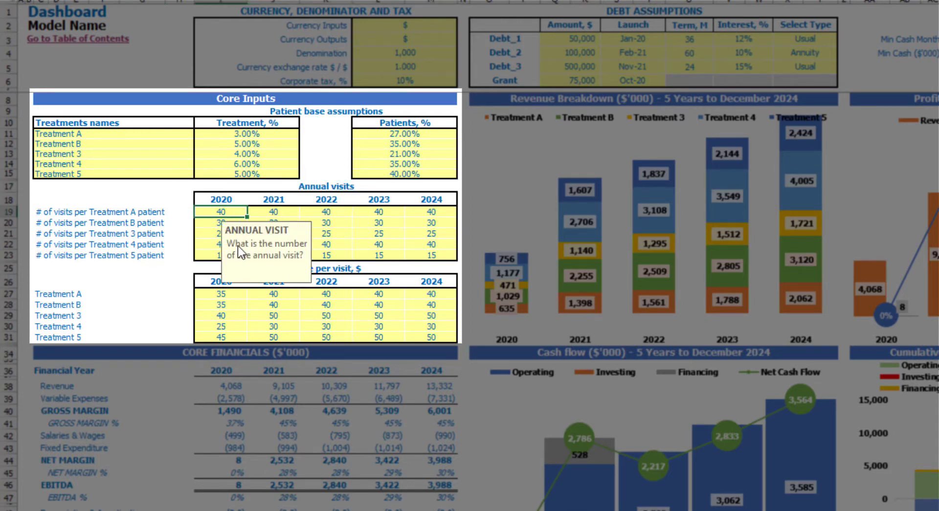
text(100)
key(Return)
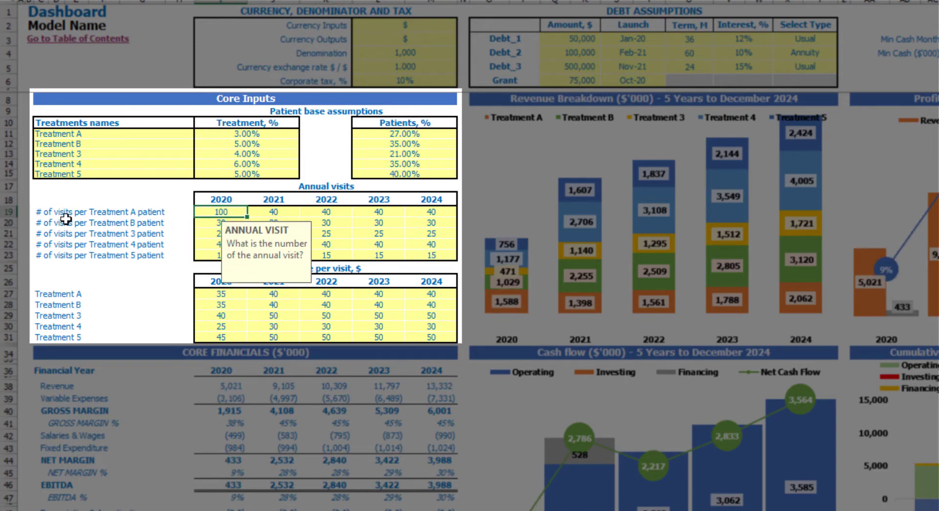
key(Right)
key(Right)
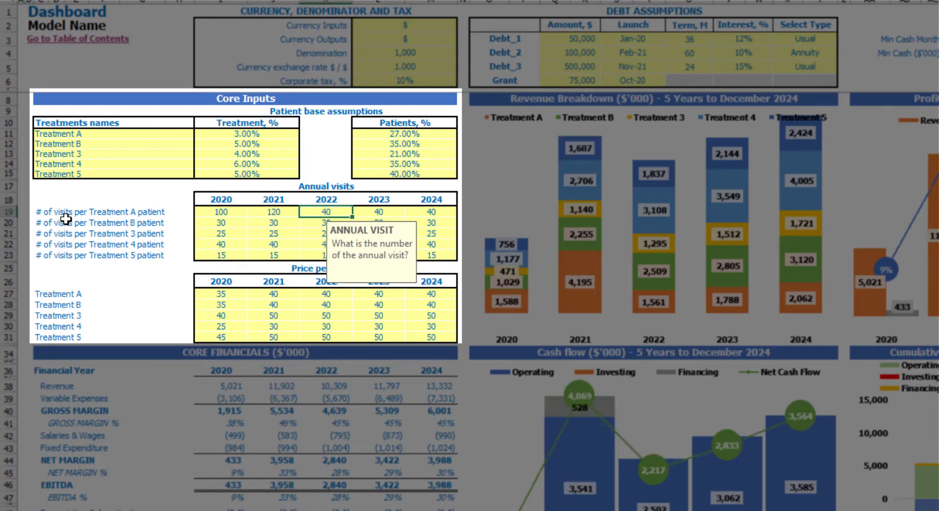
text(130)
key(Right)
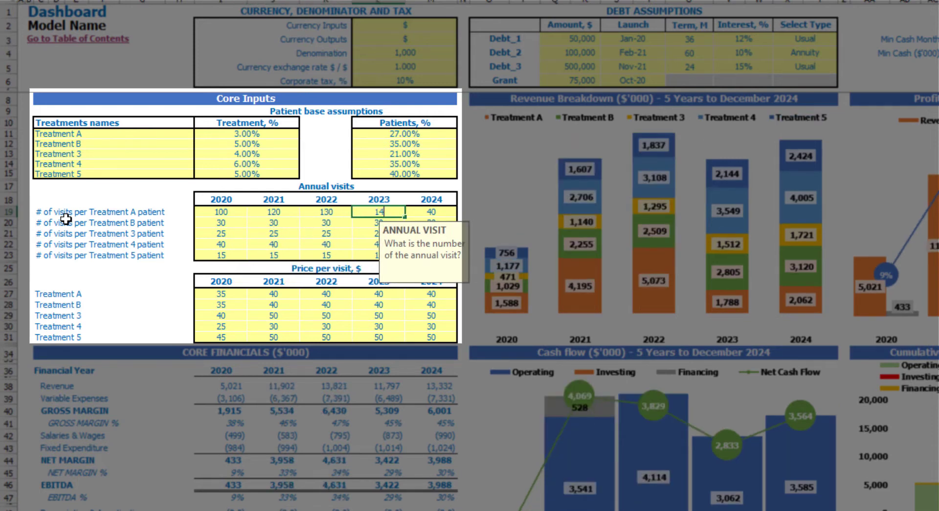
key(Right)
text(150)
key(Return)
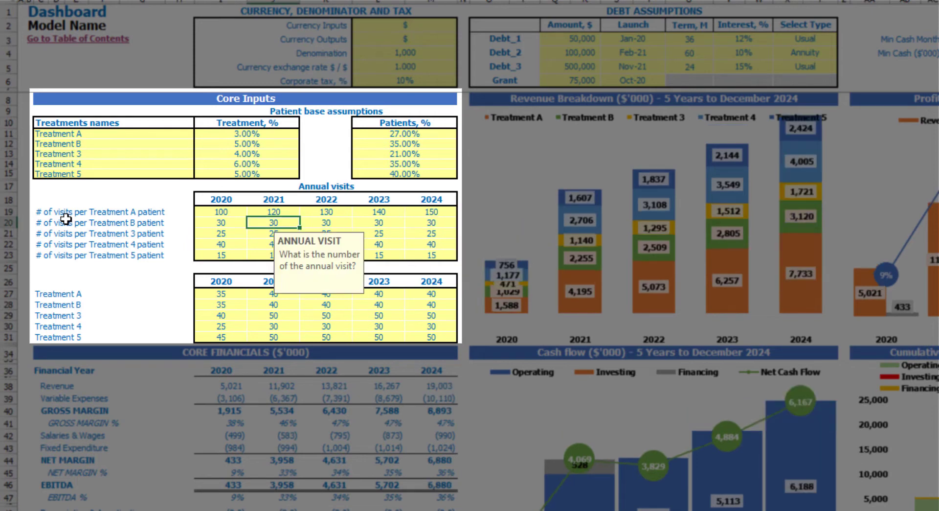
Step: Review the full annual visits table and the price per visit inputs for all five treatments
drag(213, 214, 413, 253)
click(171, 181)
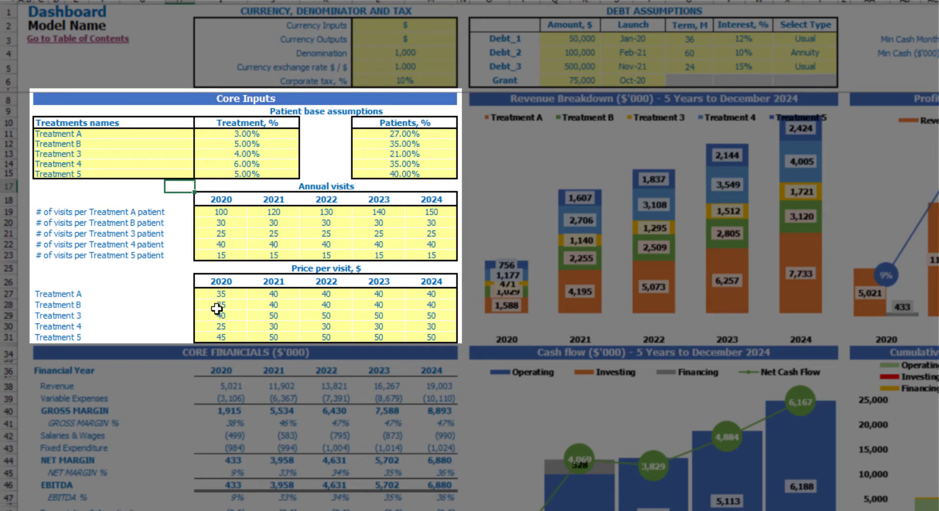
click(224, 292)
drag(224, 291, 432, 336)
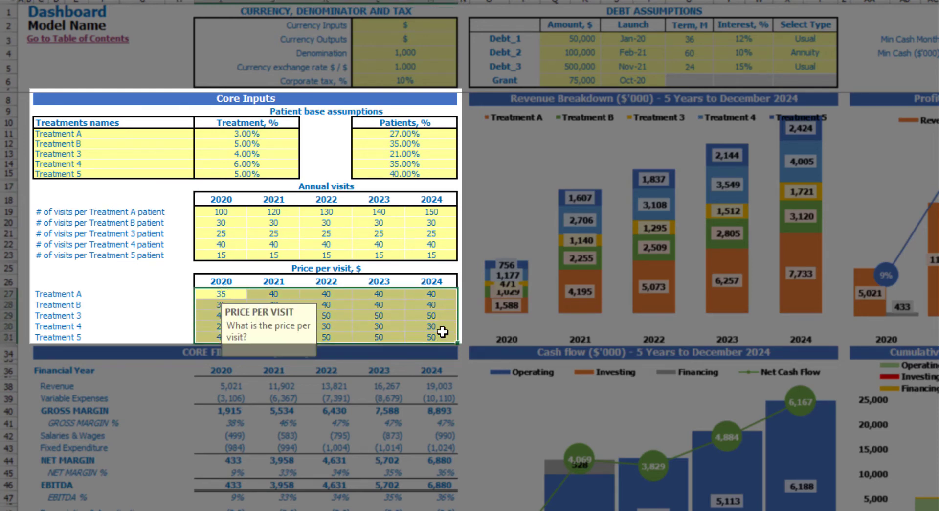
click(235, 293)
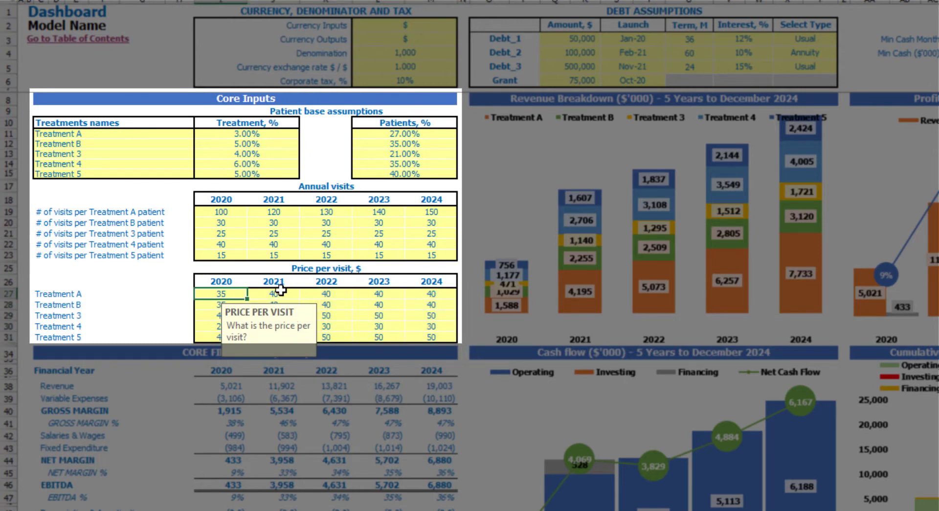
drag(42, 293, 38, 335)
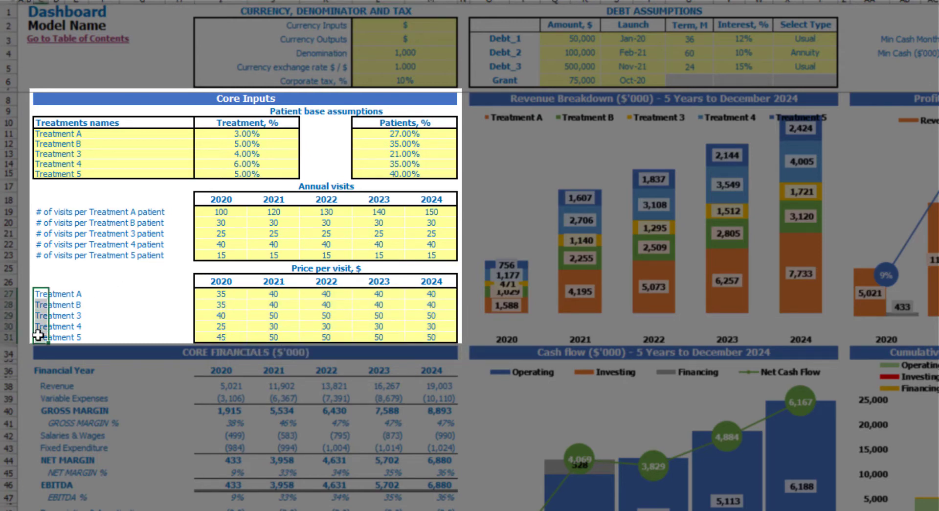
drag(224, 292, 430, 339)
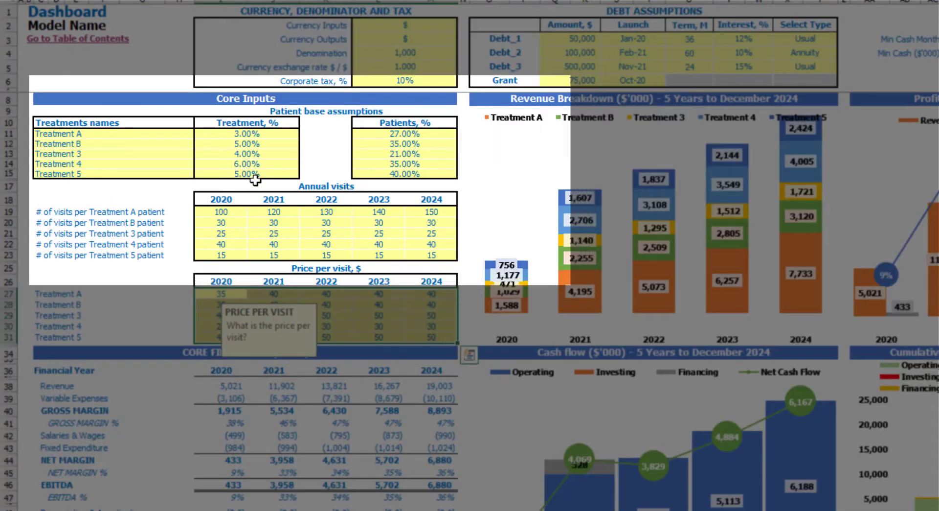
Step: Examine Treatment A's patient percentage on the Dashboard and its 2021 to 2024 patient growth rates on the Revenue sheet
click(379, 133)
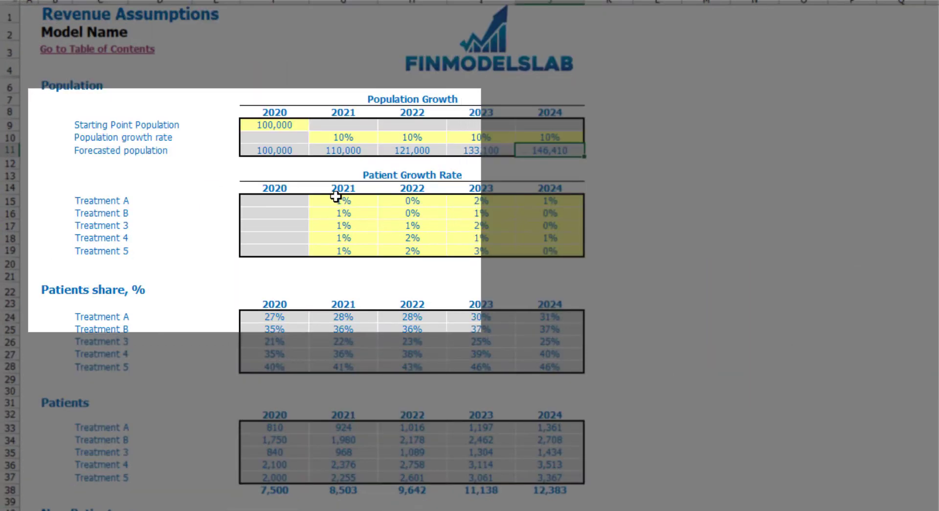
click(343, 200)
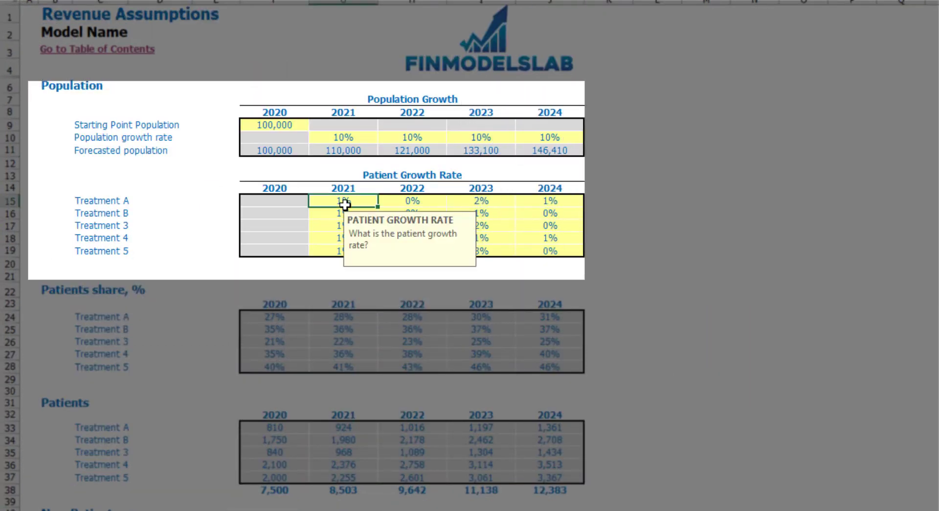
click(425, 200)
click(479, 200)
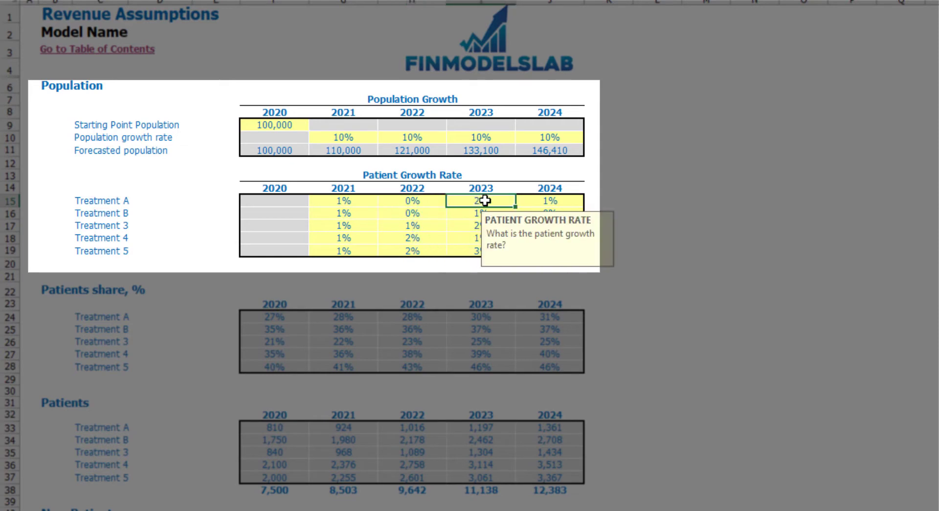
click(553, 201)
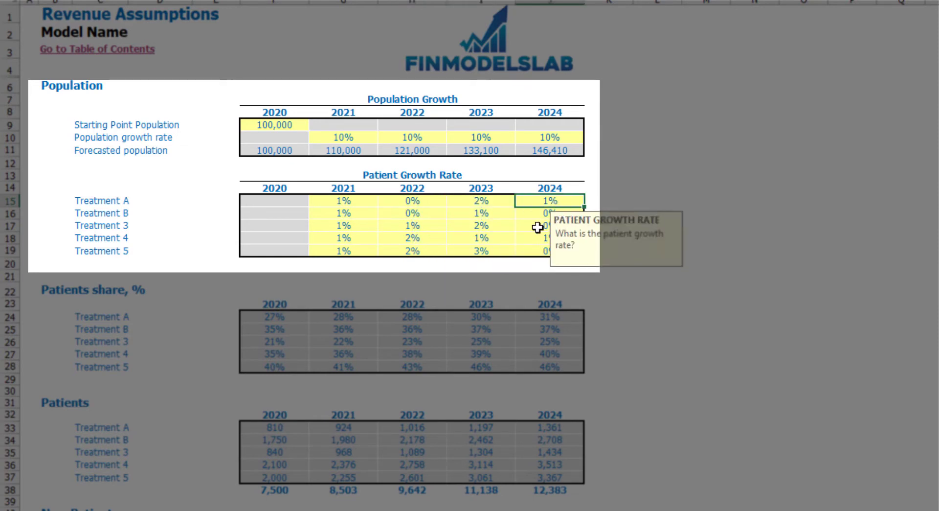
click(340, 198)
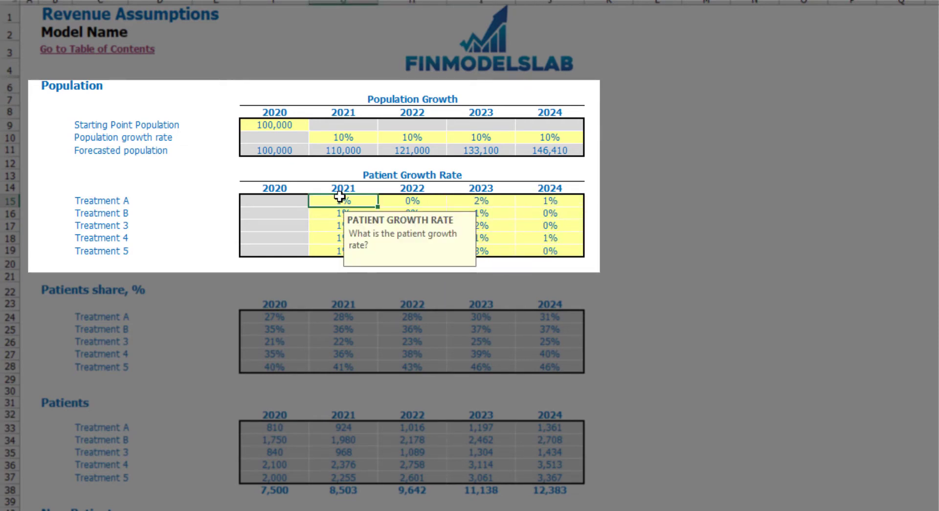
Step: Set Treatment A's 2021 patient growth rate to 5%
text(5)
key(Return)
click(709, 186)
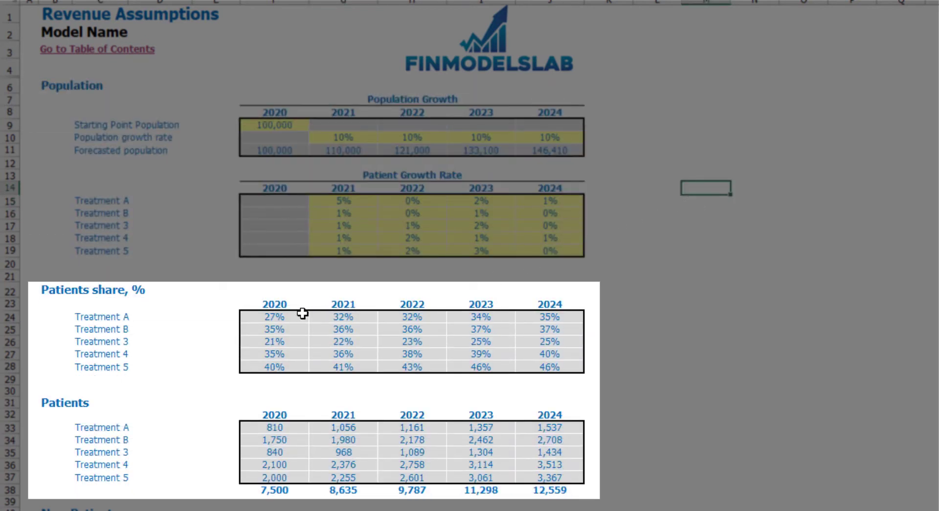
Step: Trace how Treatment A's yearly patients share derives from the Dashboard's patient percentages and the patient growth rates
click(286, 316)
click(342, 317)
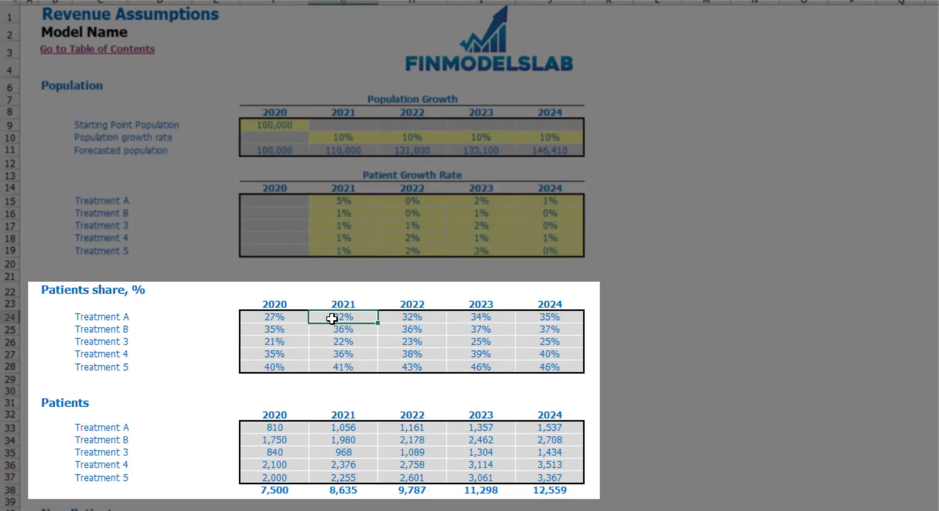
double_click(343, 317)
key(Escape)
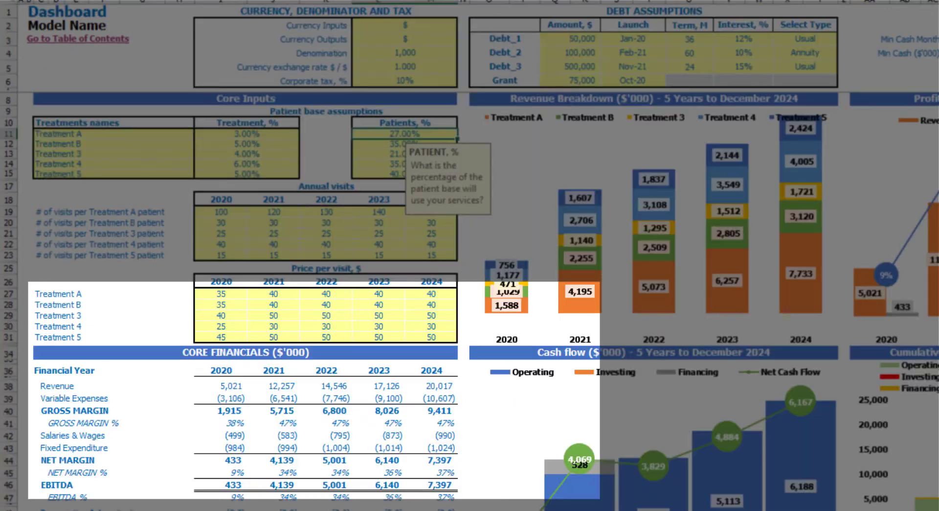
drag(404, 133, 410, 169)
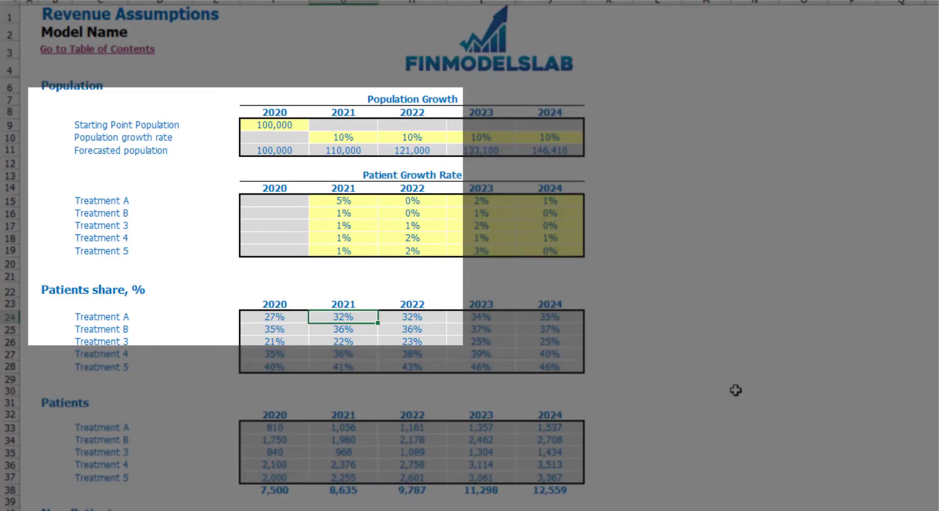
click(301, 315)
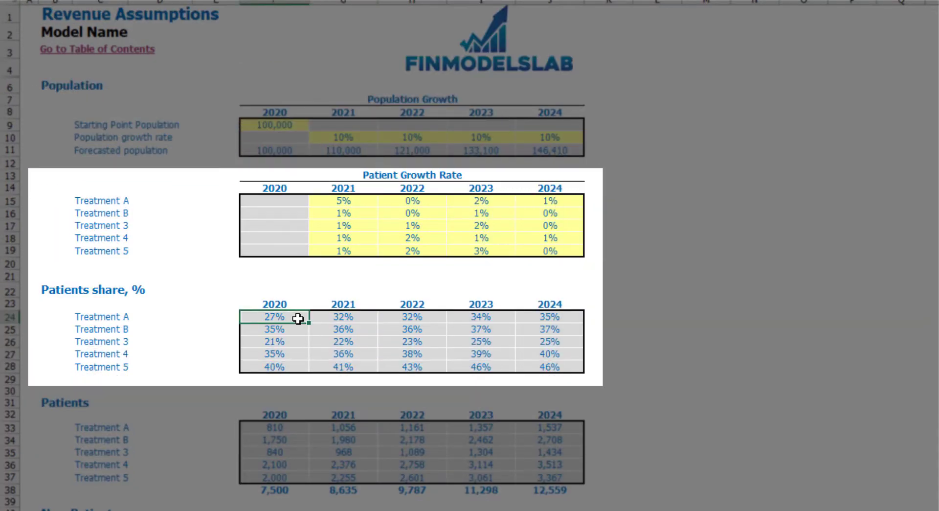
click(350, 198)
click(355, 317)
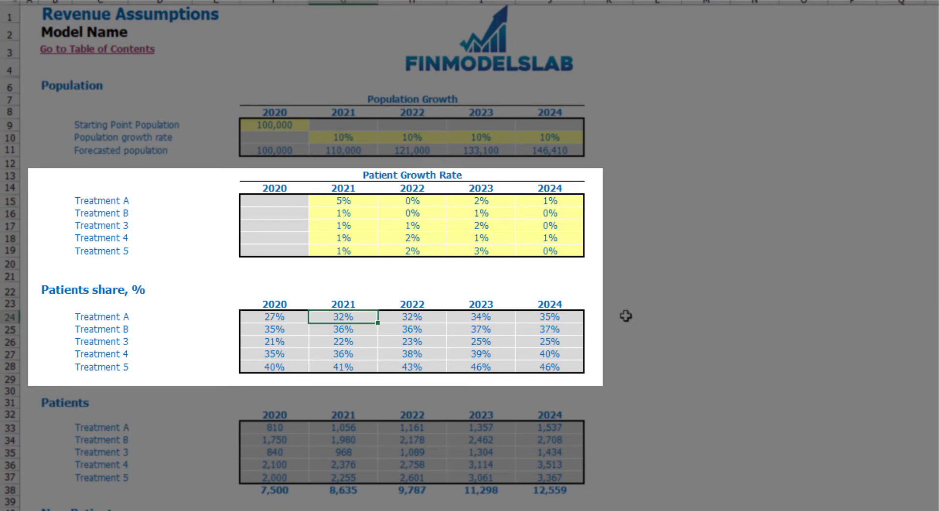
key(Right)
key(Right)
key(Right)
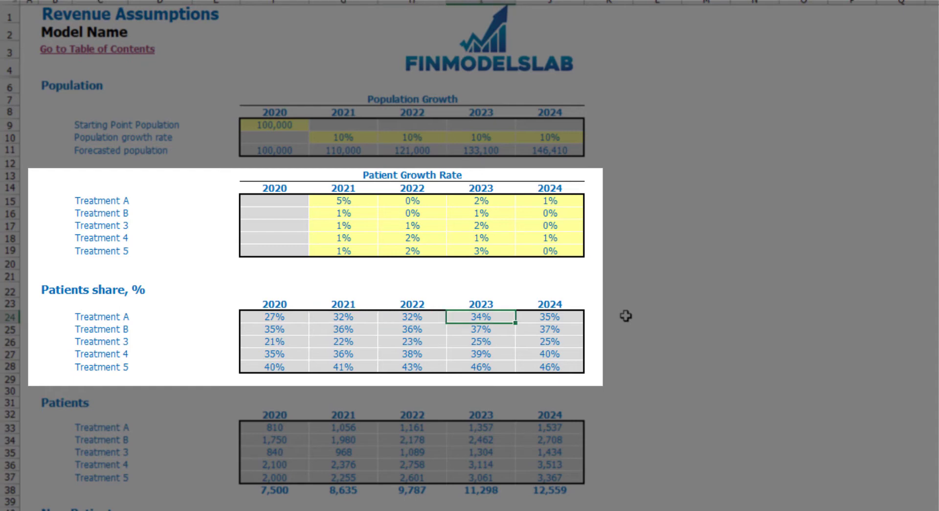
Step: Examine the Patients and New Patients tables on the Revenue sheet, including the formula behind the 2020 patient total
scroll(625, 313, down, 4)
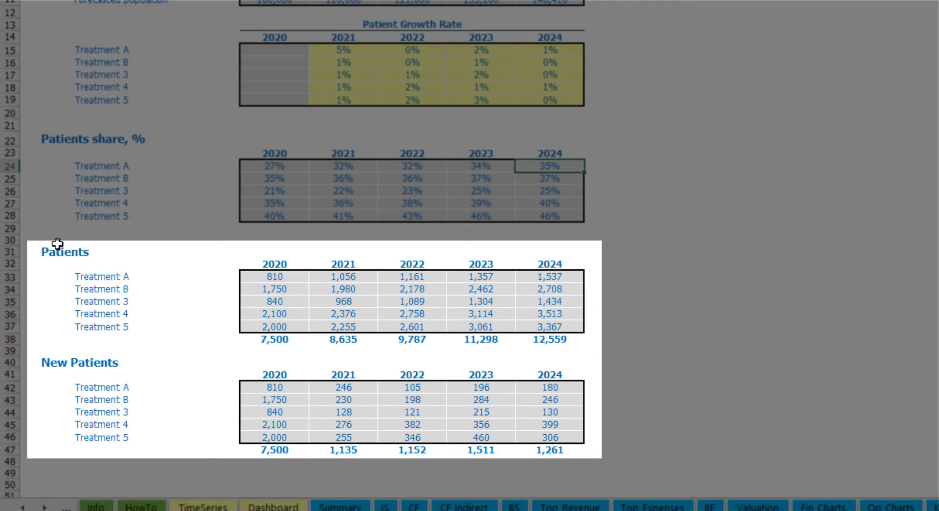
drag(46, 251, 548, 435)
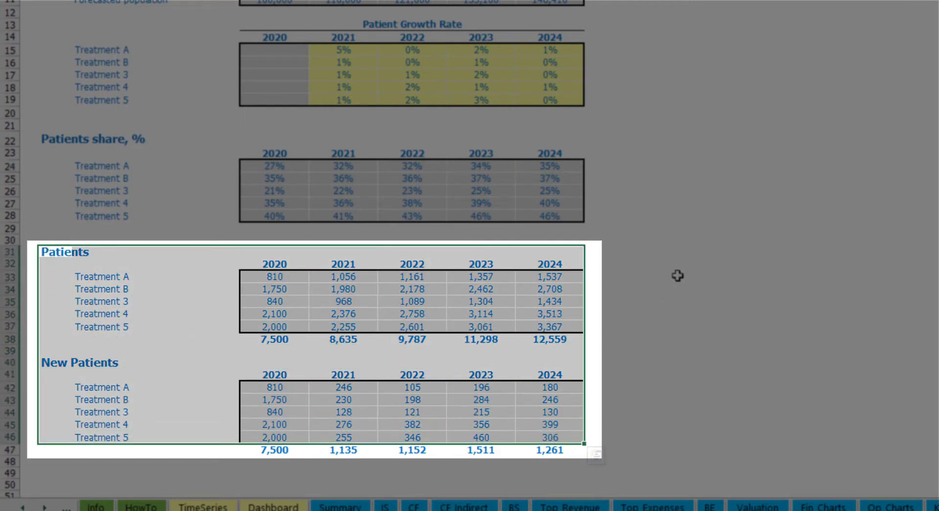
click(677, 275)
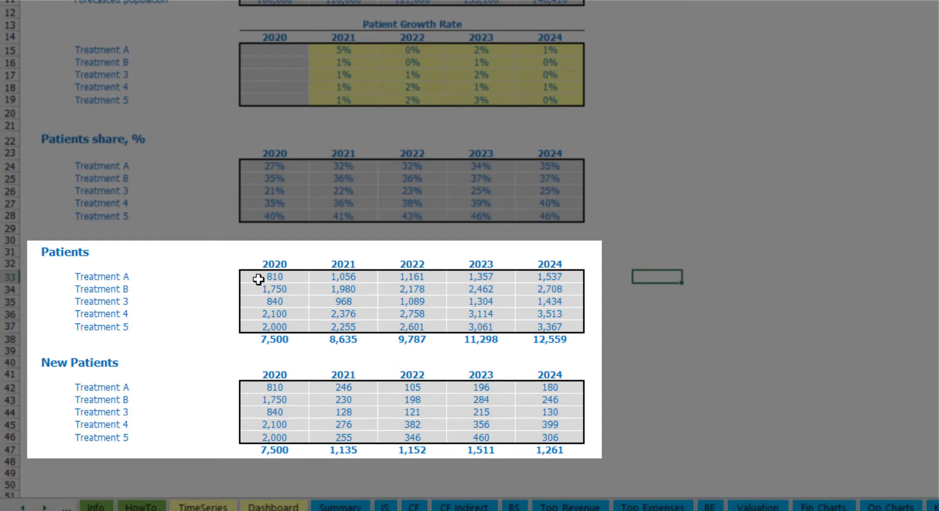
click(284, 340)
double_click(284, 341)
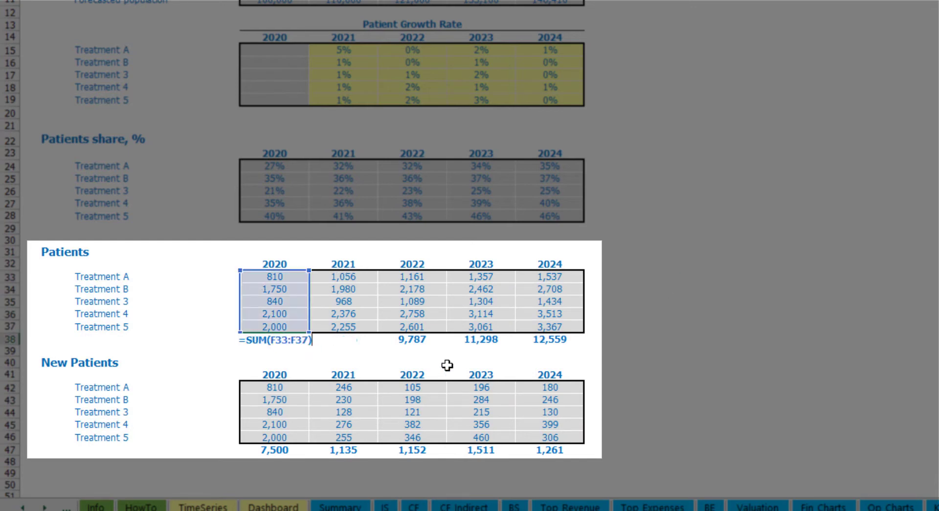
key(Escape)
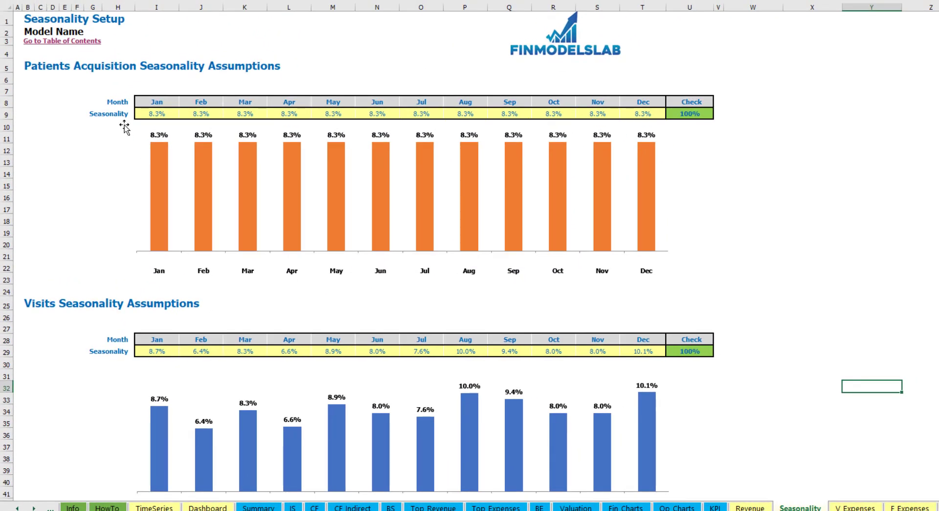
Step: Review the monthly patients acquisition seasonality, and the charts and core financials on the Dashboard
drag(156, 108, 637, 114)
click(831, 129)
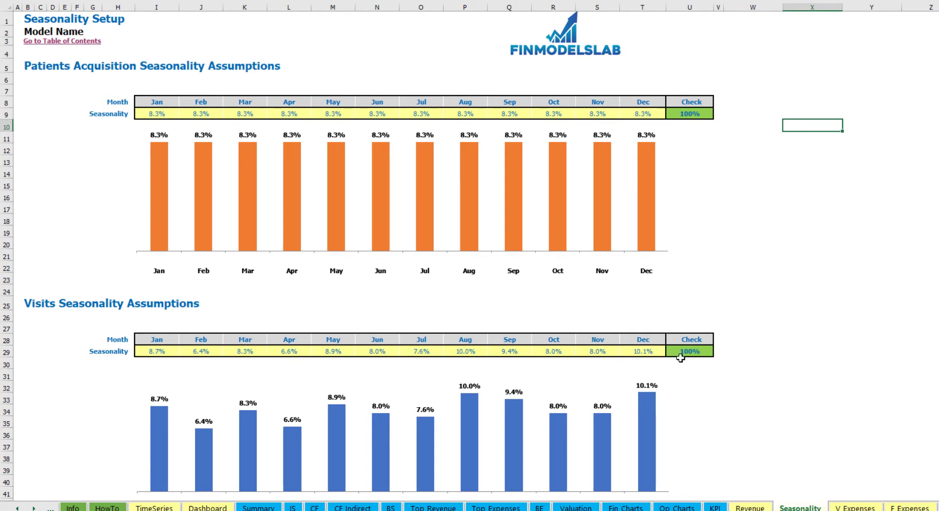
click(208, 507)
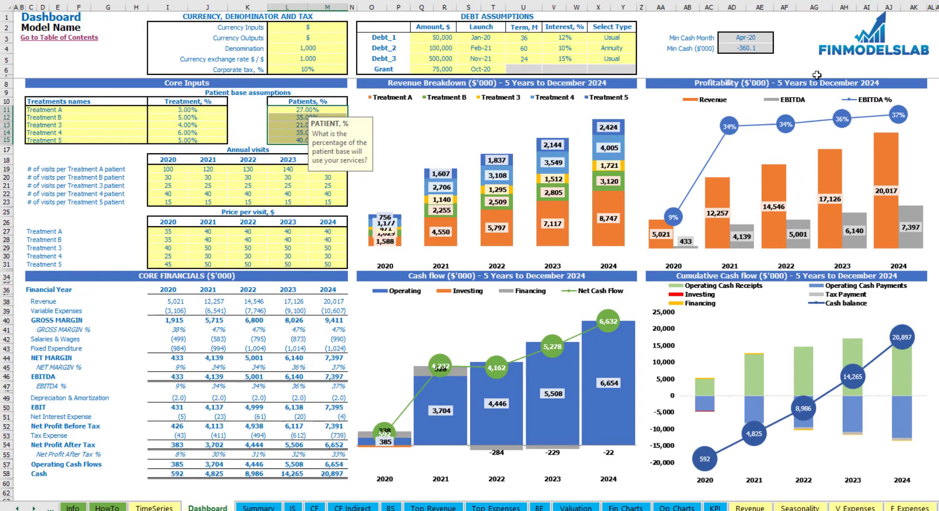
click(872, 206)
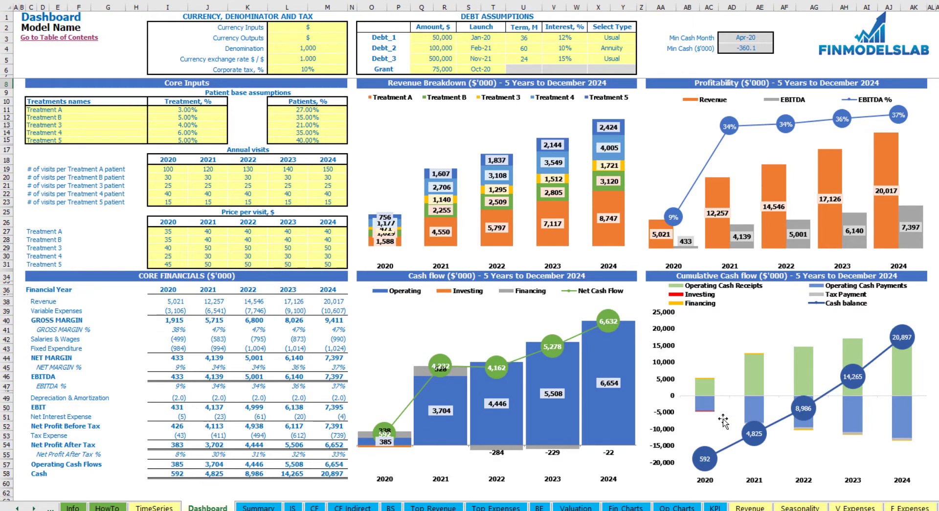
drag(30, 288, 346, 476)
click(57, 302)
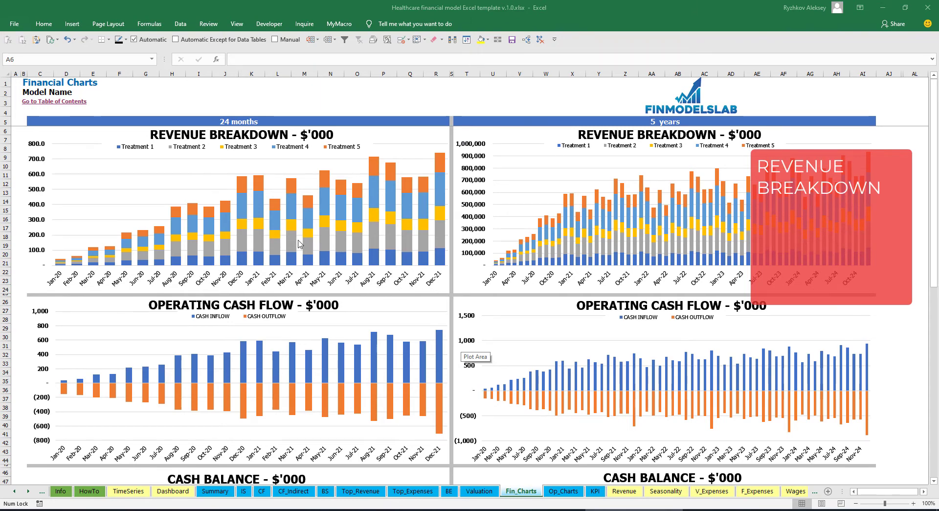
Step: Review the 24-month and 5-year financial charts for revenue breakdown, operating cash flow, cash balance and EBITDA
scroll(299, 243, down, 3)
scroll(299, 244, down, 3)
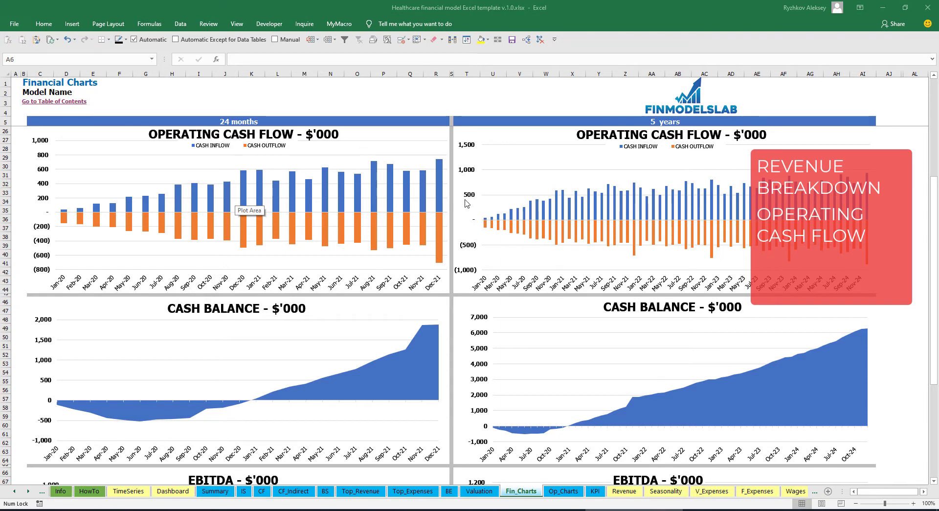
scroll(467, 204, down, 7)
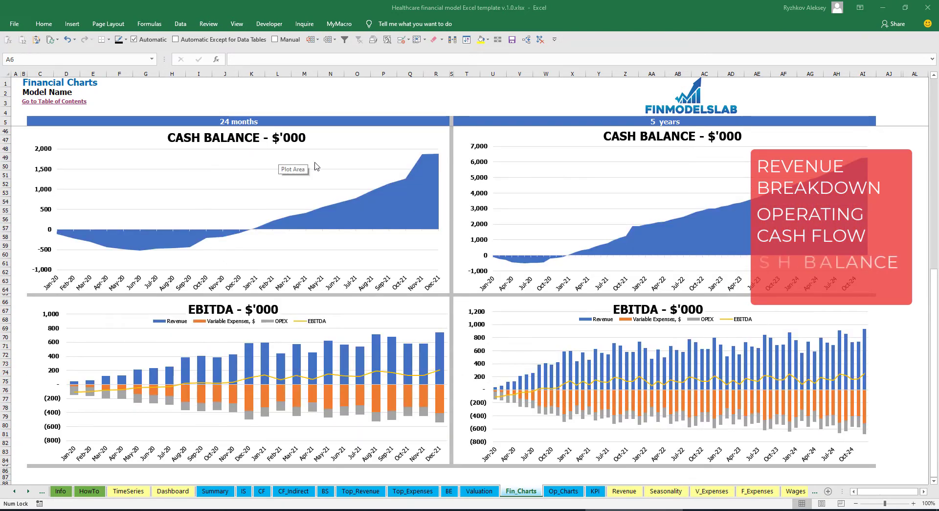
scroll(339, 200, down, 4)
scroll(340, 201, down, 3)
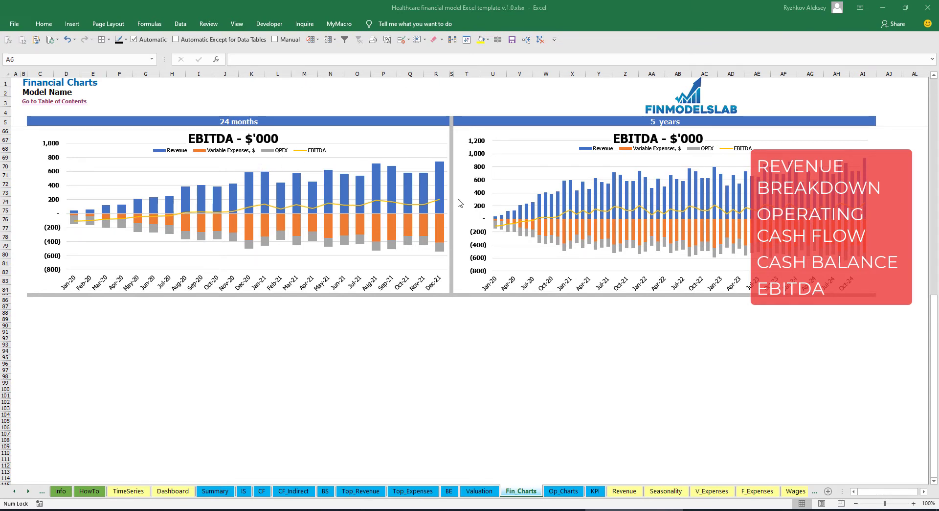
Step: Review the operational charts for clinic statistics, revenue by patient type, OPEX productivity and worker productivity
click(564, 491)
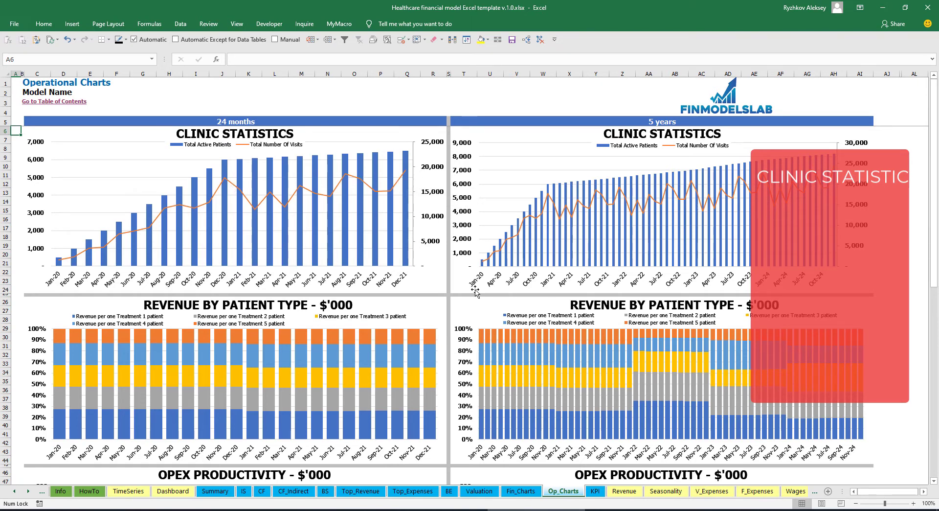
scroll(476, 292, down, 7)
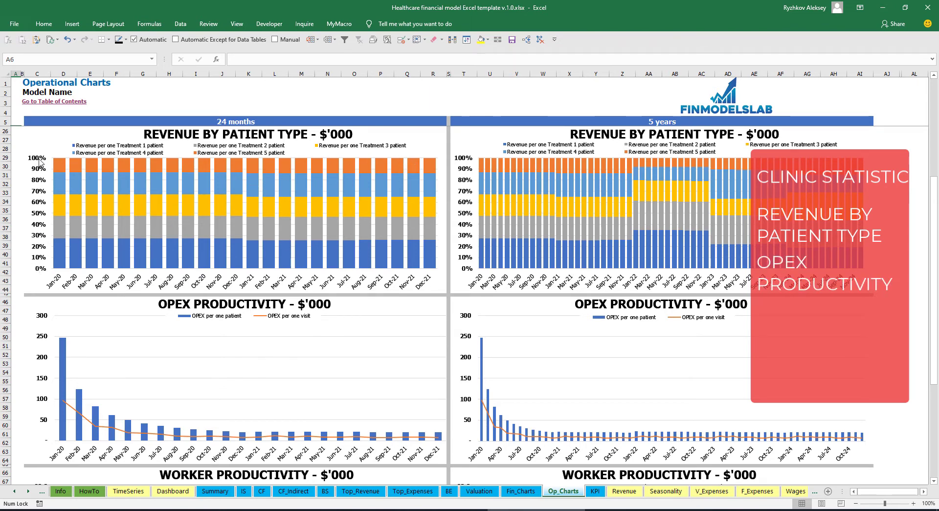
scroll(201, 299, down, 7)
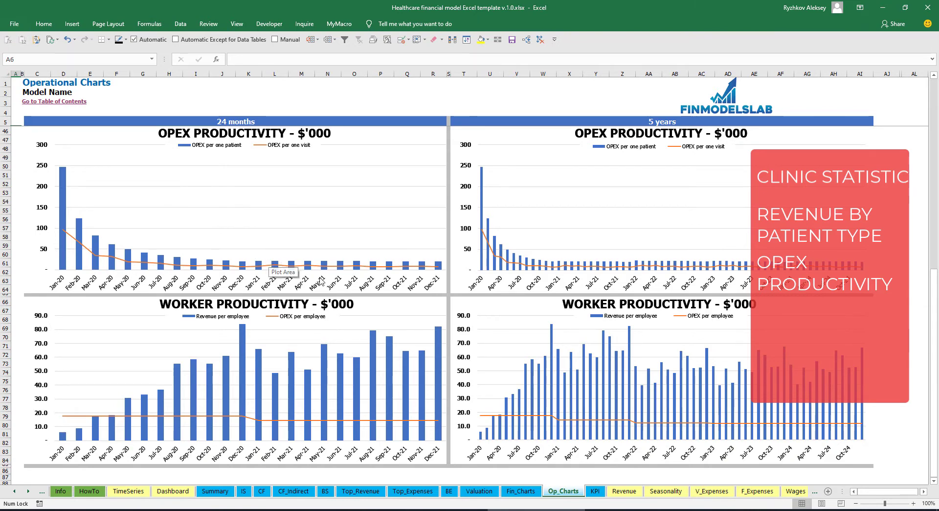
scroll(378, 269, down, 7)
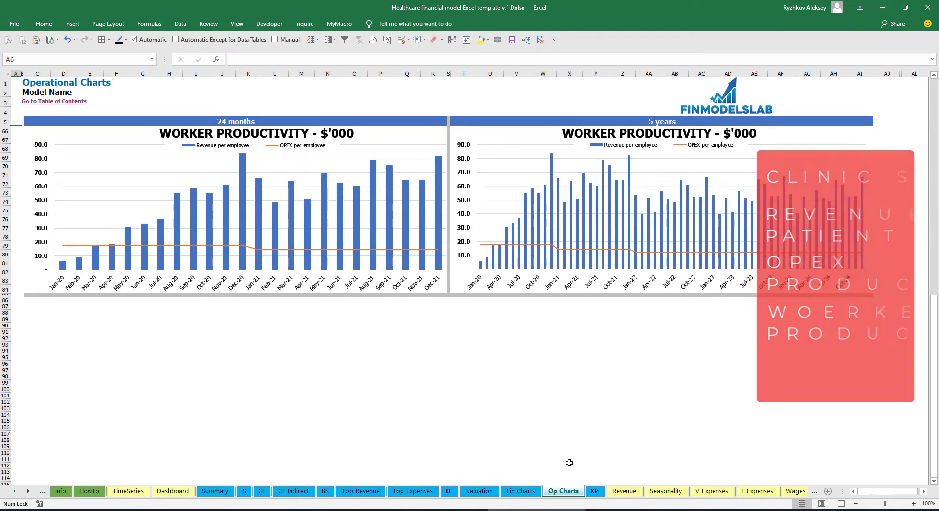
Step: Set the industry gross margin benchmark to 70% on the KPI sheet
click(596, 493)
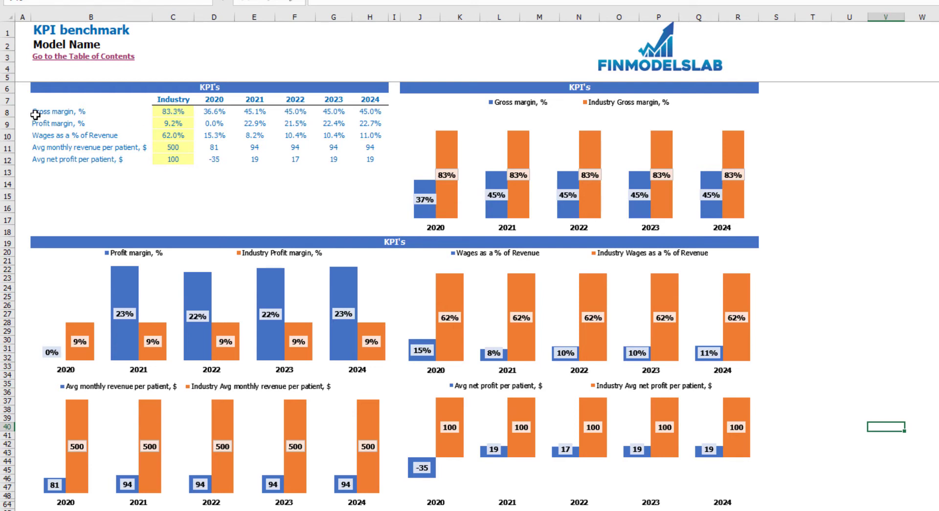
click(164, 112)
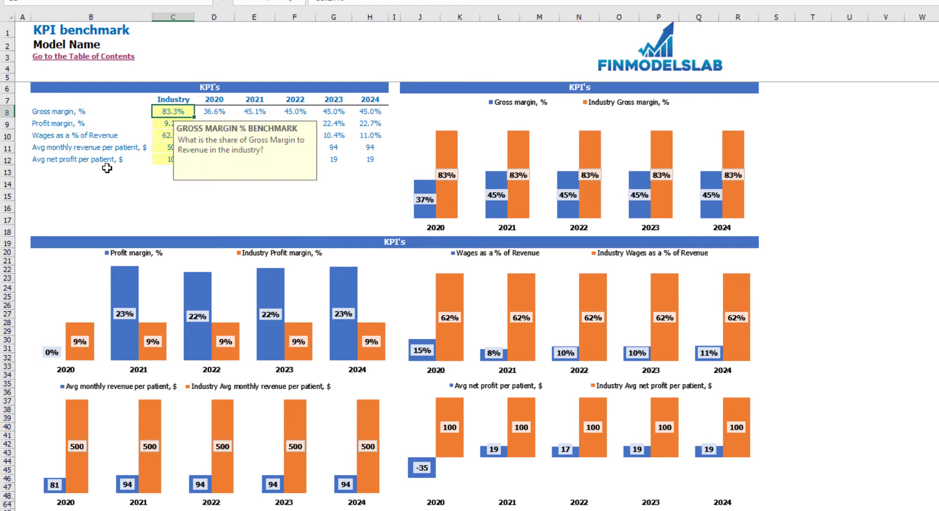
text(70)
key(Return)
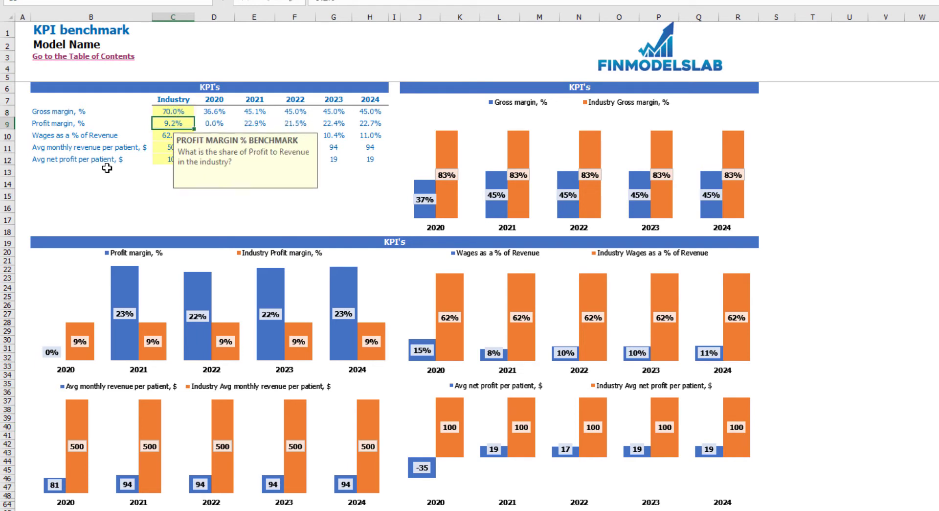
click(266, 194)
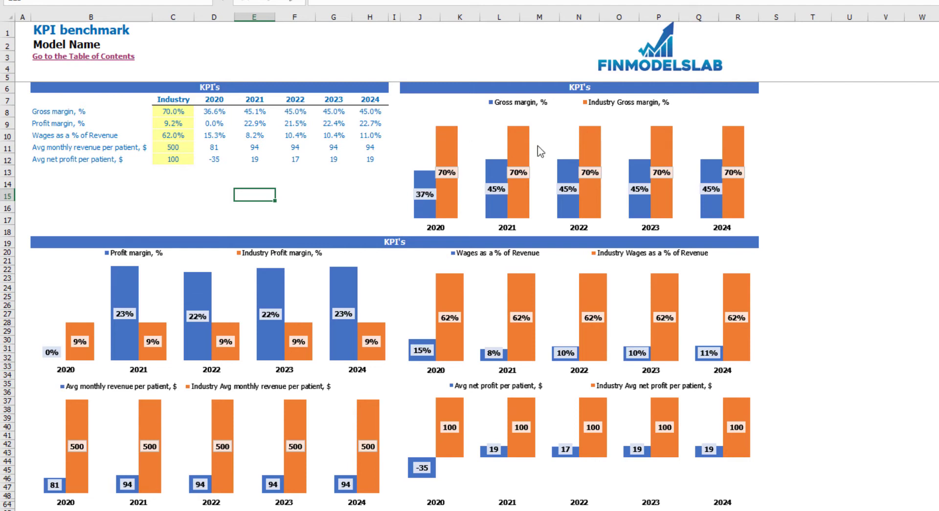
Step: Set the industry profit margin benchmark to 15% and review the model's KPI values for 2020 to 2024
click(184, 124)
click(140, 185)
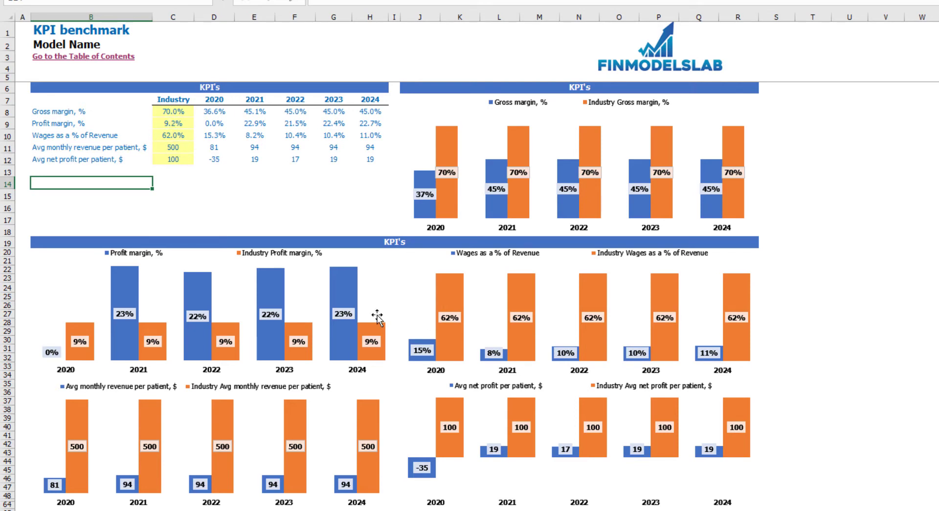
click(182, 123)
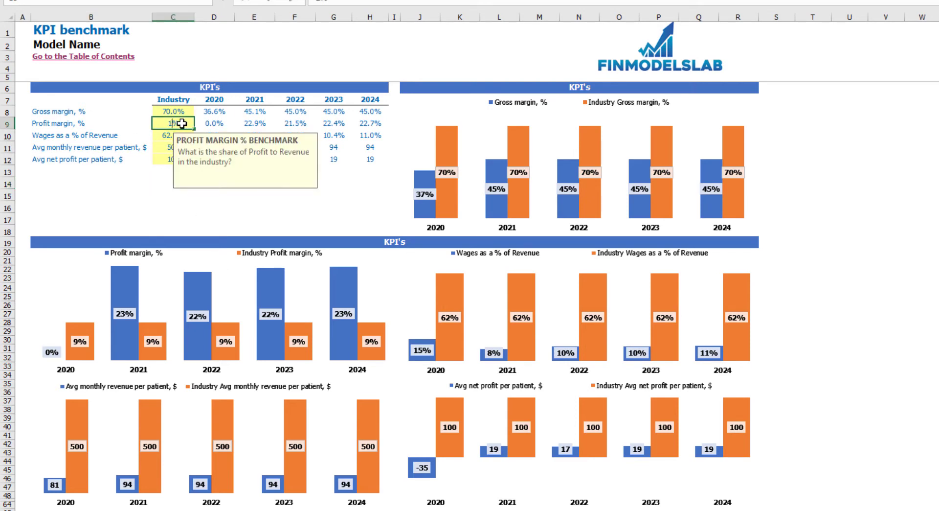
key(Return)
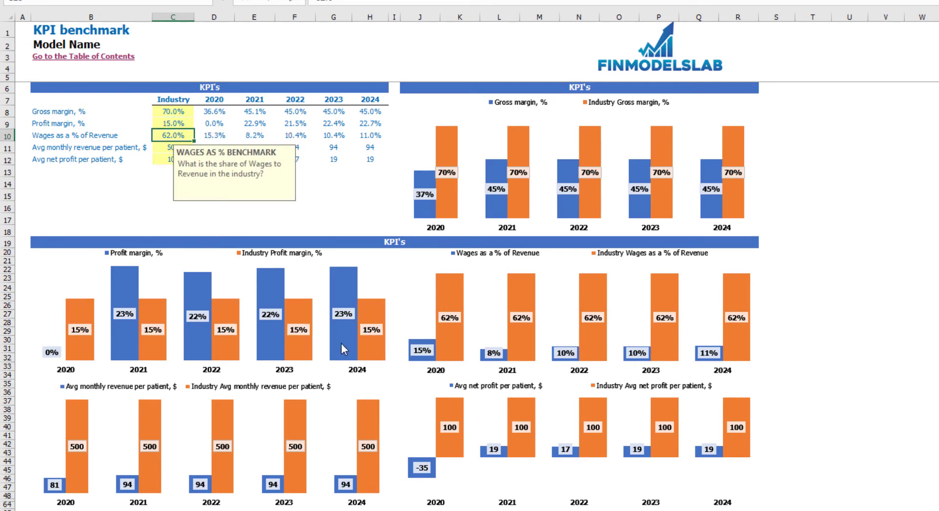
click(846, 215)
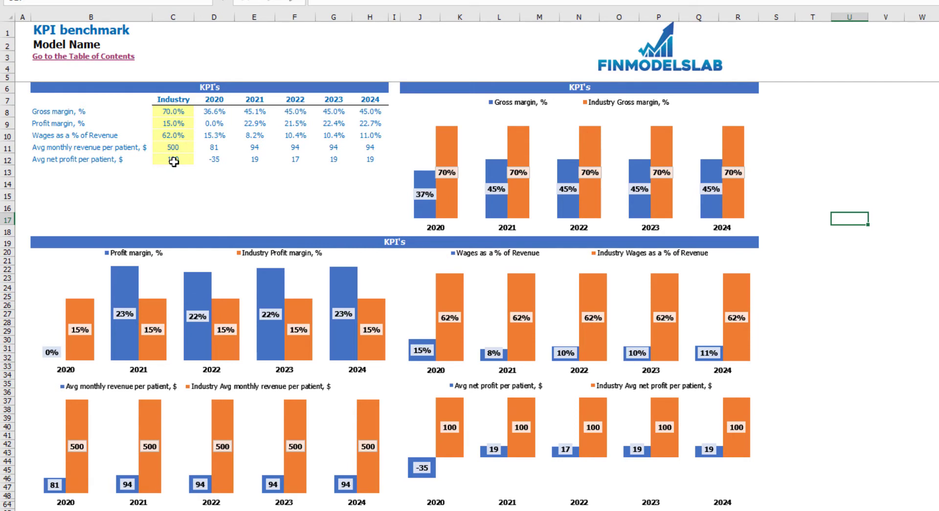
drag(214, 115, 366, 153)
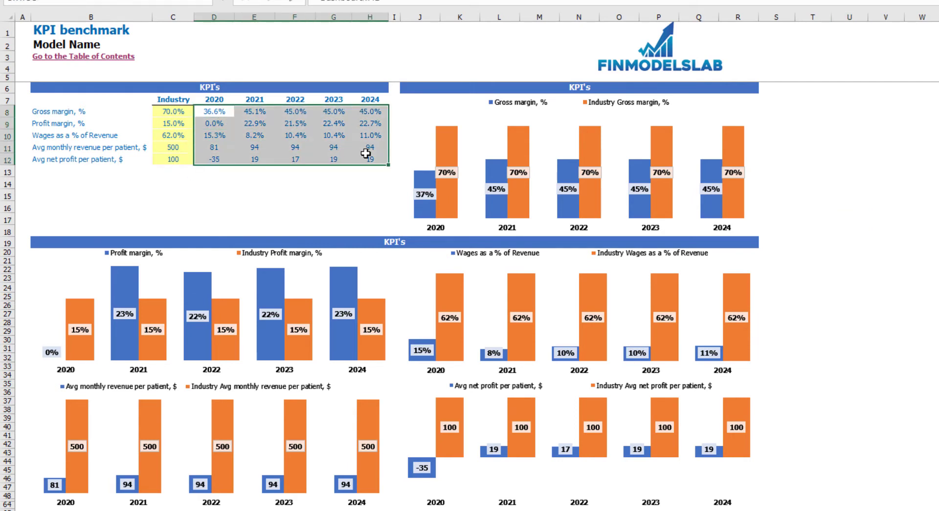
click(300, 192)
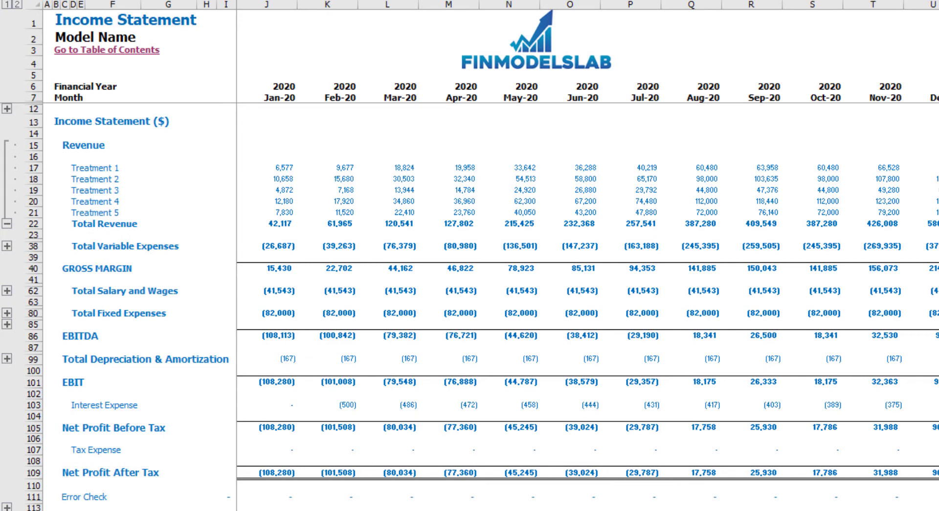
Step: Examine the operating and financing activities sections of the Cash Flow Statement
key(ctrl+Page_Down)
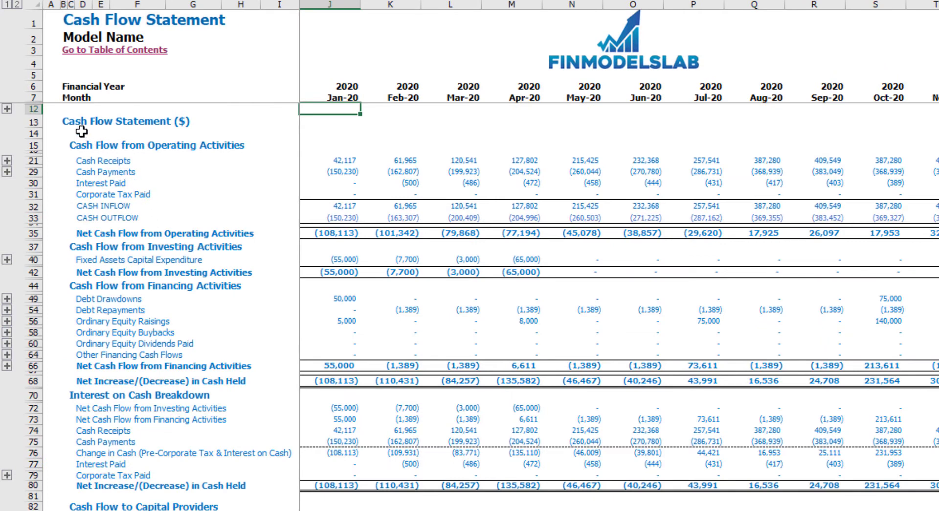
click(33, 146)
click(34, 285)
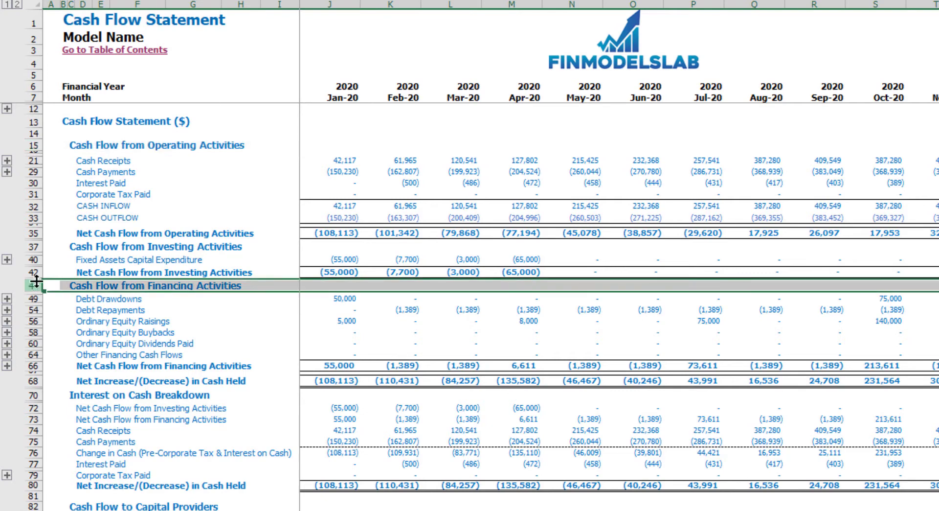
Step: Examine the investing activities section and the net change in cash held on the Cash Flow Statement
click(34, 246)
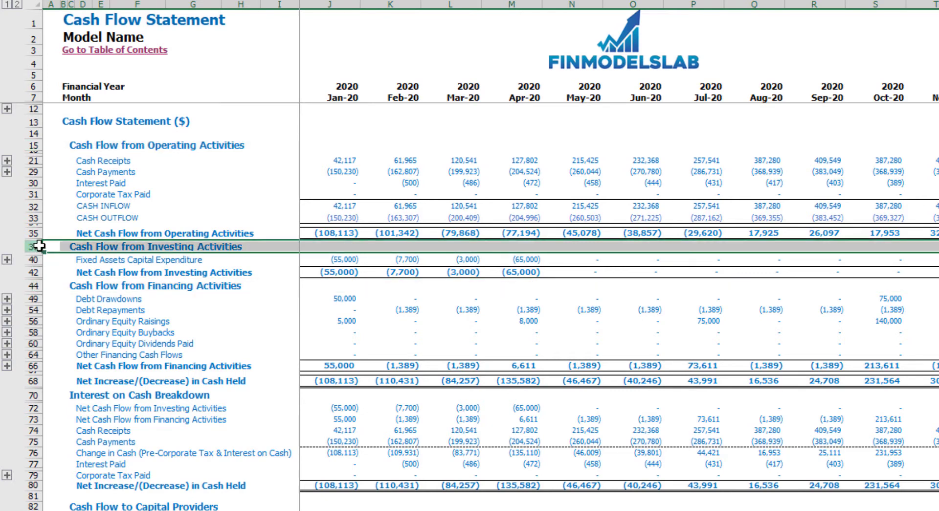
click(37, 381)
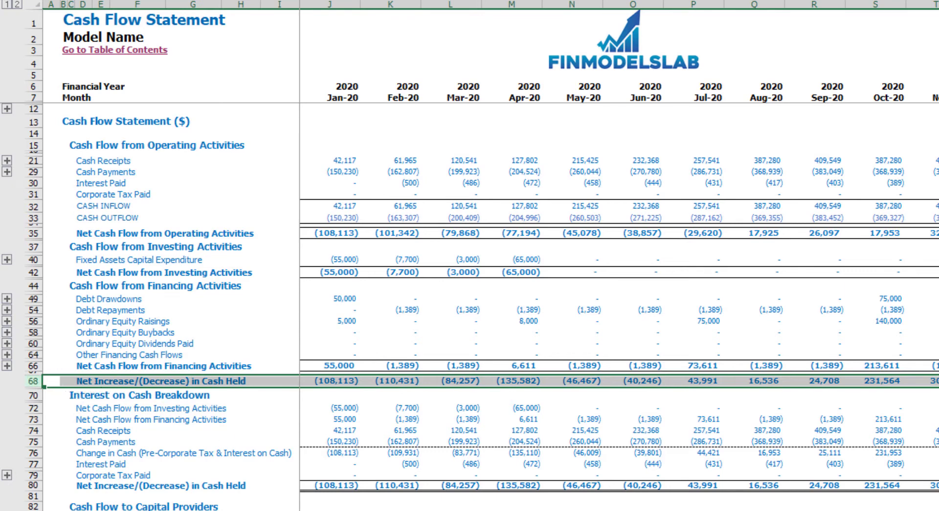
Step: Review the operating, investing, financing and cash movement sections of the indirect-method Cash Flow Statement
click(381, 510)
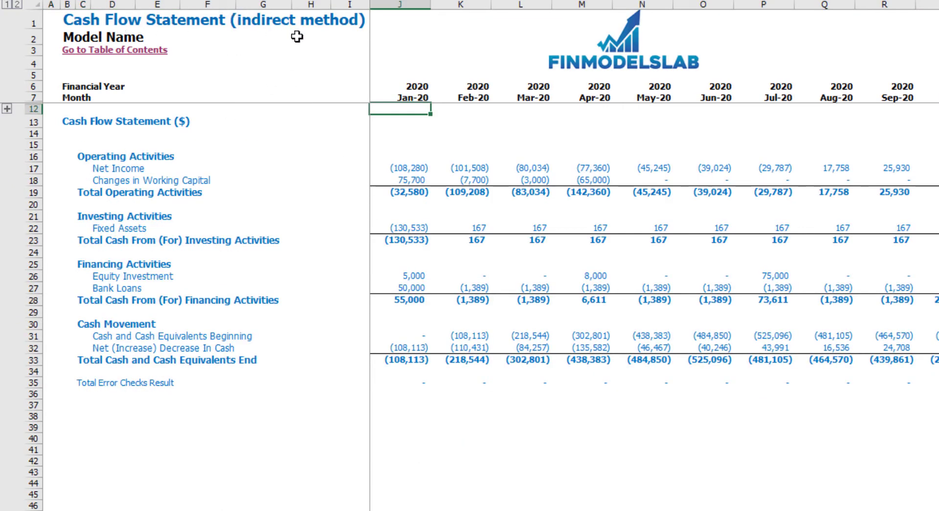
click(34, 155)
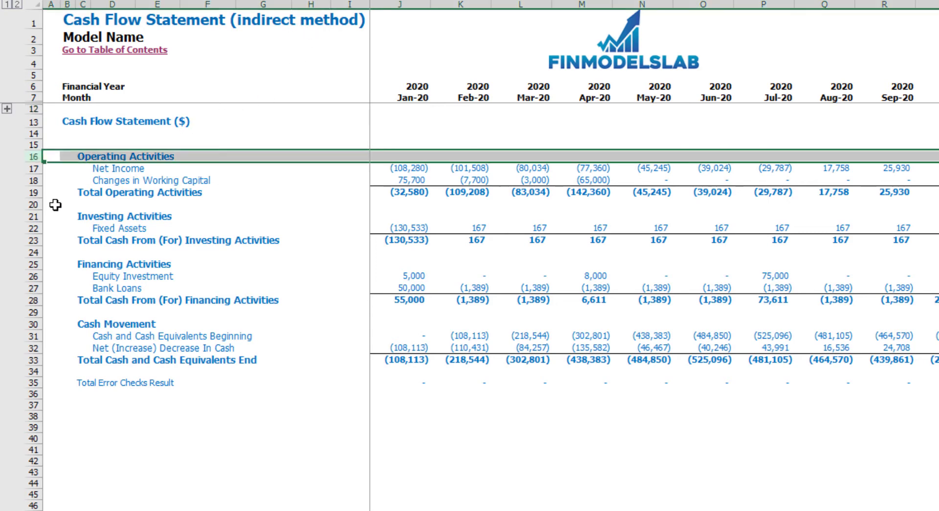
click(42, 216)
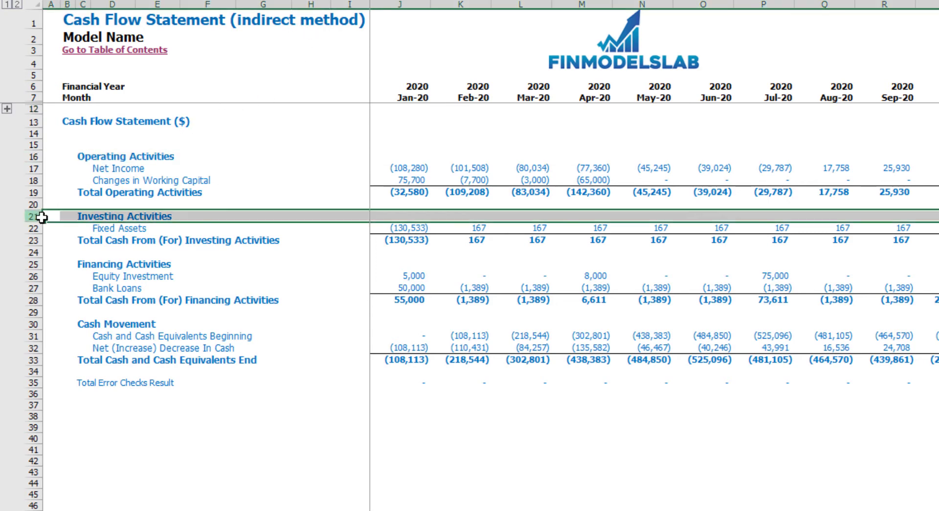
click(34, 264)
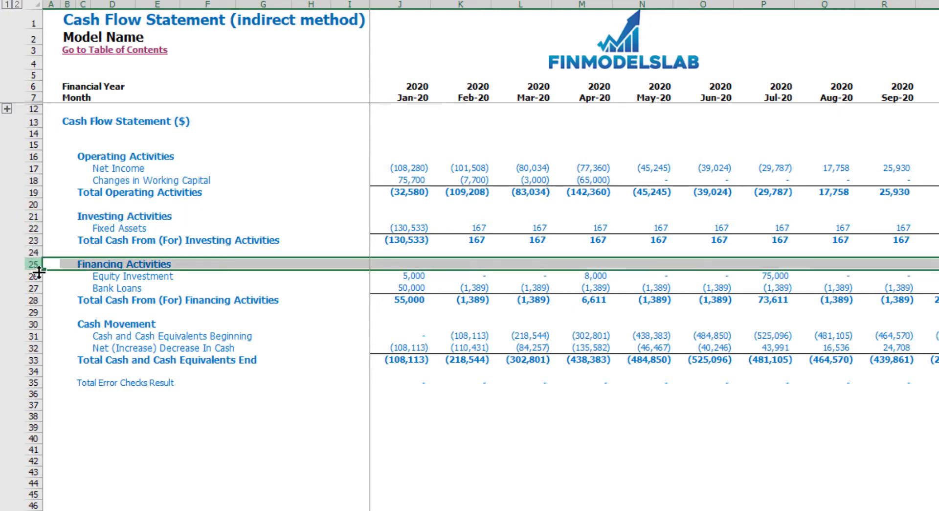
click(33, 323)
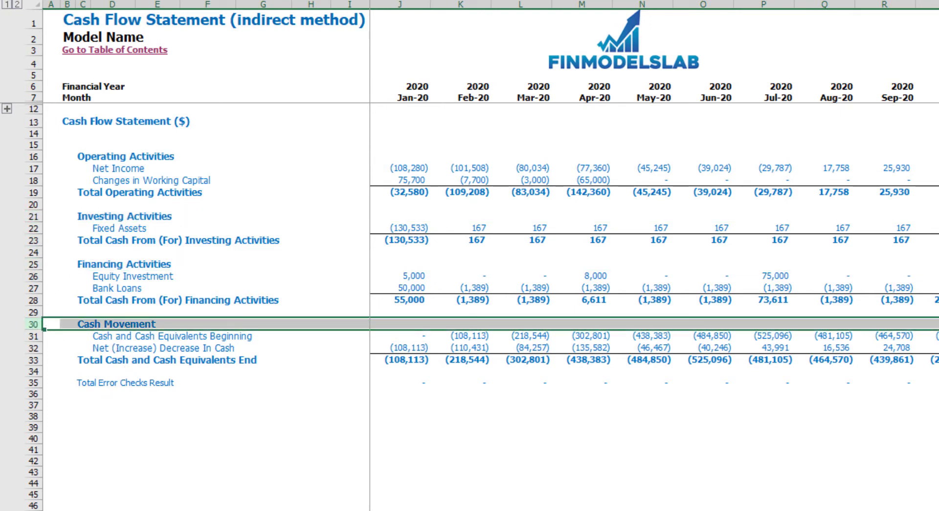
Step: Examine the five-year and monthly columns of the Financial Statements Summary
key(ctrl+Page_Up)
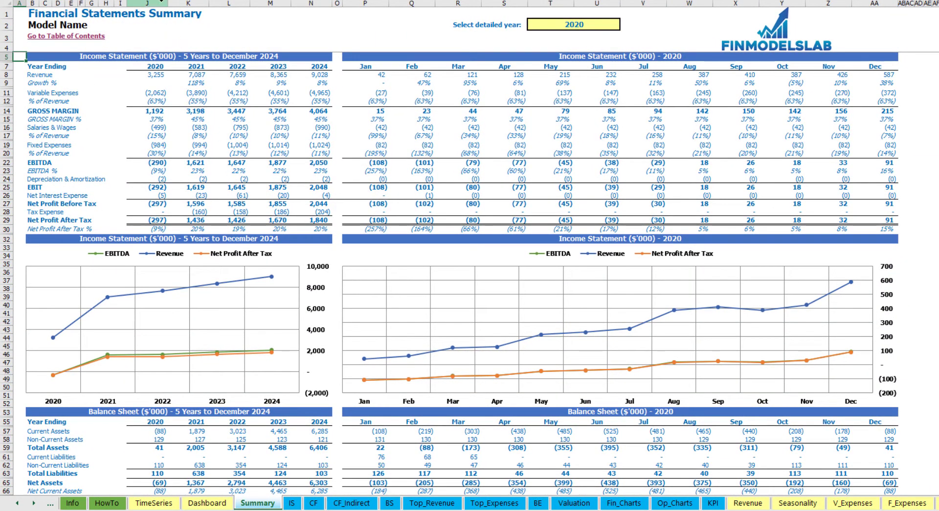
drag(167, 4, 311, 6)
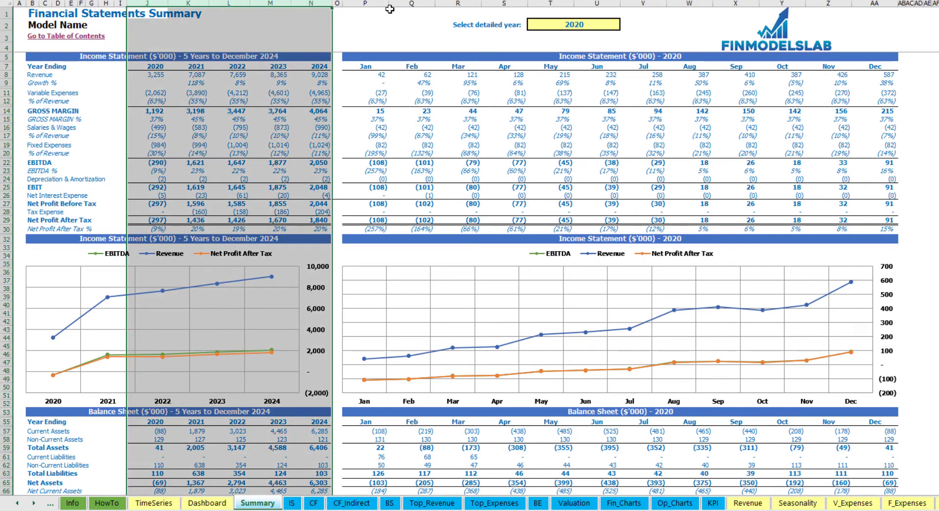
drag(376, 4, 875, 9)
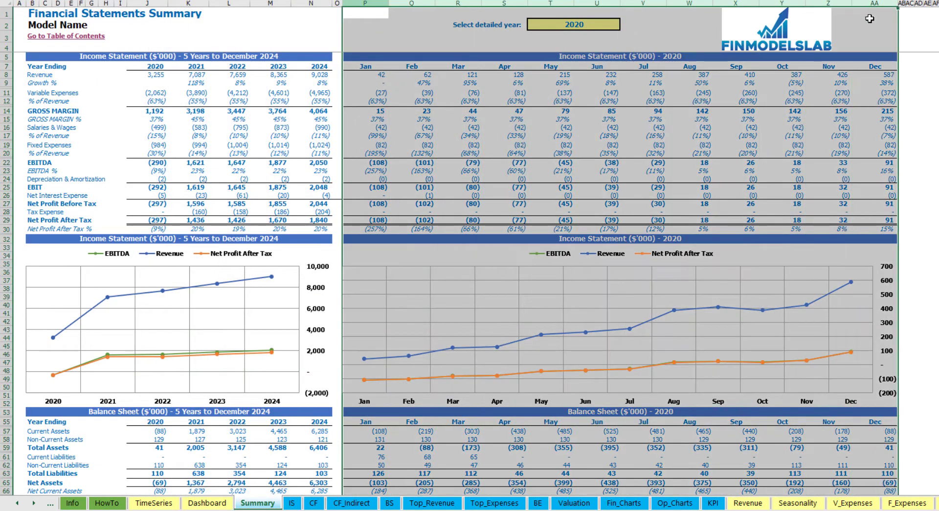
Step: Set the detailed year of the Financial Statements Summary to 2021
click(609, 27)
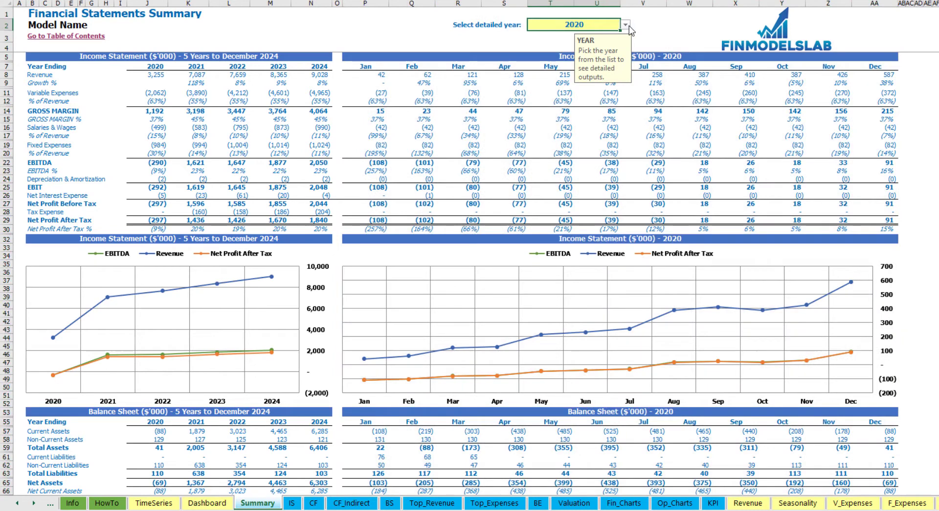
click(626, 24)
click(583, 43)
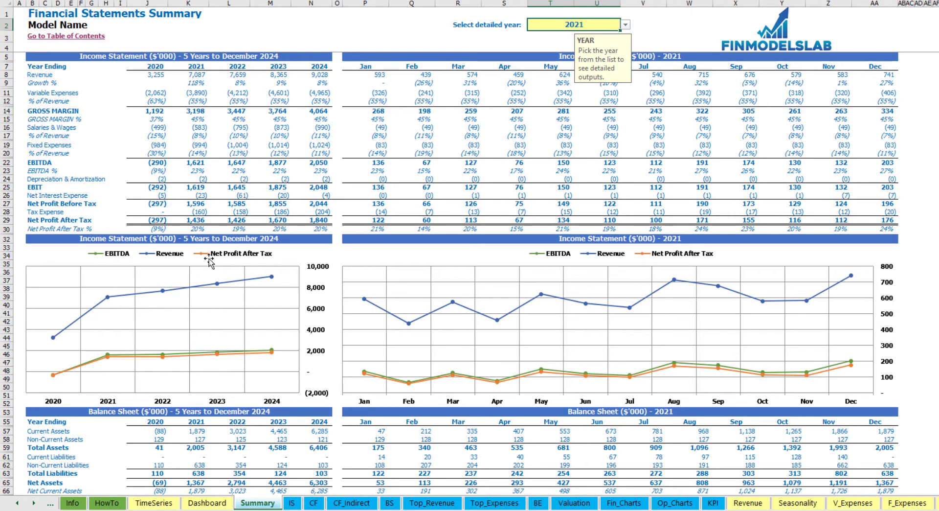
Step: Review the balance sheet and cash flow tables and charts further down the Financial Statements Summary
scroll(259, 359, down, 13)
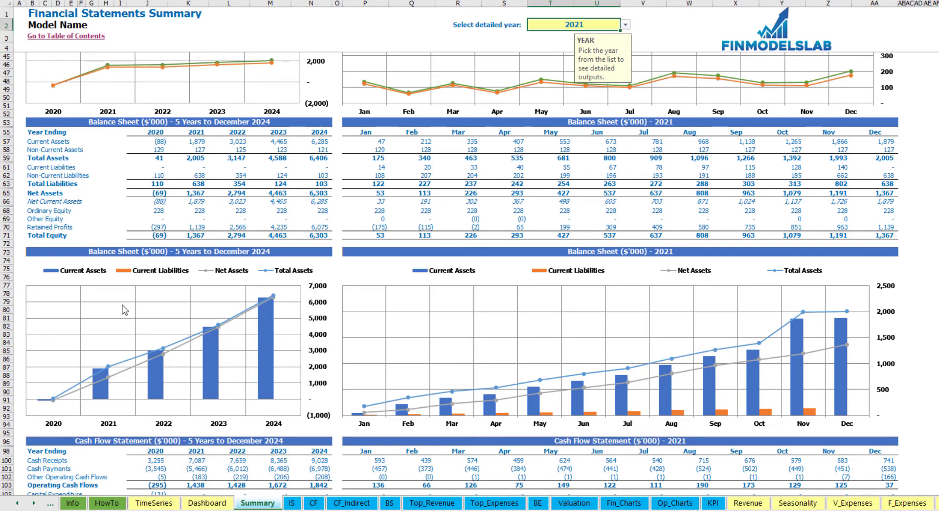
scroll(218, 353, down, 3)
scroll(219, 353, down, 6)
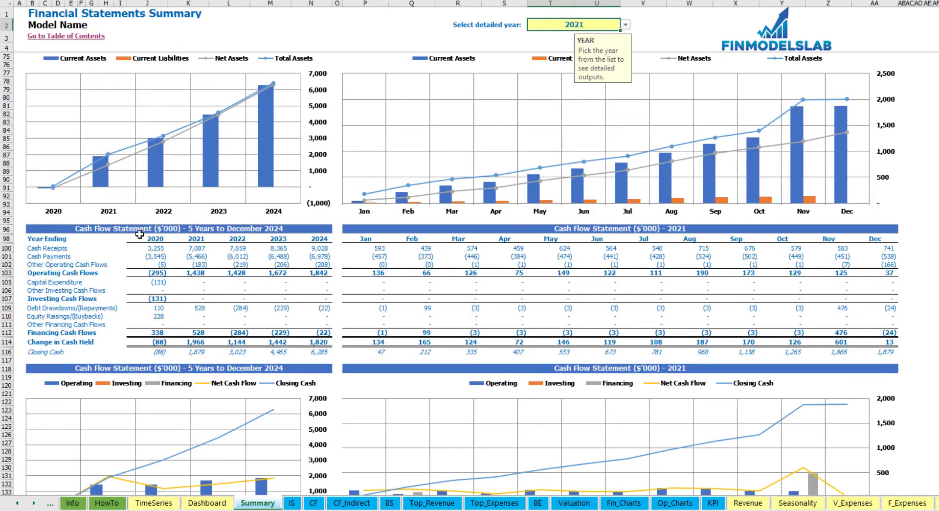
scroll(139, 234, down, 3)
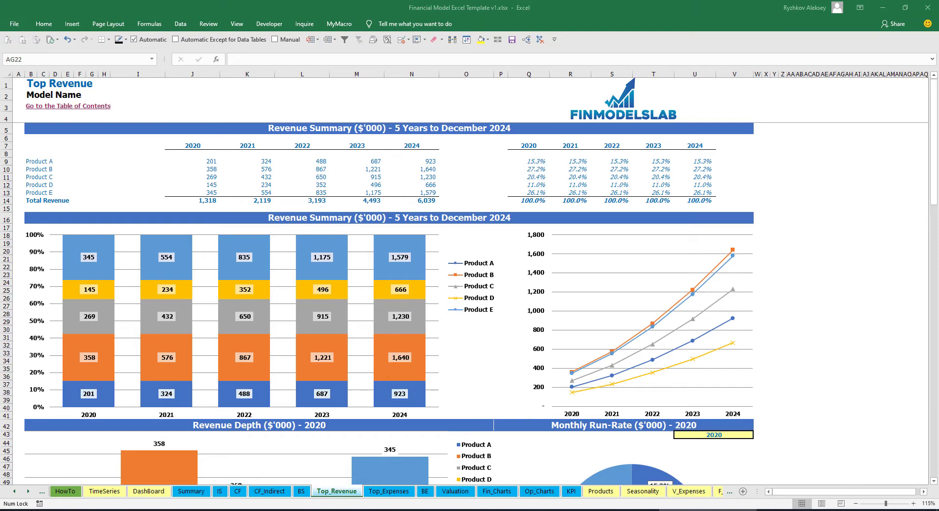
Step: Examine the five-year revenue summary by product and its percentage breakdown on the Top Revenue sheet
drag(195, 161, 425, 201)
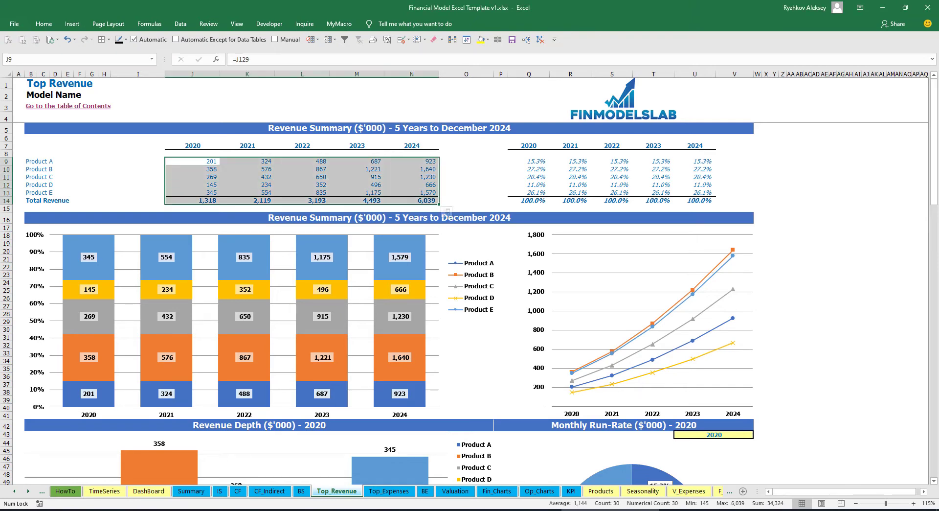
click(529, 161)
key(ctrl+v)
click(782, 184)
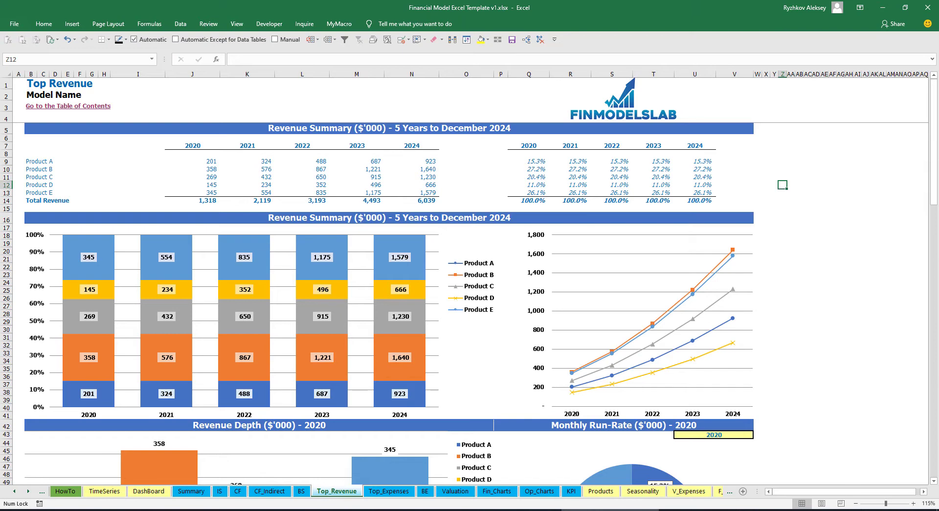
Step: Set the year for the Revenue Depth and Monthly Run-Rate charts to 2021
scroll(388, 304, down, 10)
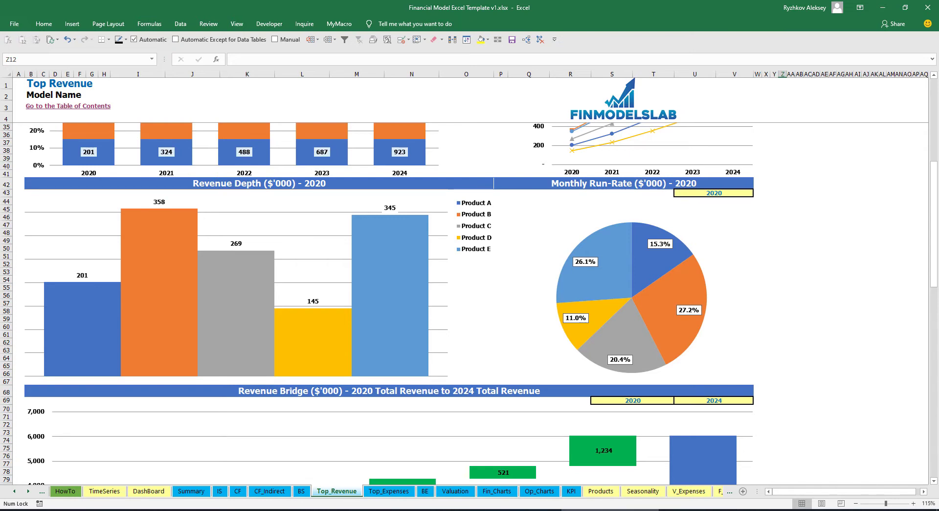
click(714, 193)
click(757, 193)
click(661, 206)
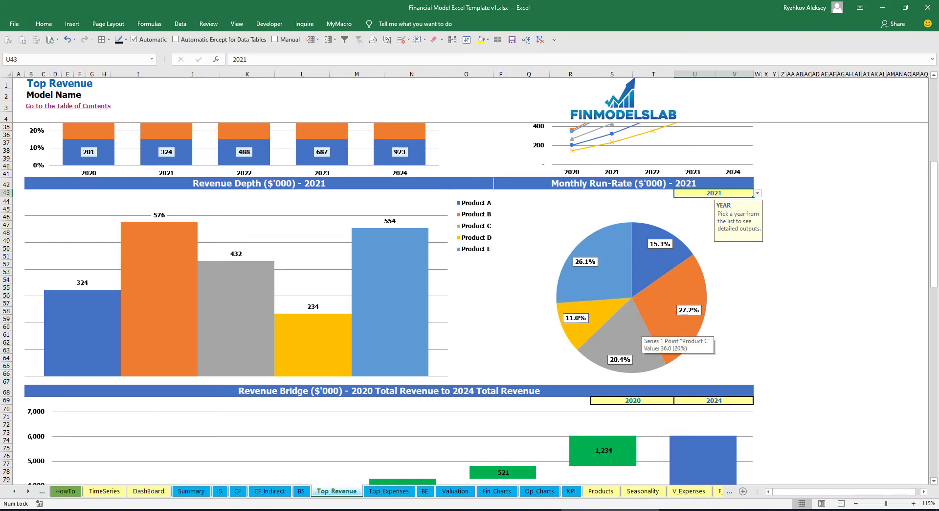
Step: Examine the Revenue Bridge chart and its first-year and last-year selectors
scroll(635, 337, down, 7)
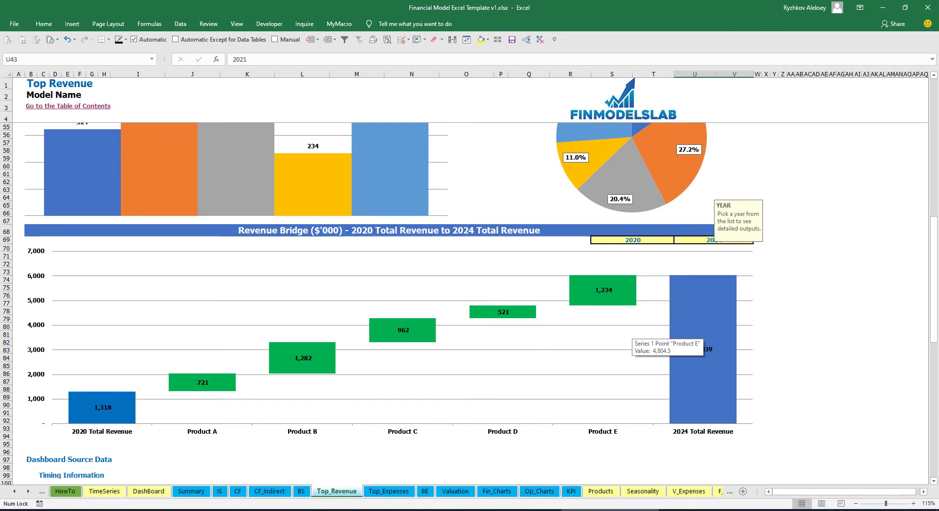
click(840, 271)
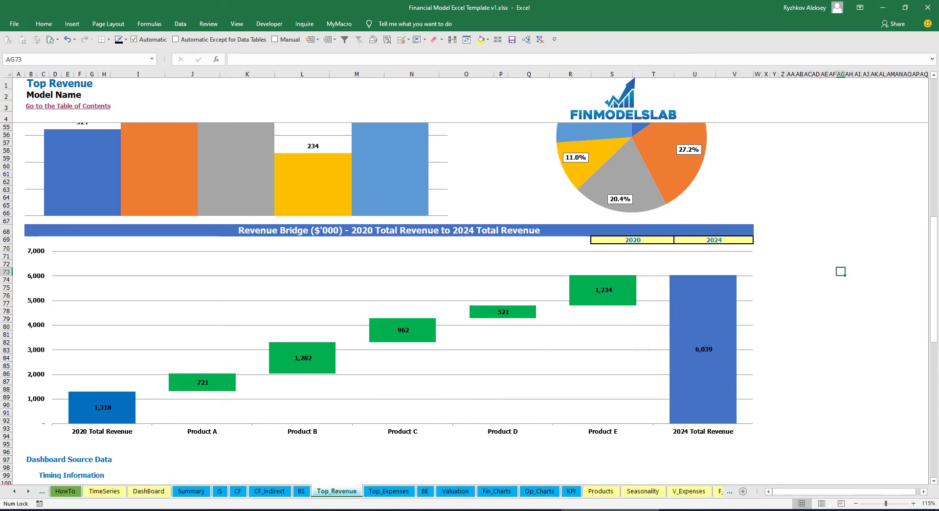
click(632, 239)
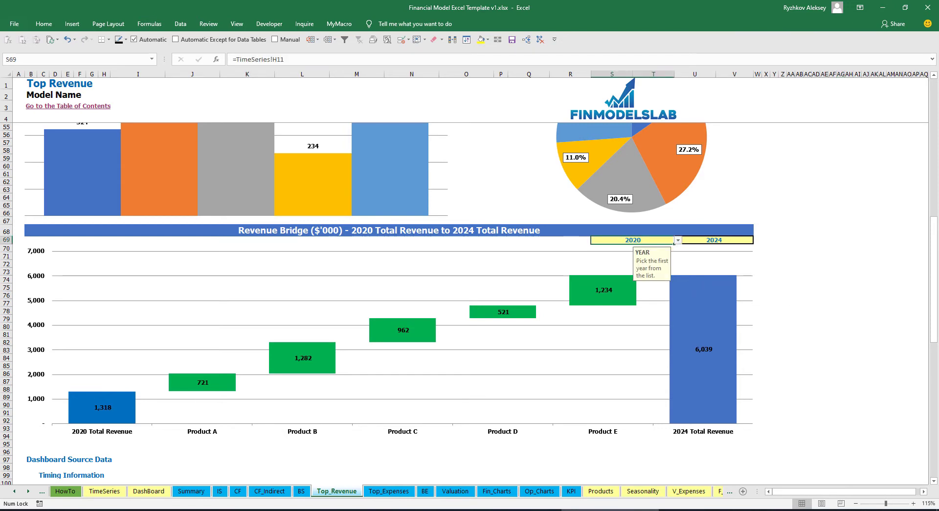
click(678, 239)
click(587, 248)
click(714, 240)
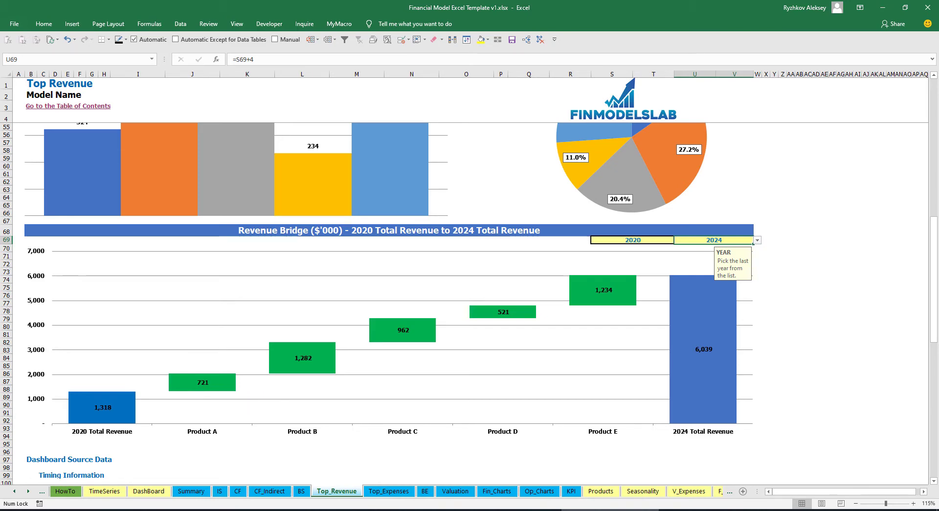
Step: Examine the top five expense categories, their yearly amounts, total expenses and percentage shares on the Top Expenses sheet
mouse_move(219, 389)
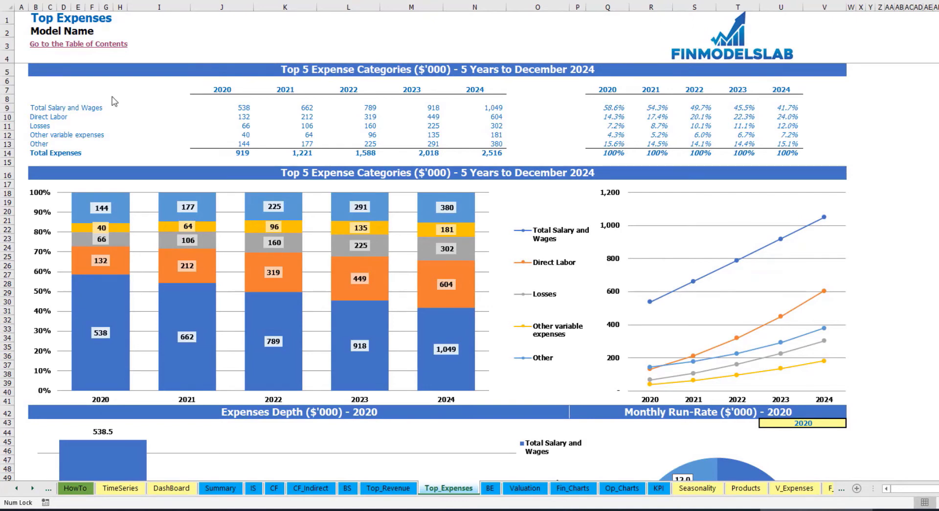
drag(35, 109, 35, 137)
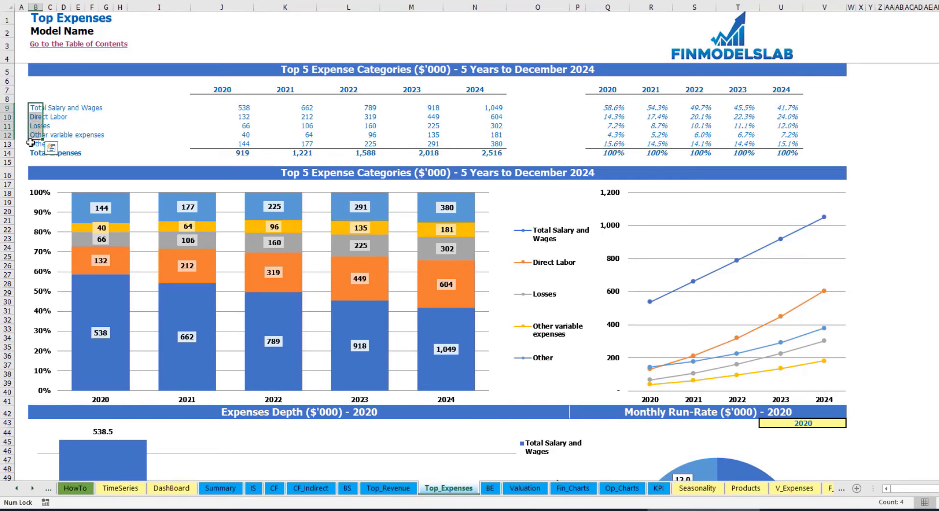
click(39, 144)
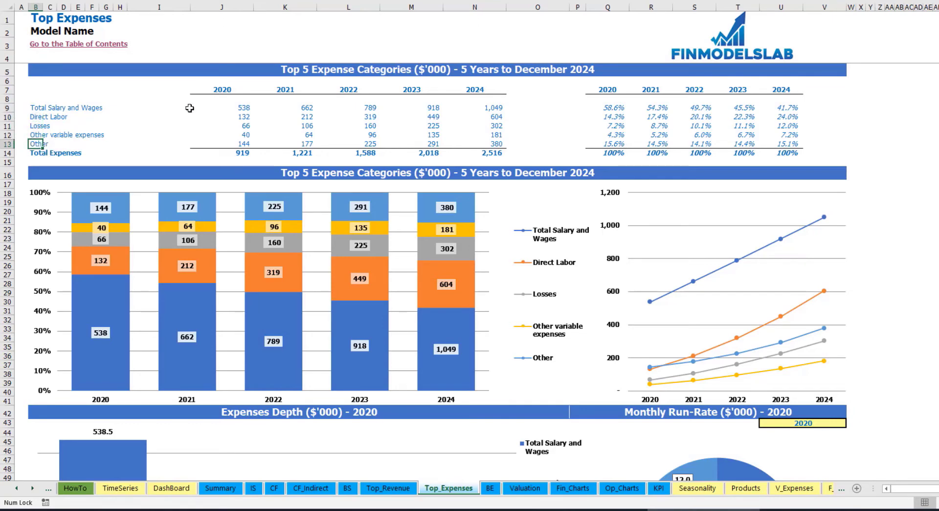
drag(222, 92, 462, 150)
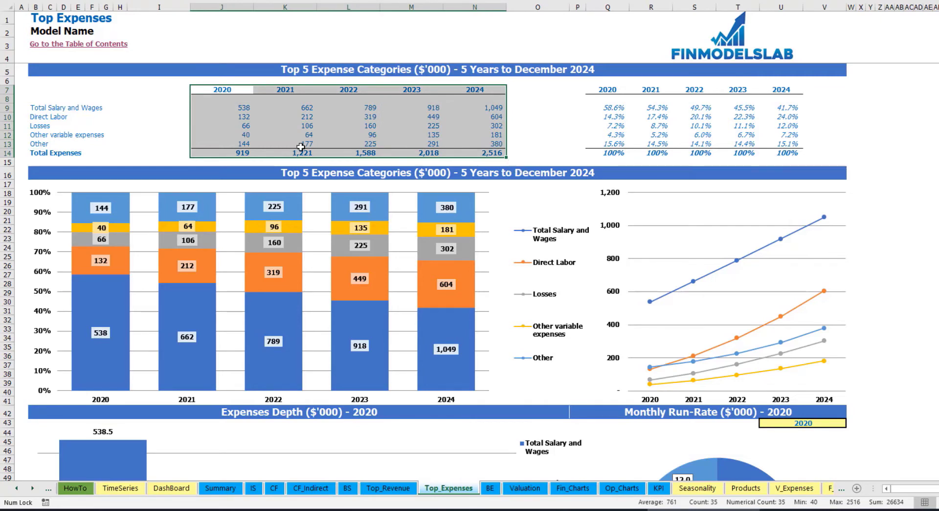
drag(238, 152, 494, 153)
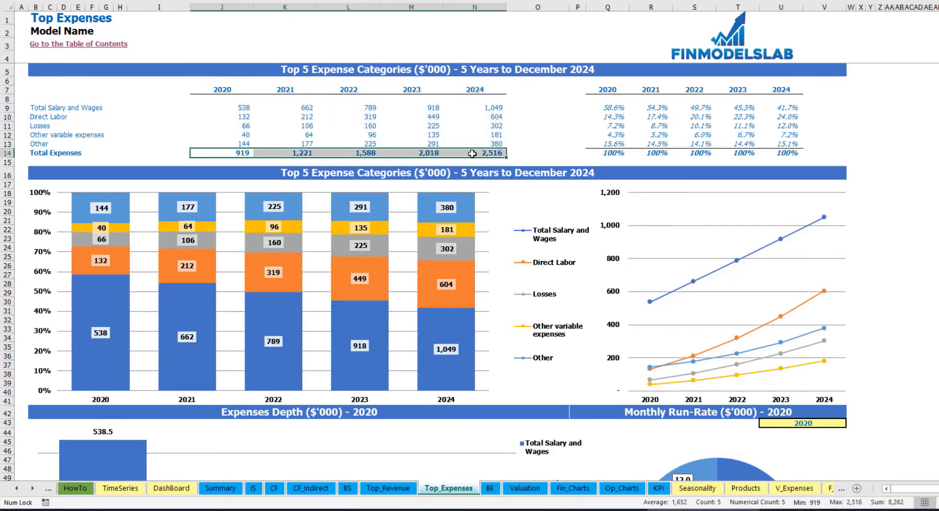
drag(608, 90, 789, 146)
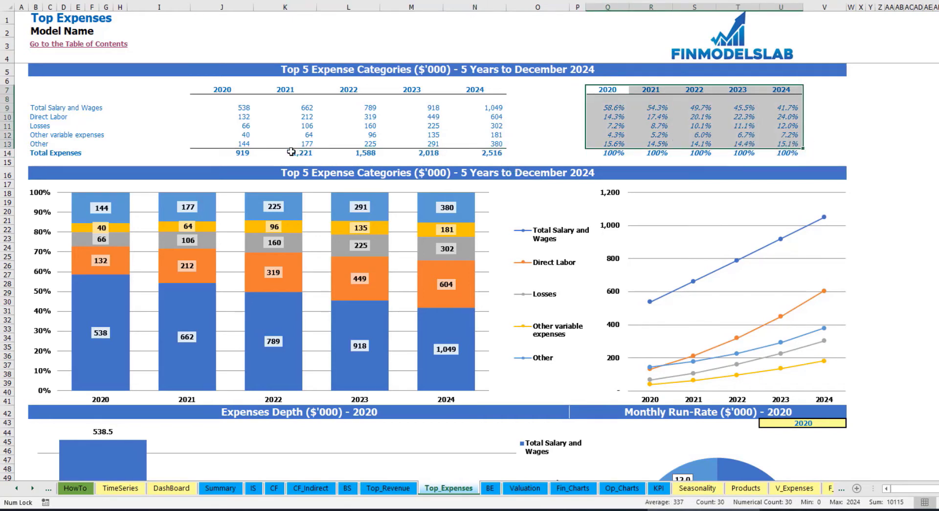
click(908, 144)
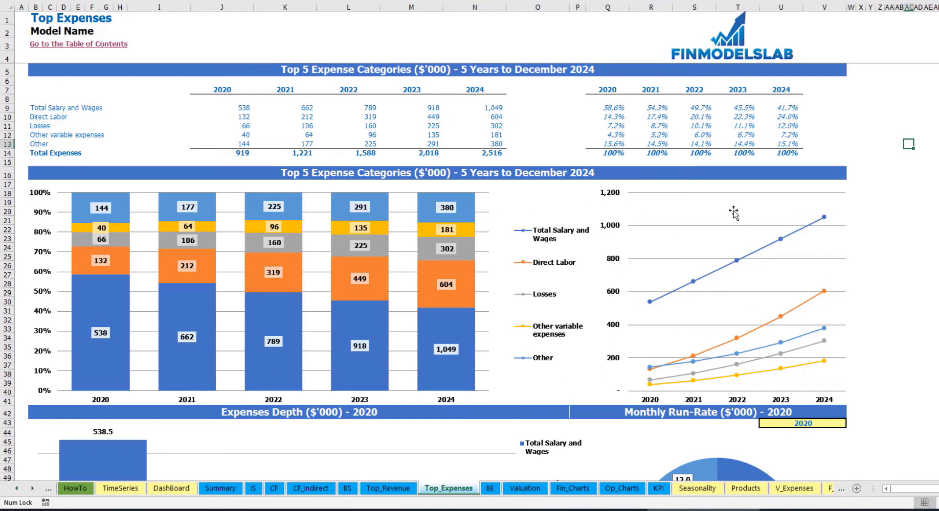
Step: Set the year for the Expenses Depth and Monthly Run-Rate charts to 2021
scroll(907, 189, down, 7)
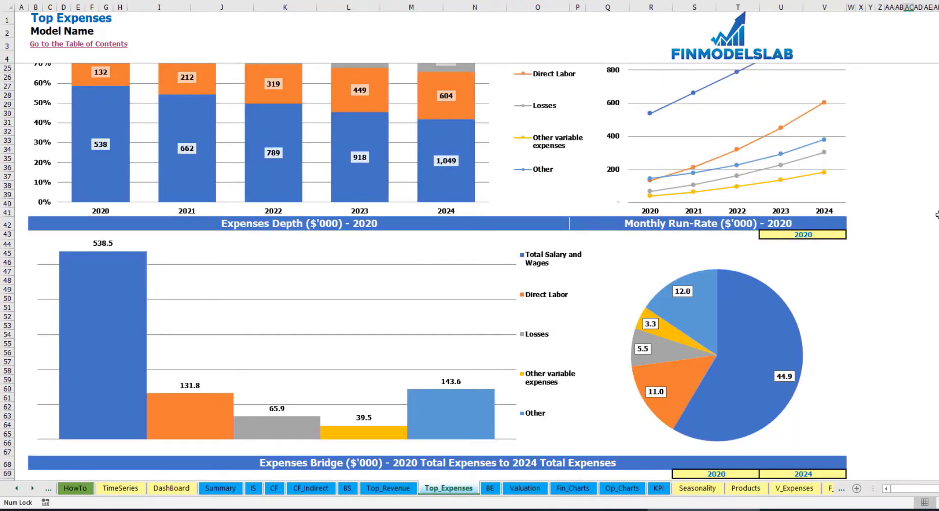
scroll(936, 214, down, 3)
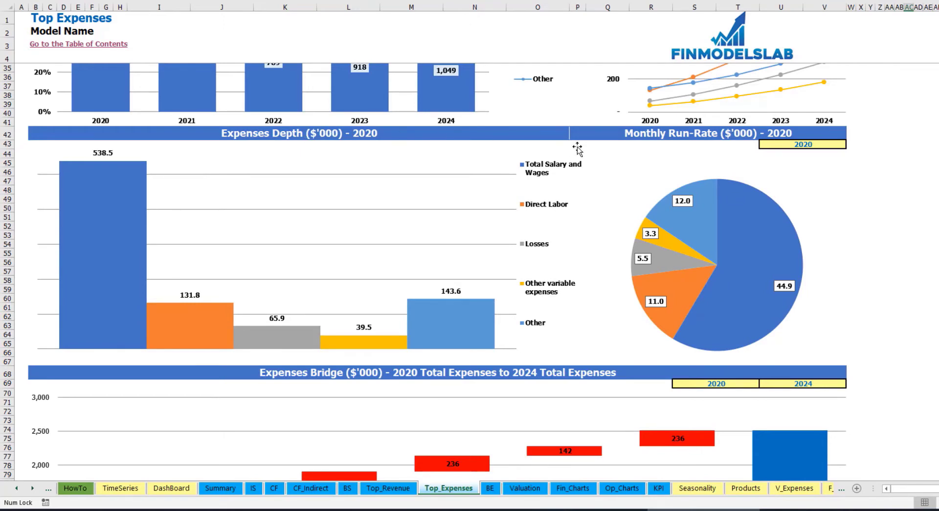
click(822, 144)
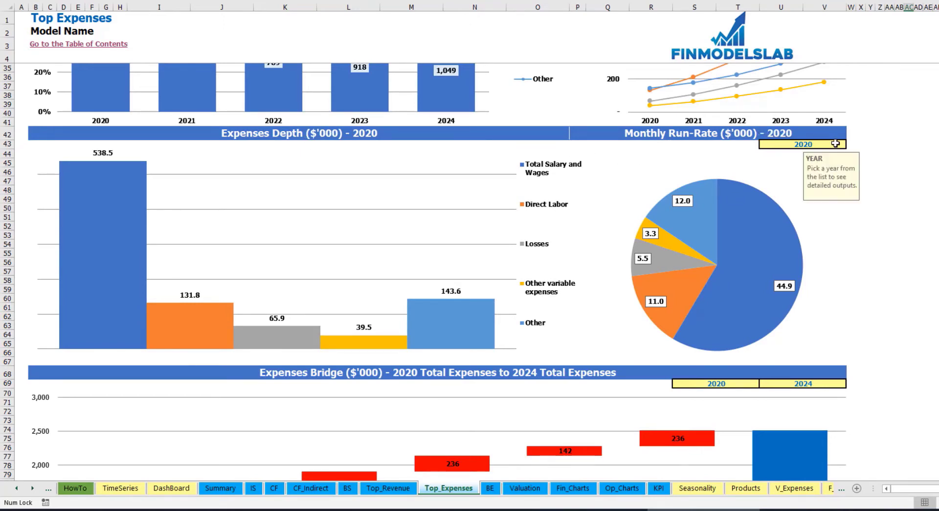
click(850, 144)
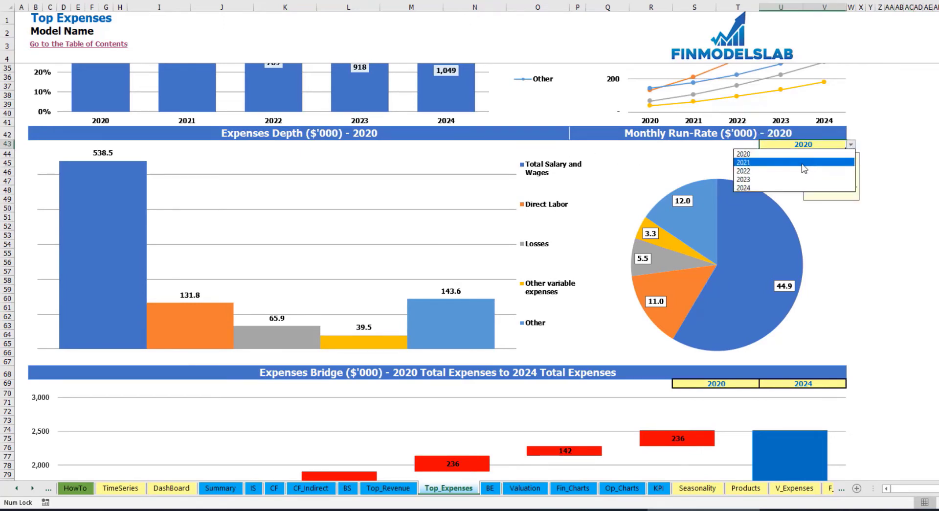
click(778, 162)
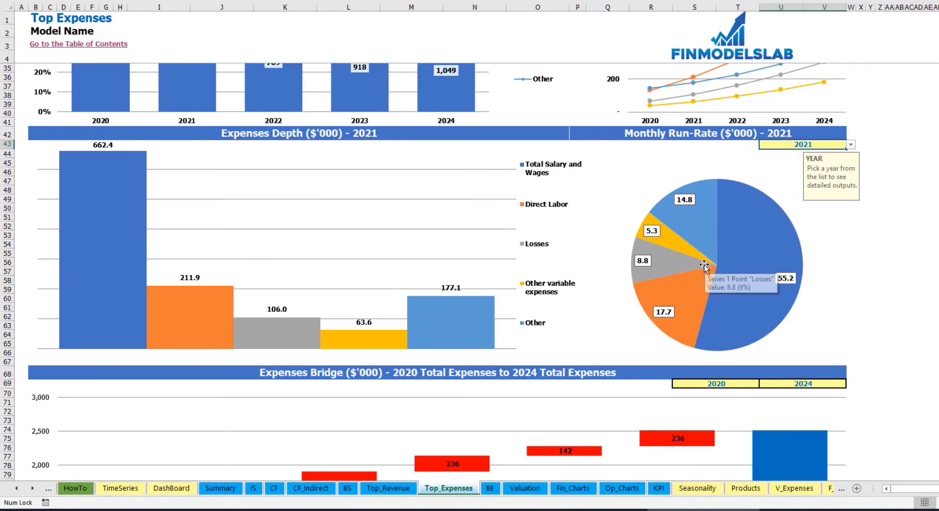
Step: Examine the Expenses Bridge chart and the year choices in its first-year and last-year selectors
scroll(704, 264, down, 7)
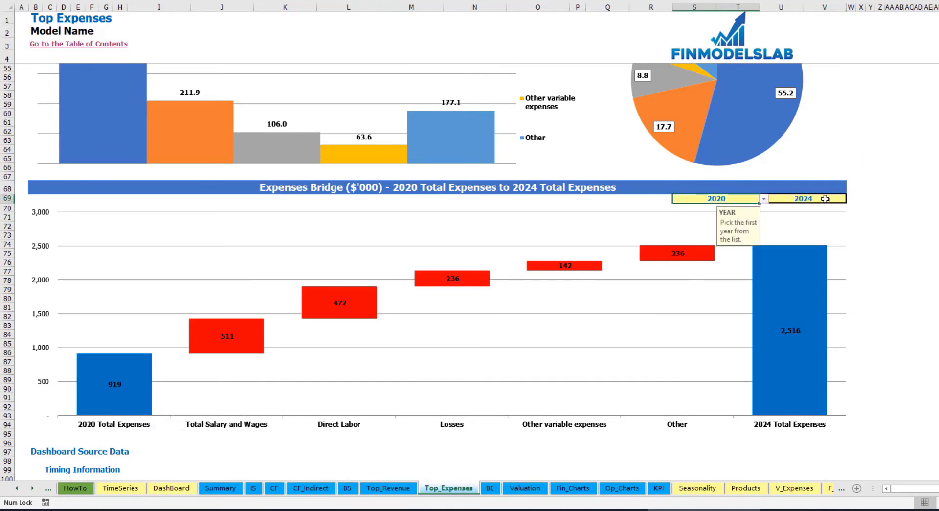
click(756, 198)
click(763, 199)
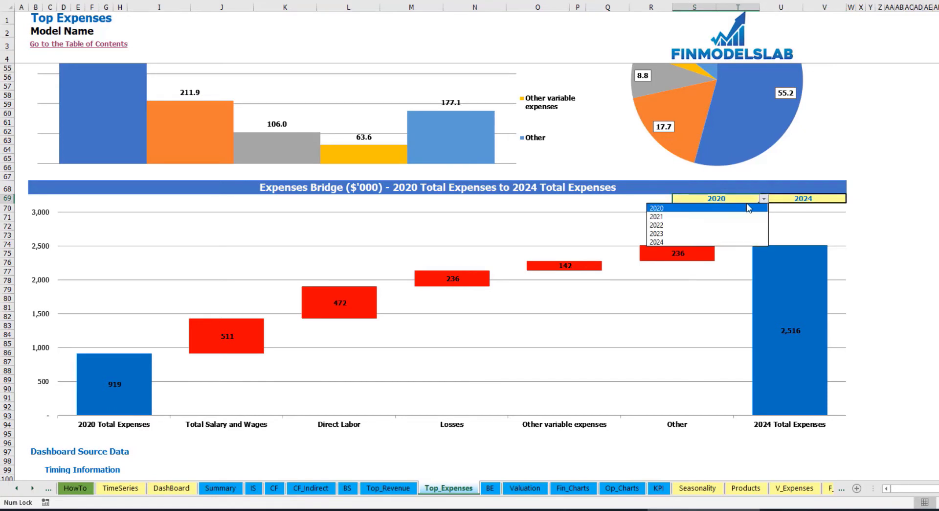
key(Escape)
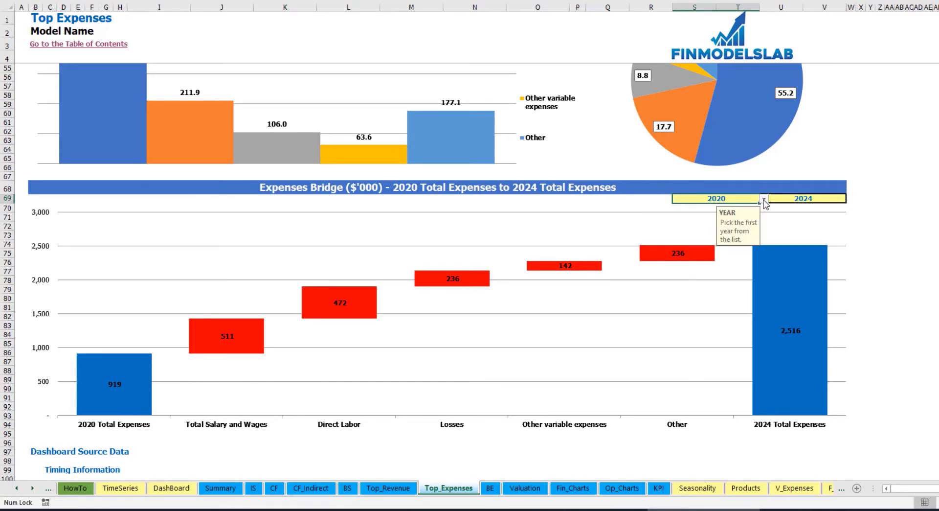
click(832, 198)
click(851, 199)
key(Escape)
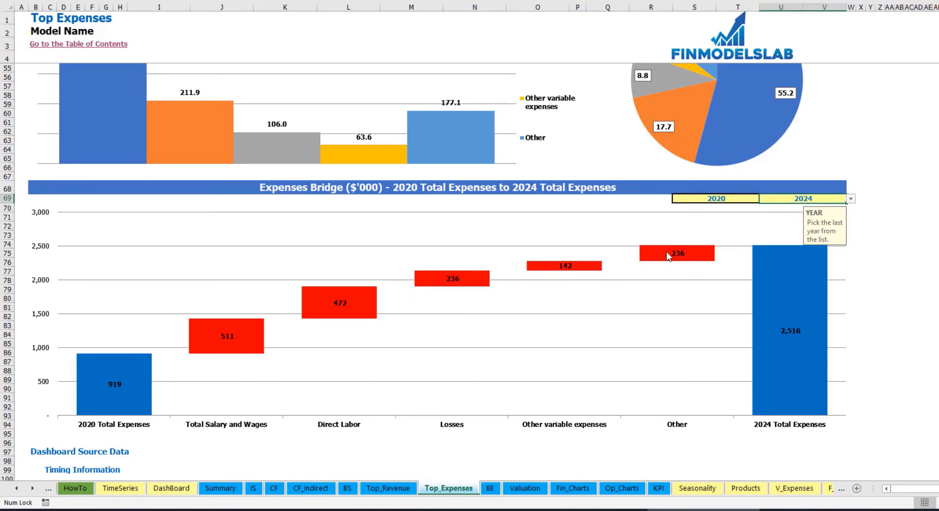
Step: Review the Break Even Analysis sheet, and the cost of loans and equity, resource shares and WACC on the Valuation sheet
click(489, 487)
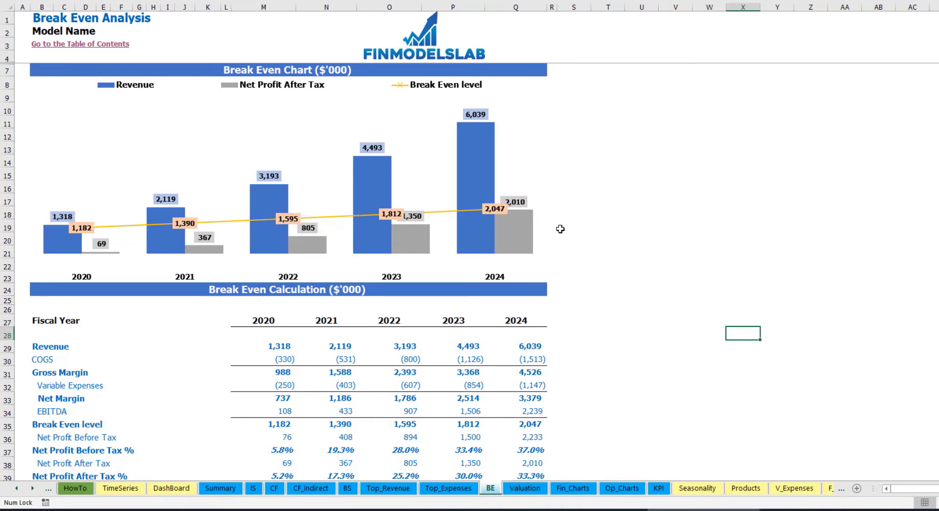
click(521, 488)
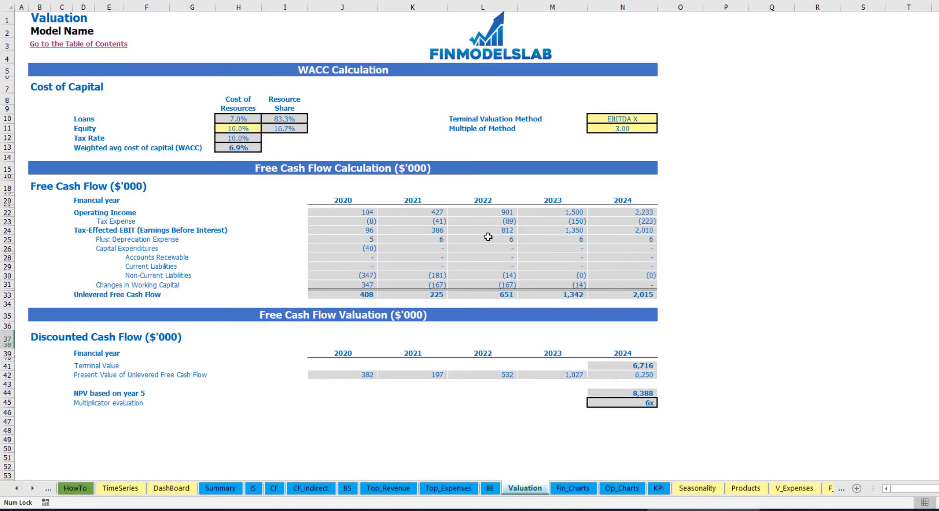
click(233, 128)
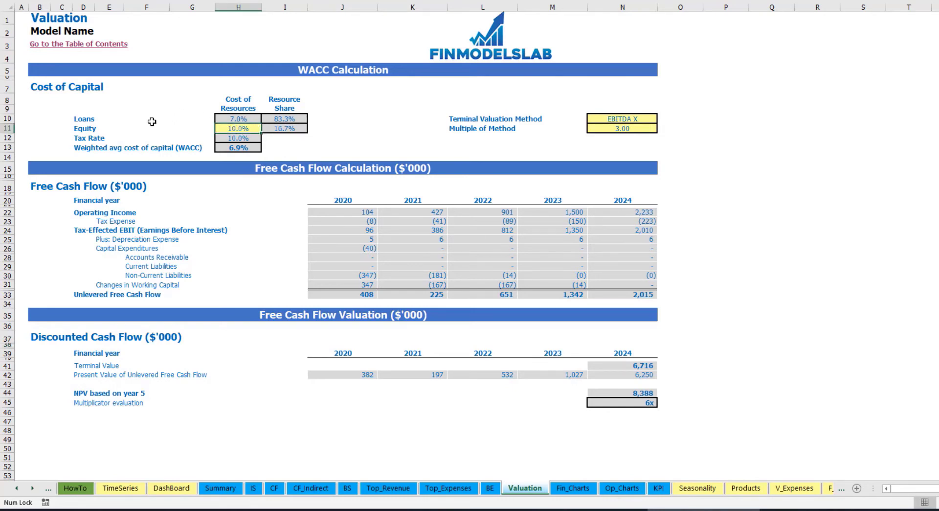
click(223, 117)
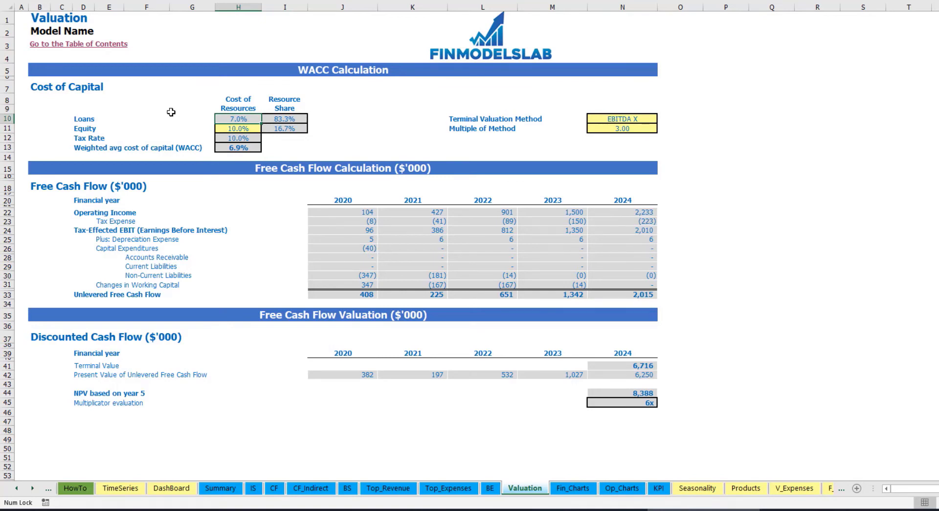
drag(283, 120, 283, 128)
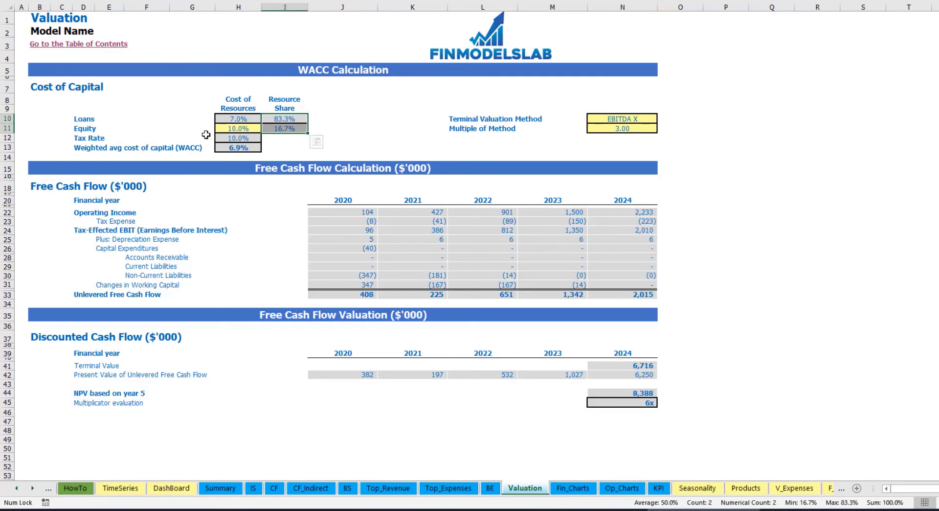
click(248, 150)
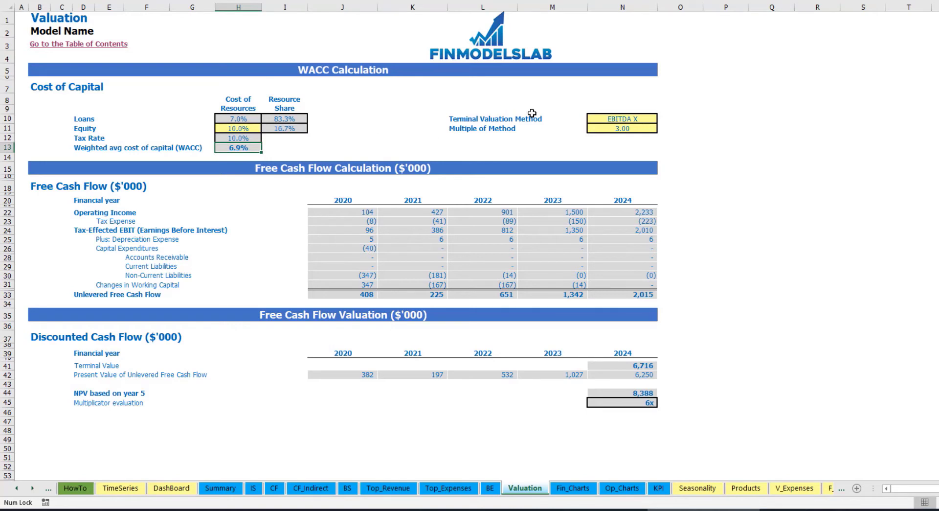
Step: Set the Terminal Valuation Method on the Valuation sheet to Revenue X
click(635, 120)
click(663, 119)
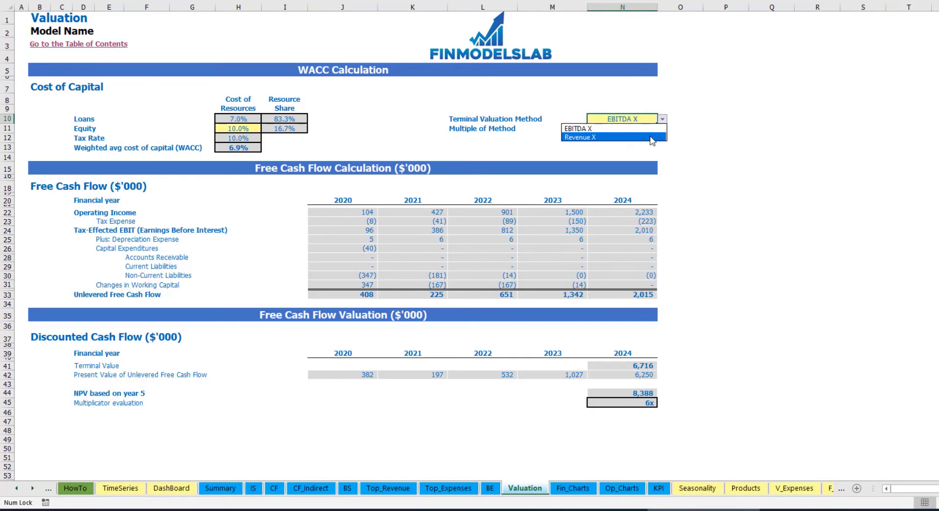
click(656, 137)
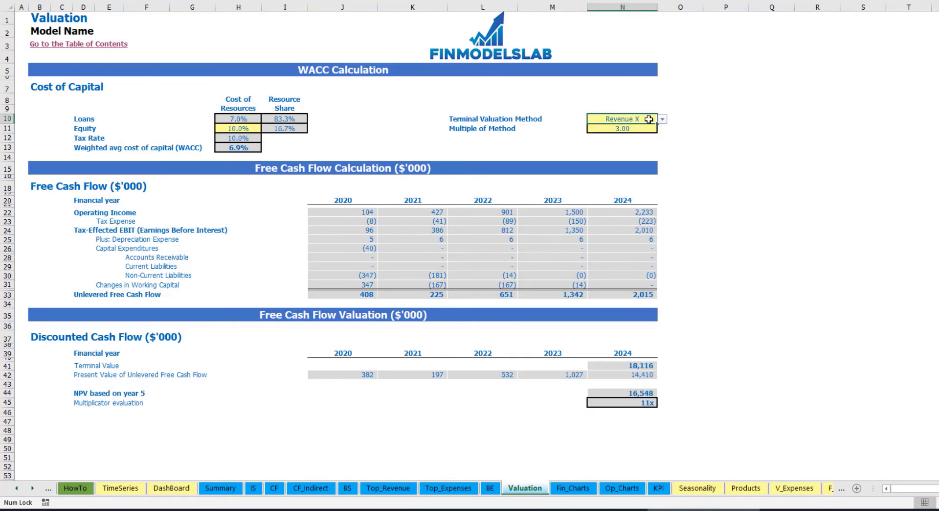
Step: Examine the Multiple of Method input, the 2024 terminal value and the unlevered free cash flow for 2020 to 2024
click(615, 128)
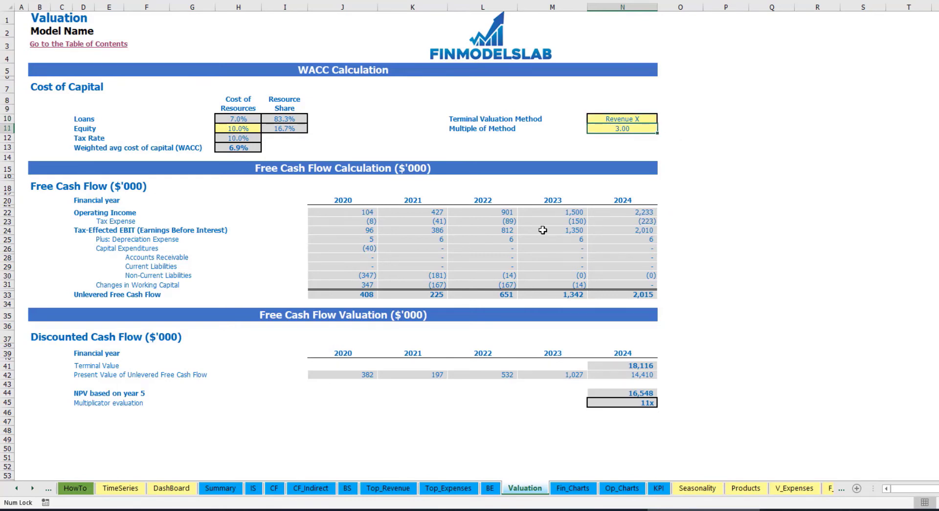
click(610, 365)
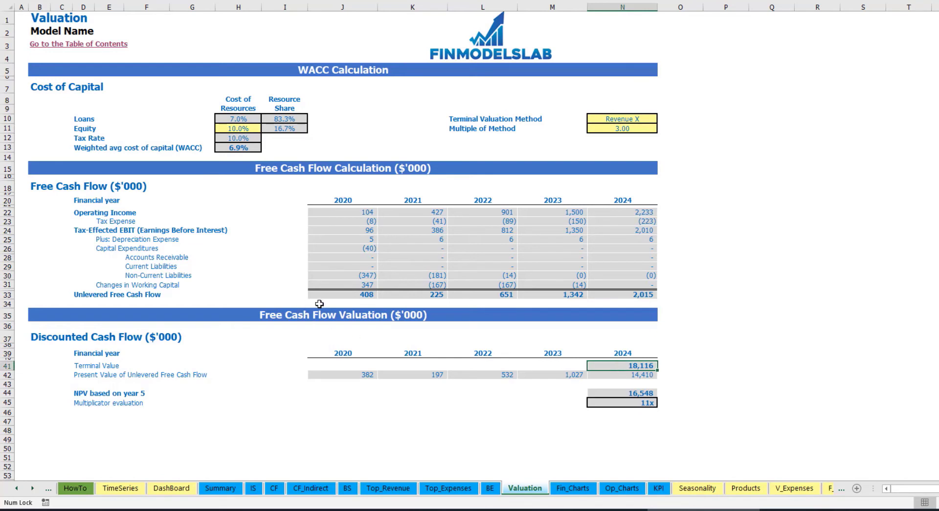
drag(327, 293, 619, 295)
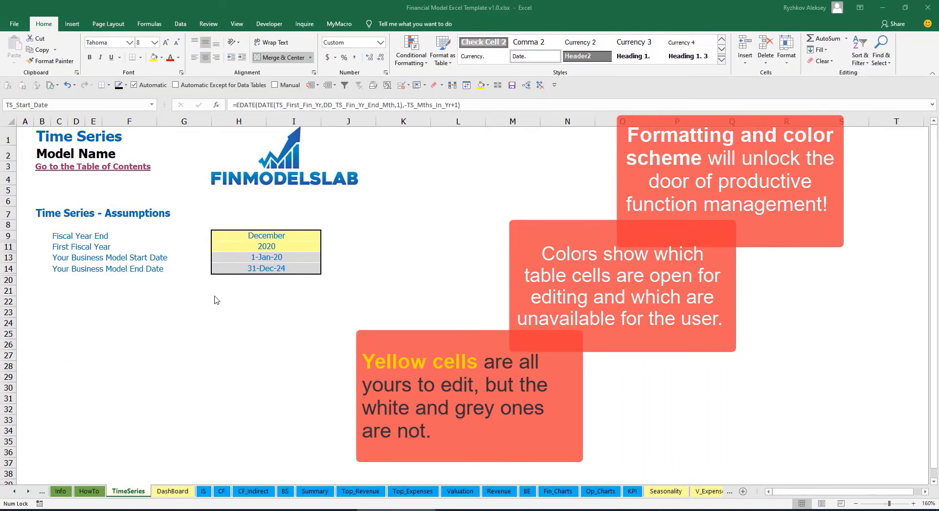
Step: Look through the color-coded sheet list of the Financial Model Excel Template workbook, from the last sheets back to the first ones
click(29, 492)
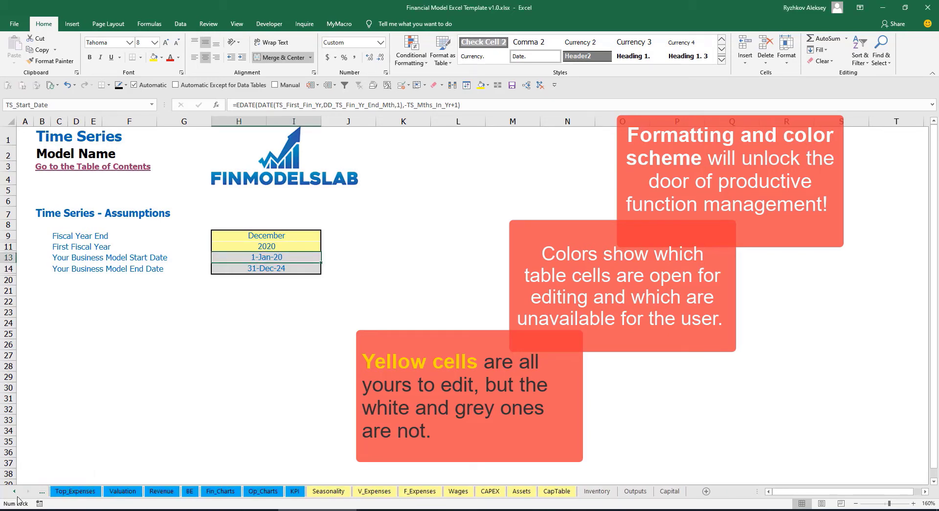
ctrl+click(14, 491)
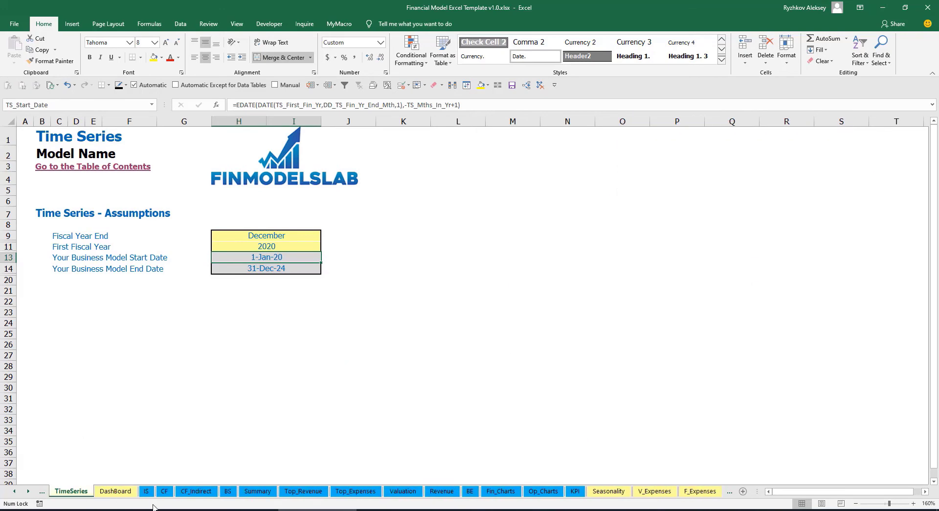
click(28, 491)
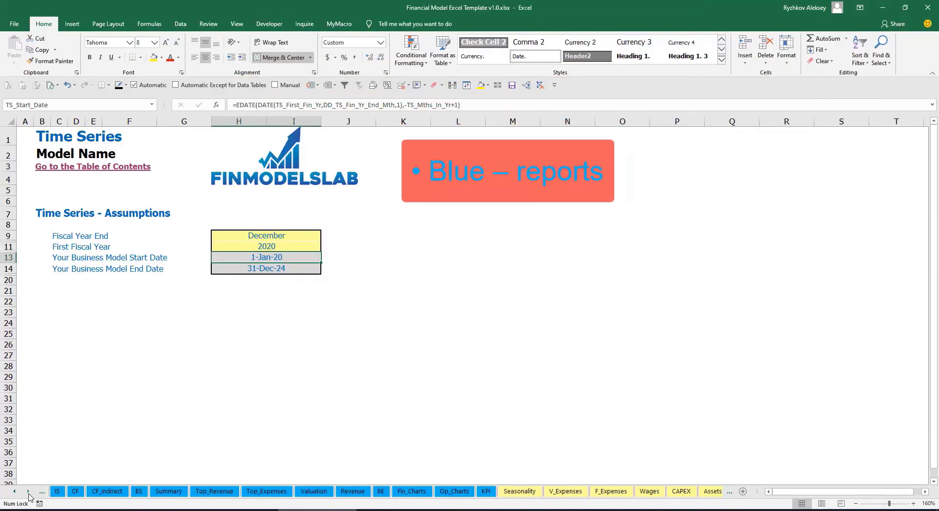
click(28, 491)
click(28, 491)
click(28, 491)
click(28, 491)
click(28, 491)
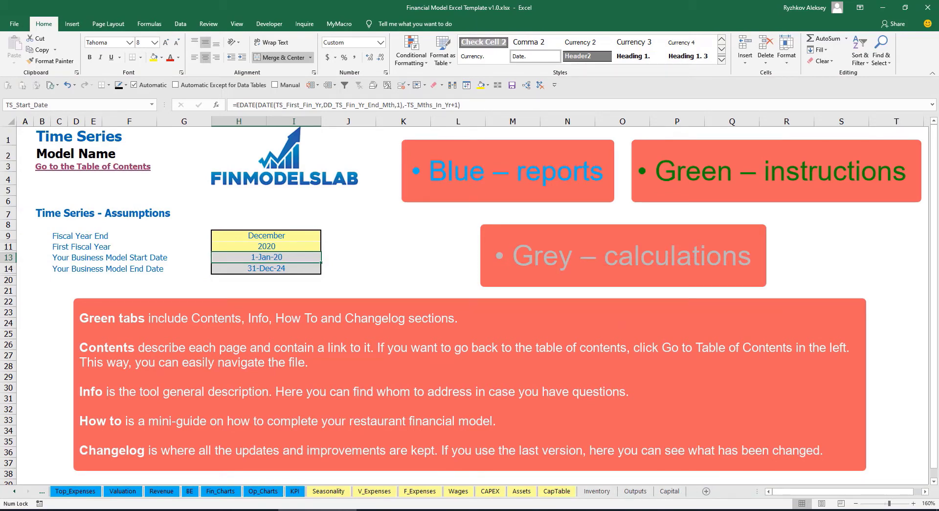
click(14, 493)
click(14, 493)
click(14, 493)
click(14, 493)
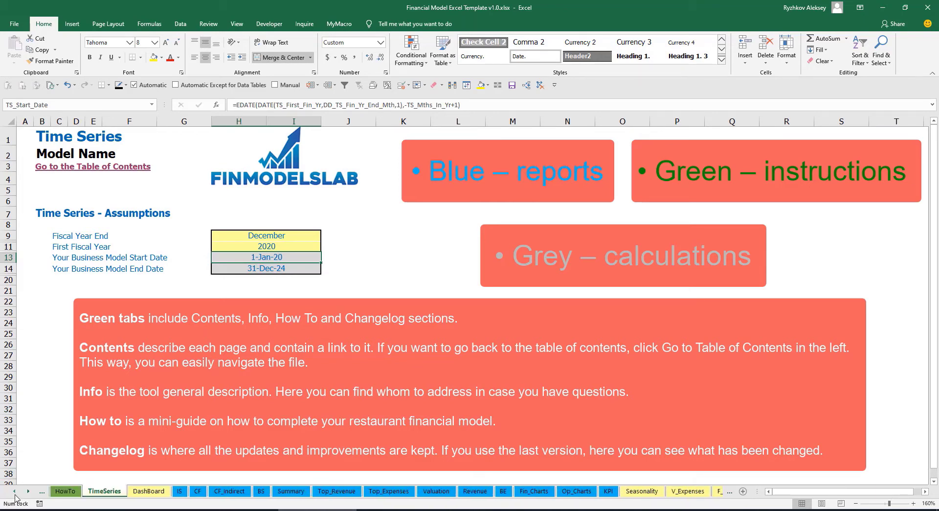
click(14, 493)
click(14, 493)
click(14, 493)
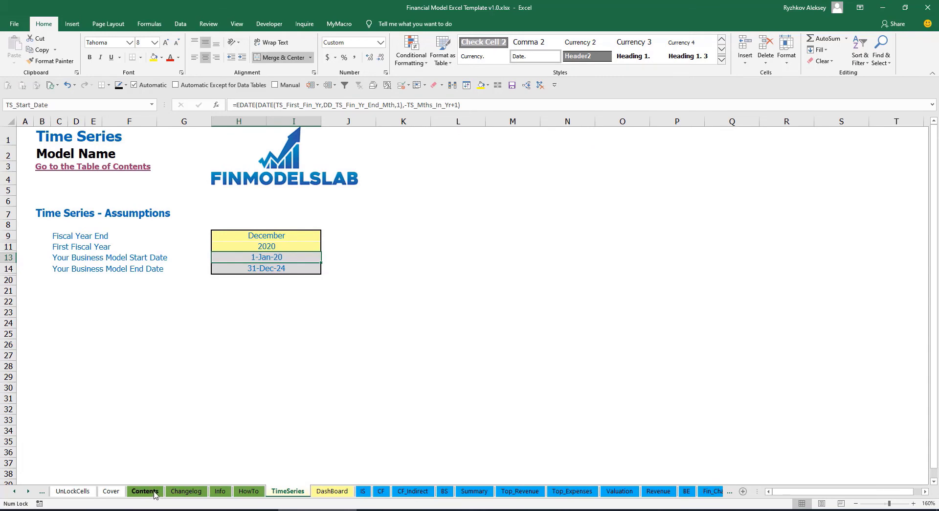
Step: Open the Contents sheet, follow its Financial Statements Summary link and return to the table of contents
click(154, 492)
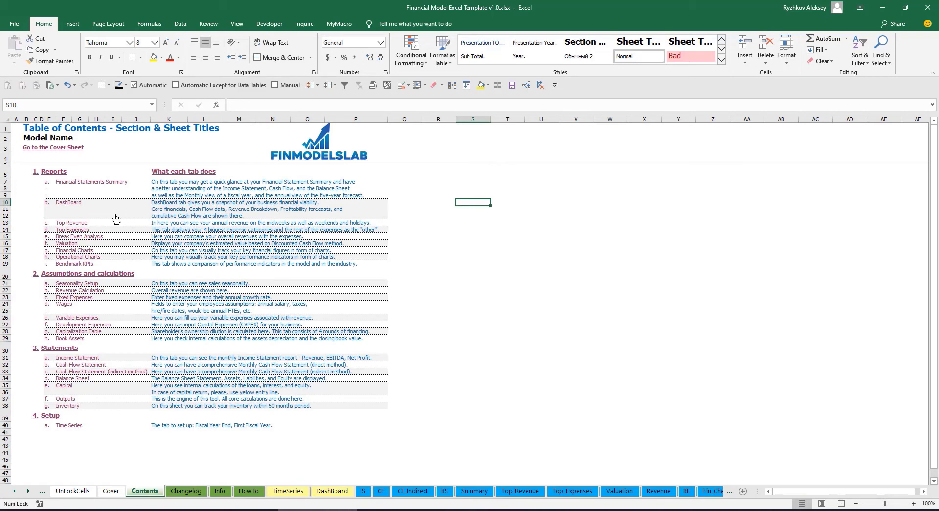
click(83, 184)
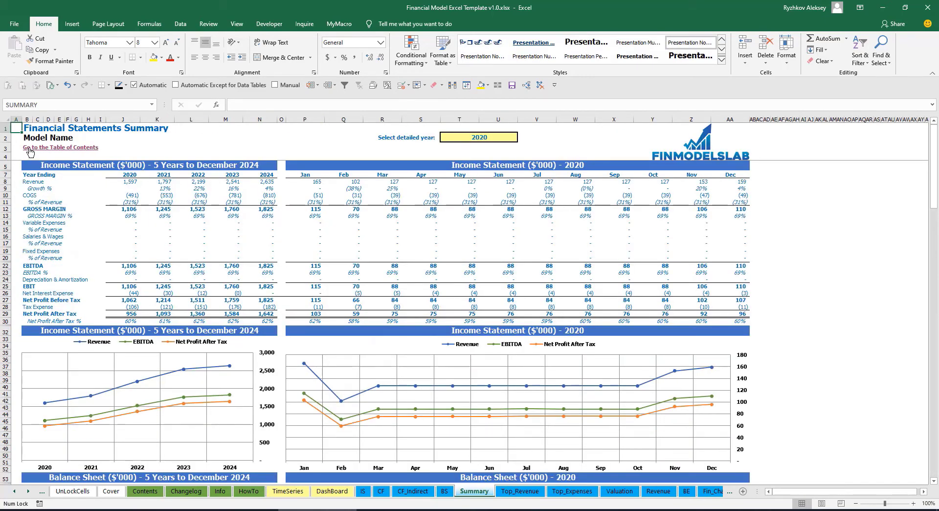
click(29, 148)
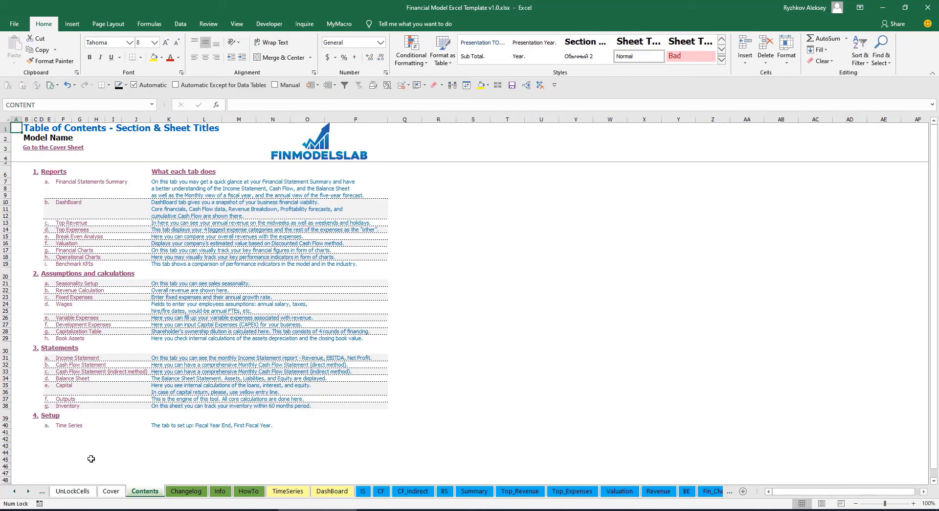
Step: Read through the instructions on the HowTo sheet from its introduction to the Top Revenue section, and follow its Book Assets link
click(248, 491)
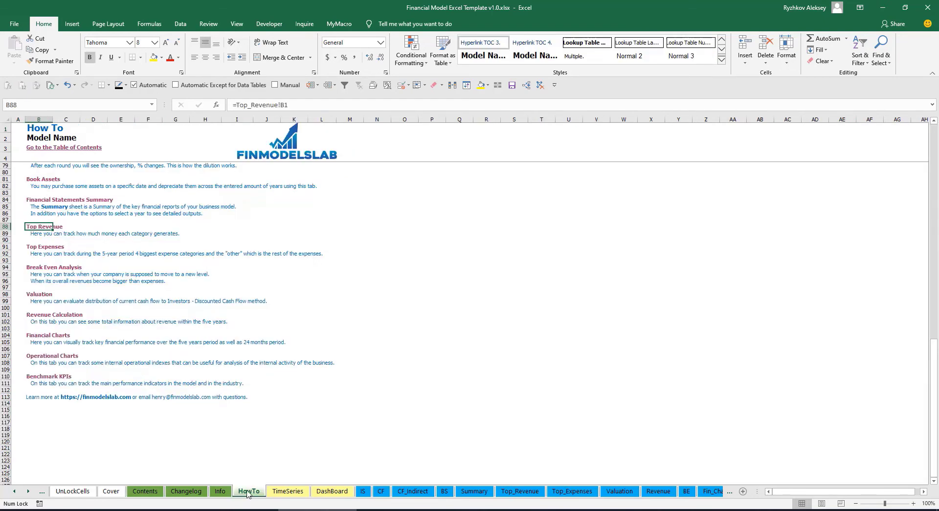
scroll(99, 301, up, 20)
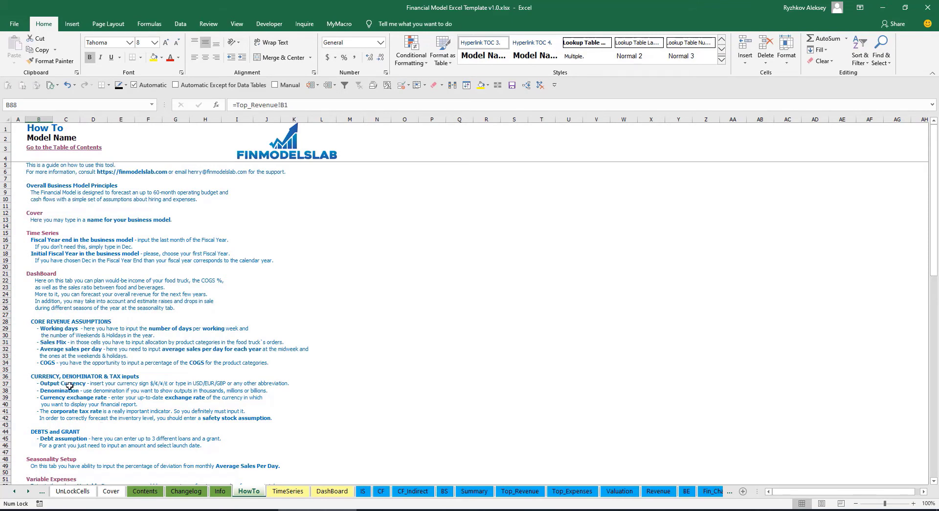
scroll(49, 328, down, 3)
scroll(55, 348, down, 3)
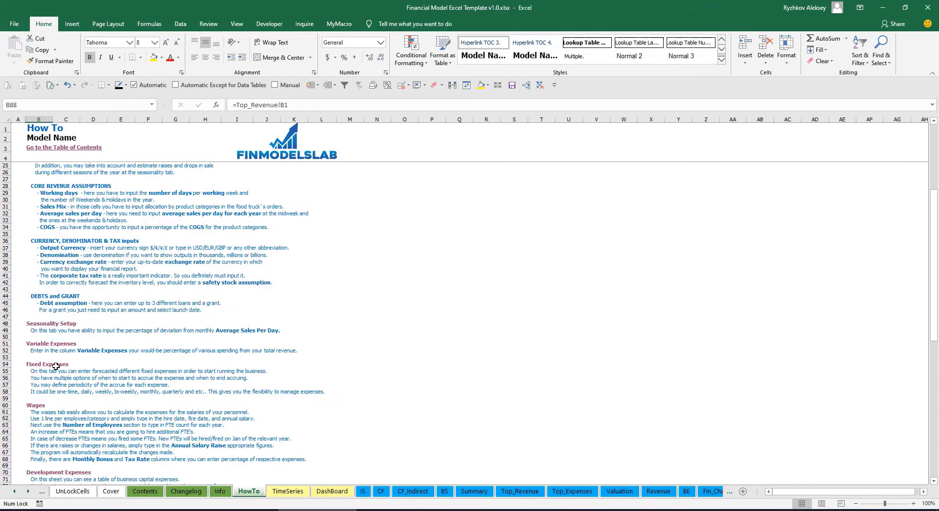
scroll(50, 371, down, 3)
scroll(44, 387, down, 3)
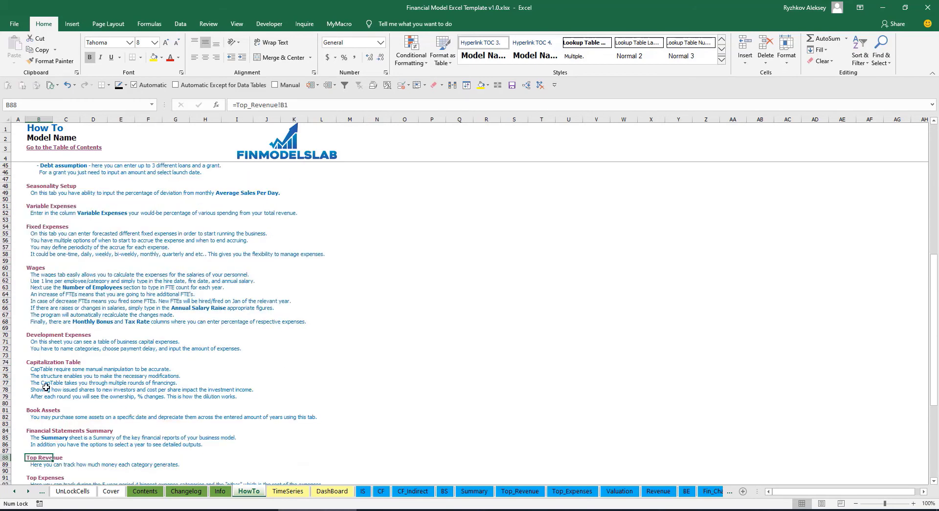
scroll(46, 387, up, 13)
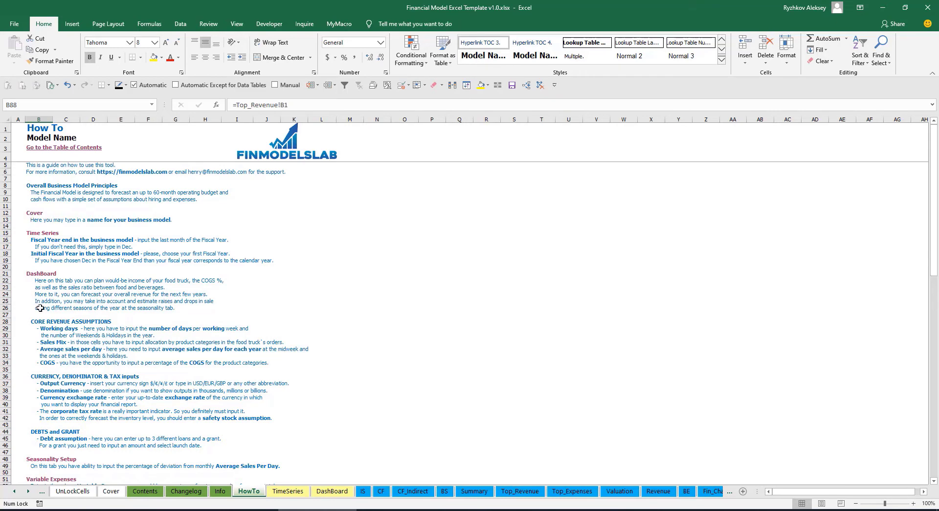
scroll(40, 308, down, 5)
scroll(53, 321, down, 3)
scroll(45, 280, down, 3)
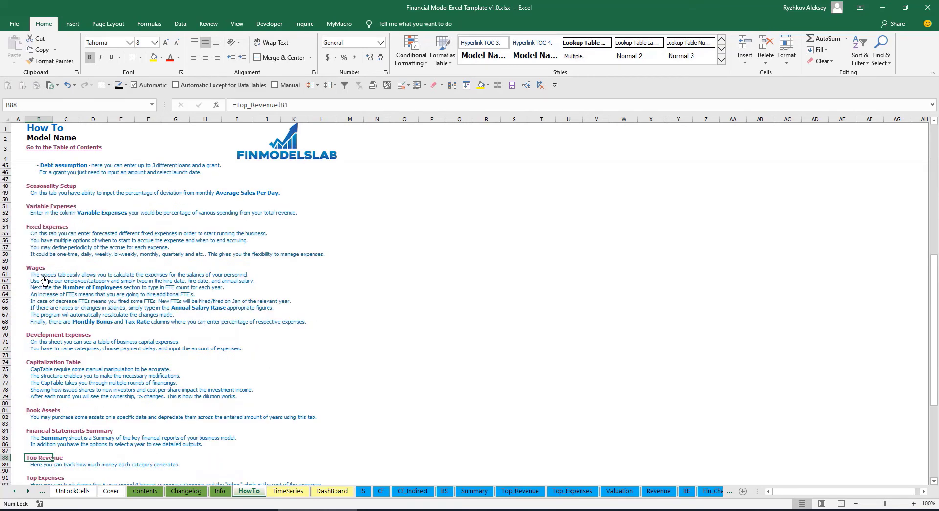
click(31, 412)
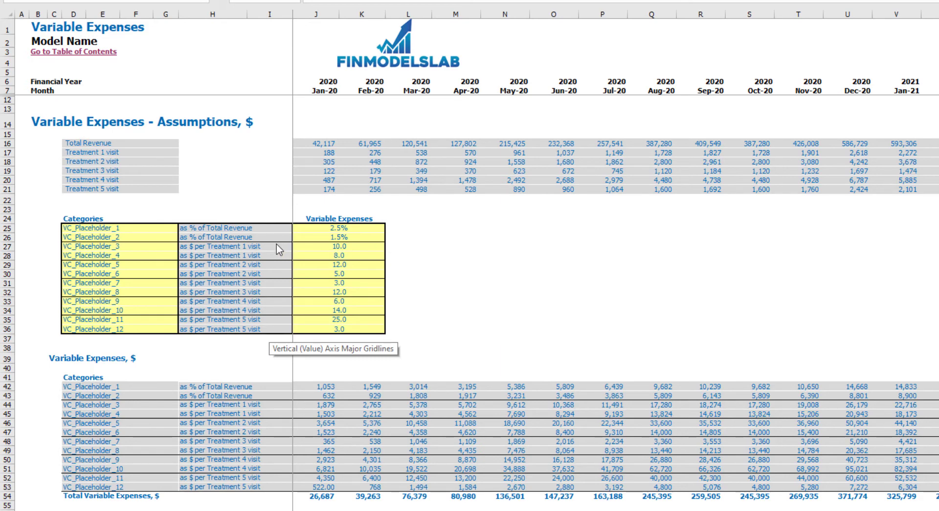
Step: Examine the percent-of-revenue and per-treatment expense bases and the monthly revenue and visit drivers on the Variable Expenses sheet
drag(263, 228, 263, 236)
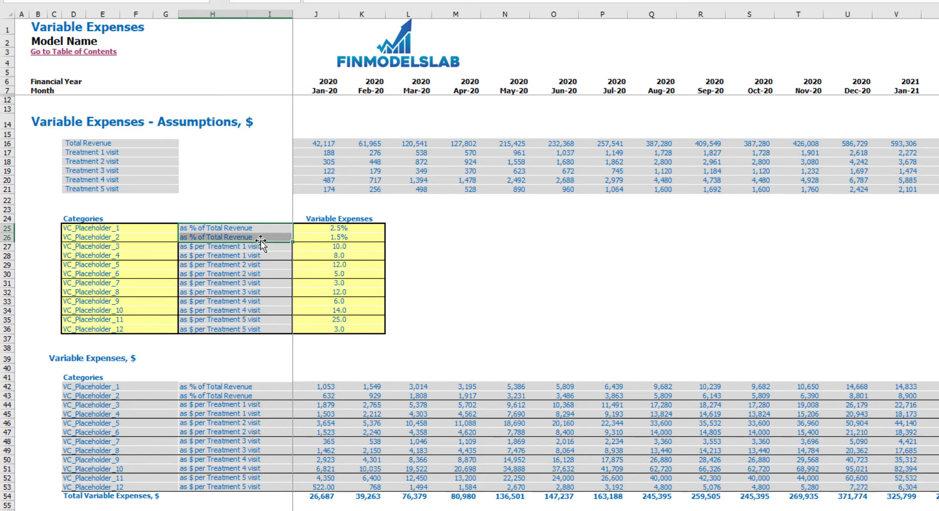
drag(248, 246, 257, 330)
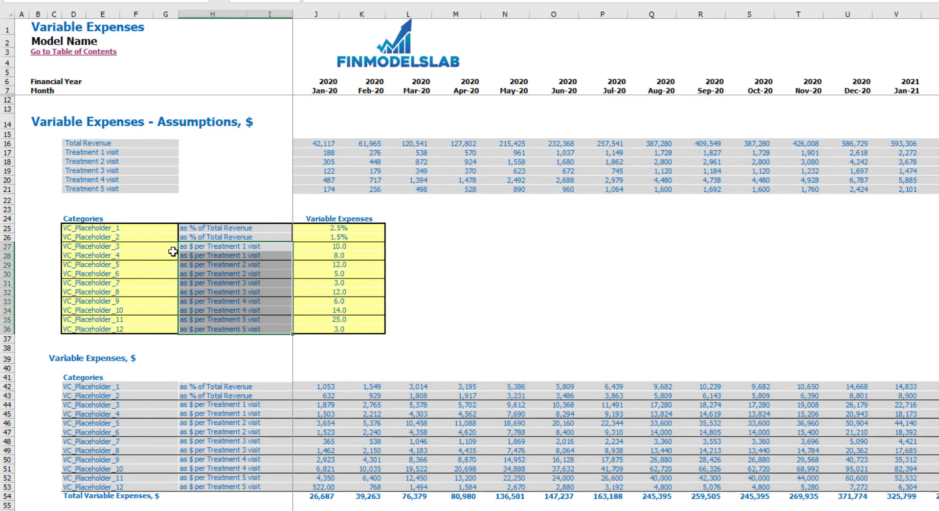
click(213, 248)
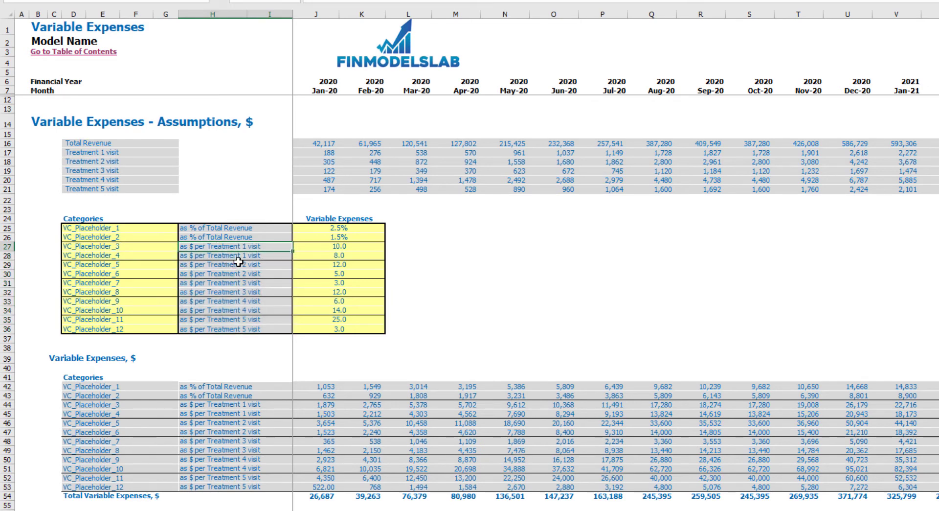
drag(322, 142, 641, 192)
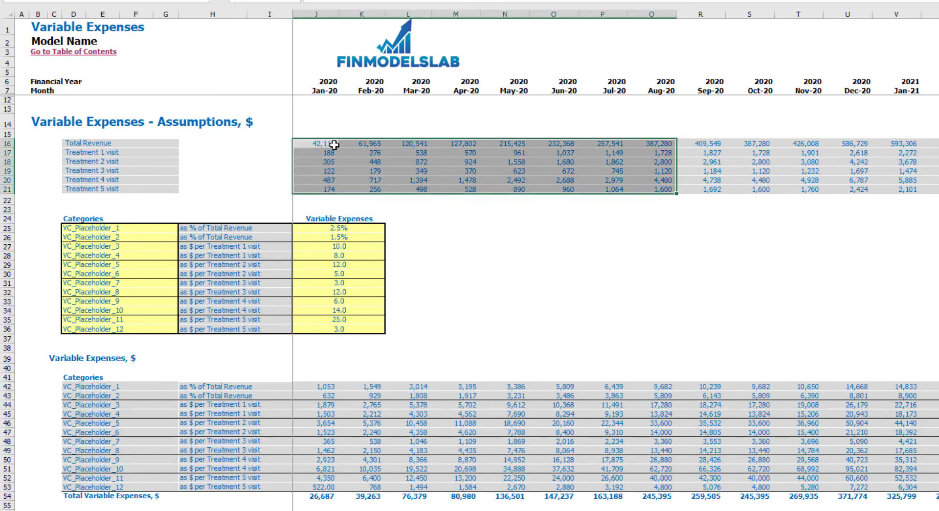
Step: Examine the monthly Total Revenue and treatment visit rows, then the expense rates, placeholder names and calculation bases on the Variable Expenses sheet
drag(334, 145, 582, 142)
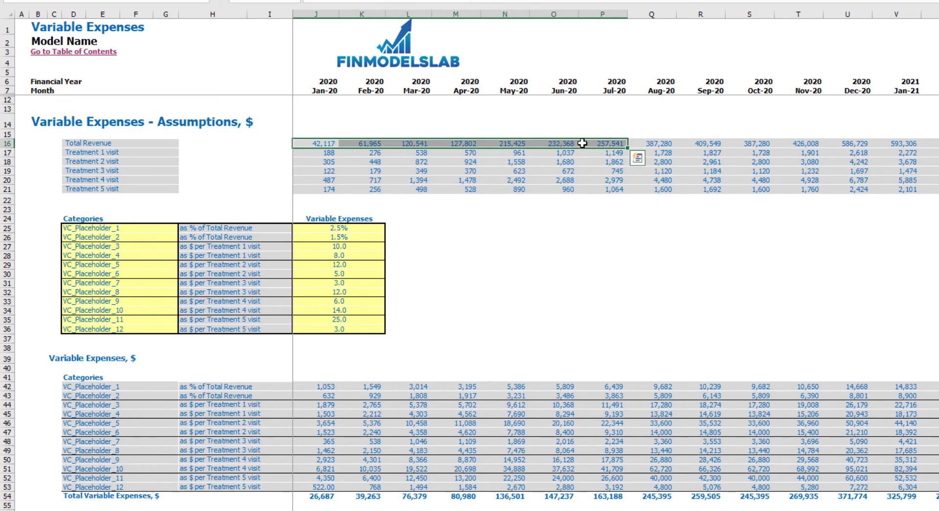
drag(326, 153, 604, 189)
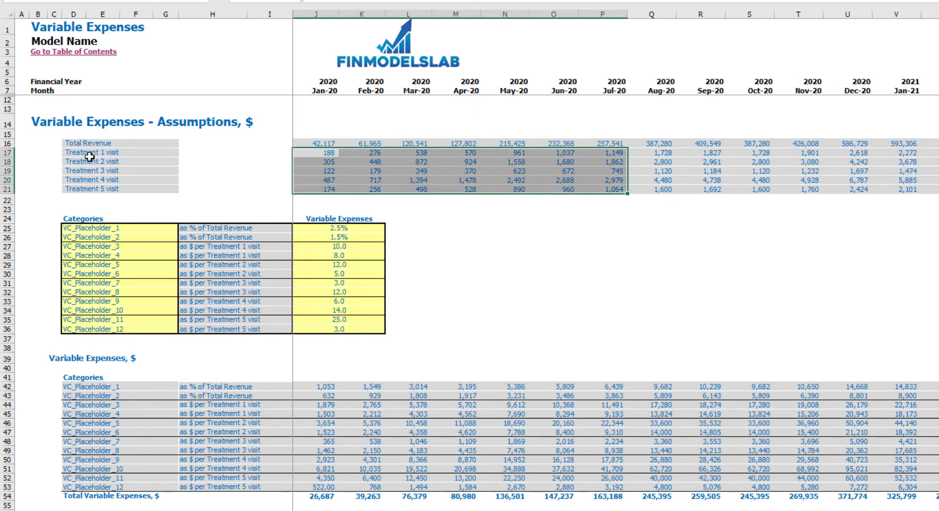
drag(312, 228, 322, 329)
click(507, 267)
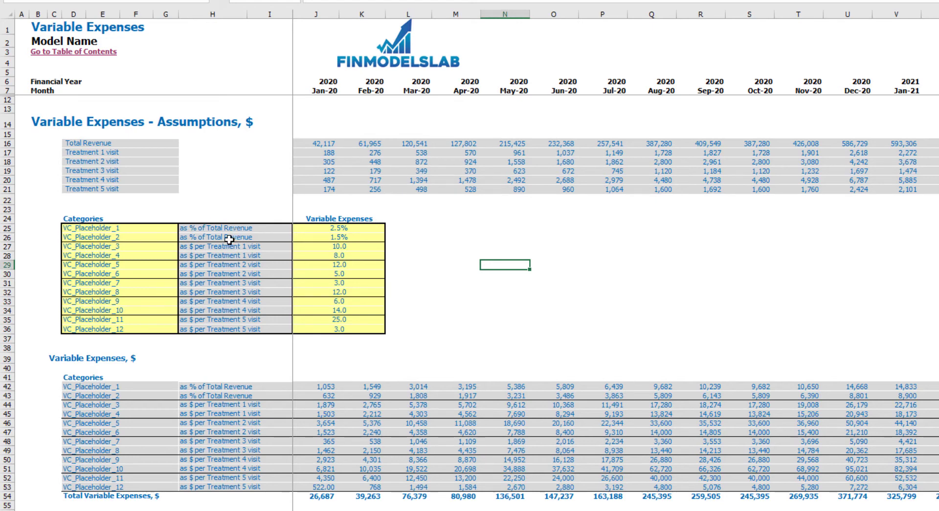
click(335, 230)
click(323, 239)
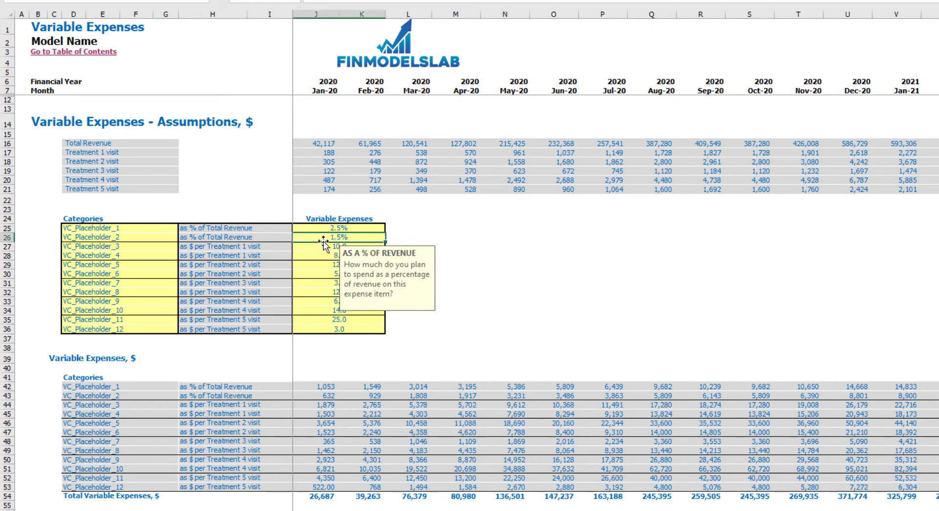
click(434, 228)
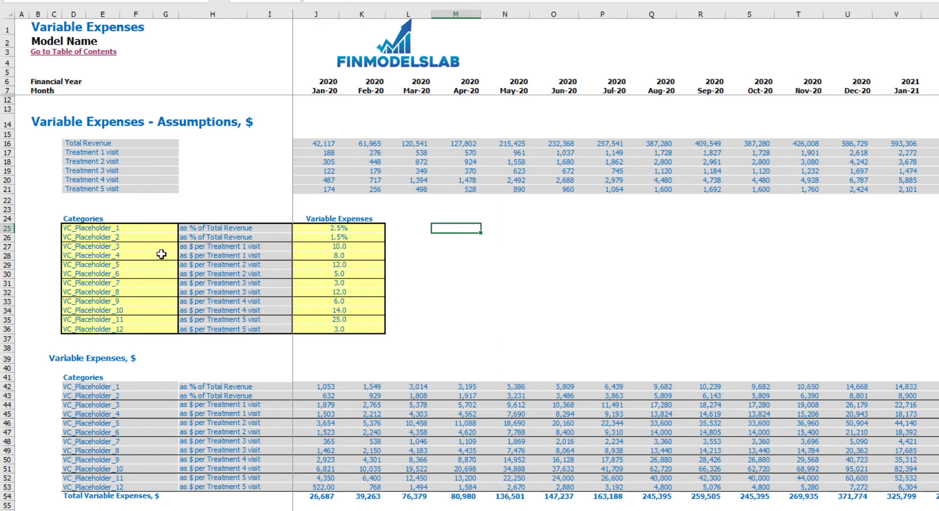
drag(159, 250, 147, 326)
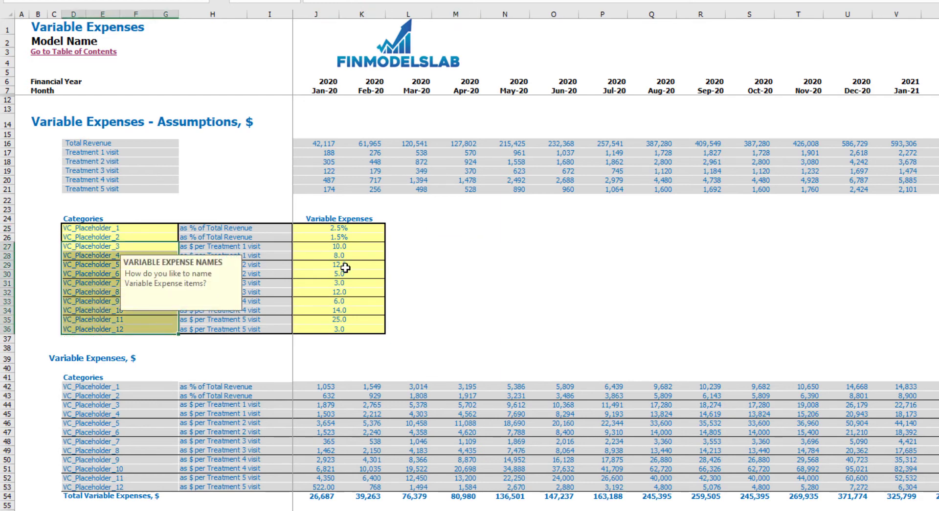
click(352, 248)
click(469, 256)
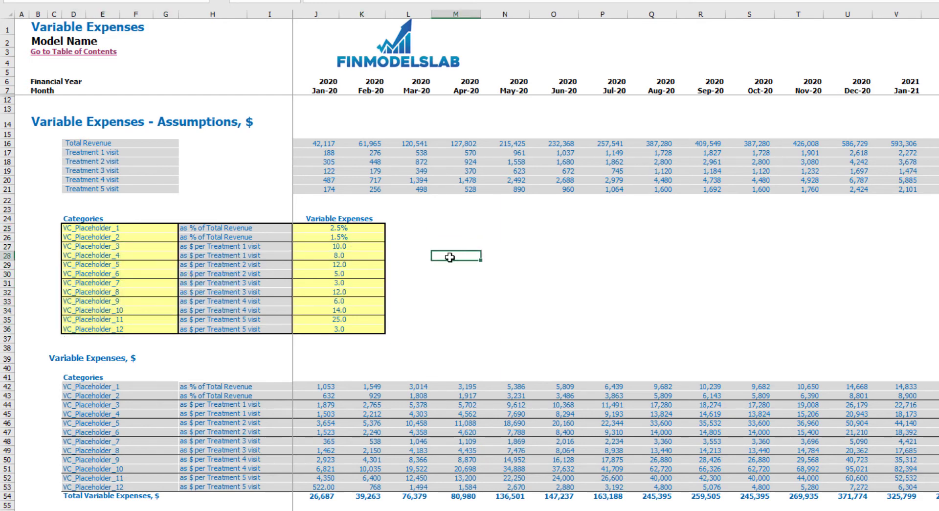
click(232, 247)
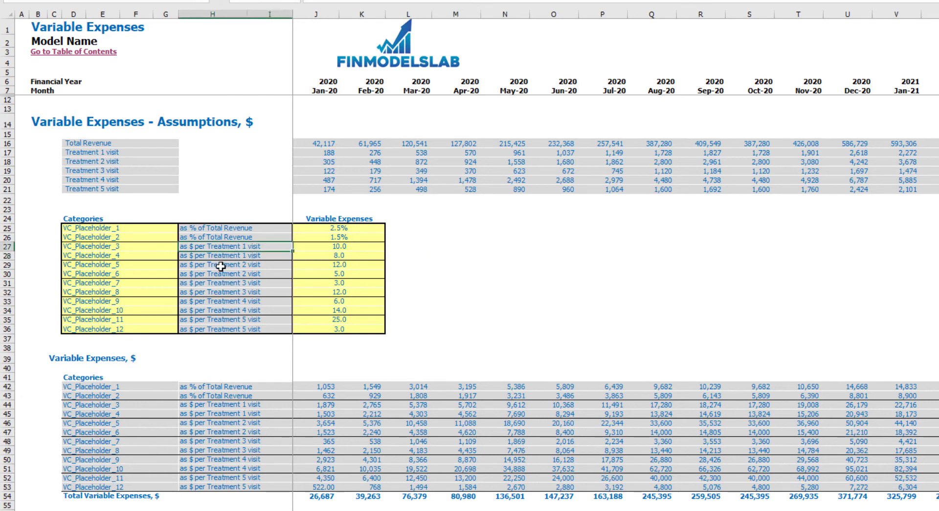
click(224, 266)
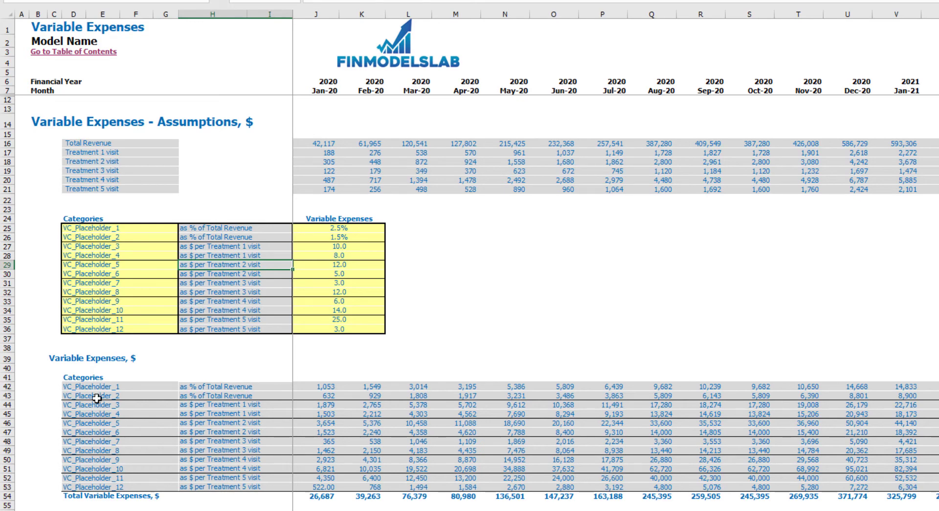
Step: Open the Income Statement sheet and expand its Variable Expenses group to inspect the individual placeholder lines
click(273, 509)
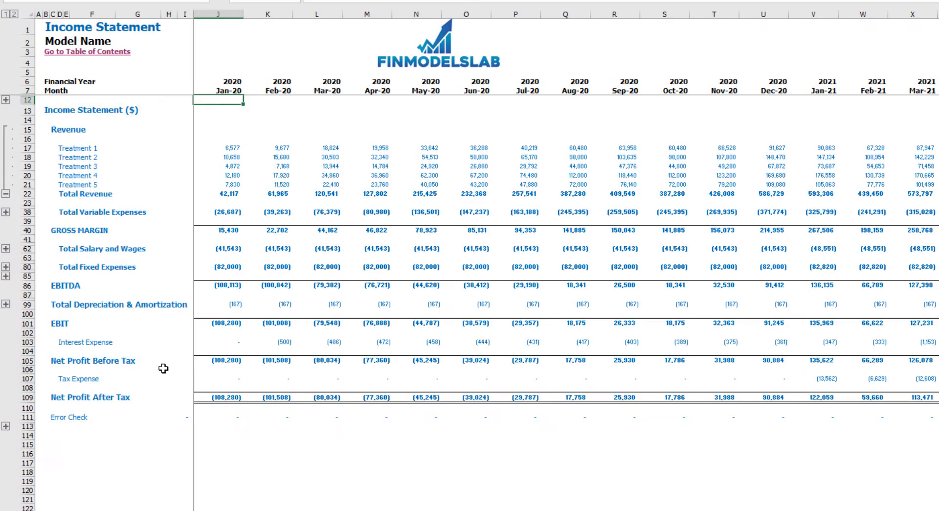
click(5, 212)
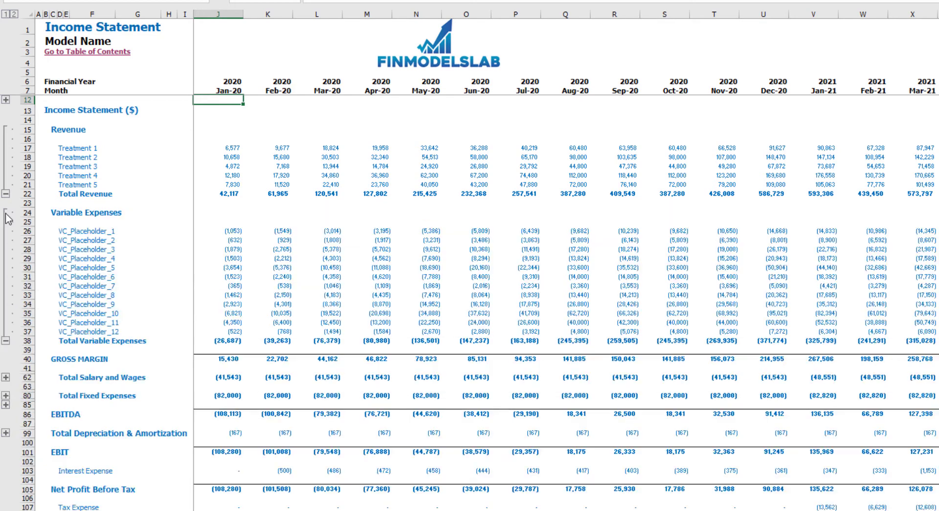
click(66, 231)
drag(72, 251, 400, 331)
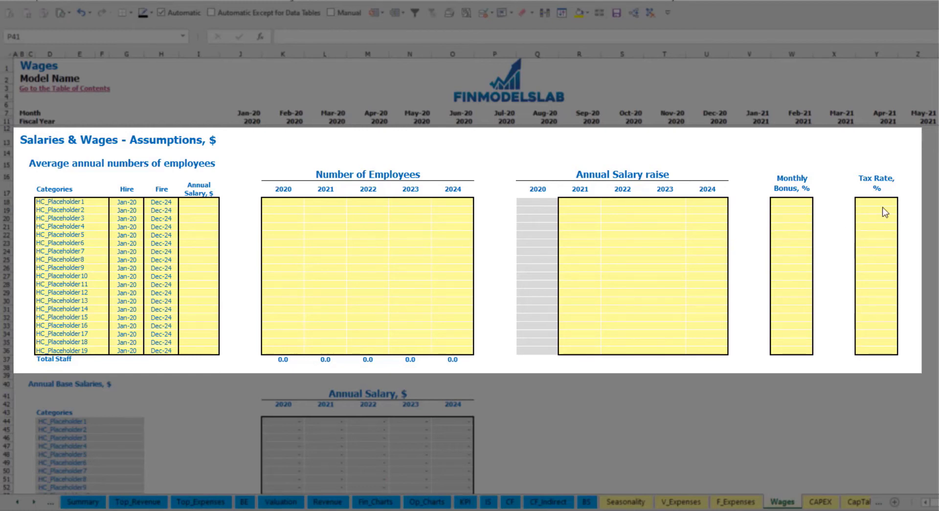
Step: Rename the first position on the Wages sheet as CFO and set its hire date to Mar-20
click(95, 202)
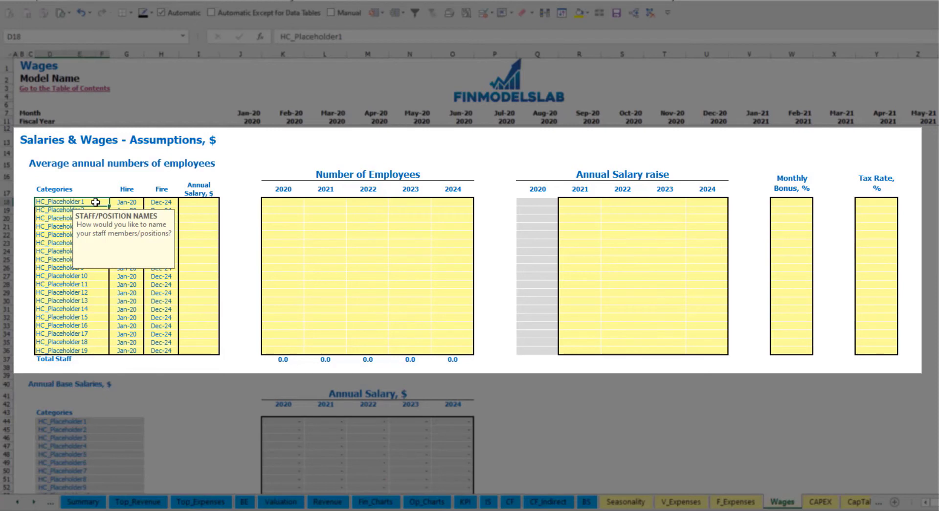
text(CFO)
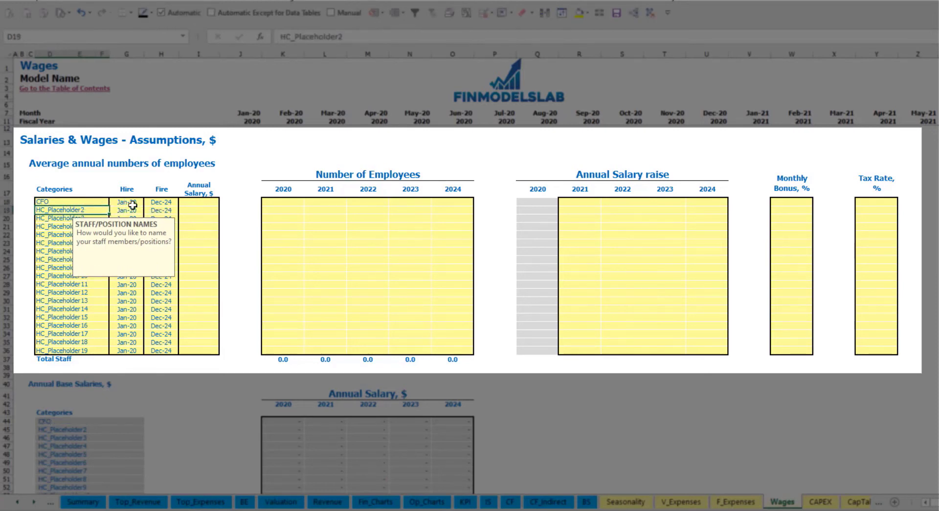
click(132, 202)
click(147, 202)
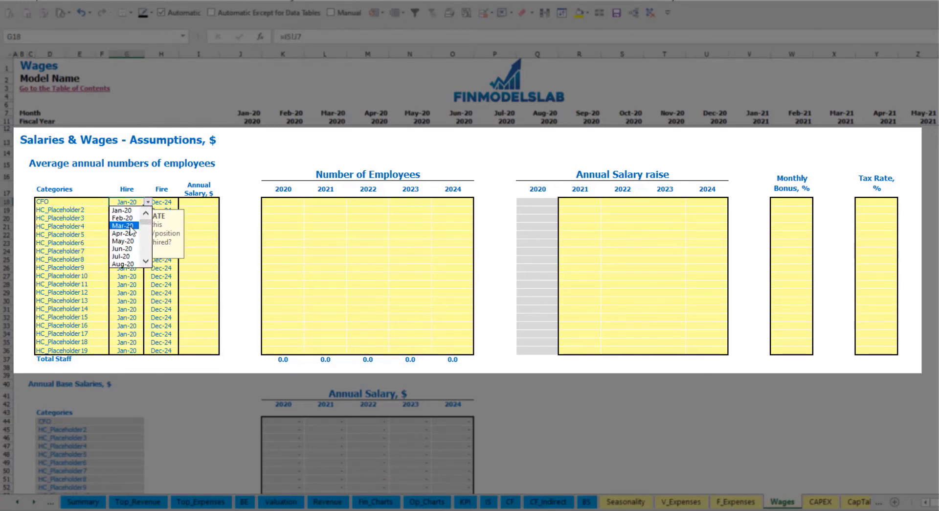
click(123, 225)
click(161, 202)
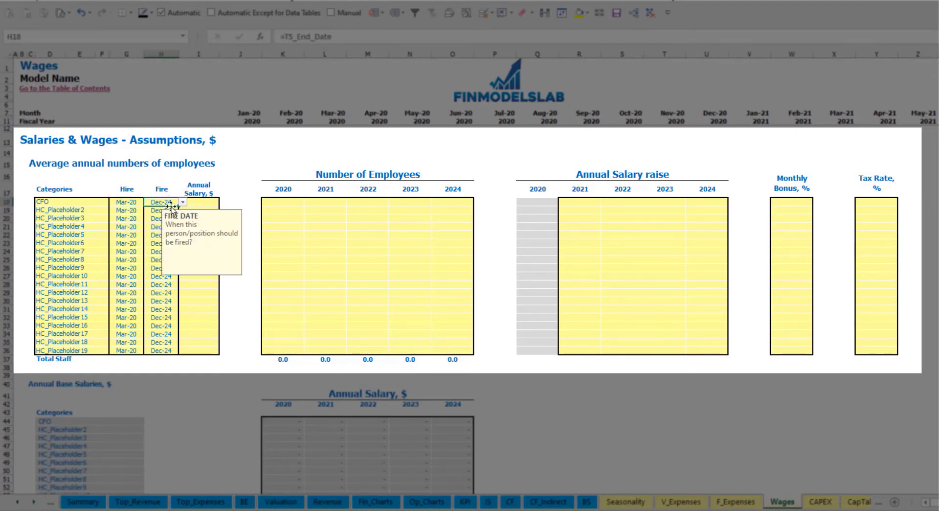
Step: Set the CFO's annual salary to 50,000 on the Wages sheet
click(201, 203)
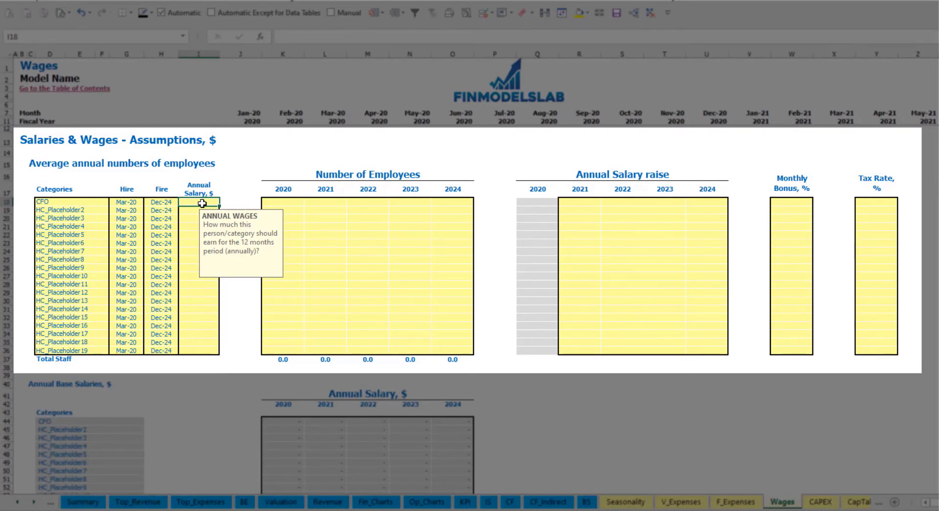
text(50000)
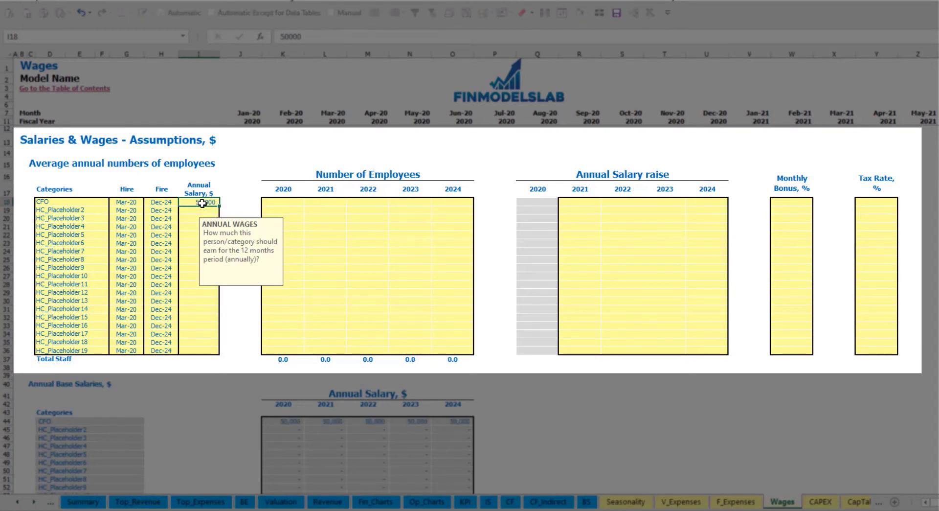
key(Return)
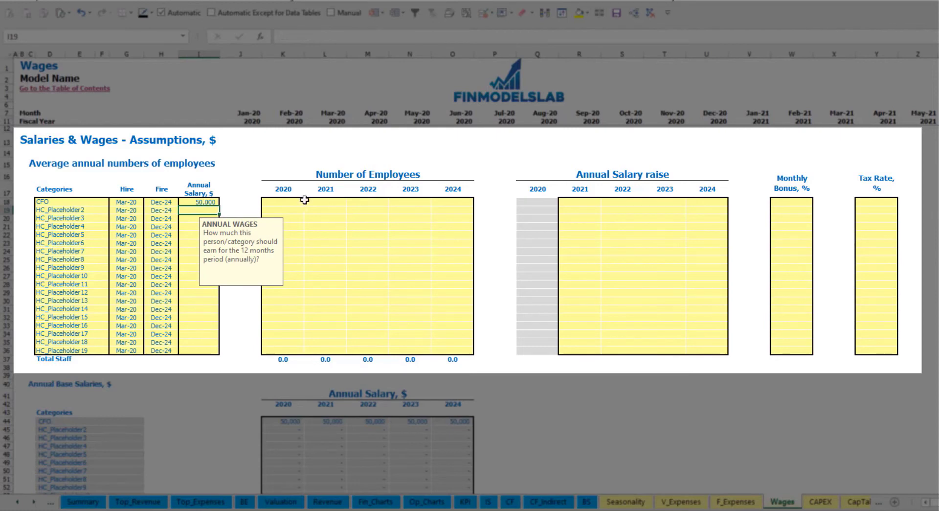
Step: Enter 1 as the CFO's number of employees for each year from 2020 to 2024
click(295, 204)
text(1)
key(Tab)
text(1)
key(Tab)
text(1)
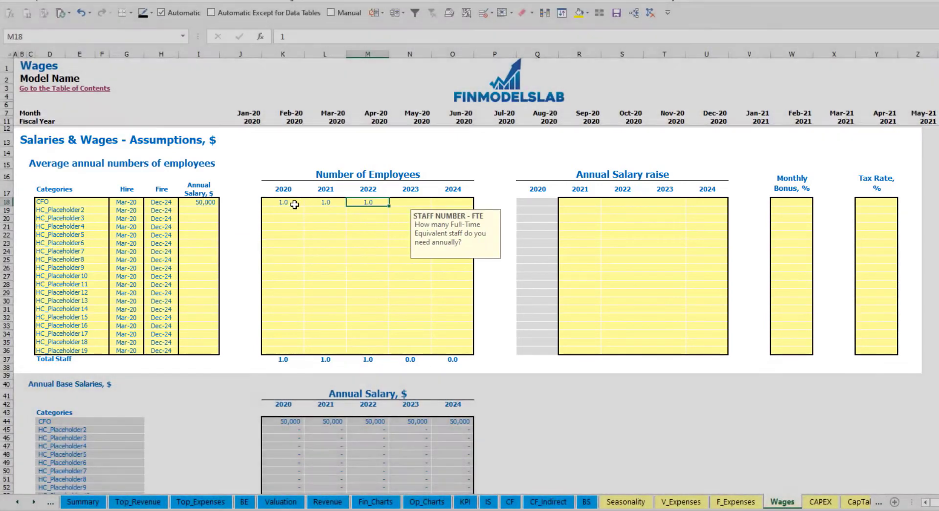
key(Tab)
text(1	1)
key(Tab)
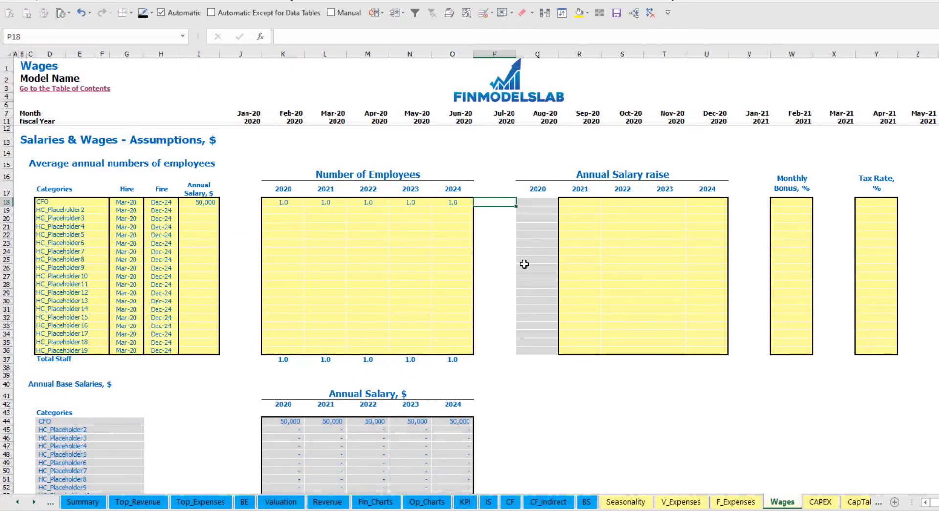
Step: Inspect the CFO row of the Total Staff Numbers section through its last month, and return to the wage assumptions
scroll(499, 276, down, 4)
scroll(513, 262, up, 4)
scroll(507, 278, down, 13)
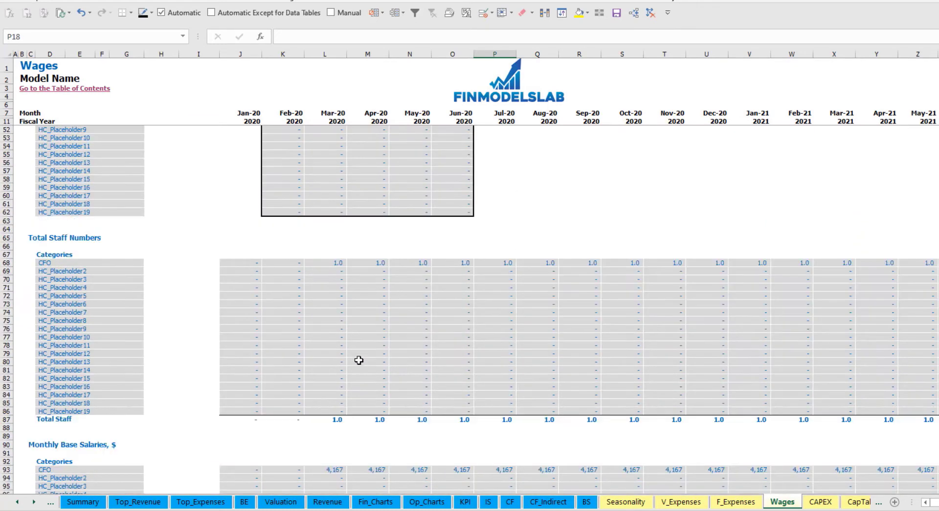
click(338, 262)
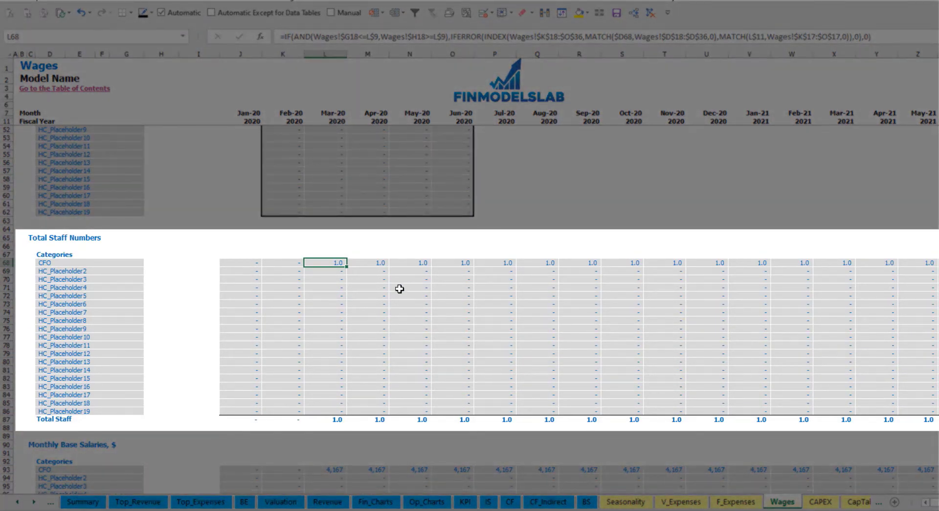
key(ctrl+Right)
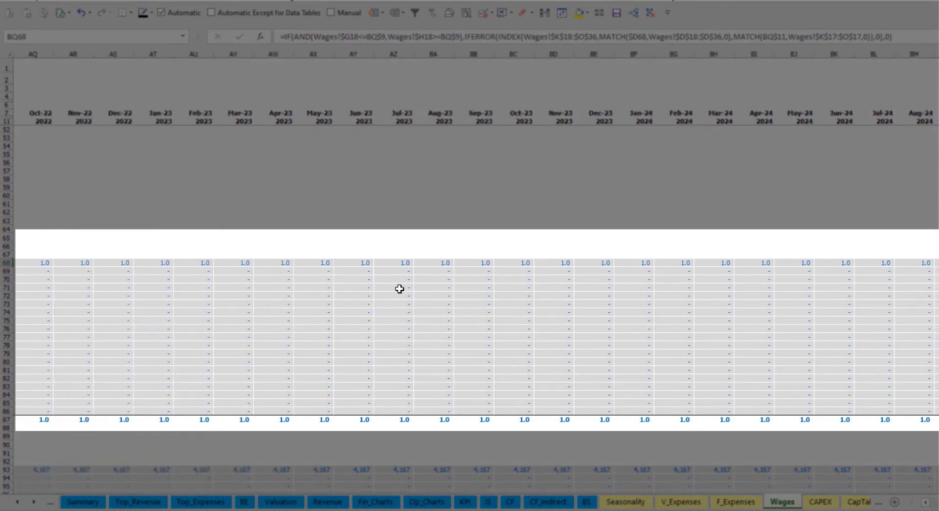
key(Home)
scroll(398, 291, up, 13)
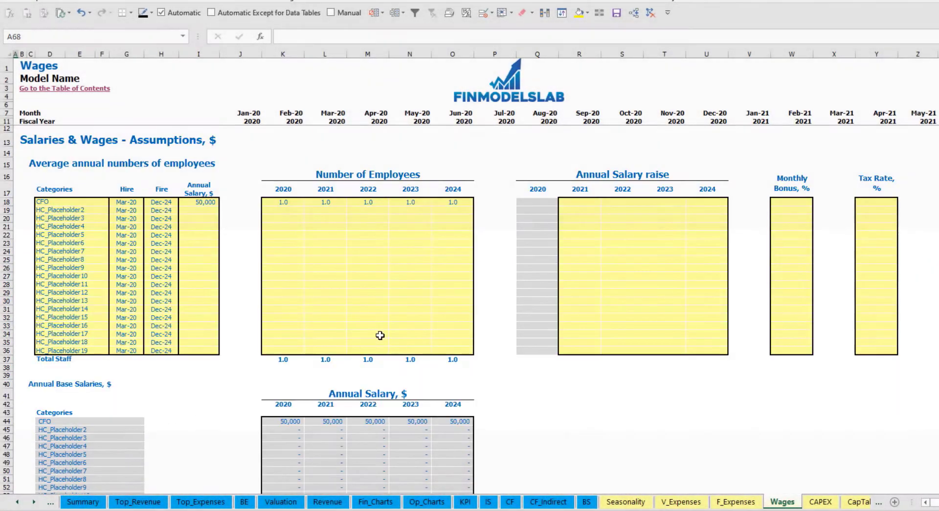
Step: Set the CFO's annual salary raise to 5% for 2021 and copy it across 2022 to 2024
click(583, 204)
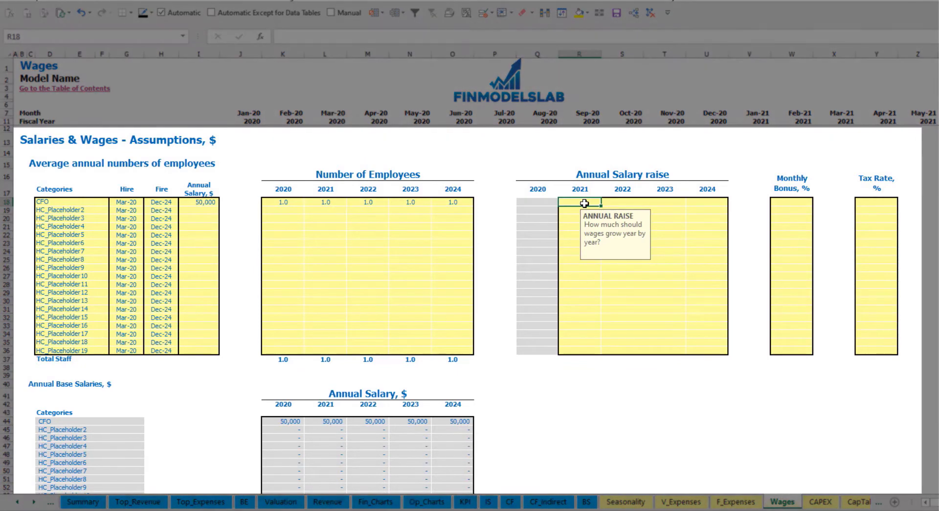
text(5%)
key(Return)
click(583, 202)
key(ctrl+c)
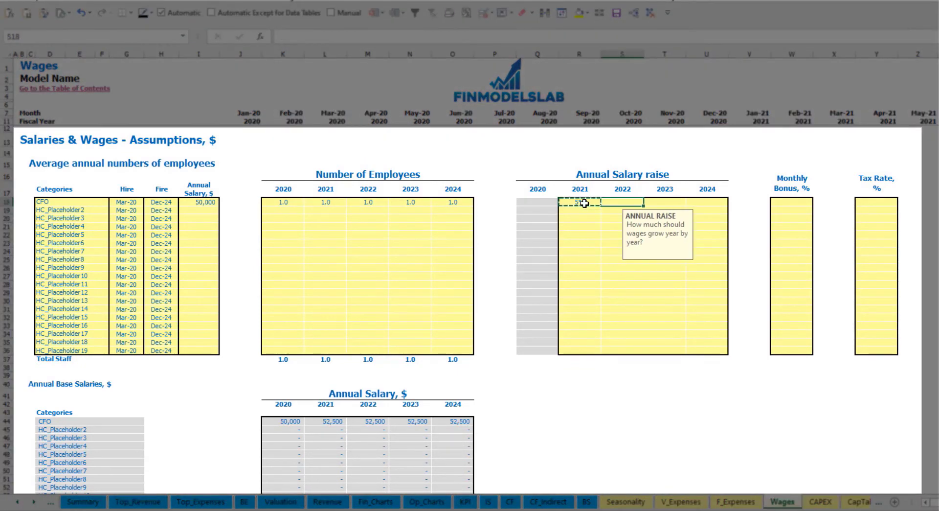
key(Right)
key(shift+Right)
key(shift+Right)
key(ctrl+v)
click(520, 391)
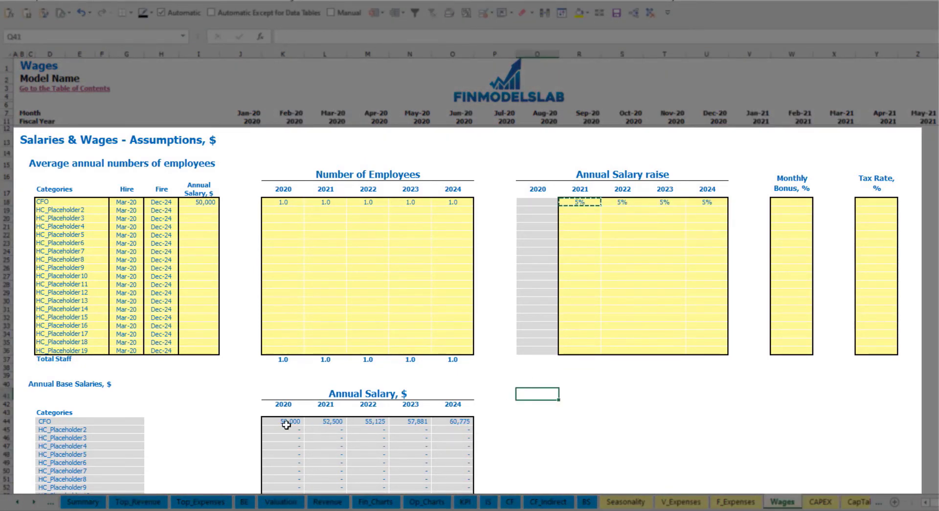
Step: Compare the CFO's yearly Annual Salary figures and the 2021 salary formula with the annual raise percentages
drag(288, 421, 446, 420)
click(326, 428)
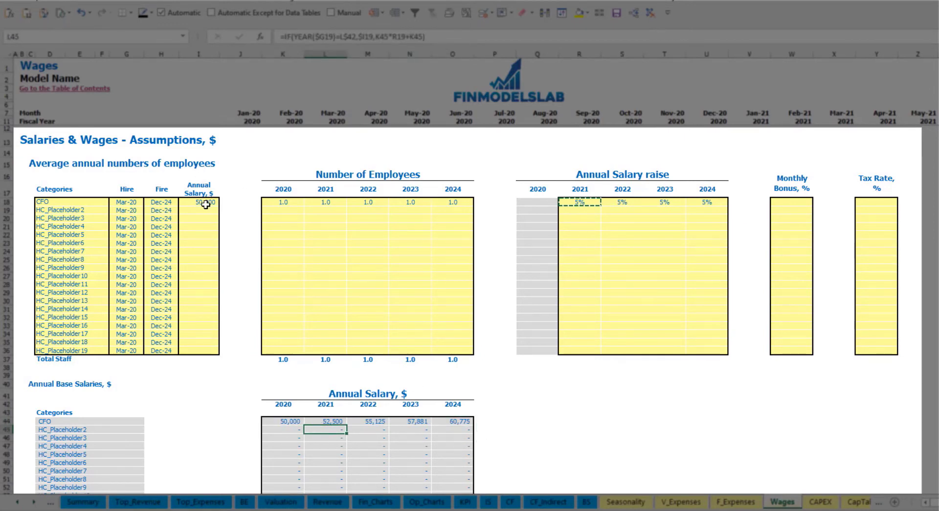
drag(599, 203, 703, 203)
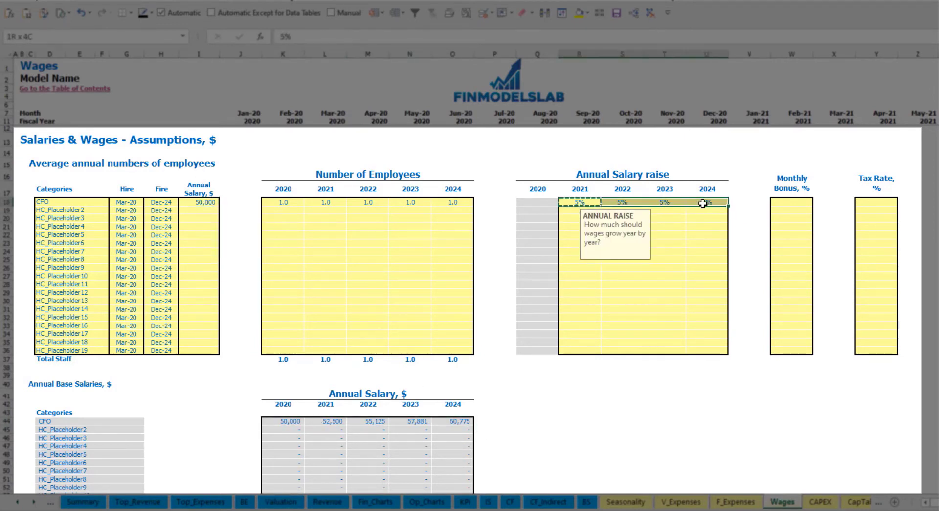
click(324, 421)
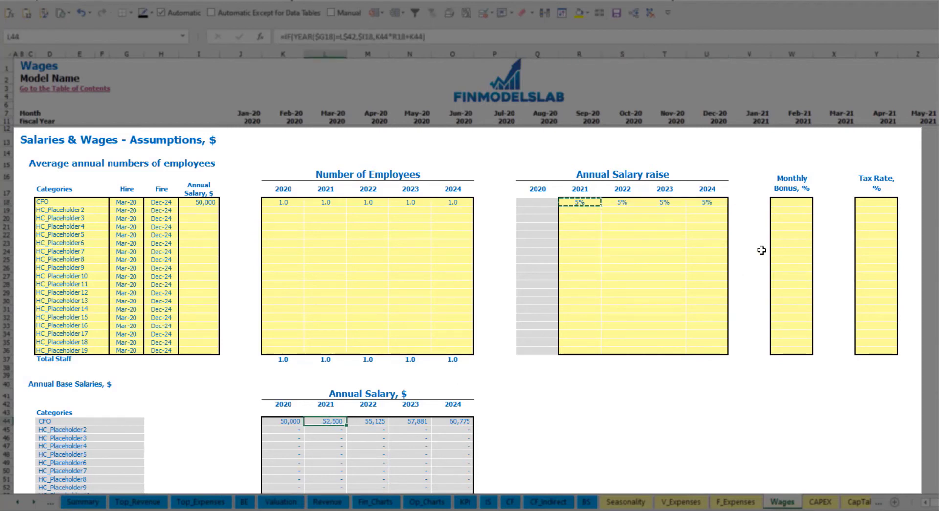
Step: Set the CFO's monthly bonus to 10% and tax rate to 5%
click(796, 202)
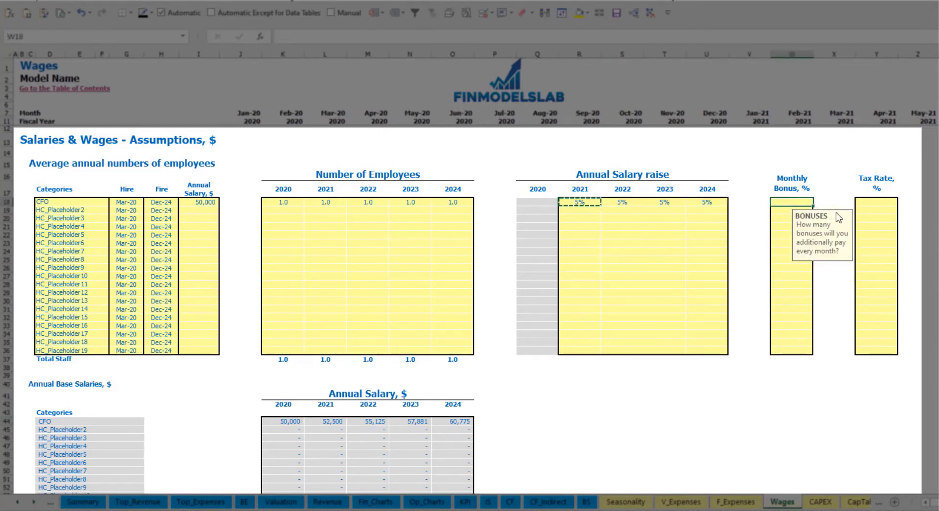
text(10)
key(Return)
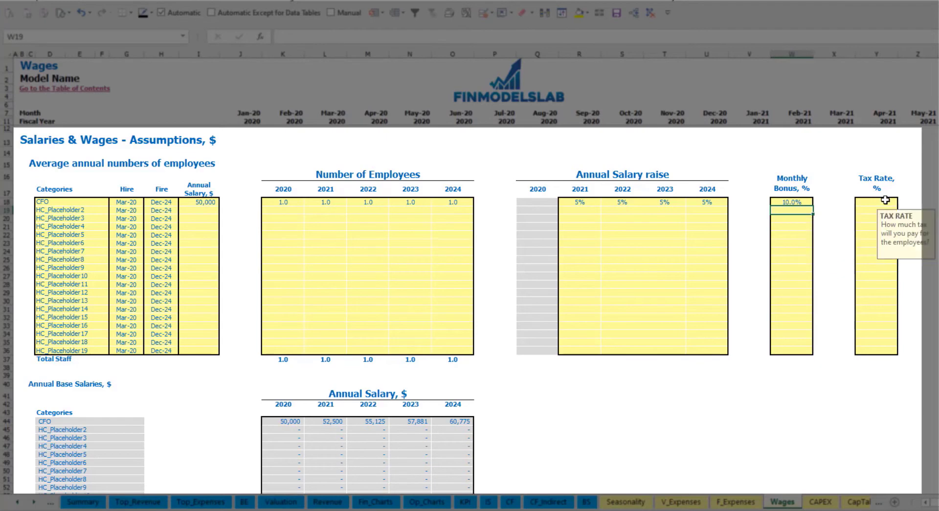
click(886, 200)
text(5)
key(Return)
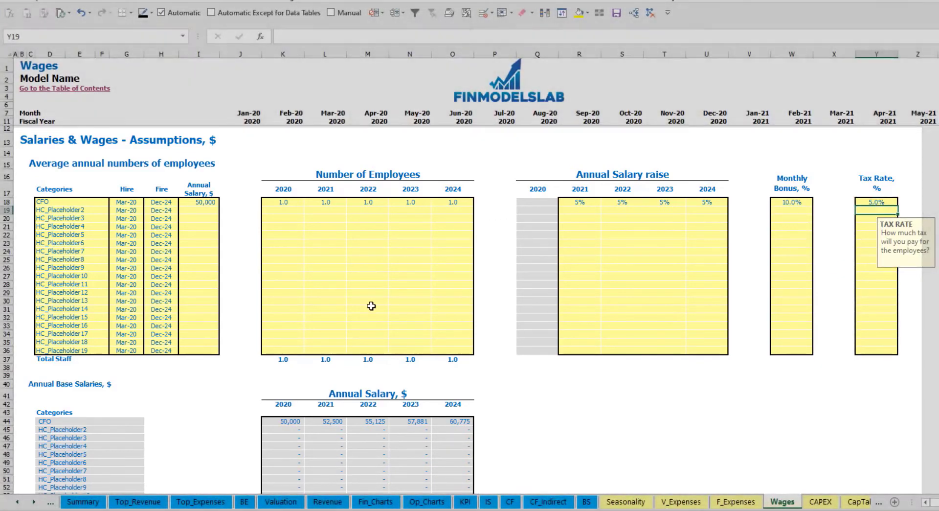
Step: Inspect the CFO rows of the Monthly Base Salaries, Monthly Bonus and Monthly Base Taxes sections, including the Mar-20 salary and bonus formulas
scroll(371, 306, down, 16)
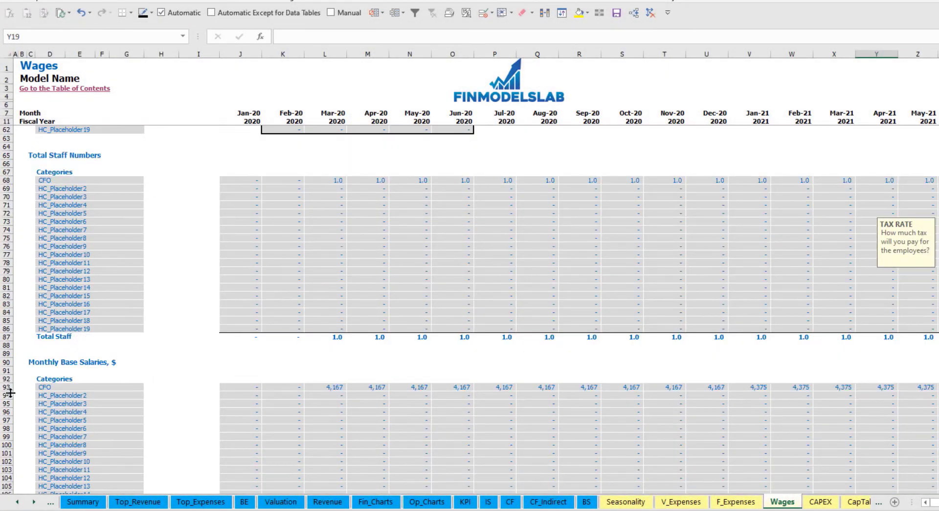
scroll(10, 392, down, 3)
click(6, 303)
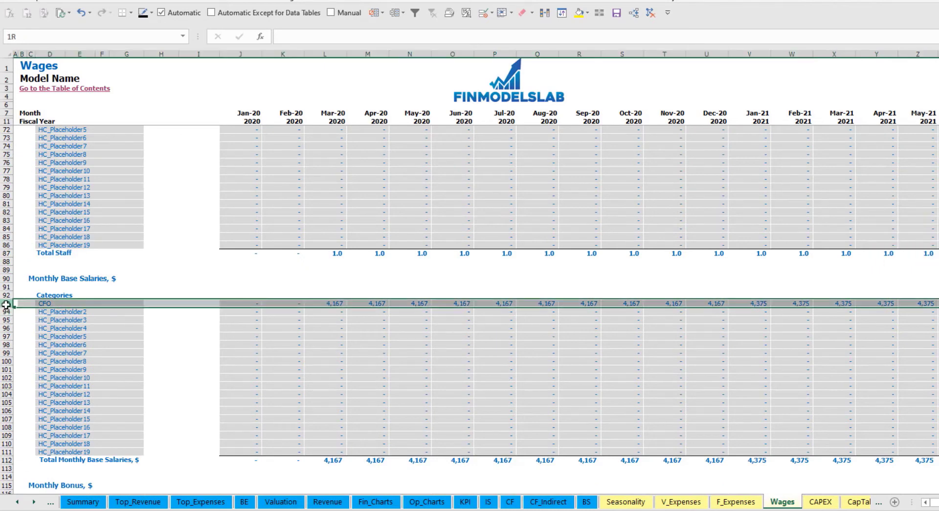
click(338, 302)
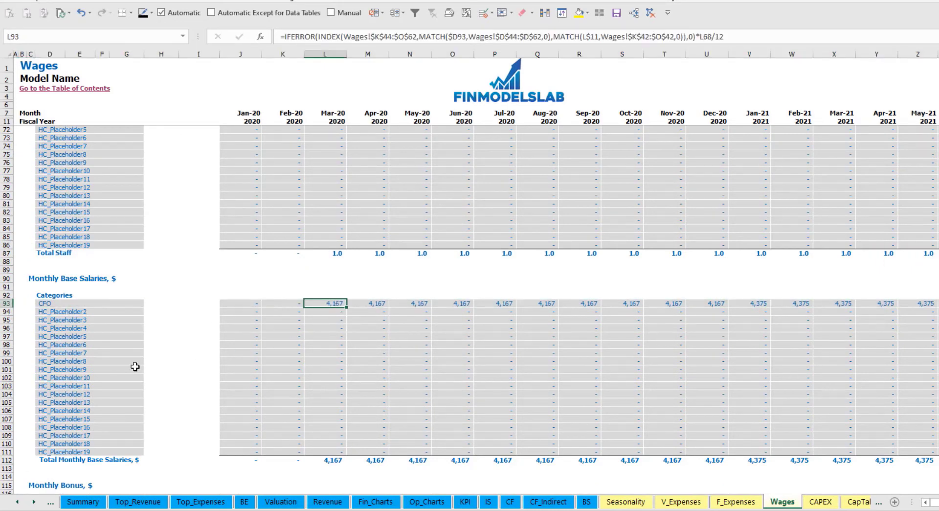
scroll(135, 366, down, 7)
click(6, 344)
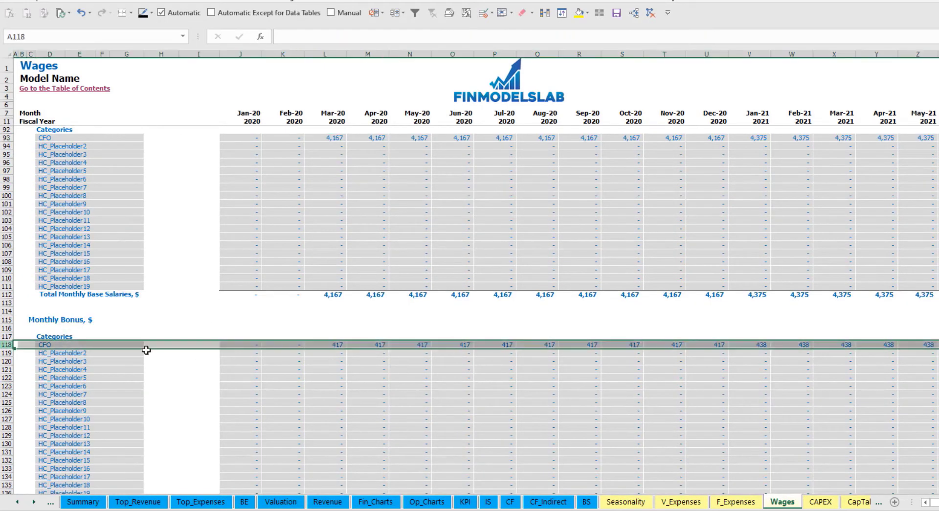
click(337, 348)
scroll(69, 361, down, 6)
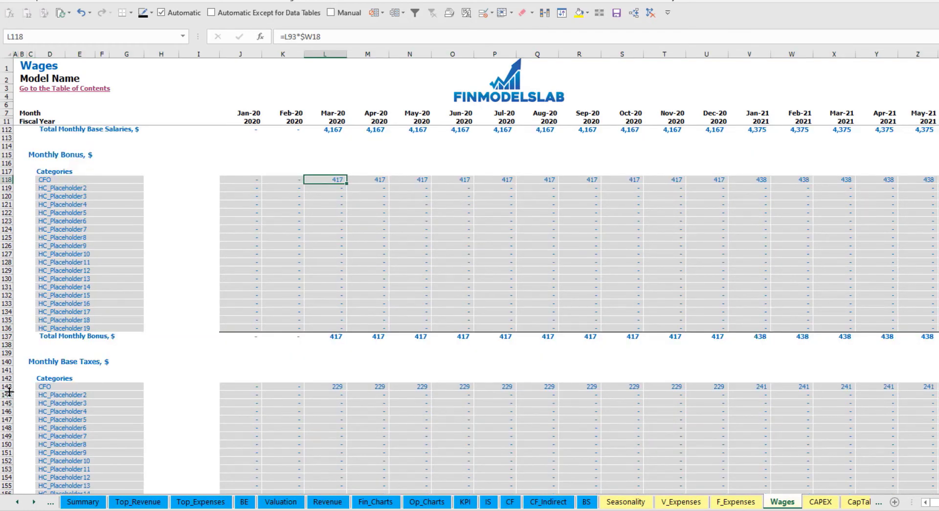
click(5, 387)
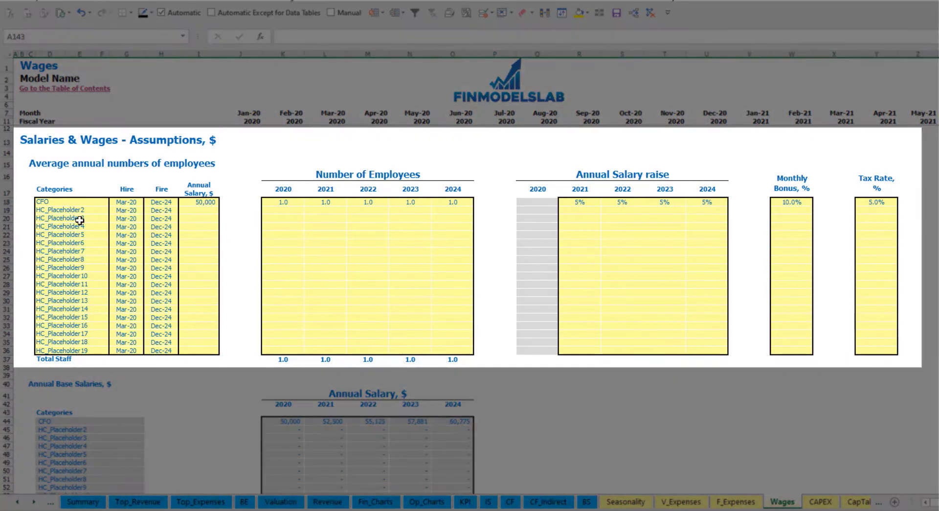
Step: Name the second staff position Admin HC and set its hire date to Apr-20
click(70, 209)
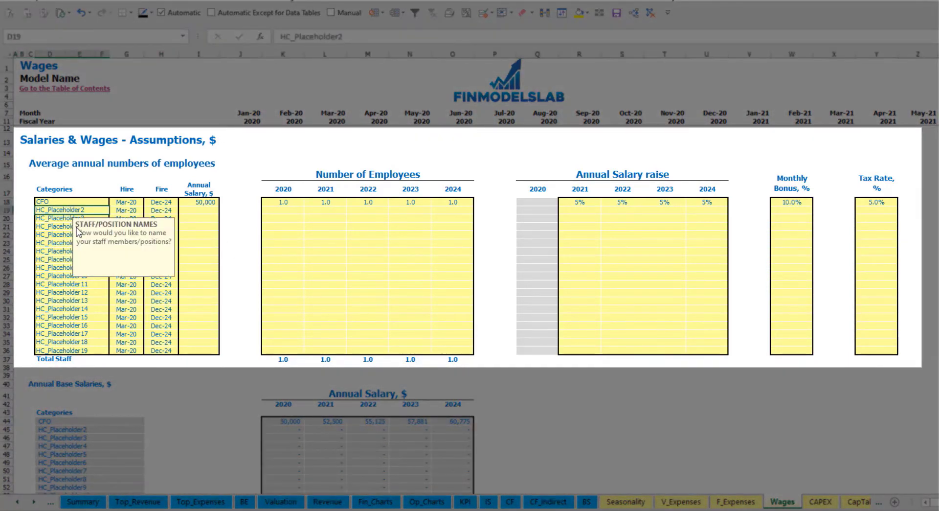
text(Admin HC)
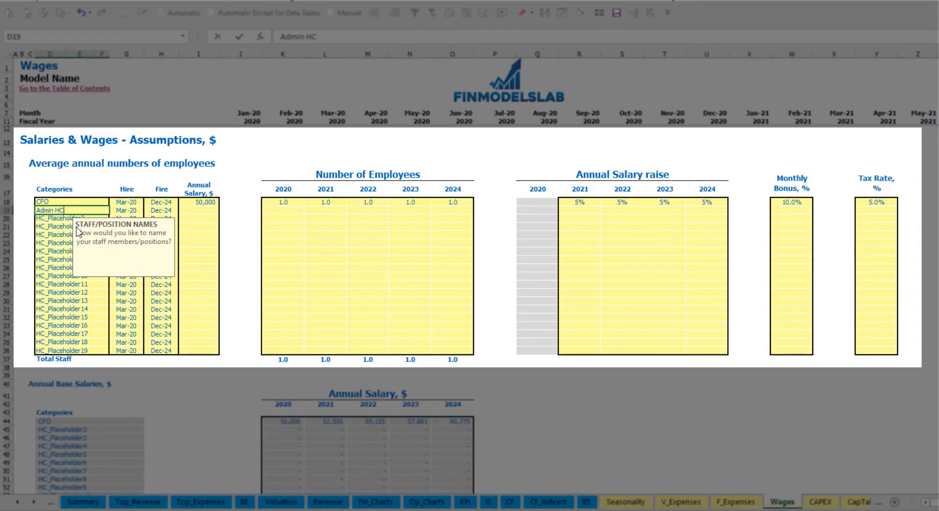
key(Return)
click(134, 210)
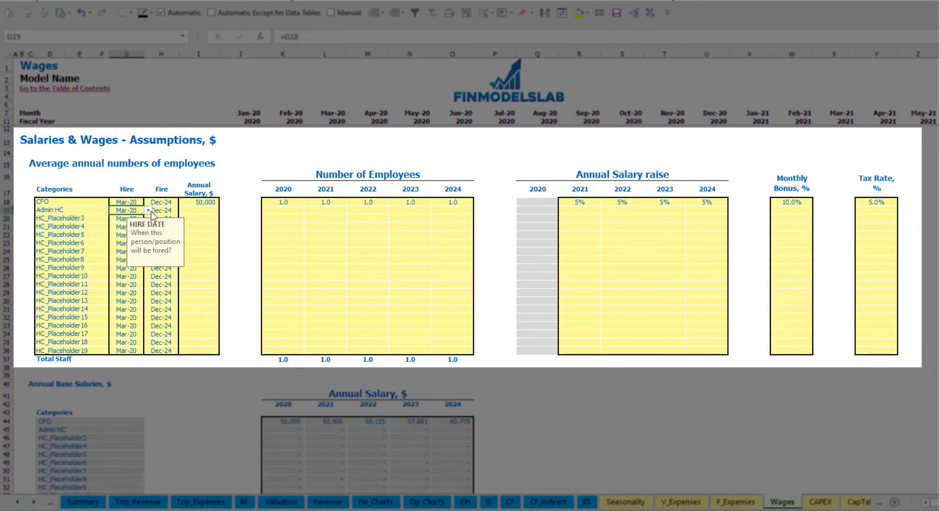
click(148, 210)
key(Escape)
click(148, 210)
click(128, 240)
Step: Set the Admin HC position's annual salary to 30,000
click(169, 212)
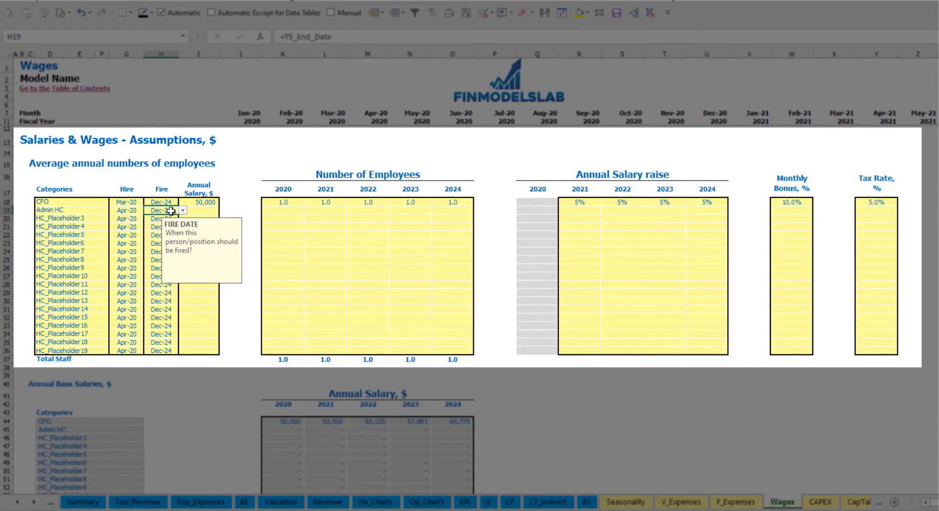
click(196, 209)
text(3000)
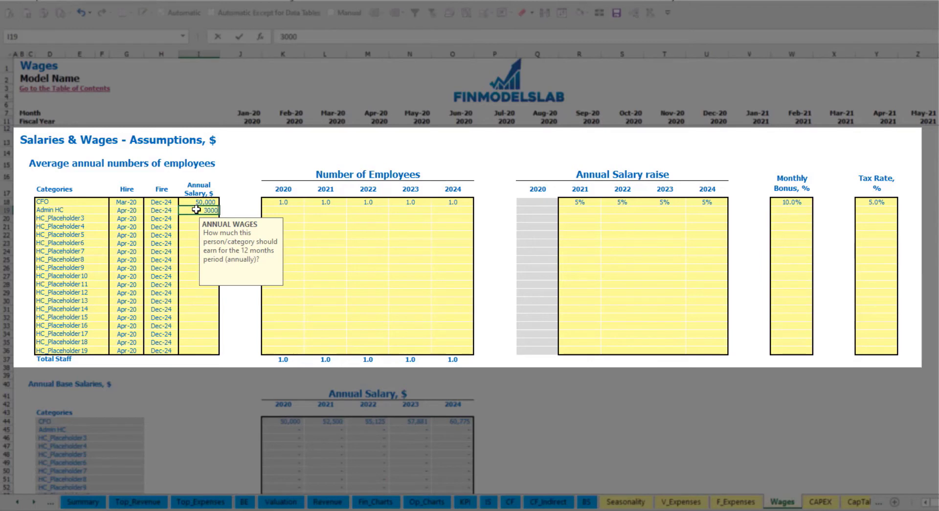
Step: Enter the Admin HC number of employees as 2, 4, 6, 8 and 10 for 2020 through 2024
click(291, 209)
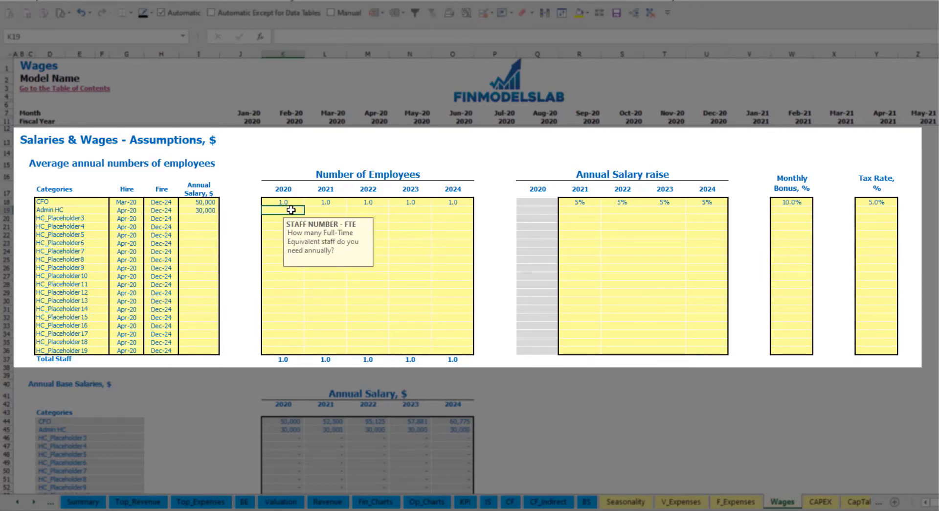
text(2)
key(Tab)
text(4)
key(Tab)
text(6)
key(Tab)
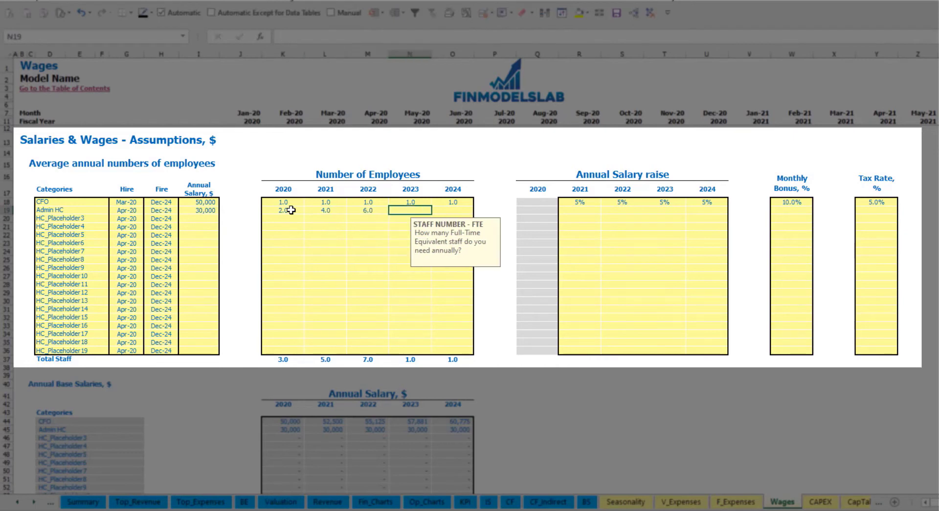
text(8)
key(Tab)
text(10)
key(Tab)
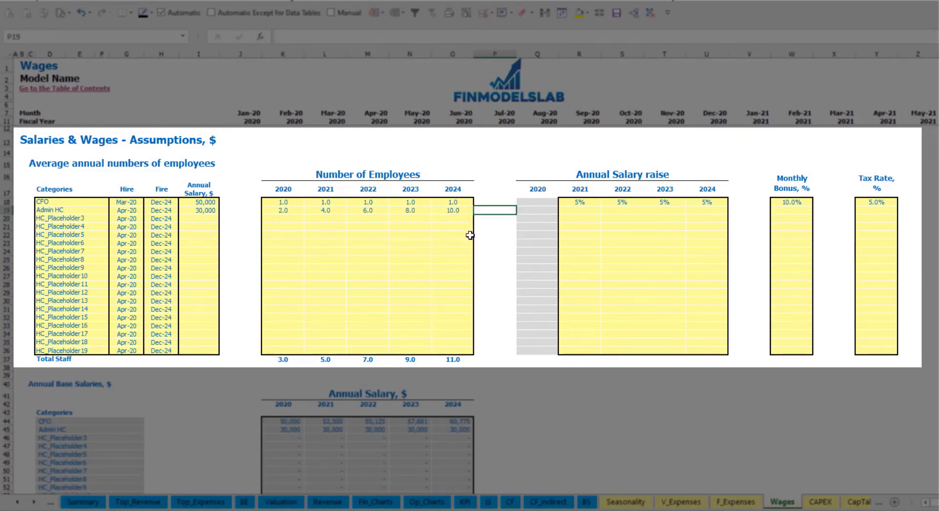
Step: Set the Admin HC annual salary raise to 3% for 2021 and copy it across 2022 to 2024
click(576, 211)
text(5%)
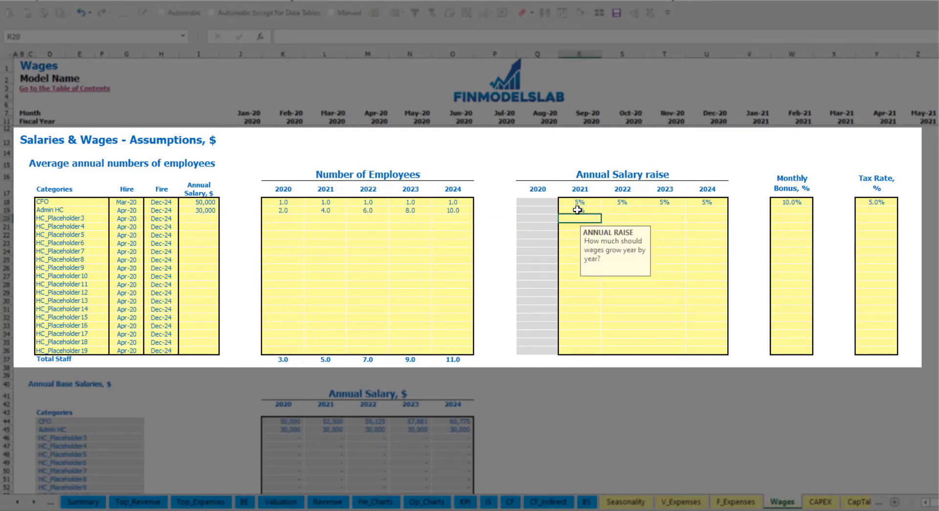
key(ctrl+Return)
key(ctrl+c)
key(Right)
key(shift+Right)
key(shift+Right)
key(ctrl+v)
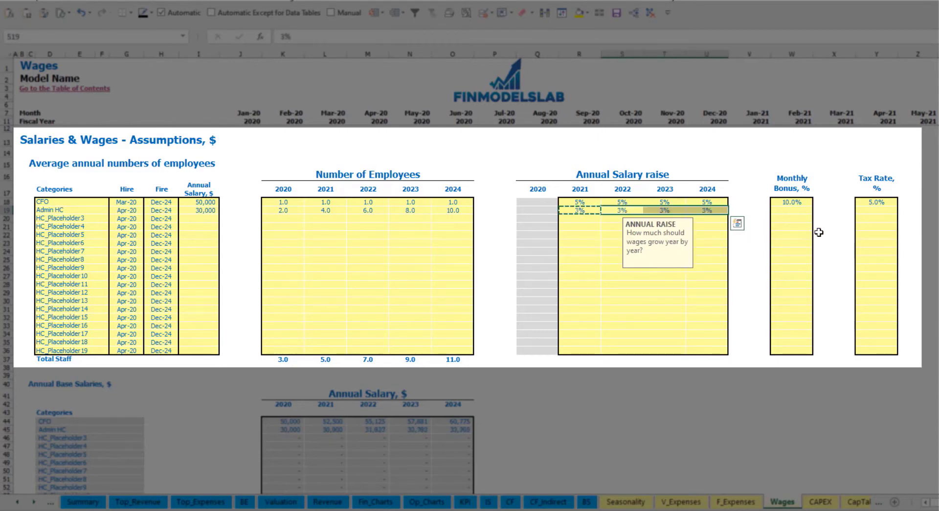
Step: Set the Admin HC monthly bonus to 5% and tax rate to 5%
click(803, 211)
text(5%)
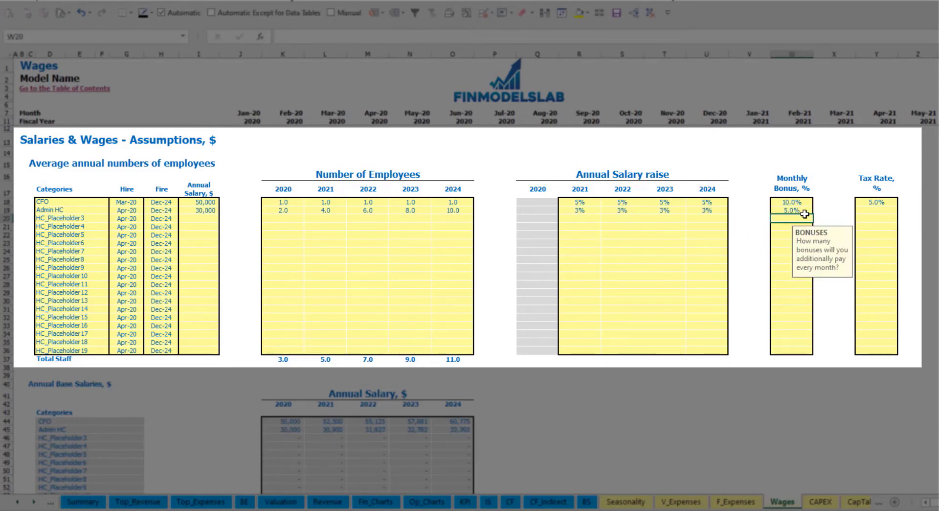
key(Right)
key(Right)
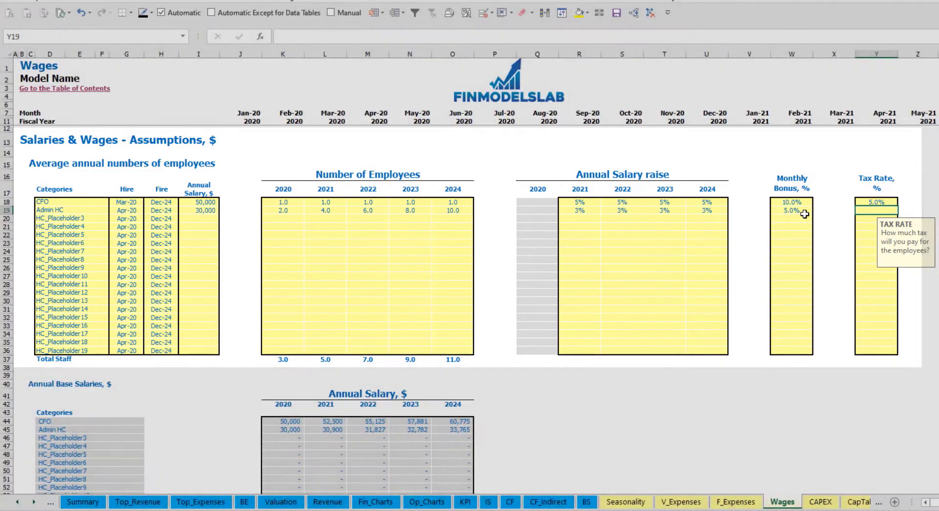
text(5%)
key(Return)
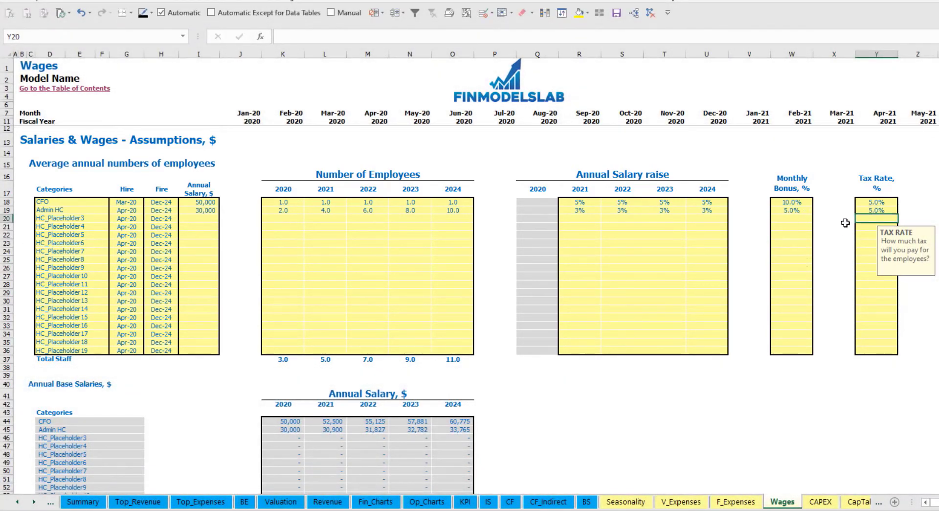
Step: Examine the Admin HC row of the Total Staff Numbers section month by month from Apr-20 through the later years
scroll(364, 304, down, 13)
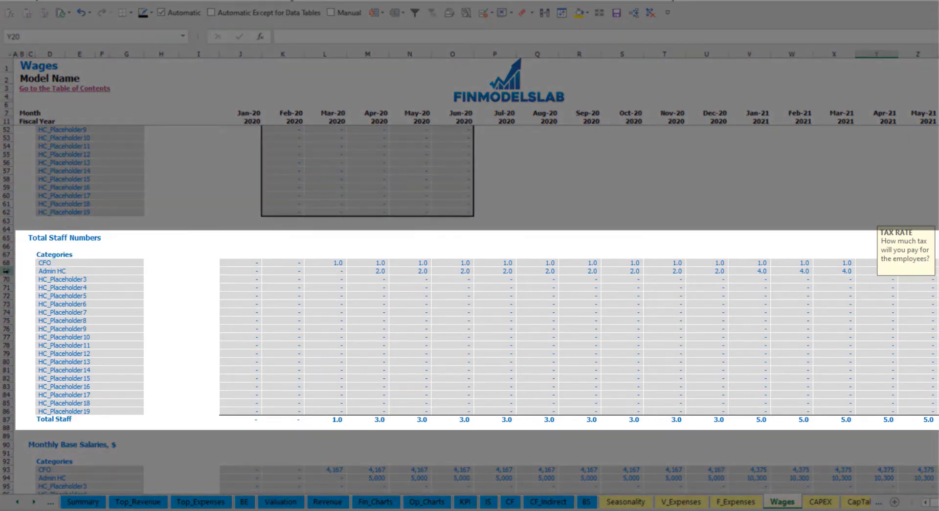
click(10, 272)
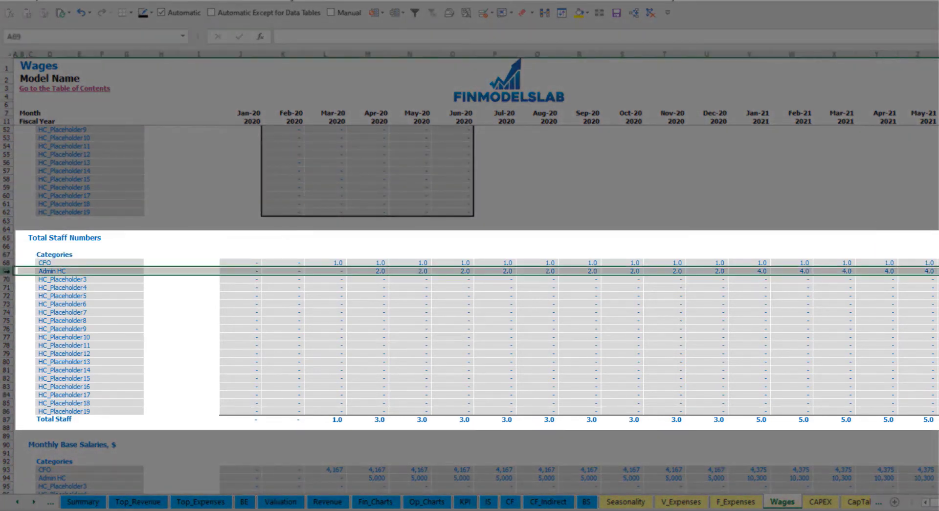
click(377, 271)
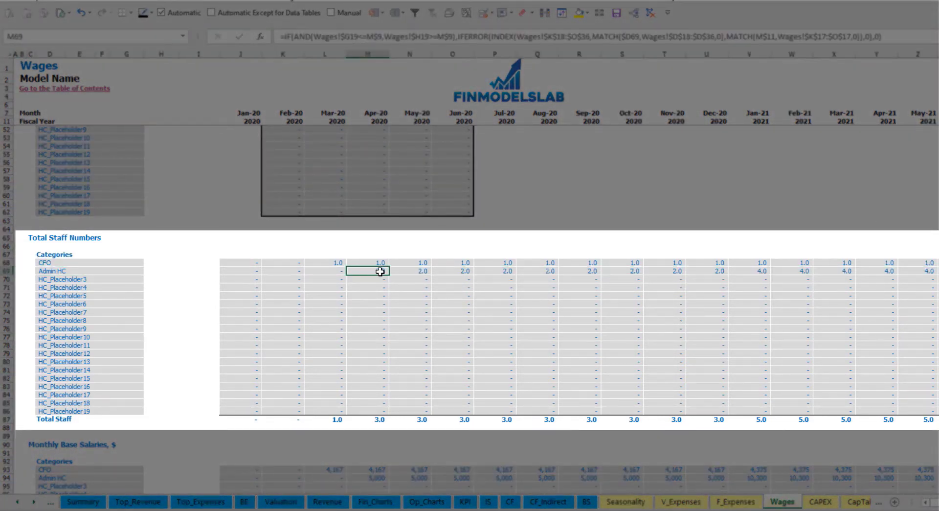
drag(380, 268, 715, 268)
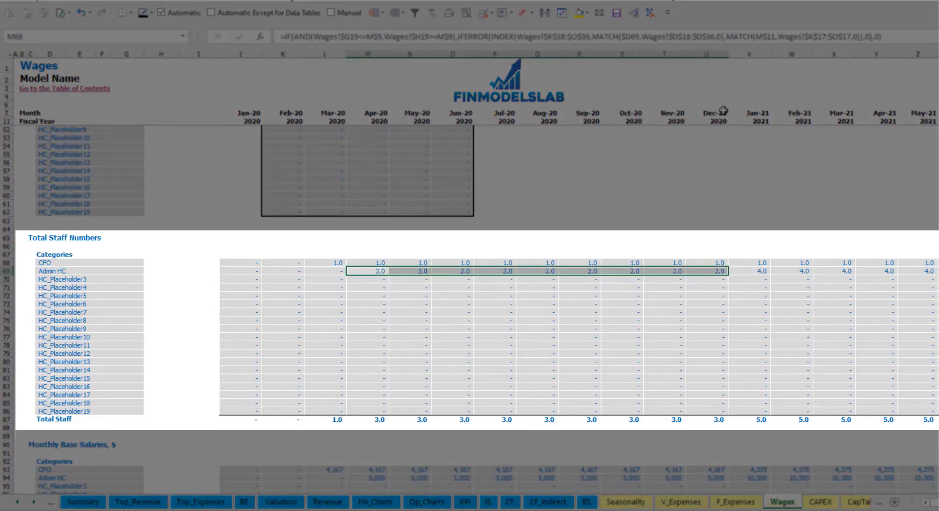
click(765, 270)
drag(766, 269, 936, 271)
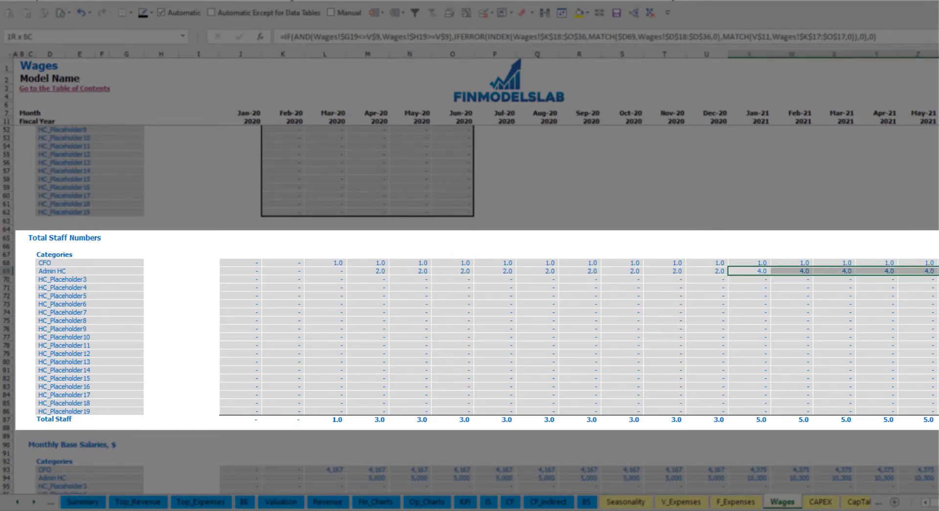
scroll(470, 274, right, 10)
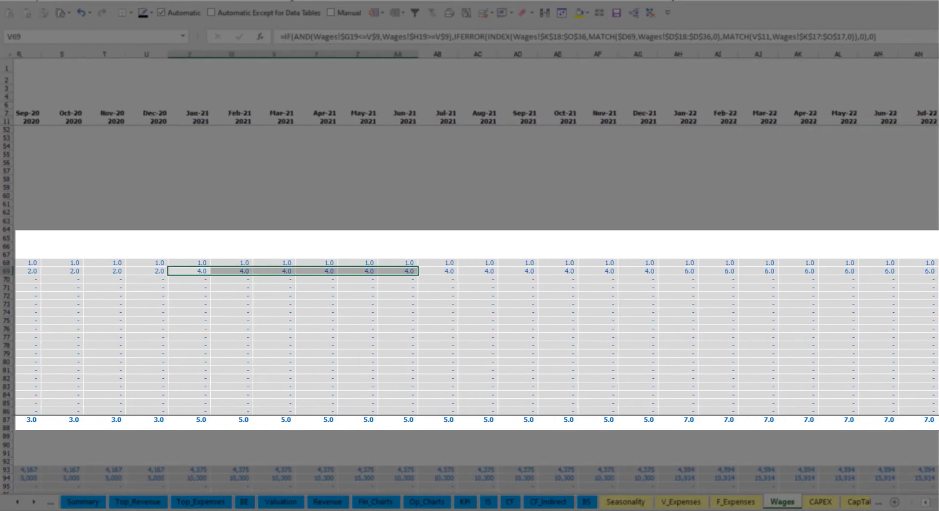
scroll(469, 274, right, 3)
click(865, 275)
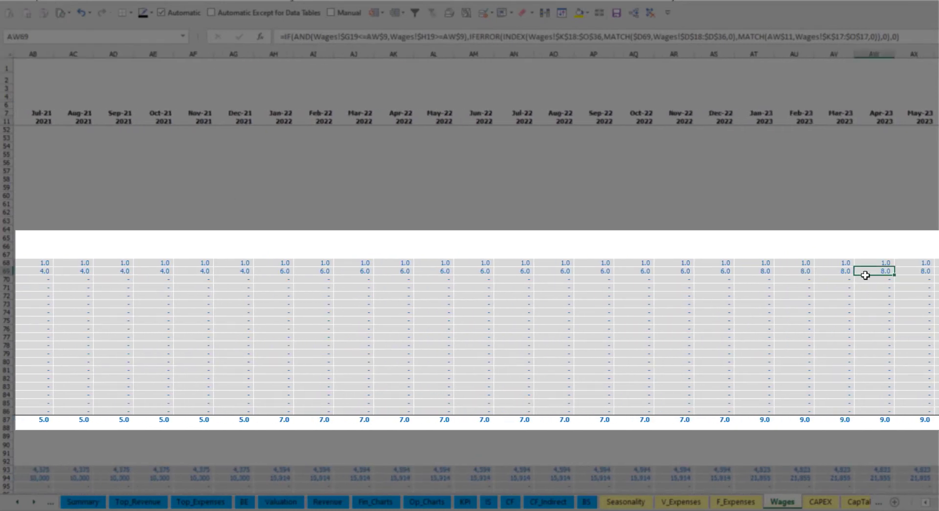
scroll(469, 274, right, 5)
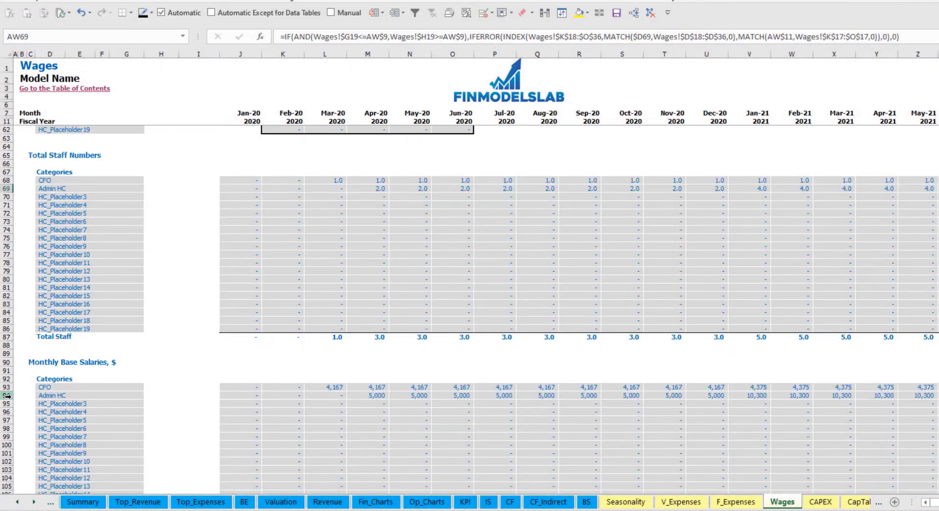
Step: Compare the Admin HC monthly base salaries with its staff numbers for Apr-20 and May-21, and review its monthly bonus and taxes
click(6, 395)
click(371, 395)
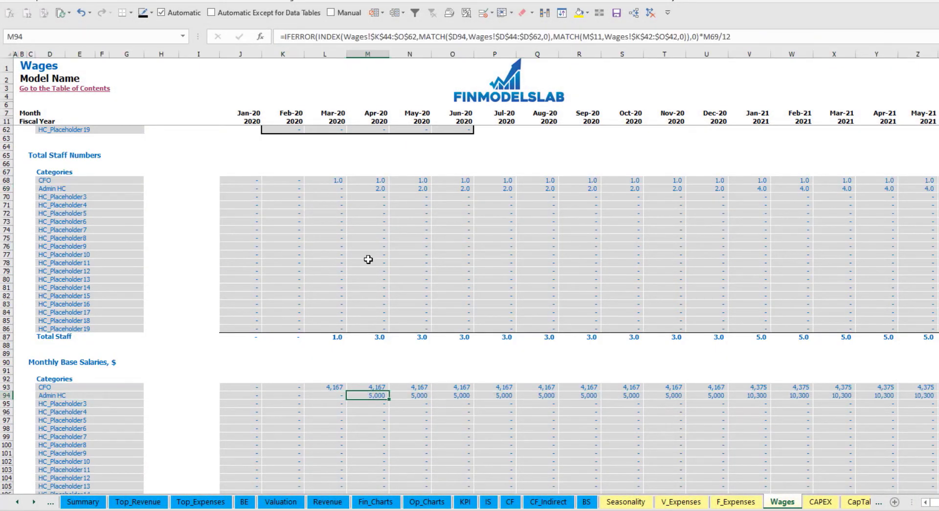
click(375, 188)
click(920, 190)
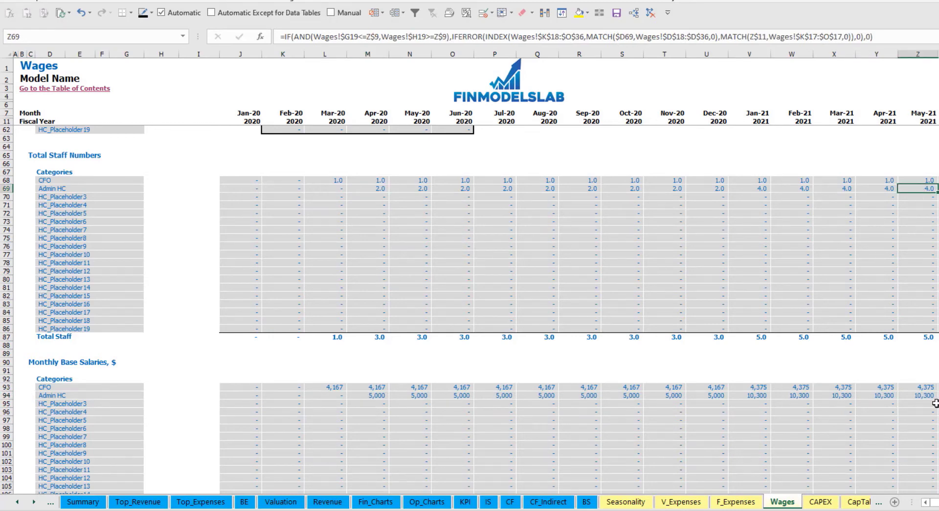
click(932, 397)
scroll(493, 427, down, 10)
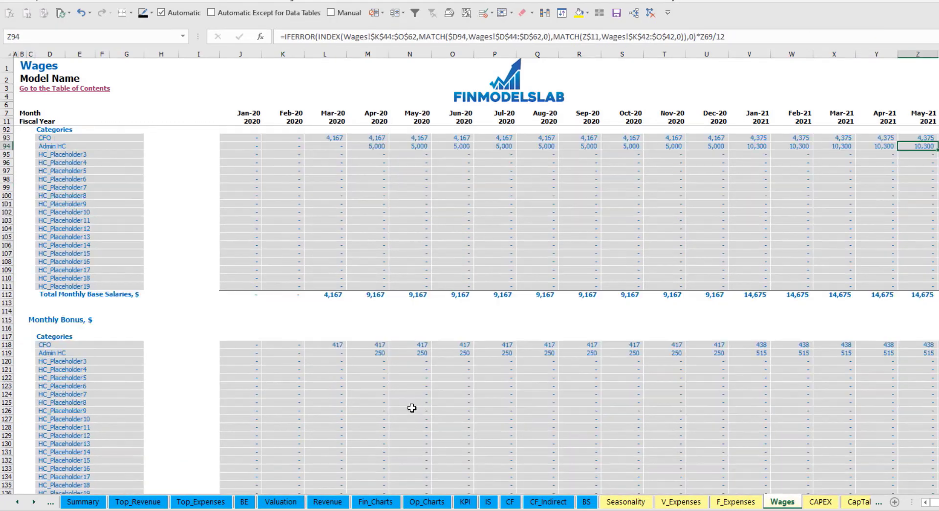
scroll(419, 361, down, 10)
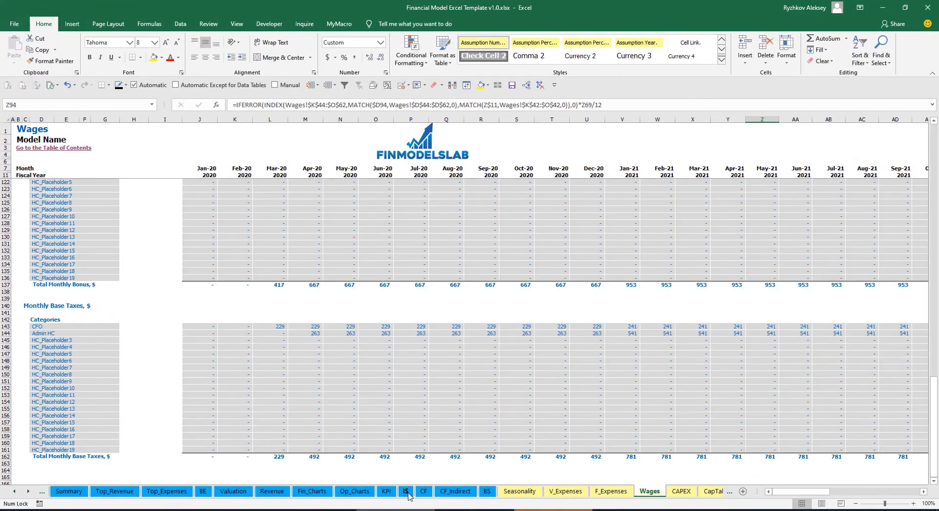
Step: Expand the Salary and Wages group in the Income Statement and inspect its position rows, including the CFO's Jan-20 formula
click(405, 490)
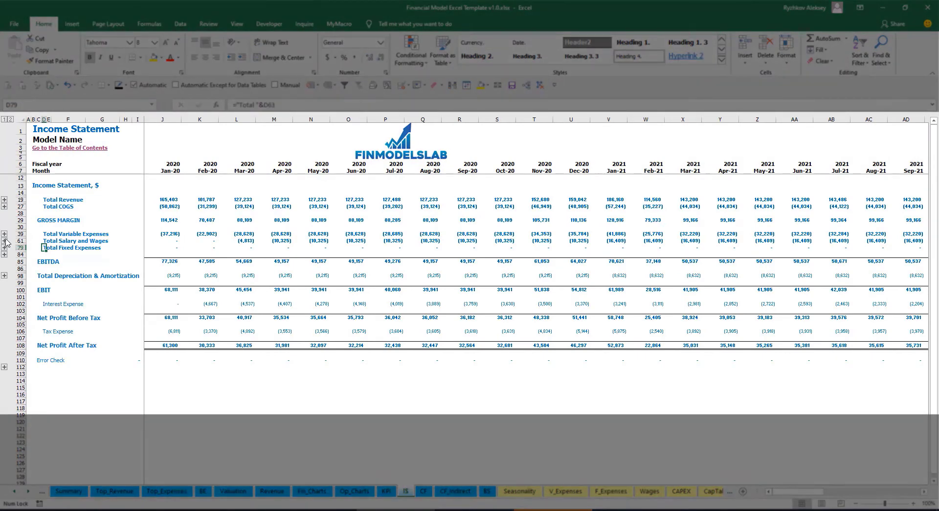
click(5, 240)
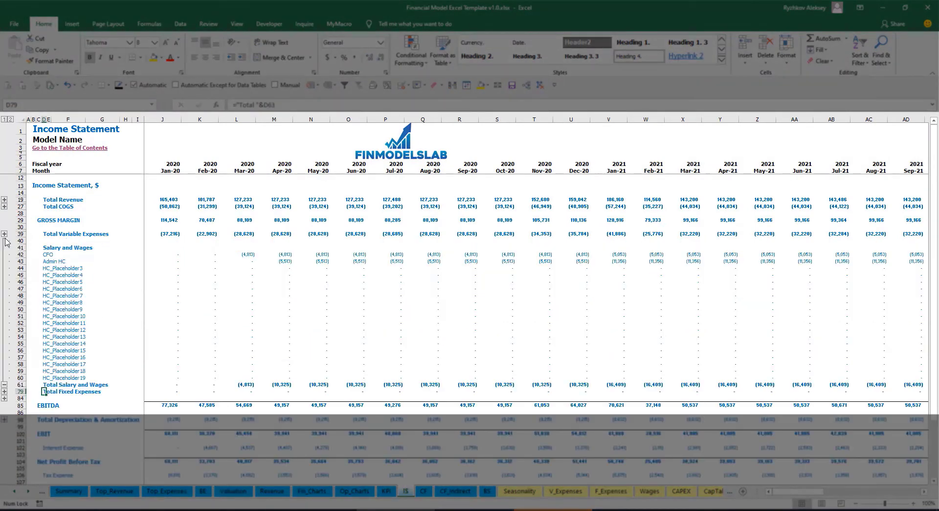
click(157, 253)
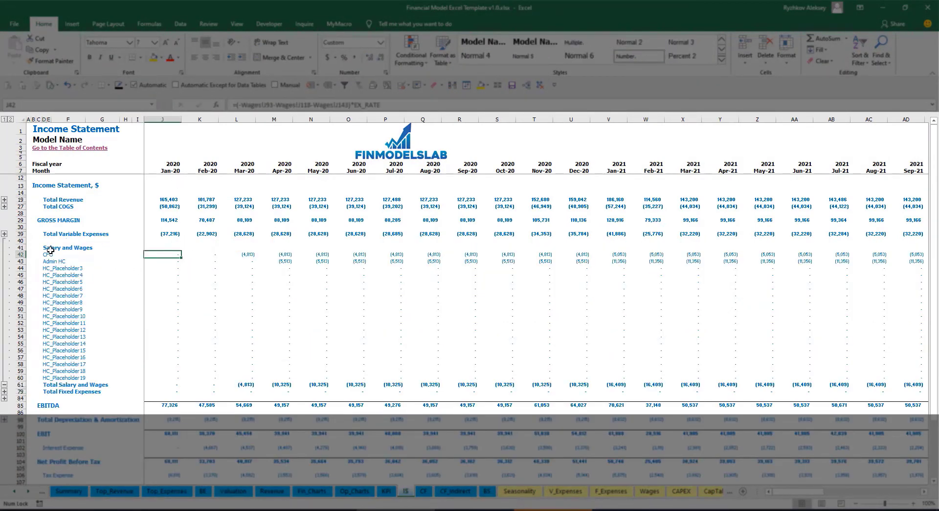
drag(48, 254, 47, 376)
click(84, 261)
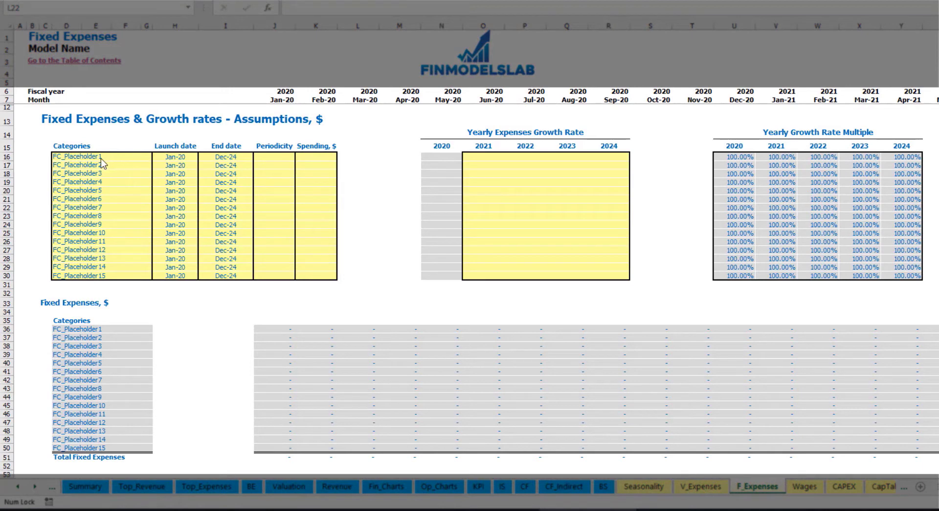
Step: Rename the first fixed expense category to Utilities and set its launch date to Mar-20
click(103, 156)
text(Ut)
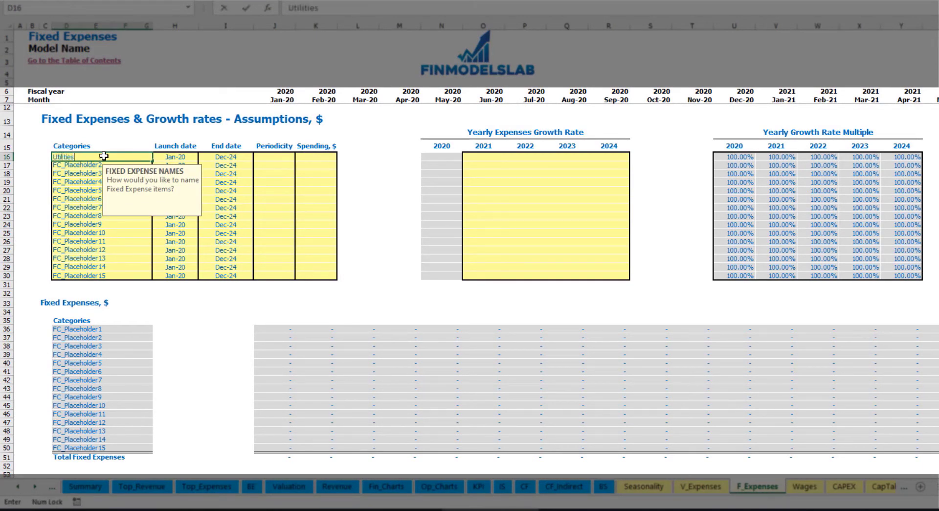
text(ilities)
key(Return)
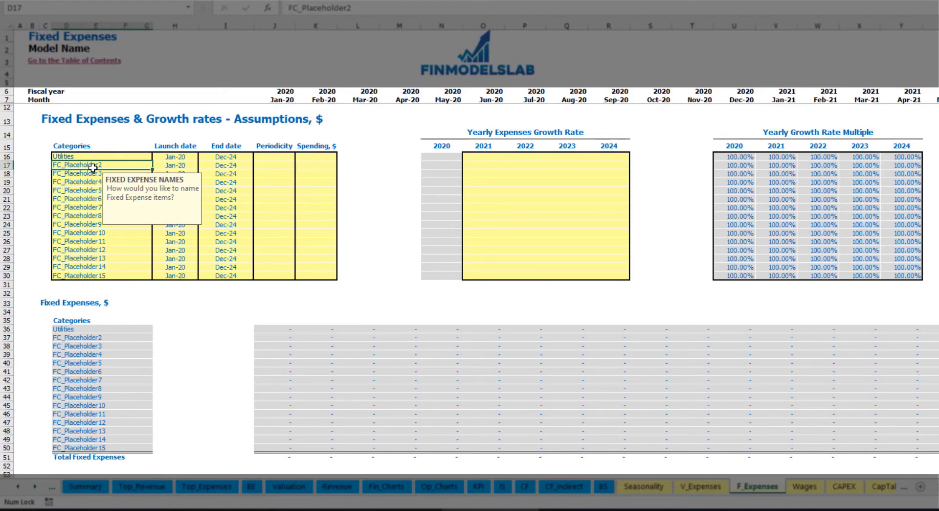
click(177, 157)
click(202, 157)
click(184, 182)
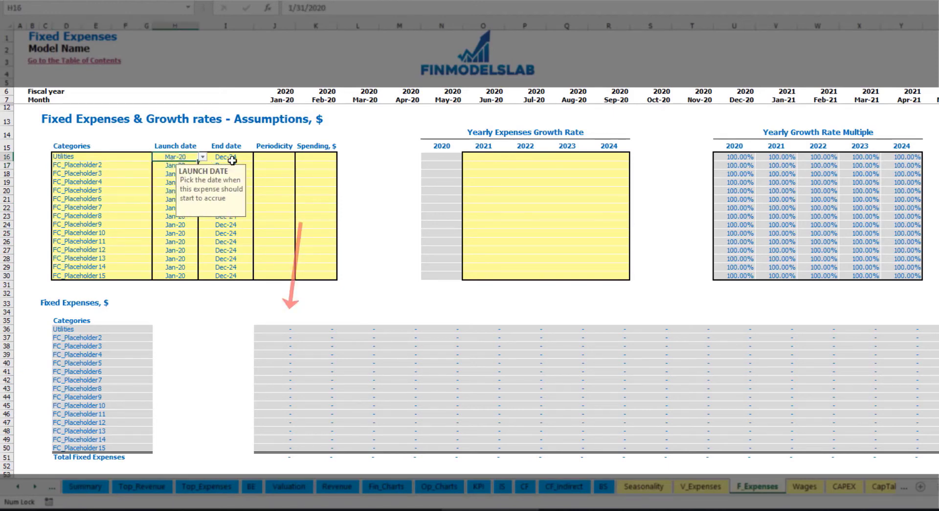
Step: Inspect the Utilities end date and review the sheet's monthly timeline through its last years and back to the start
click(239, 156)
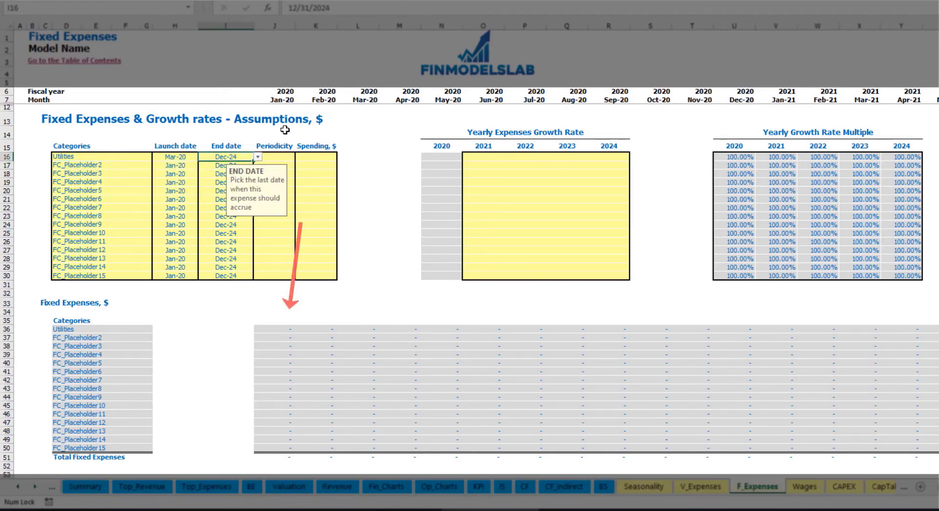
click(281, 100)
key(ctrl+Right)
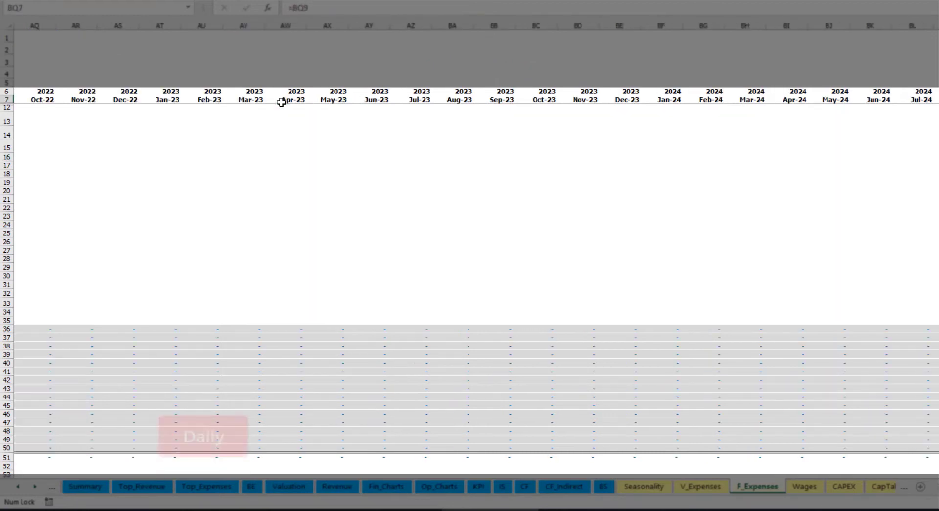
key(ctrl+Left)
key(Left)
key(Left)
key(Left)
key(Left)
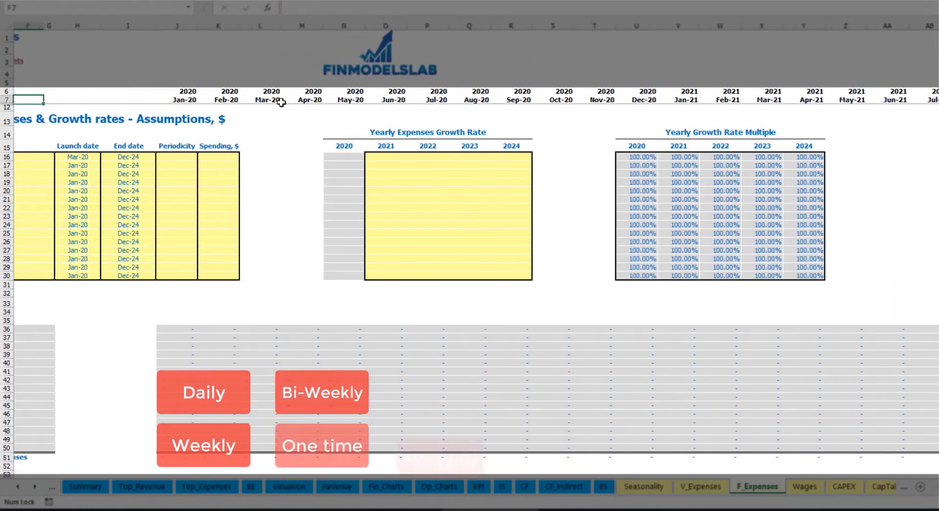
key(Left)
key(Left)
key(Left)
key(Left)
key(Left)
Step: Set the Utilities expense periodicity to Daily and its spending to 50
click(277, 158)
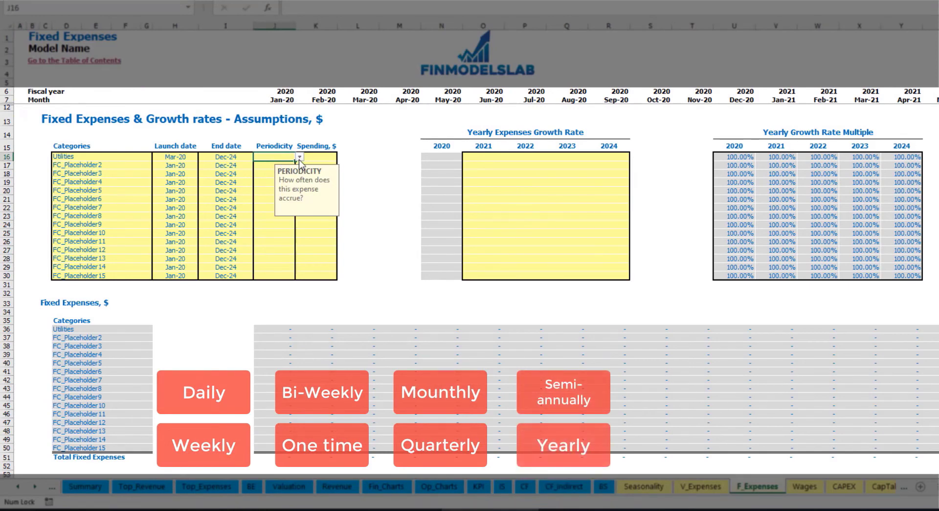
click(299, 157)
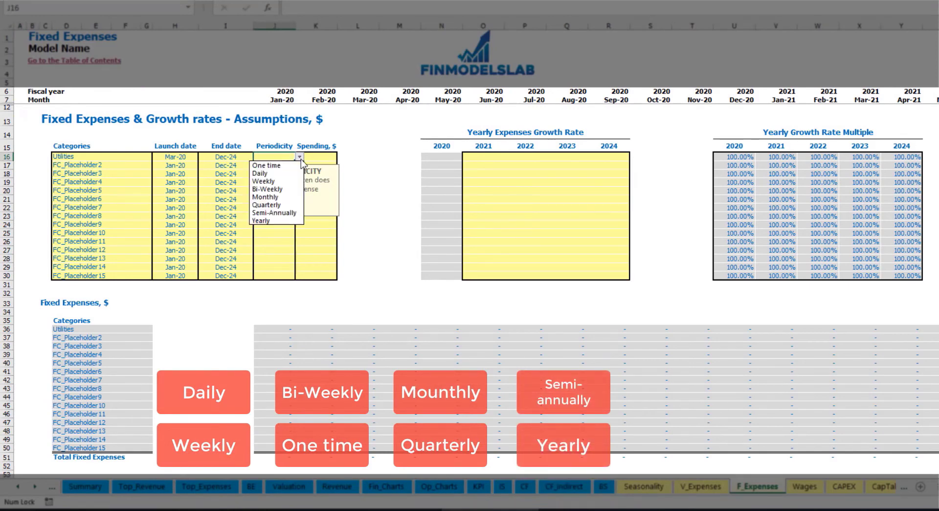
click(277, 173)
key(Right)
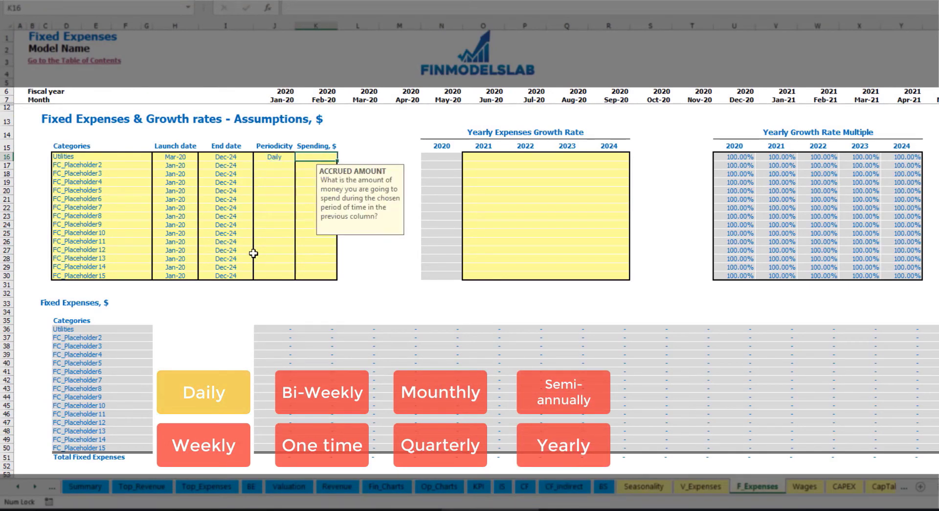
text(50)
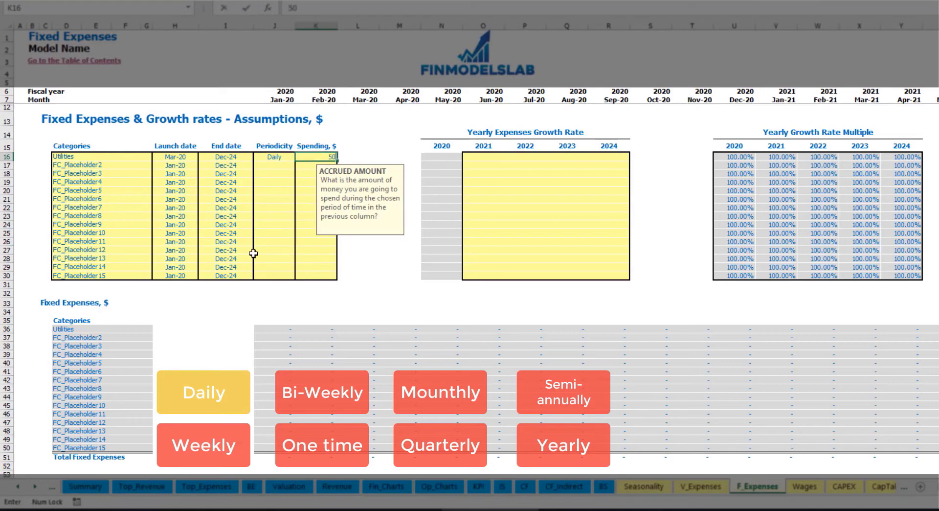
key(Return)
Step: Compare the calculated Utilities amounts for Mar-20, Apr-20 and May-20 in the Fixed Expenses section
click(364, 331)
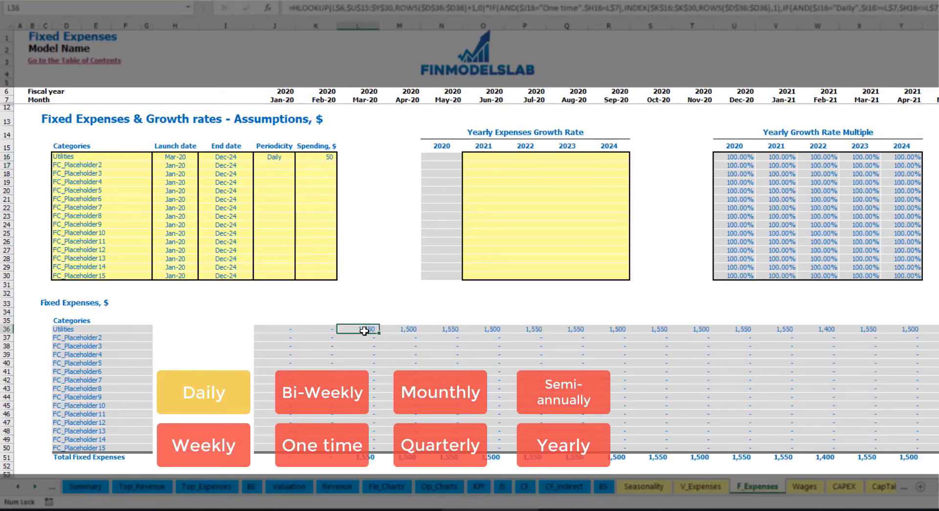
click(405, 329)
click(455, 331)
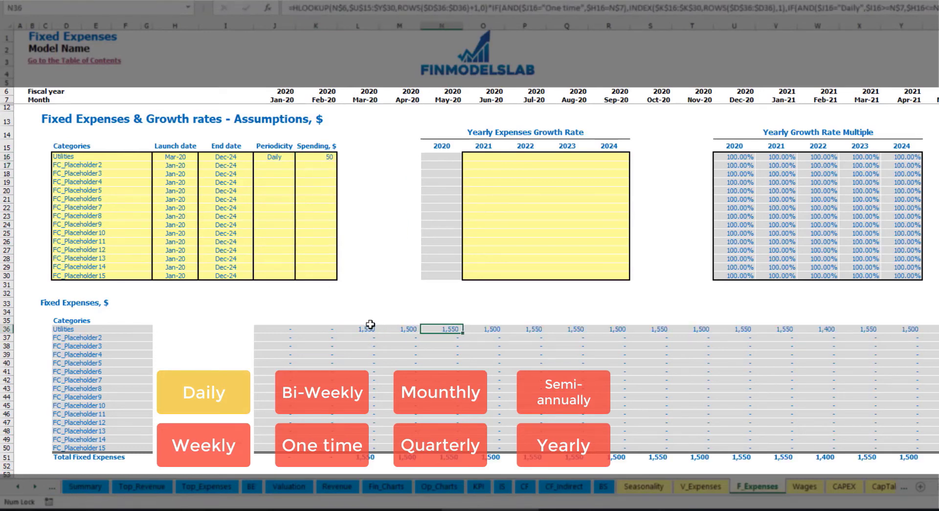
click(370, 328)
click(393, 331)
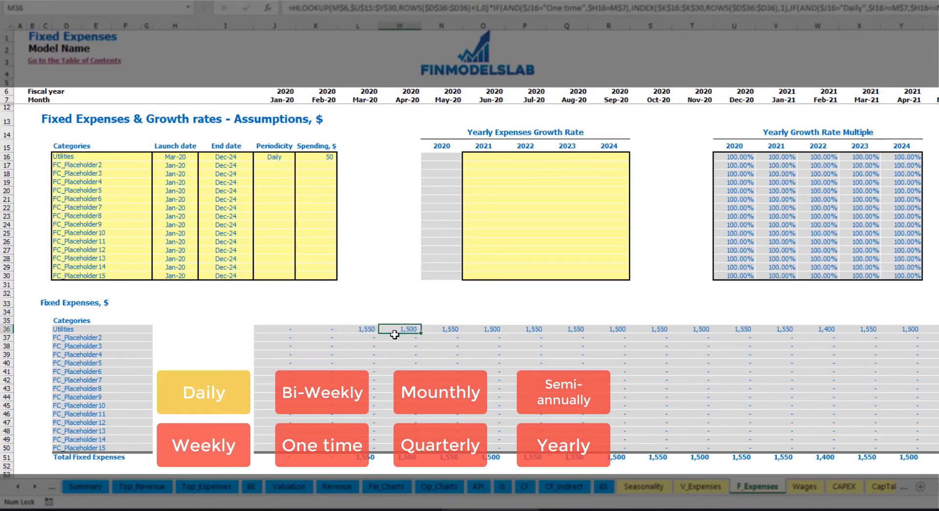
Step: Check the calculated Utilities expenses for March and April 2020 in the Fixed Expenses table
click(361, 98)
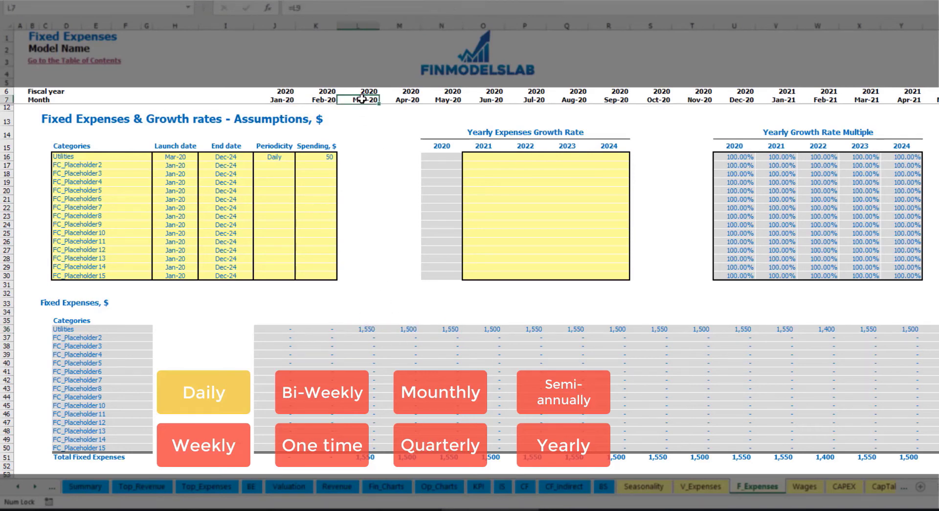
click(369, 329)
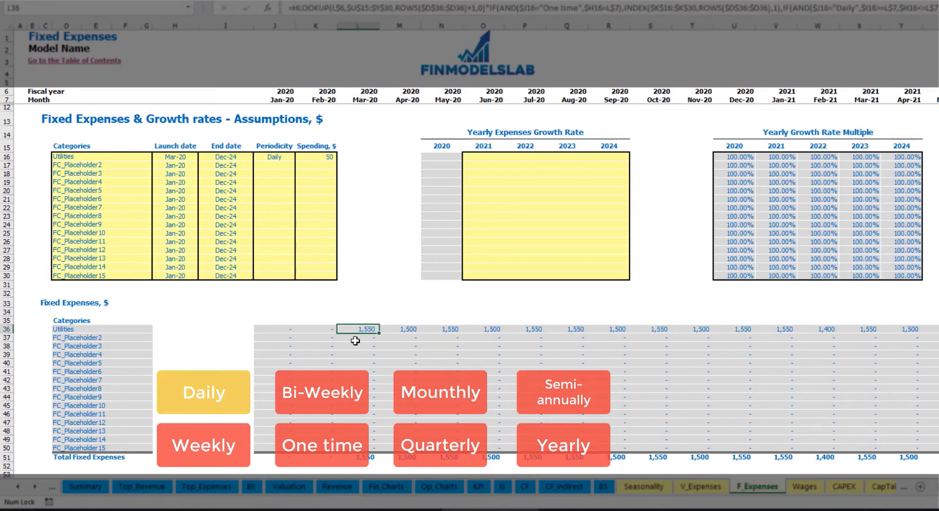
click(410, 331)
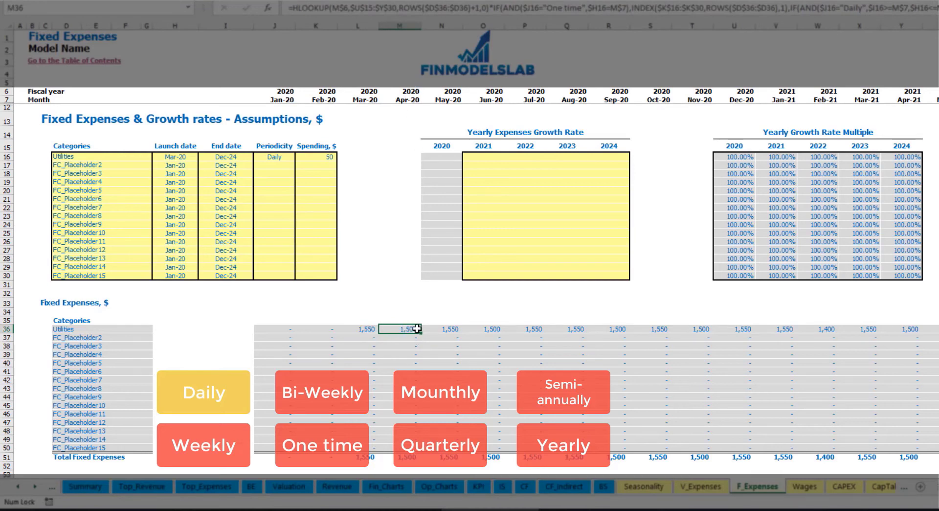
Step: Set the Utilities yearly expenses growth rate to 5% for 2021 and copy it across 2022 to 2024
click(490, 158)
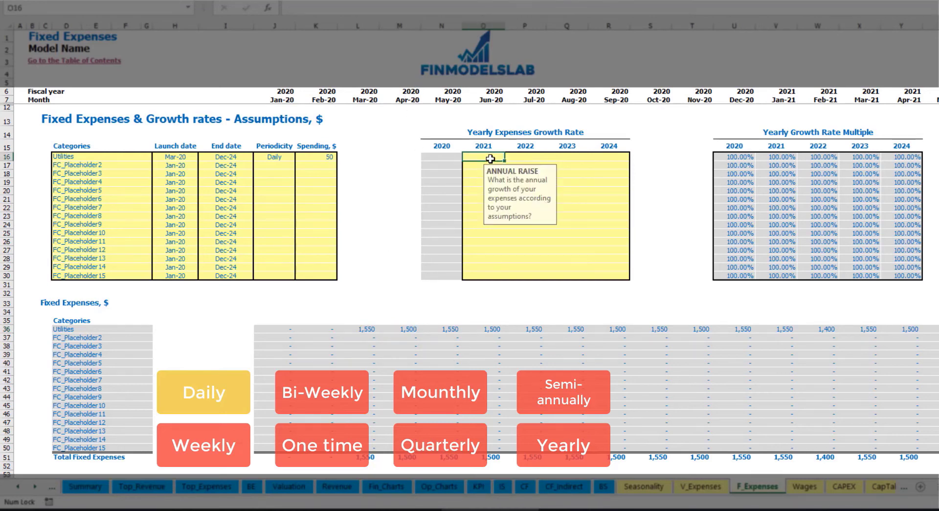
text(5)
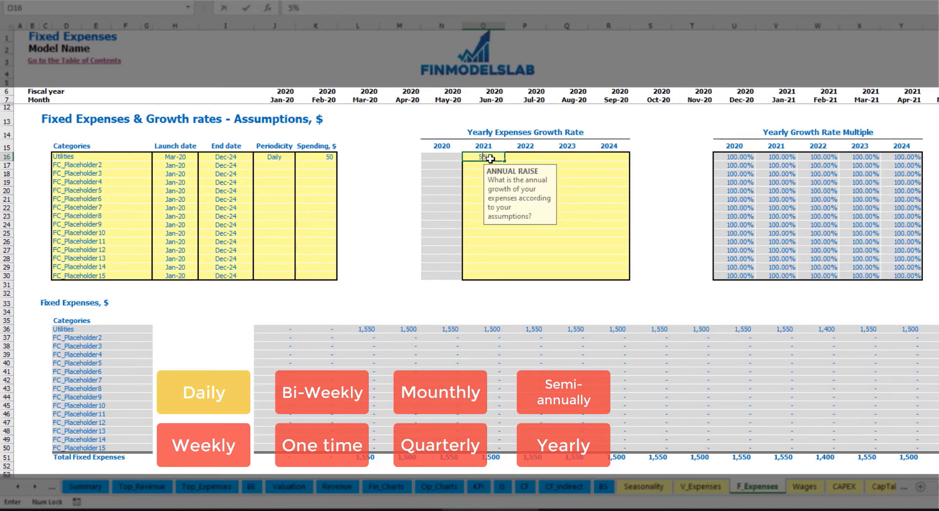
key(Return)
key(Up)
key(ctrl+c)
key(Right)
key(shift+Right)
key(shift+Right)
key(ctrl+v)
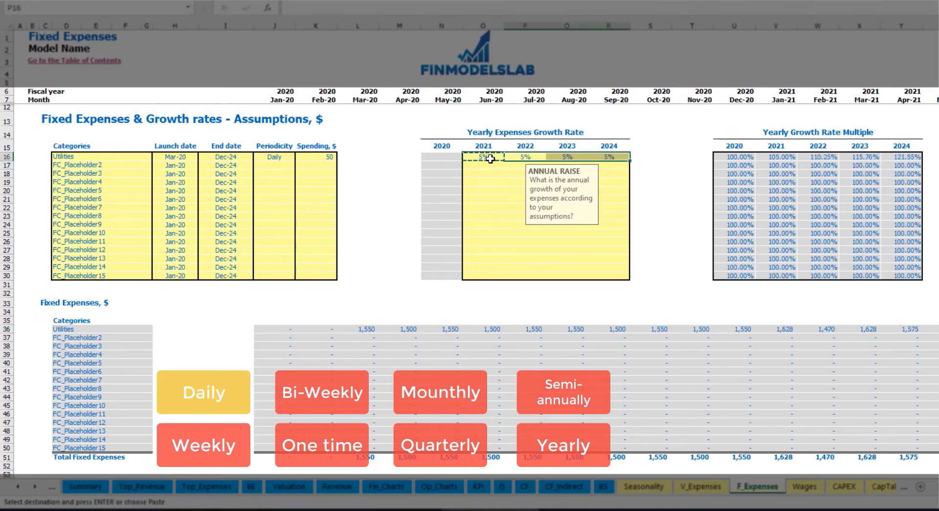
drag(487, 157, 601, 157)
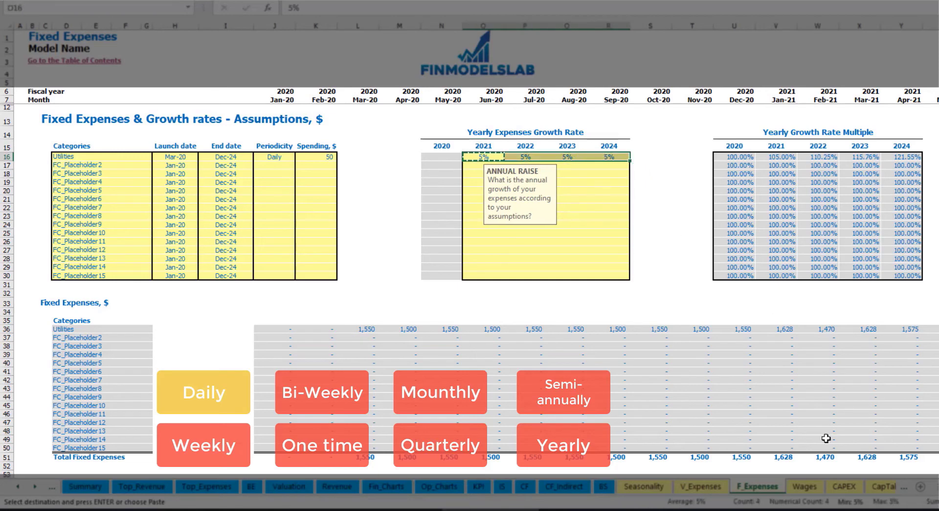
scroll(469, 244, right, 5)
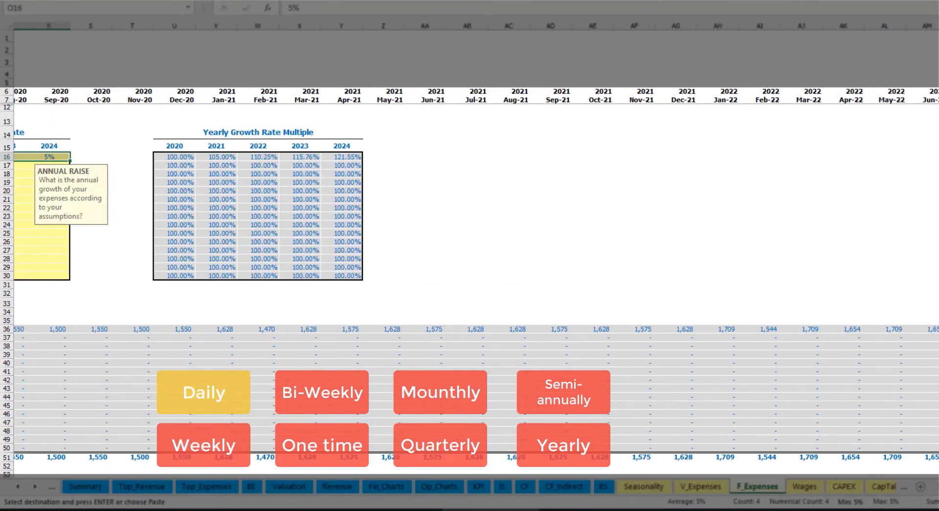
scroll(227, 240, right, 3)
scroll(226, 240, left, 8)
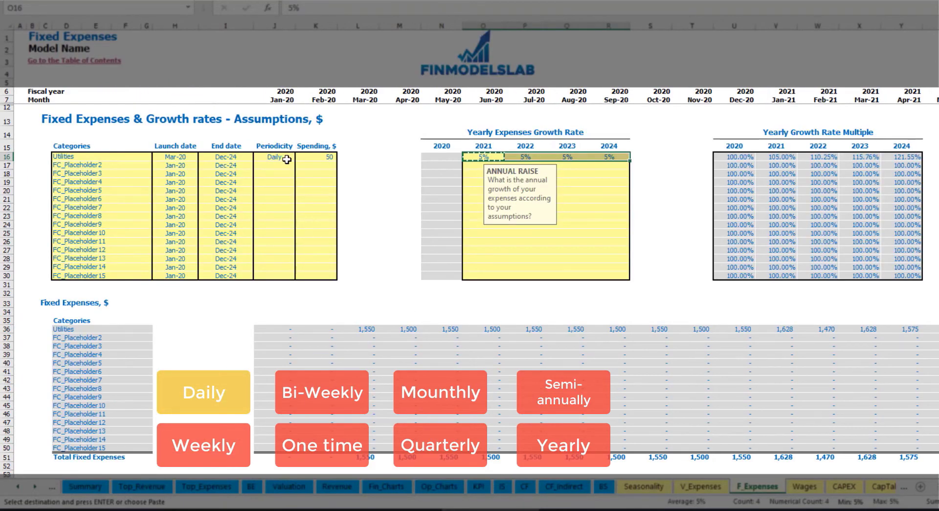
Step: Rename the FC_Placeholder2 expense category as Advertising
click(111, 163)
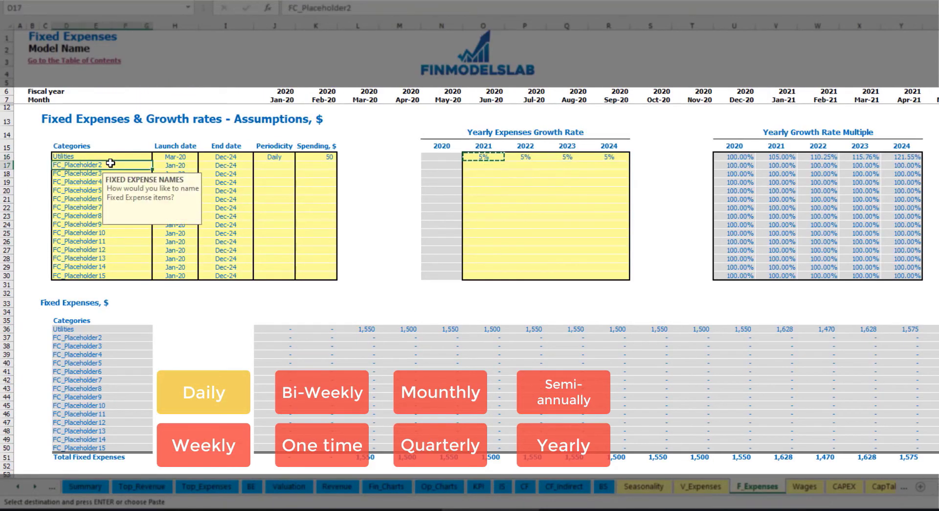
text(Advertising)
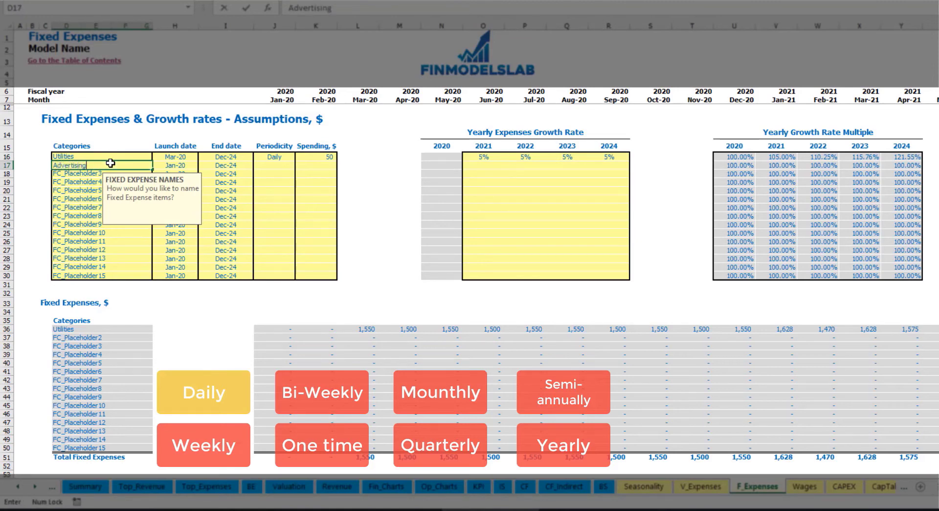
key(Return)
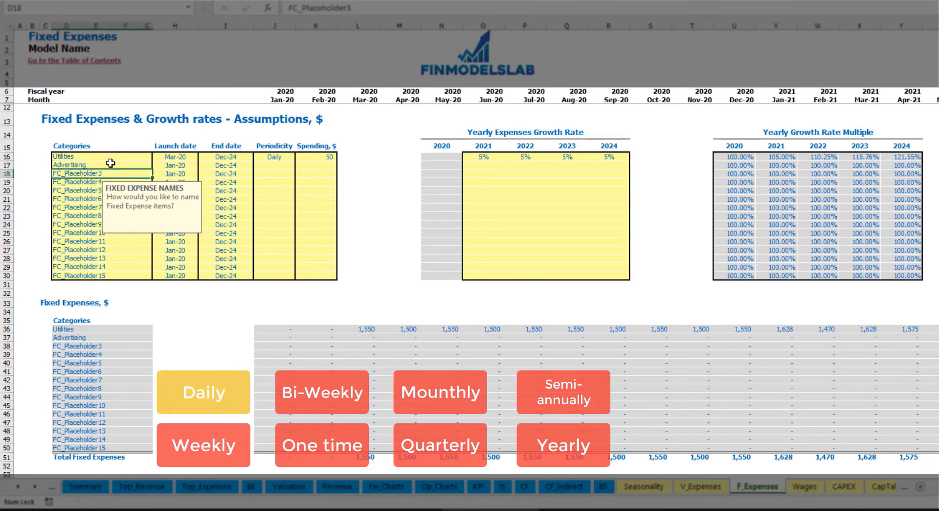
Step: Set the Advertising launch date to Mar-20 and its end date to Aug-24
click(176, 167)
click(202, 165)
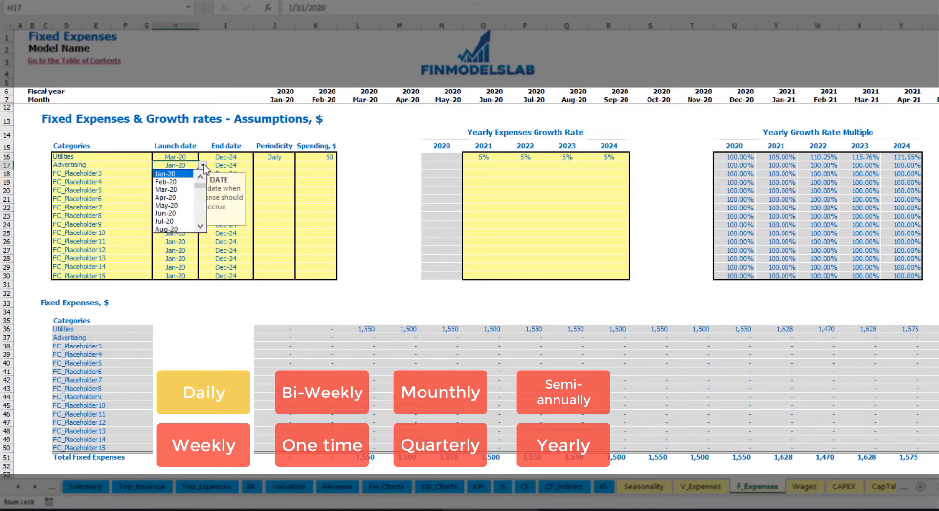
click(174, 192)
click(233, 164)
click(258, 165)
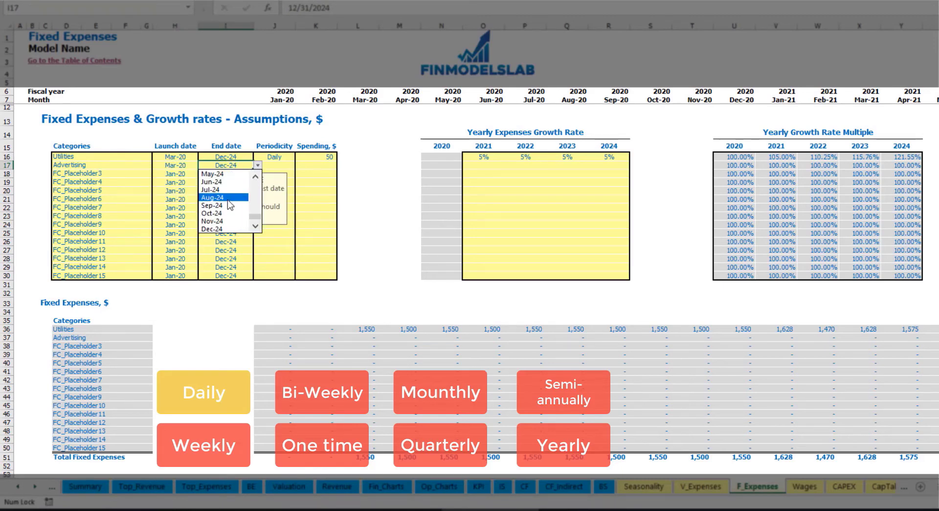
click(228, 198)
Step: Set the Advertising periodicity to Weekly with spending of $100
click(274, 165)
click(299, 166)
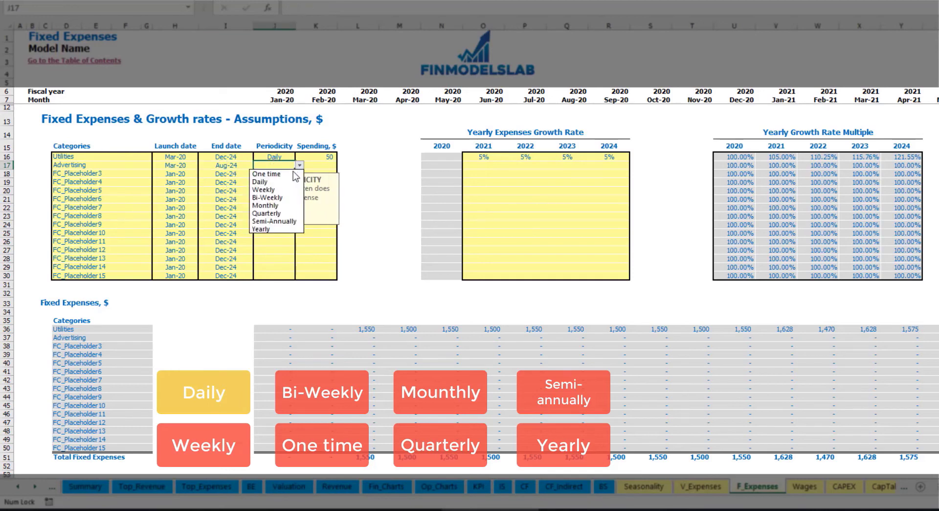
click(263, 189)
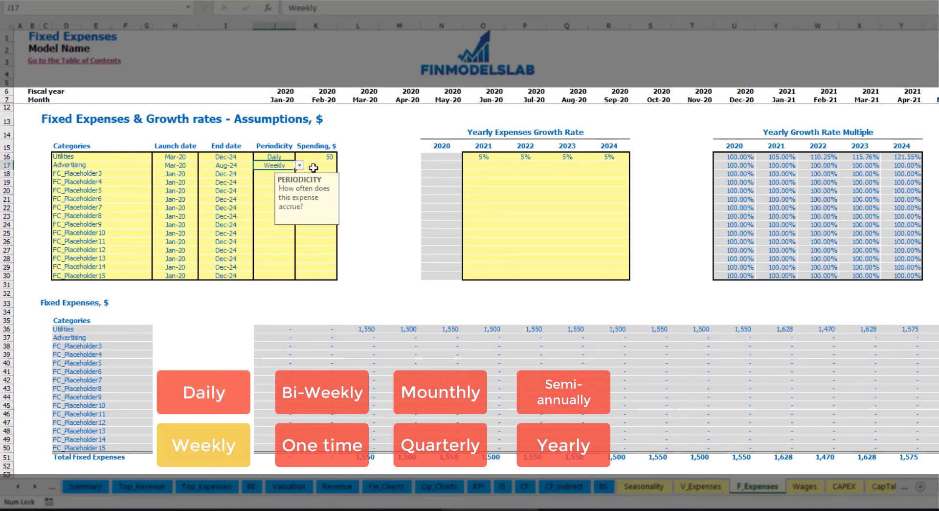
click(313, 168)
text(1)
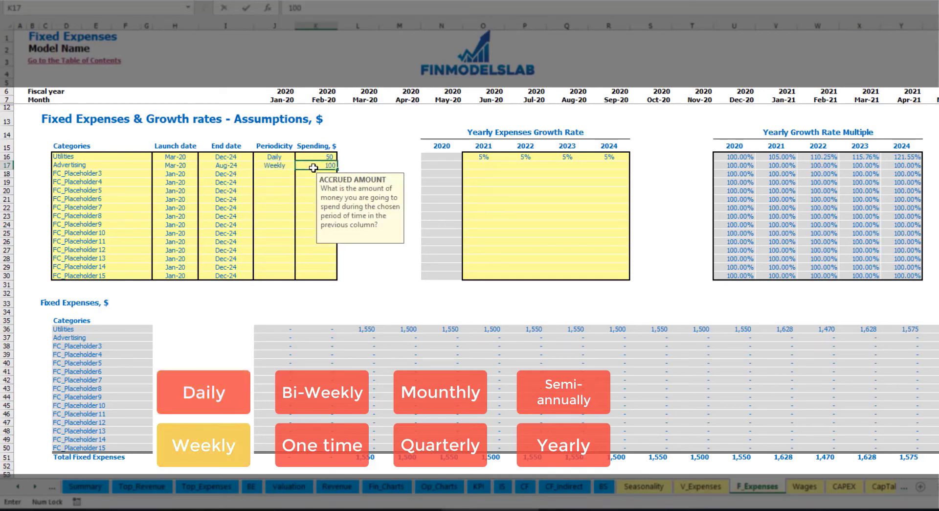
text(00)
key(Return)
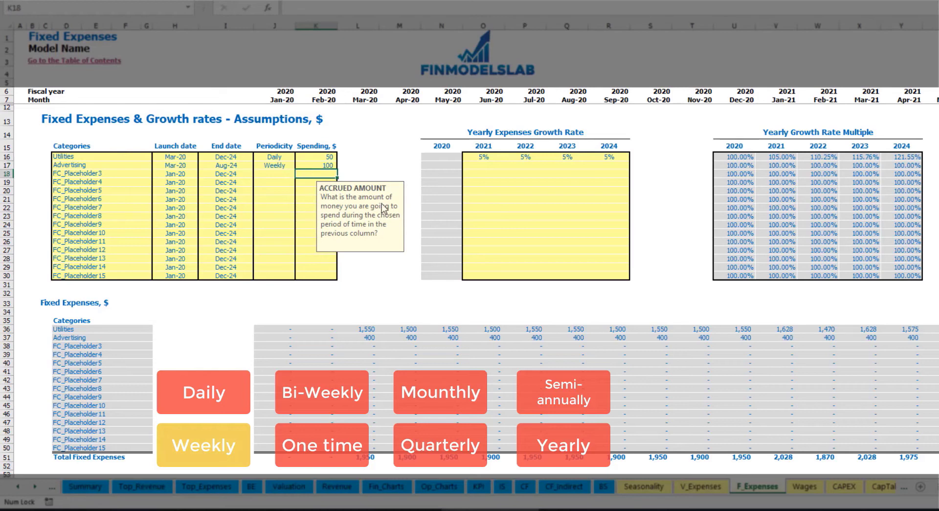
Step: Examine the calculated Advertising expenses from the launch month through to August 2024
click(369, 338)
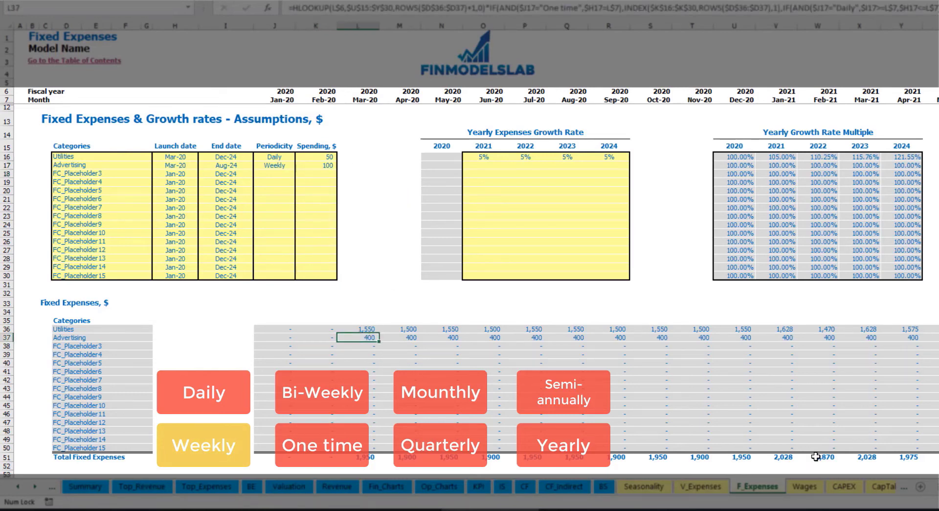
scroll(470, 245, right, 10)
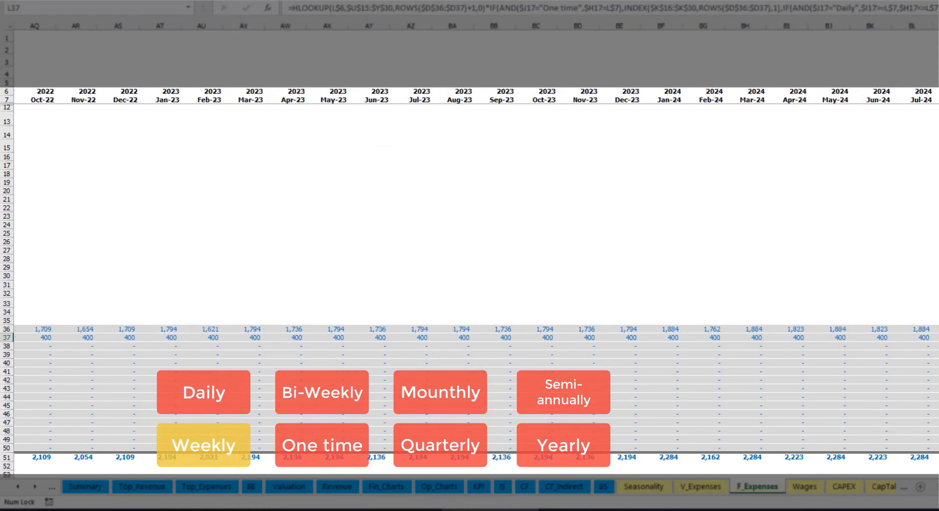
click(935, 26)
click(935, 337)
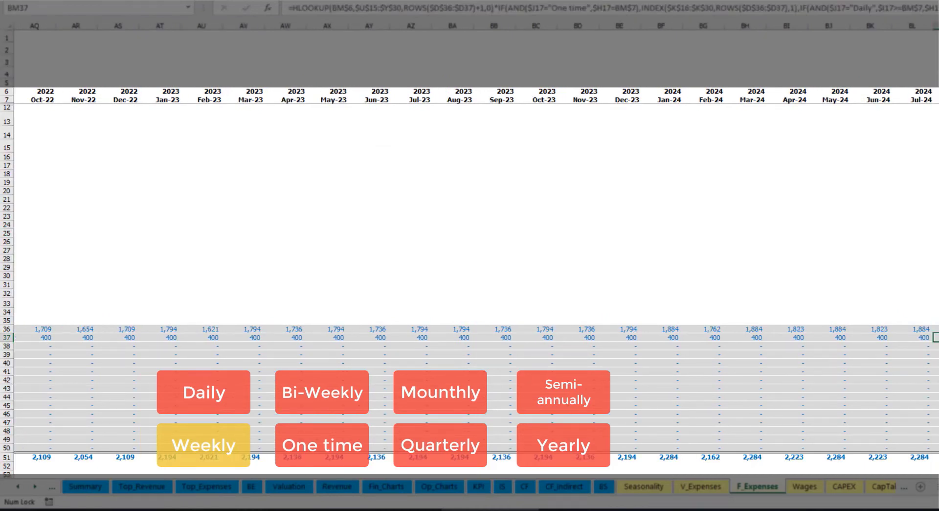
scroll(423, 310, left, 10)
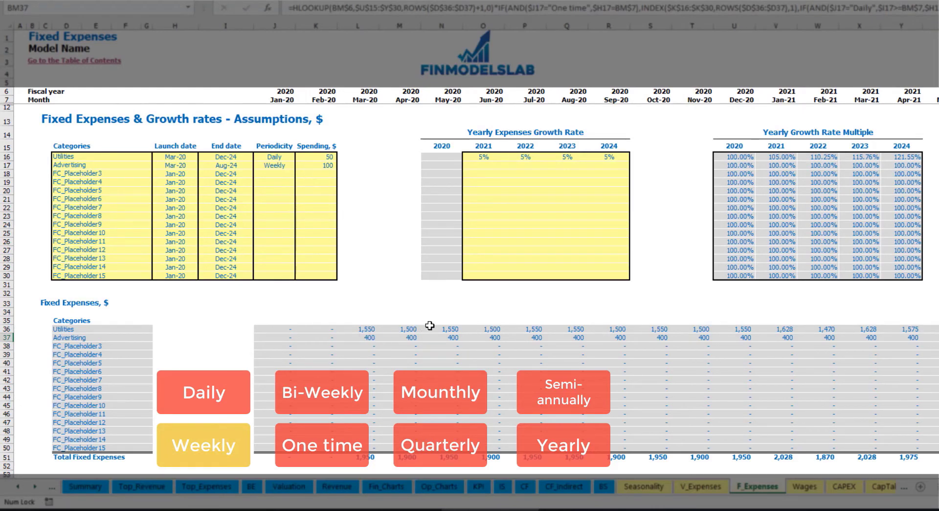
Step: Change the Advertising periodicity to Bi-Weekly and its spending to $500
click(279, 165)
click(299, 165)
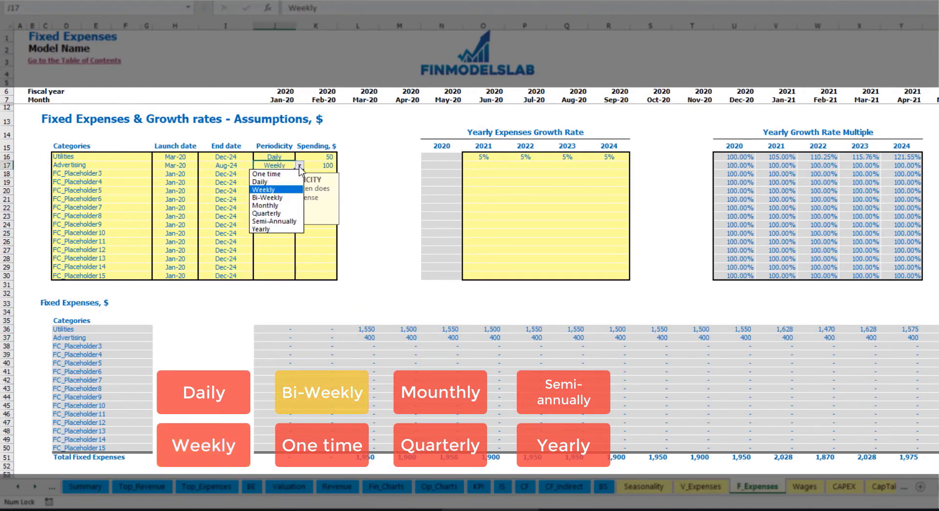
click(286, 198)
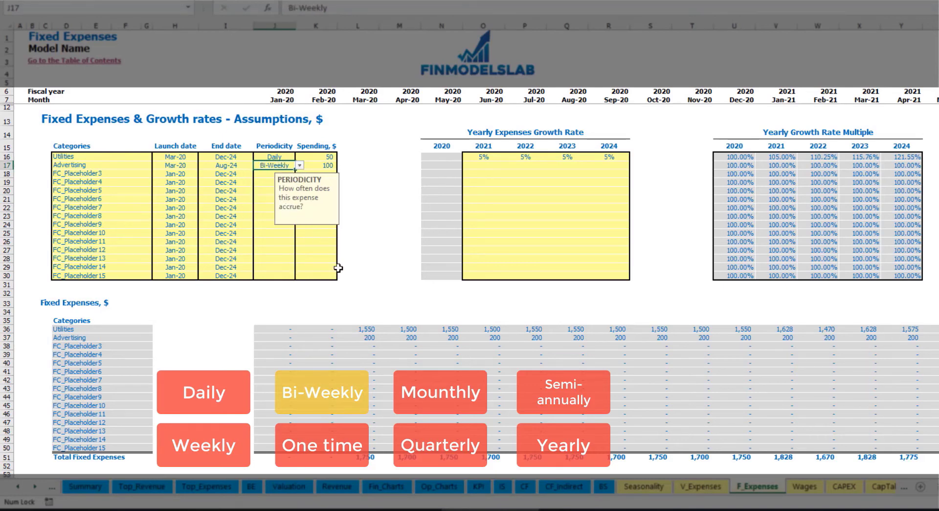
click(314, 165)
text(5)
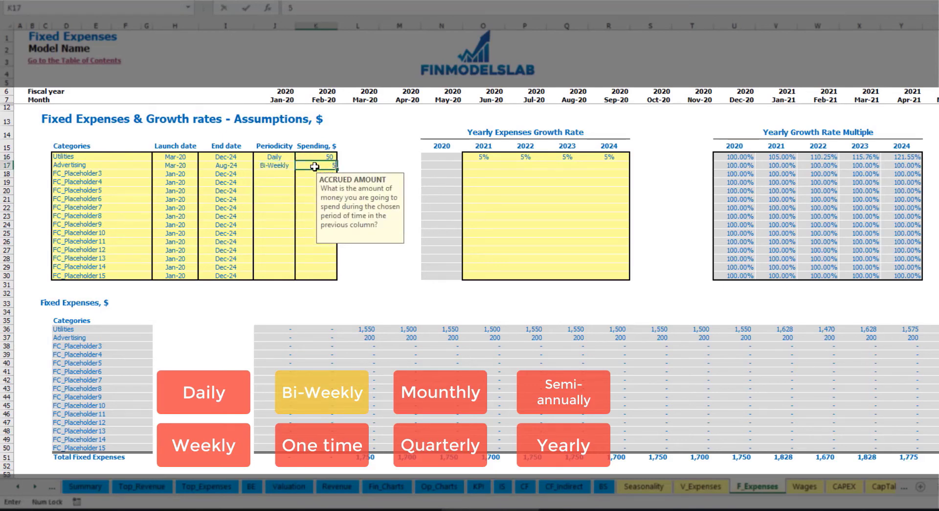
Step: Change the Advertising launch date to Jul-20
click(188, 158)
click(188, 165)
click(207, 168)
click(193, 166)
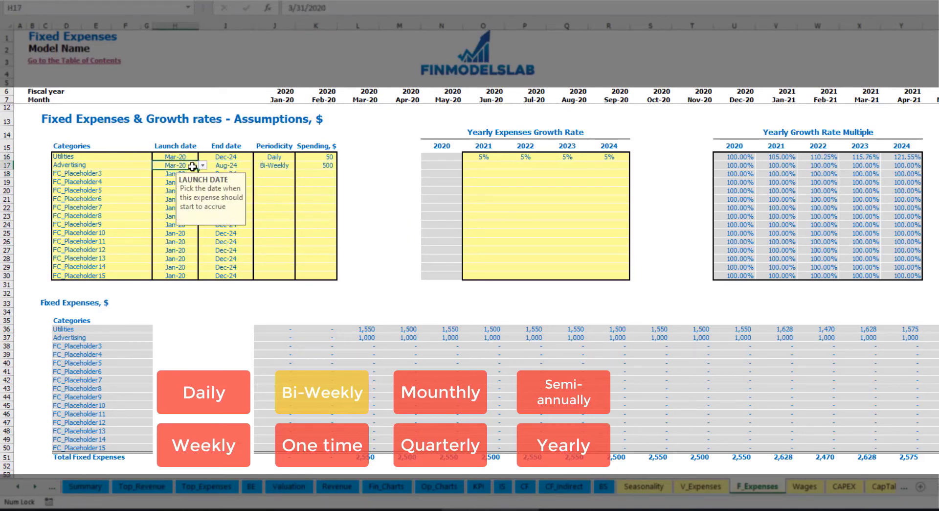
click(202, 165)
click(190, 205)
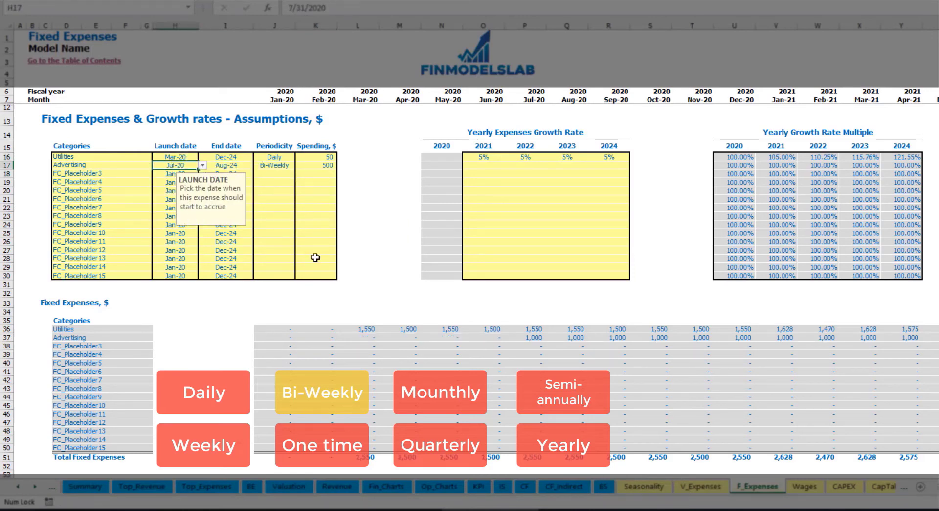
Step: Examine the monthly Advertising expenses from July 2020 onward in the Fixed Expenses table
click(537, 341)
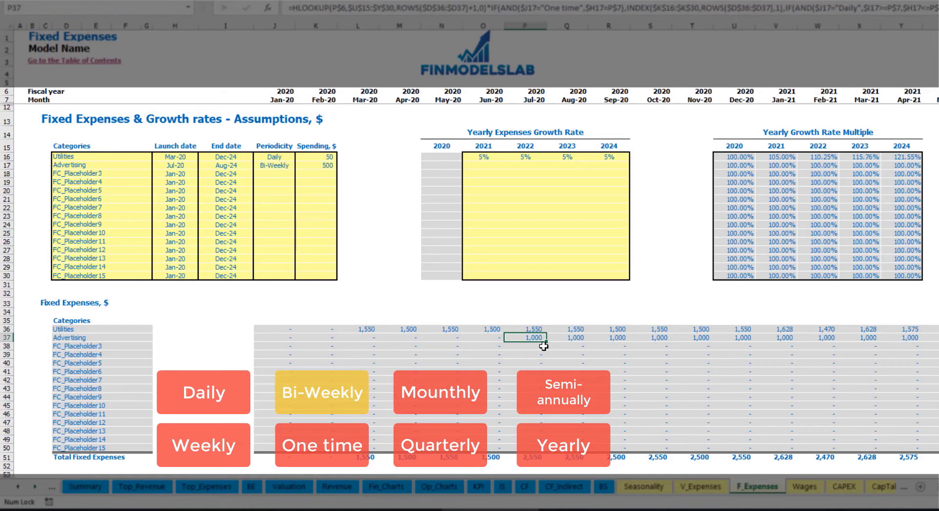
key(Right)
key(Right)
key(Right)
key(Right)
key(Right)
key(Right)
key(Right)
key(Right)
key(Right)
key(Right)
key(Right)
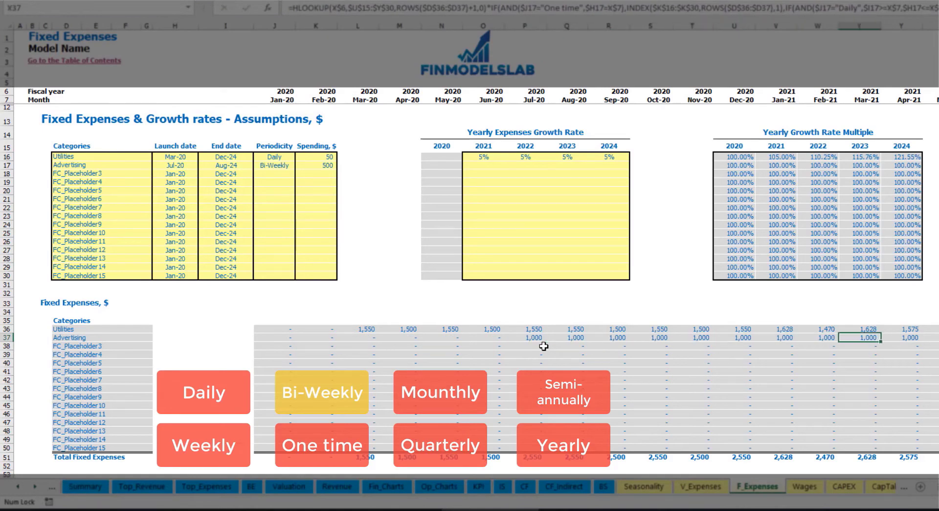
key(Right)
key(Right)
key(Right)
key(Right)
key(Right)
key(Right)
key(Right)
key(Right)
key(Right)
key(Right)
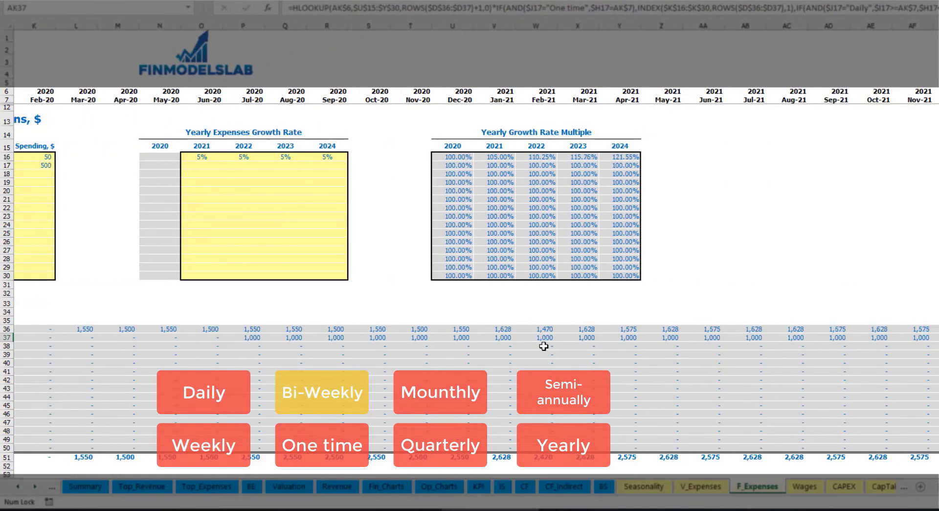
scroll(543, 346, left, 5)
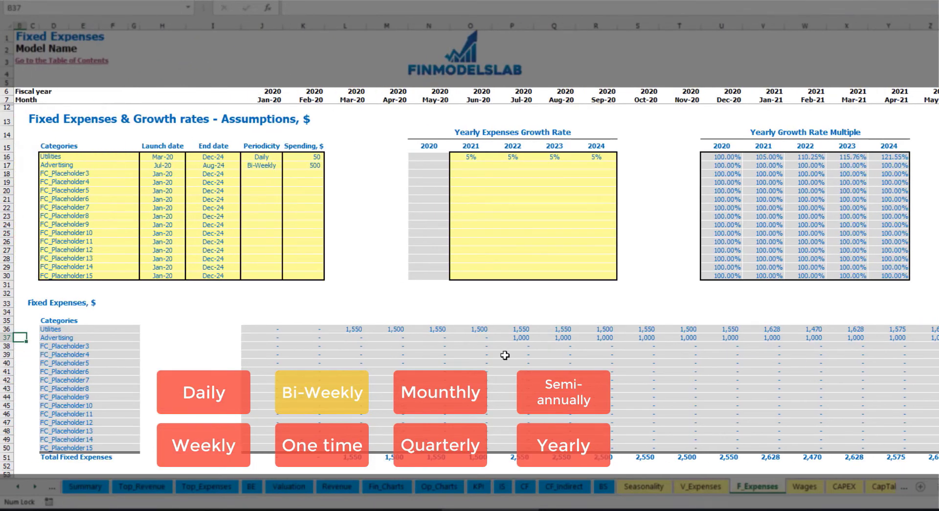
click(514, 340)
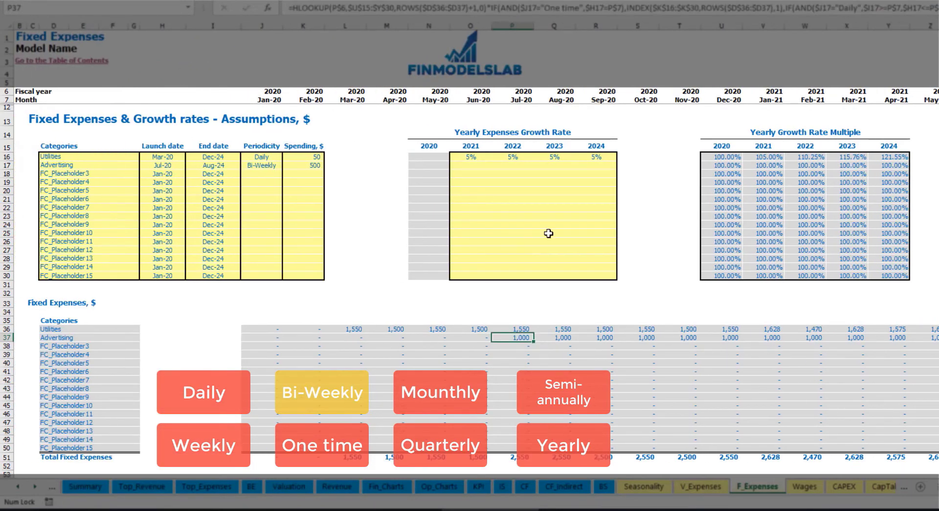
Step: Set the Advertising yearly expenses growth rate to 3% for 2021 and copy it across 2022 to 2024
click(470, 168)
text(3%)
key(Return)
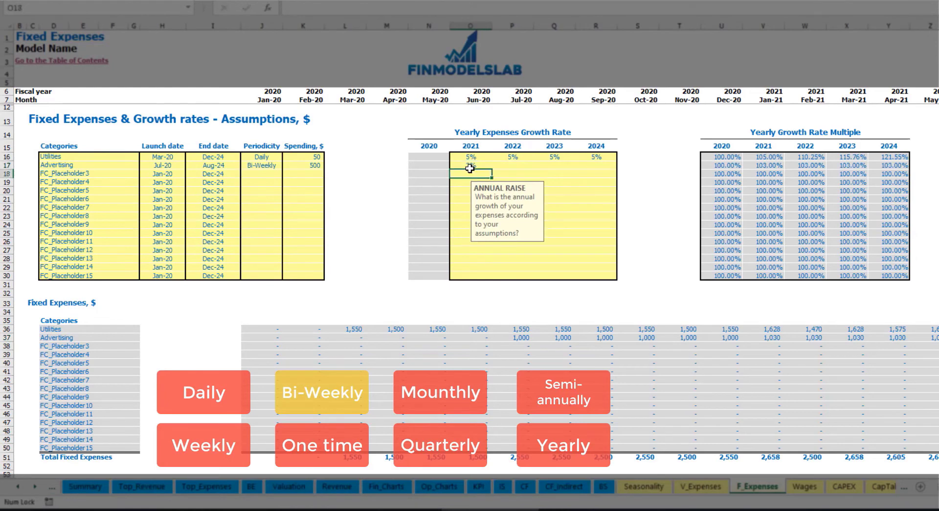
click(469, 166)
key(ctrl+c)
drag(513, 165, 596, 165)
key(ctrl+v)
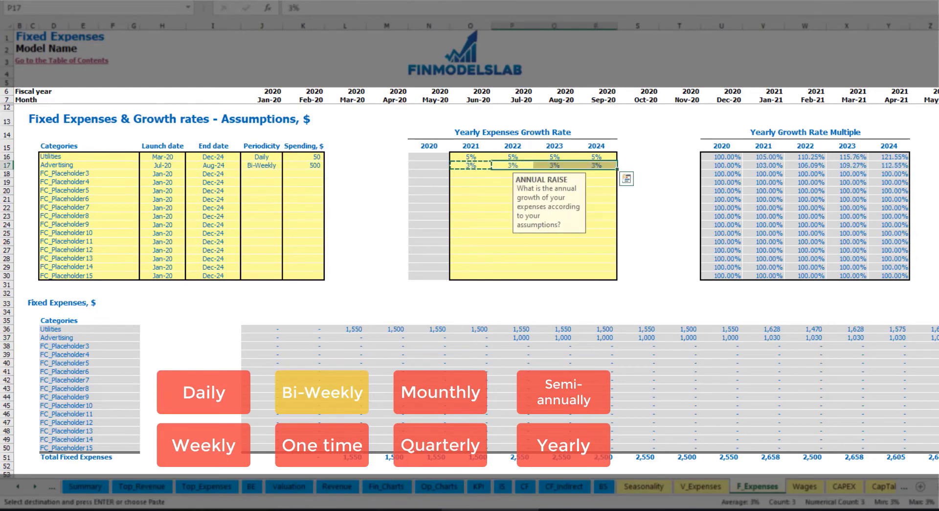
click(922, 337)
click(895, 337)
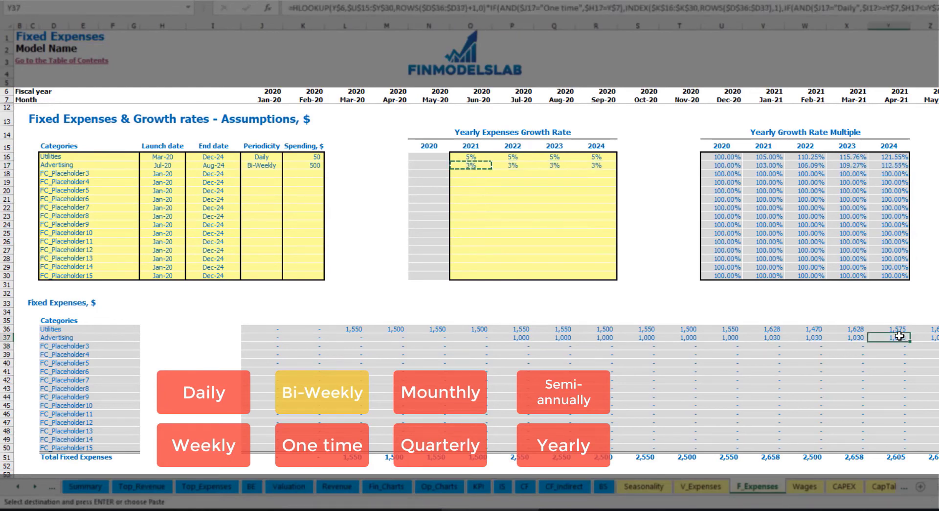
Step: Examine the Advertising expenses from January 2021 into 2024 in the Fixed Expenses table and the category's end date
click(780, 337)
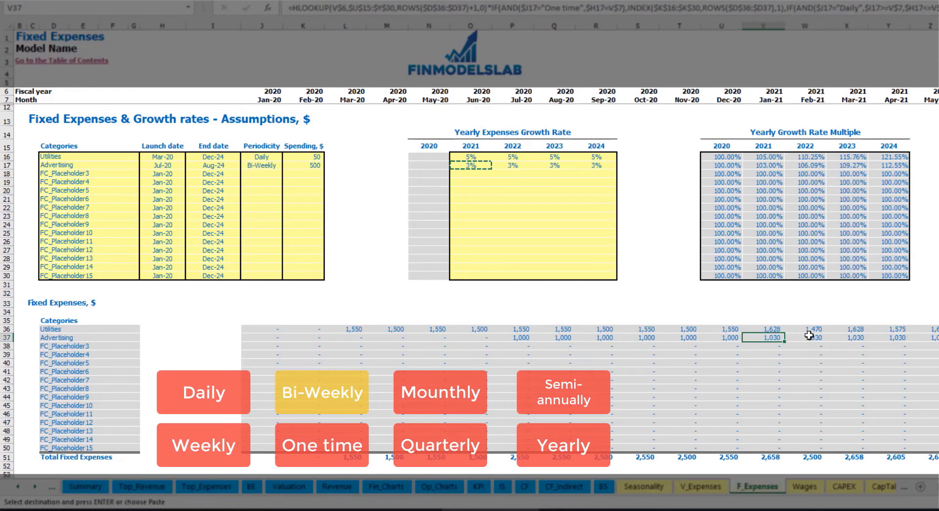
scroll(469, 245, right, 12)
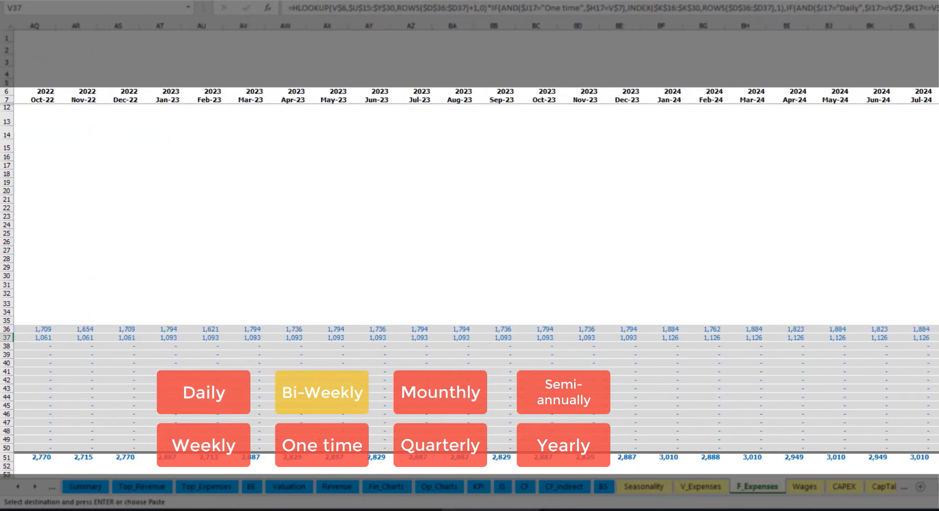
key(ctrl+shift+Left)
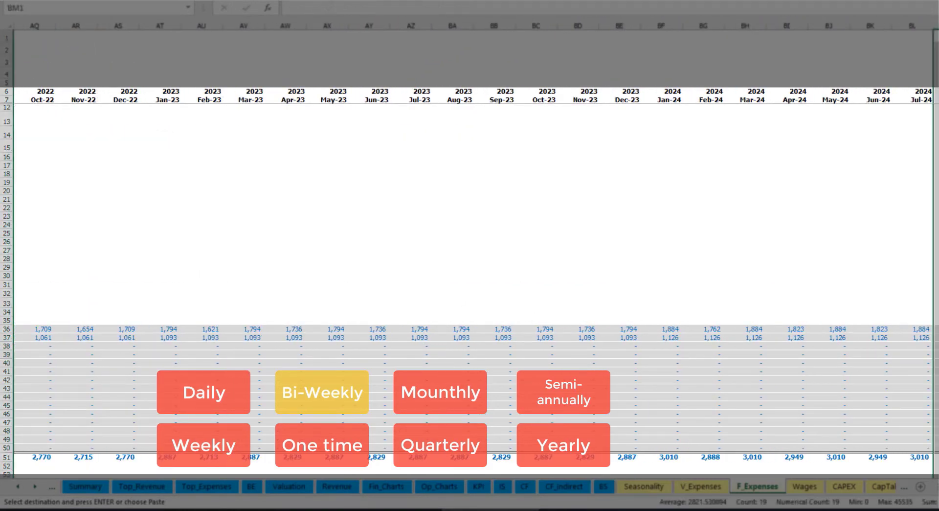
key(ctrl+Home)
click(230, 165)
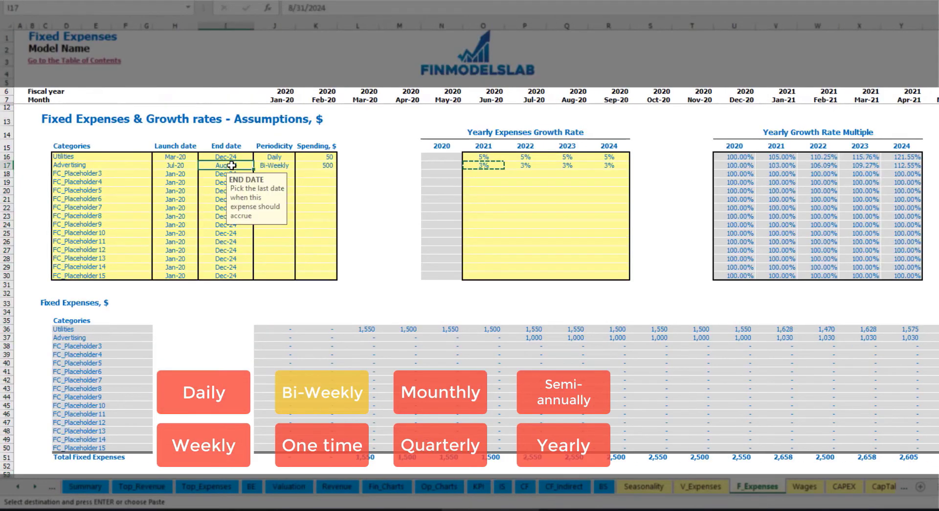
Step: Rename FC_Placeholder3 as Office Setup and set its periodicity to One time
click(82, 173)
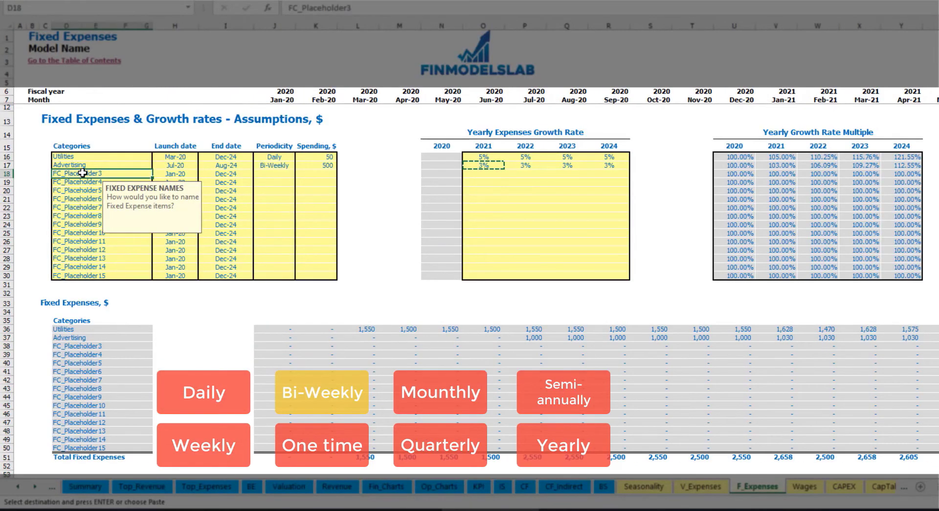
text(Se)
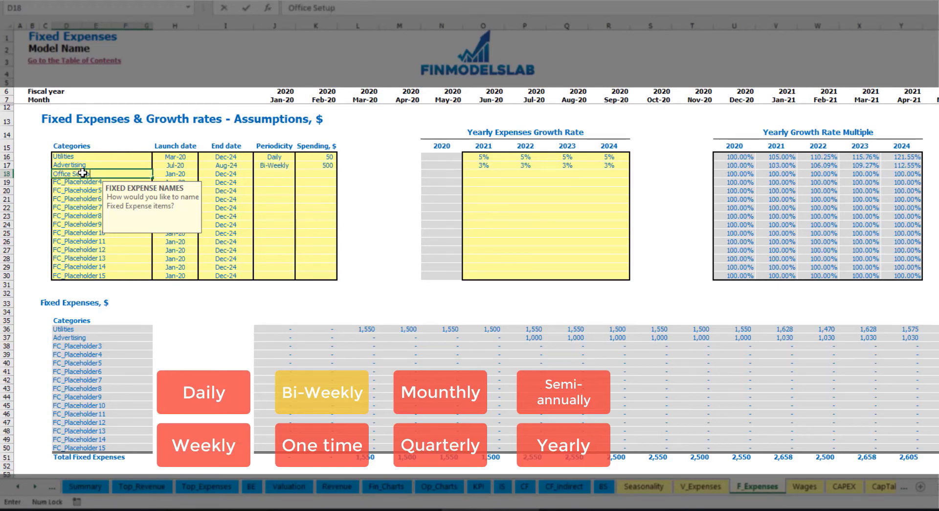
text(tup)
key(Return)
click(274, 173)
click(299, 174)
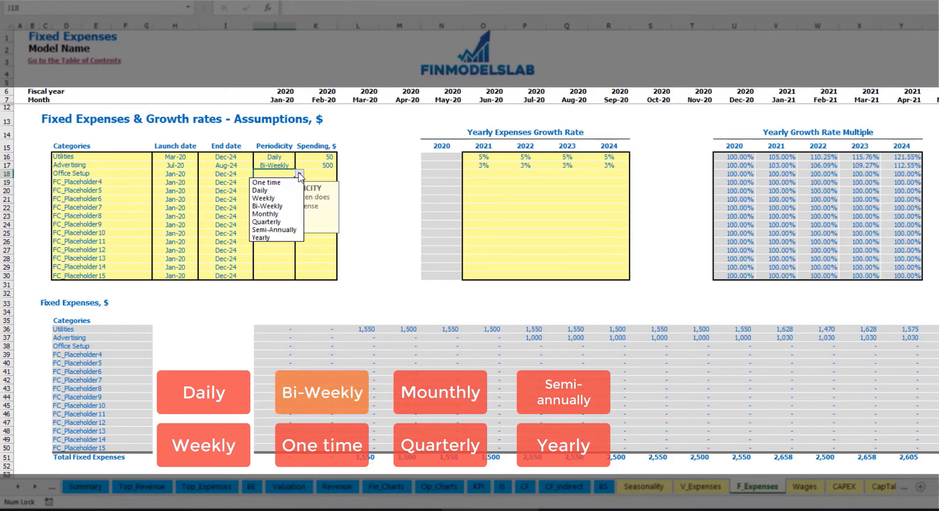
click(266, 182)
Step: Set the Office Setup launch date to Feb-20 and its spending to $5,000, leaving its 2021 to 2024 growth rates blank
click(188, 174)
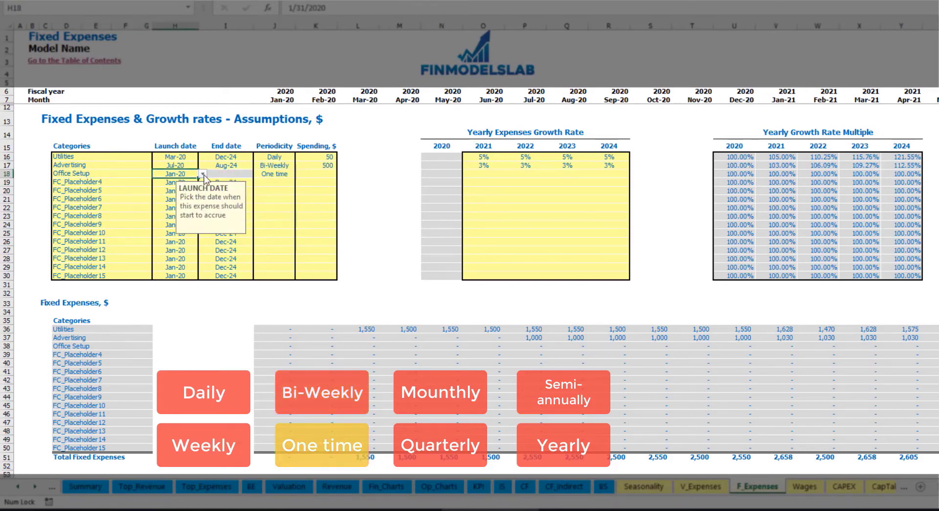
click(202, 174)
click(187, 192)
click(309, 174)
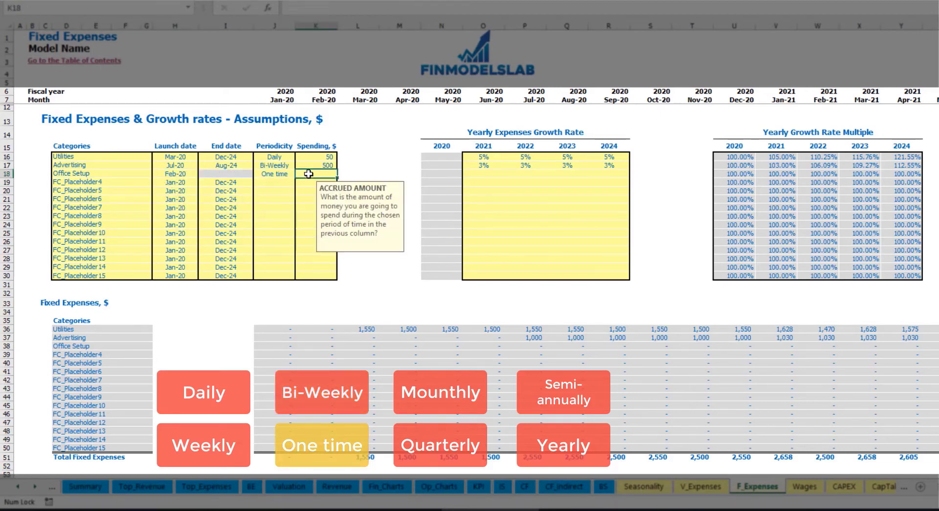
text(5000)
key(Return)
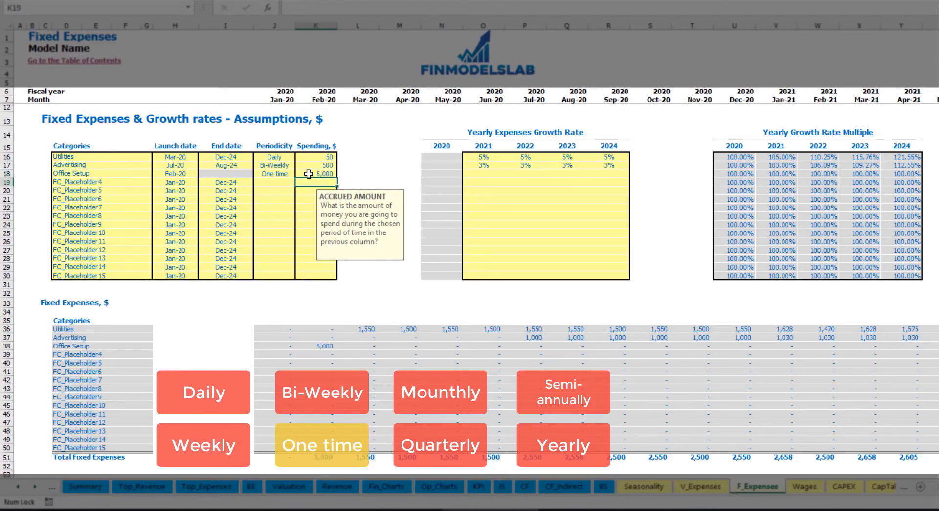
drag(483, 174, 609, 174)
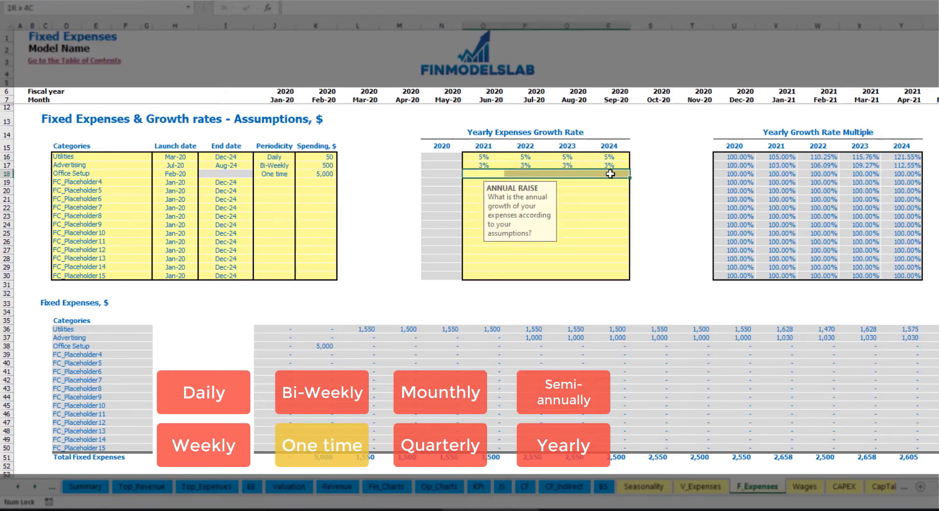
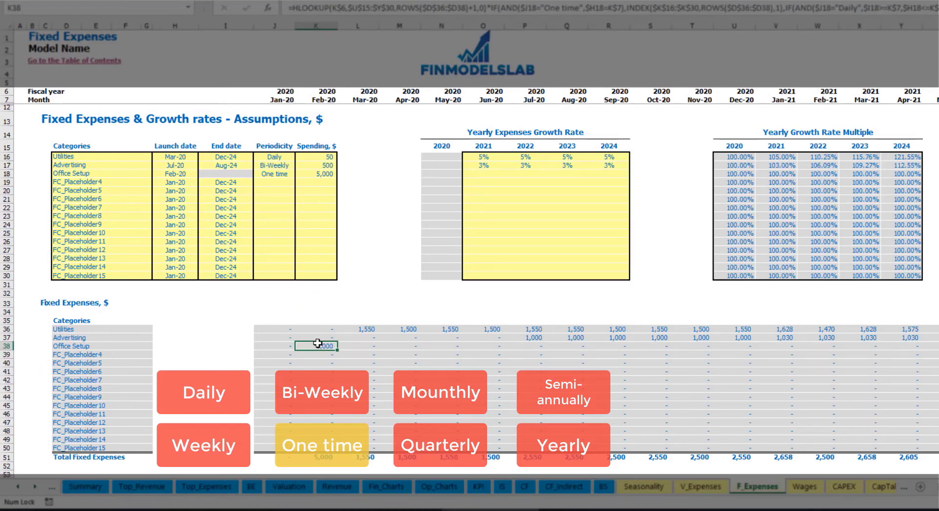
Step: Rename FC_Placeholder4 as Insurance in the fixed expense categories
click(129, 185)
key(BackSpace)
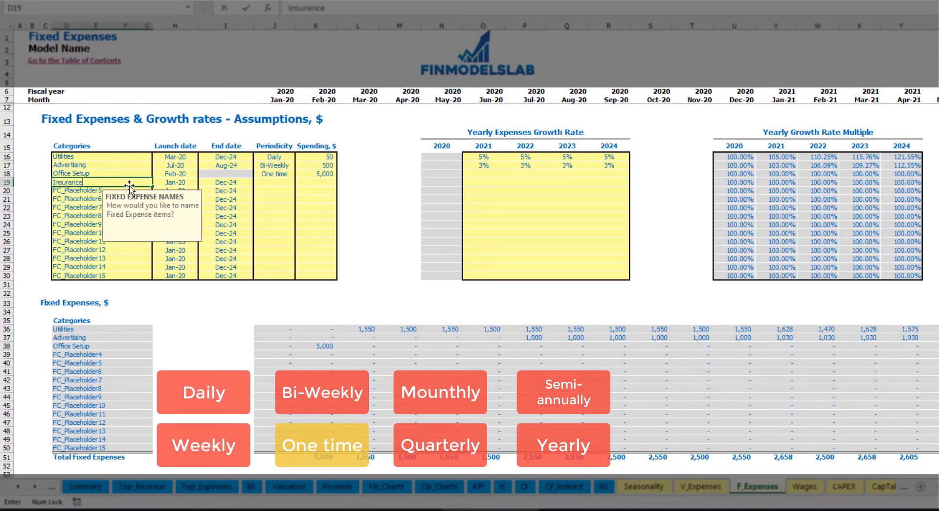
key(Return)
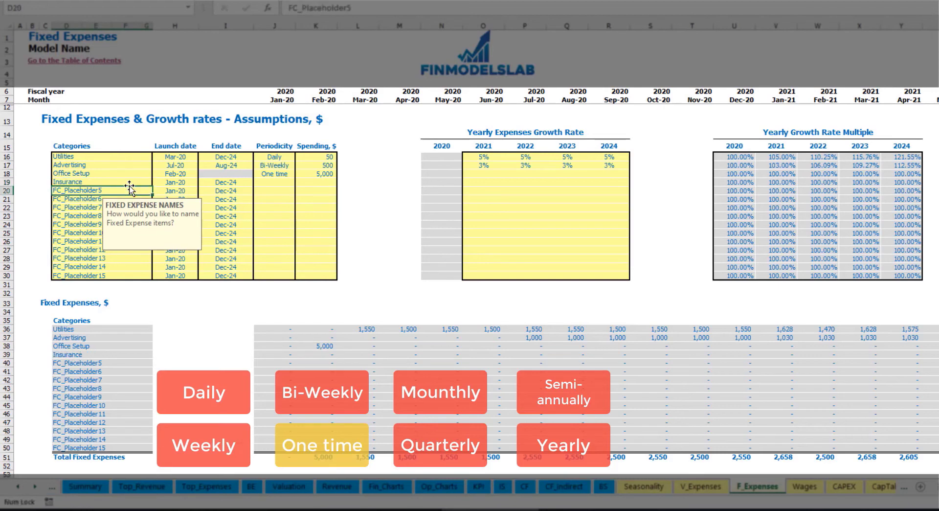
Step: Set the Insurance periodicity to Monthly and its spending to $1,000
click(177, 184)
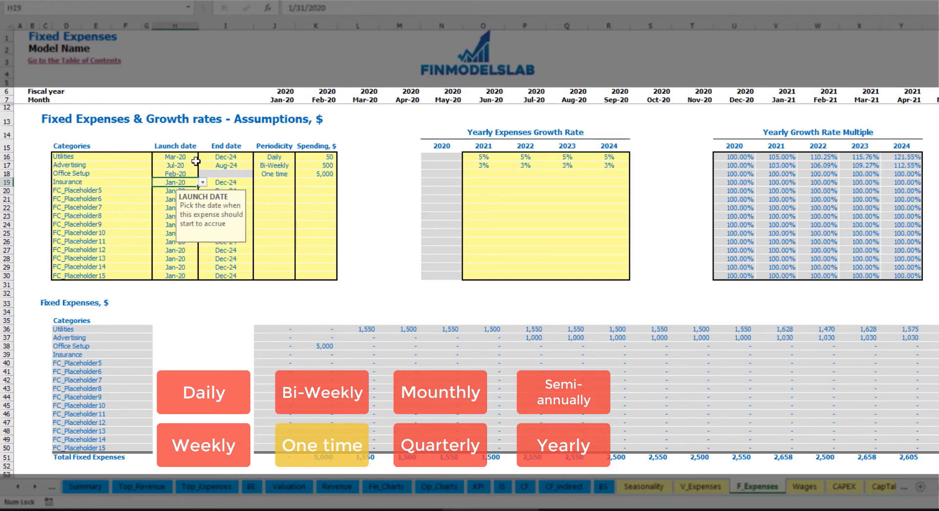
click(238, 186)
click(274, 182)
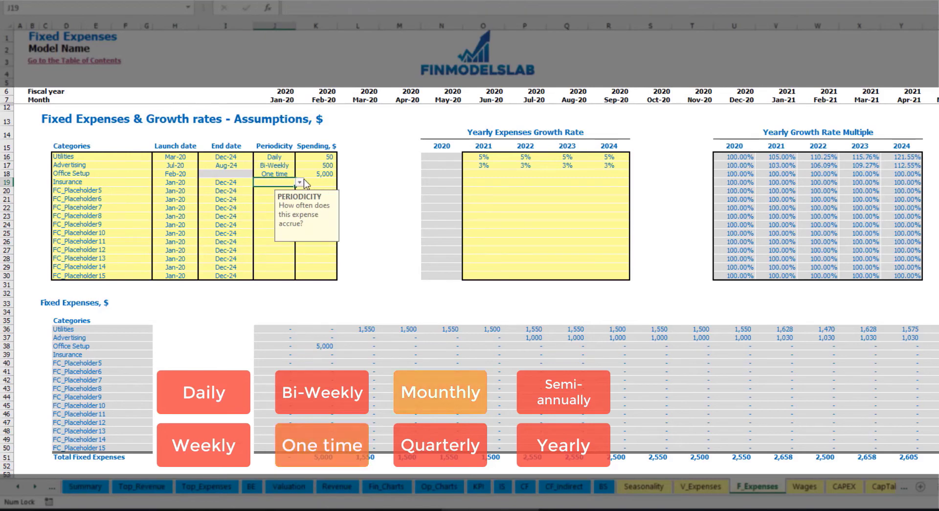
click(300, 182)
click(266, 222)
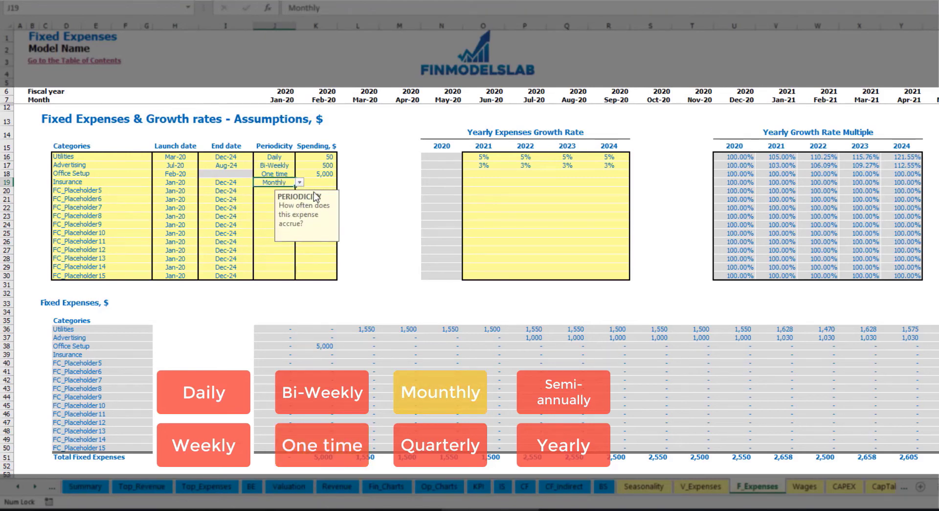
click(322, 182)
text(1)
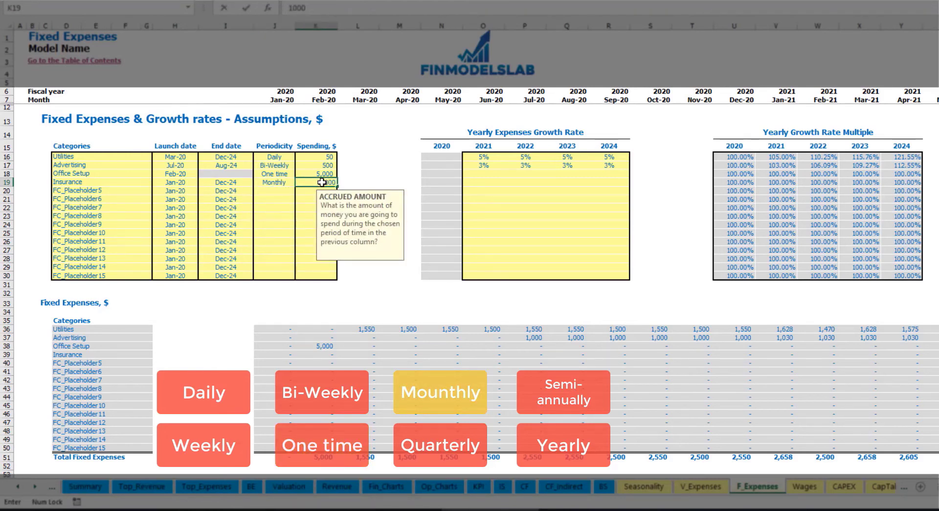
Step: Set the Insurance yearly expenses growth rates to 5% for 2021, 3% for 2022, 2% for 2023 and 1% for 2024
click(483, 183)
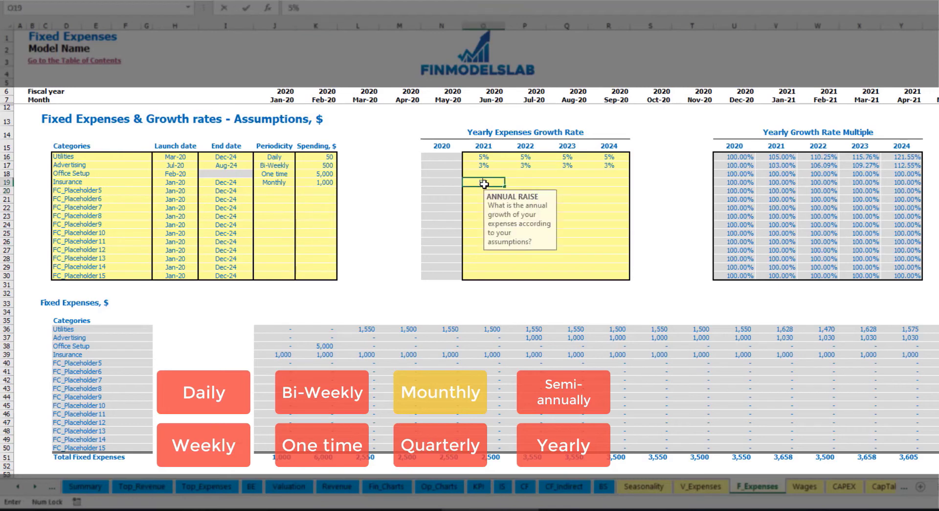
text(5%)
key(Return)
key(Right)
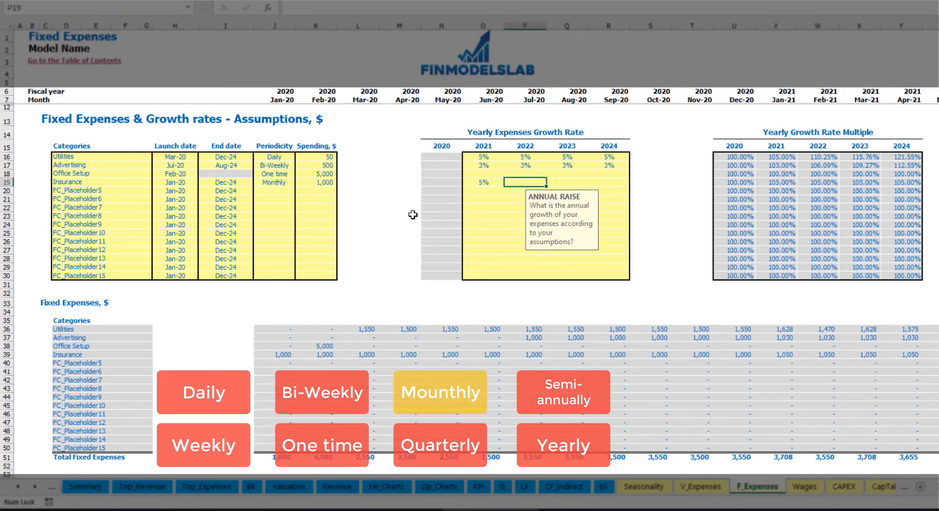
text(3%)
key(Return)
key(Right)
text(2%)
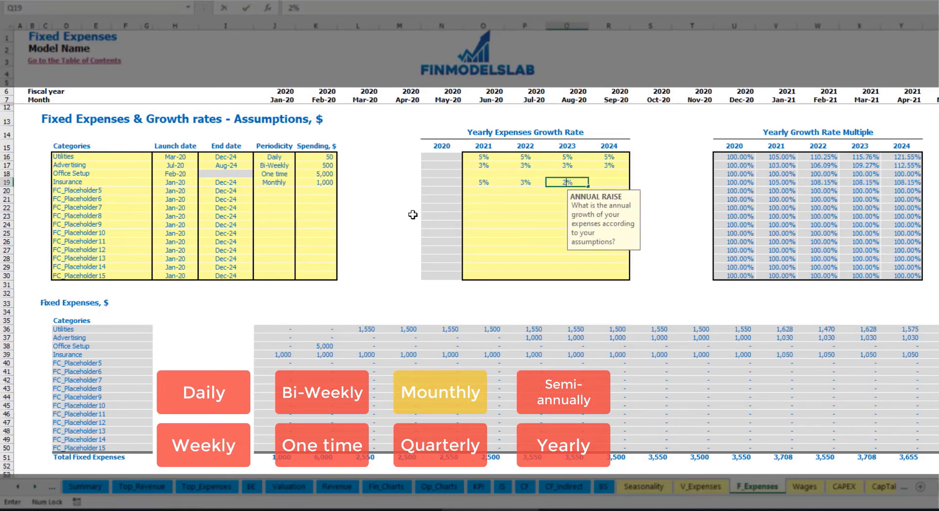
key(Right)
text(1%)
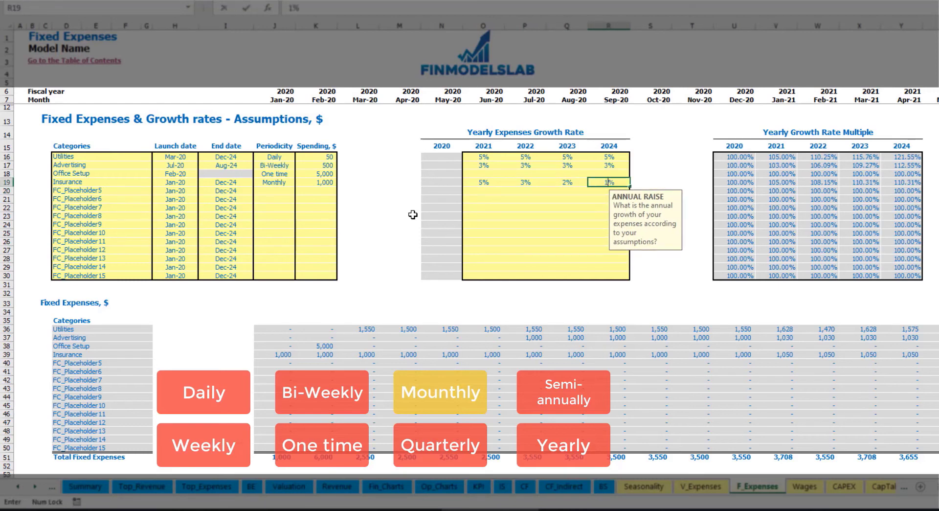
key(Return)
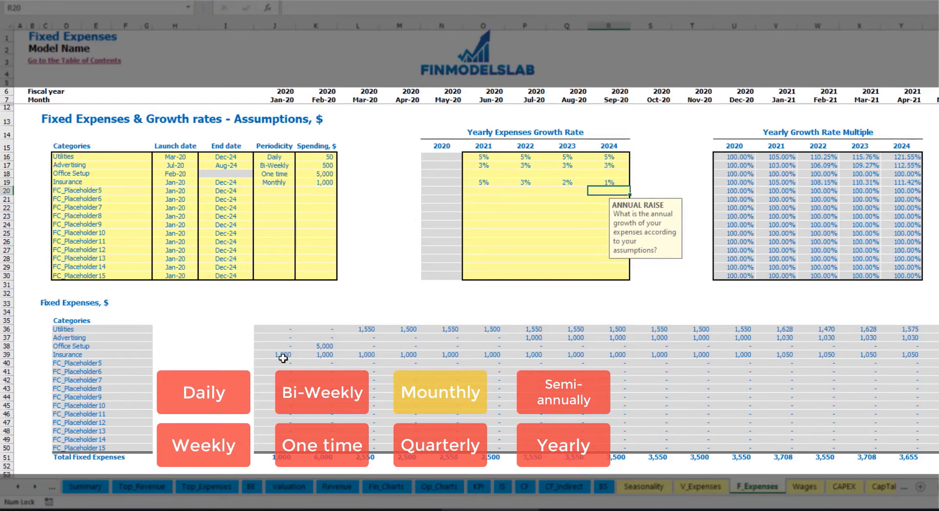
Step: Examine the monthly Insurance expenses across 2020 and 2021 in the Fixed Expenses table
drag(283, 354, 763, 354)
click(763, 354)
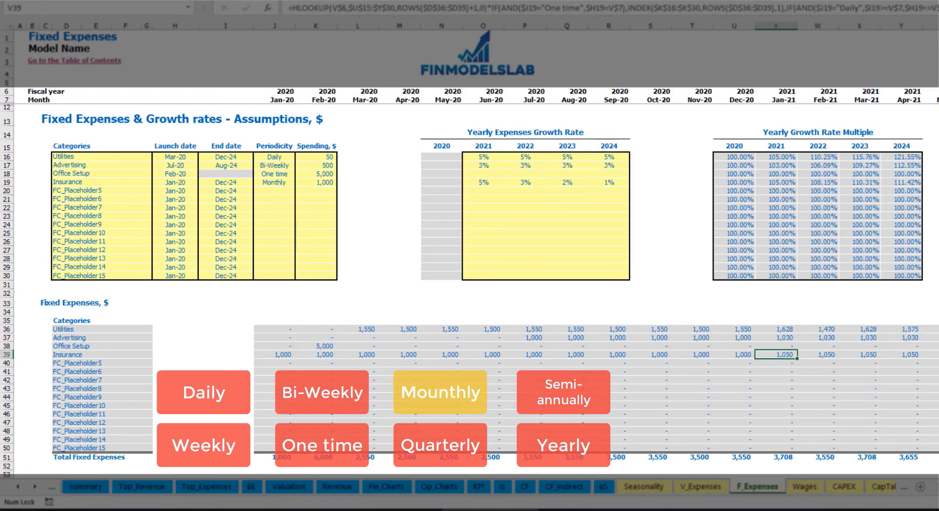
scroll(470, 240, right, 5)
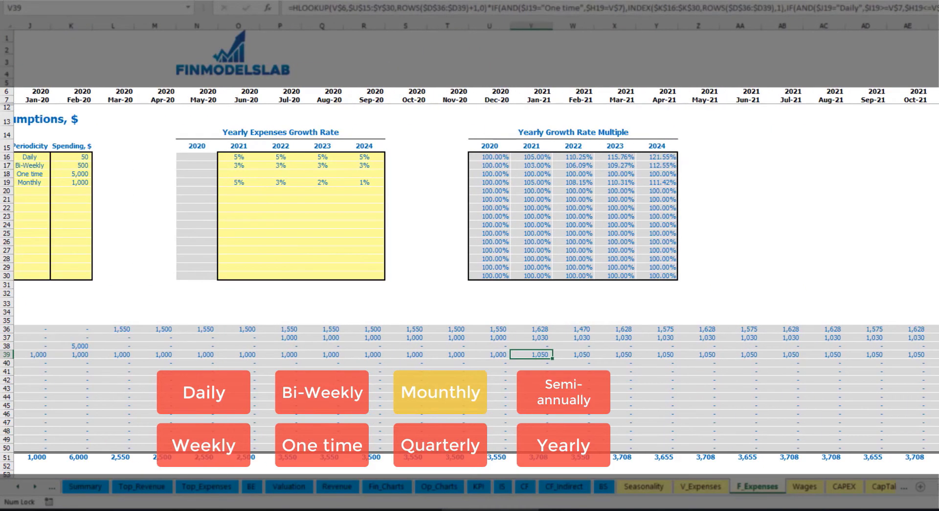
click(938, 25)
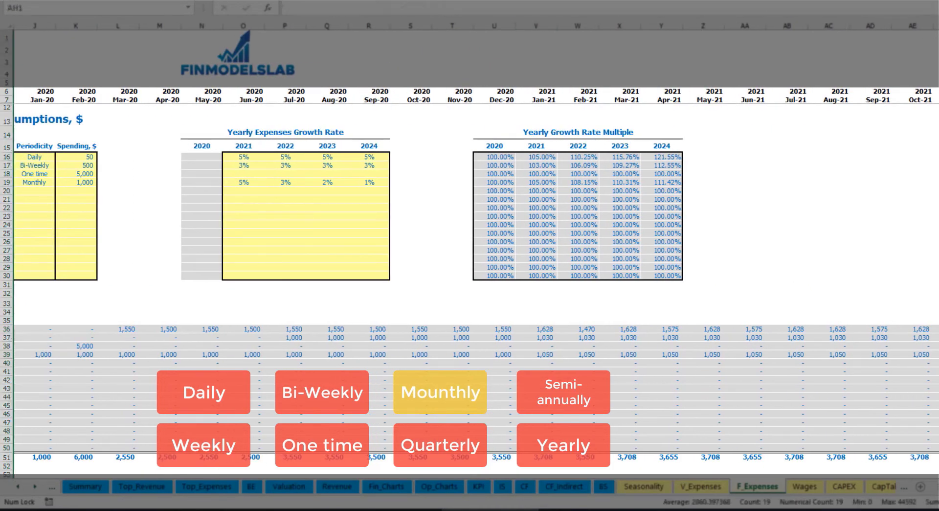
click(938, 354)
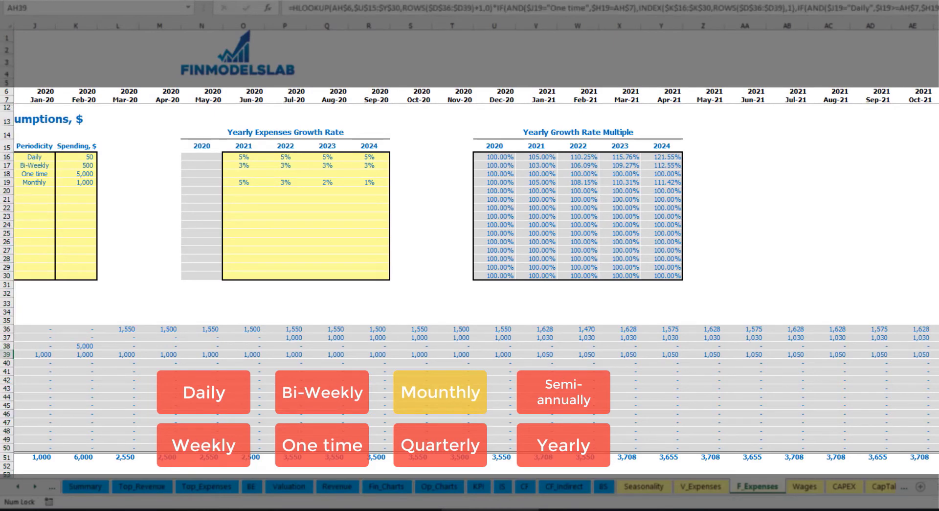
scroll(719, 377, left, 5)
Step: Change the Insurance periodicity to Quarterly and check its expenses for January, April and July 2020
click(284, 182)
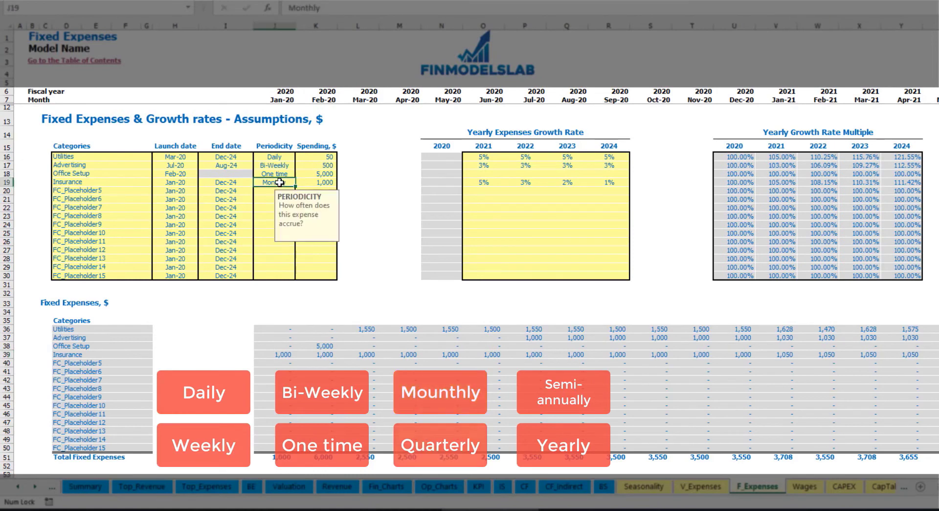
click(297, 183)
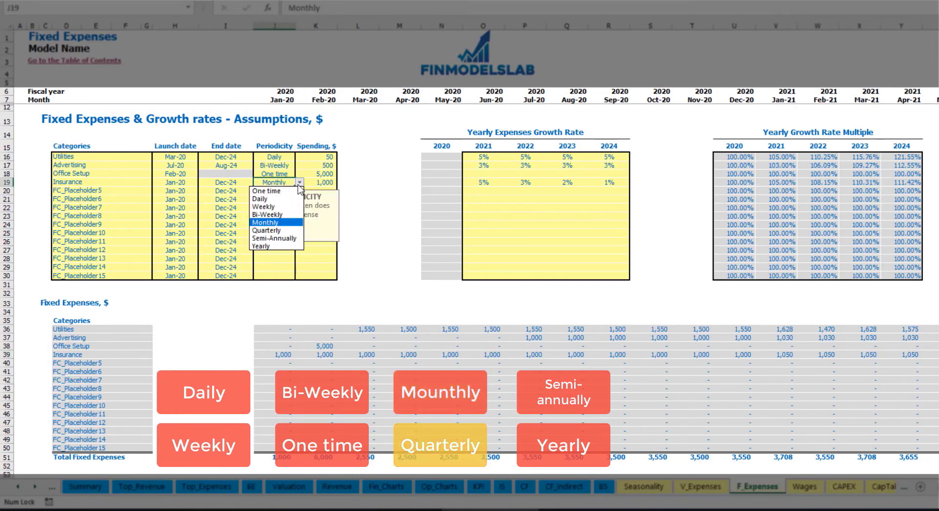
click(286, 224)
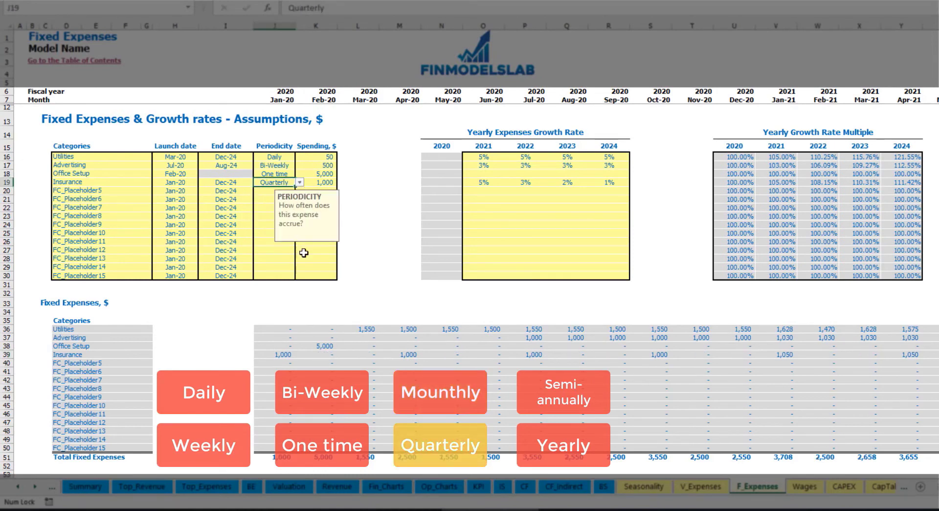
click(276, 356)
click(409, 354)
click(525, 354)
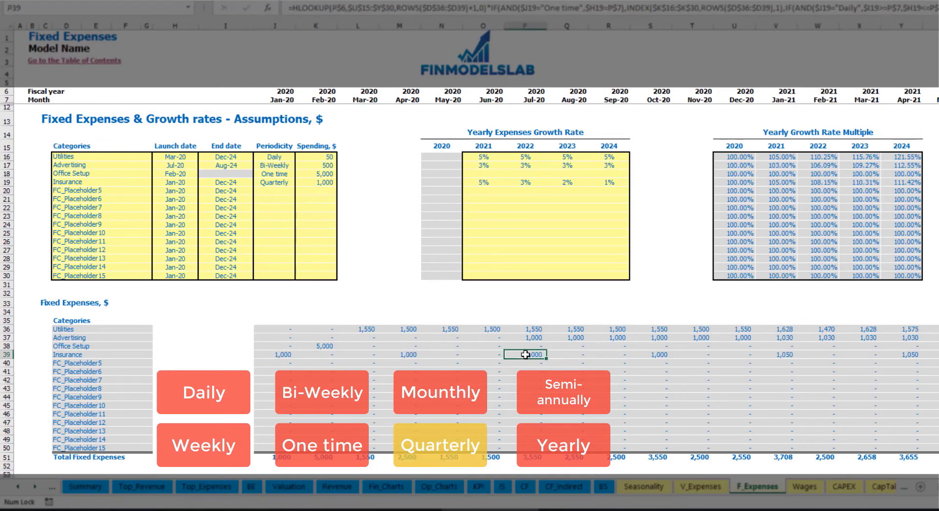
Step: Change the Insurance launch date to Feb-20 and check its quarterly expenses for February, May and August 2020
click(191, 181)
click(201, 182)
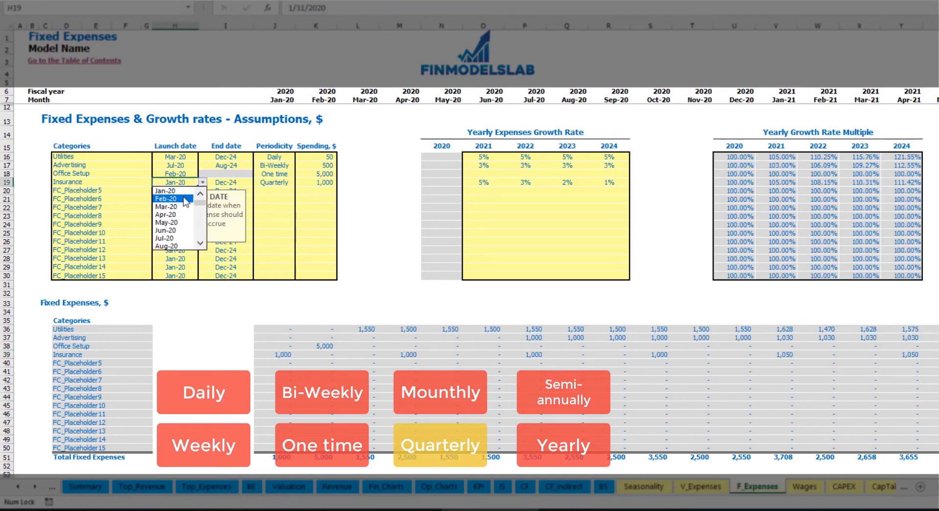
click(185, 199)
click(320, 354)
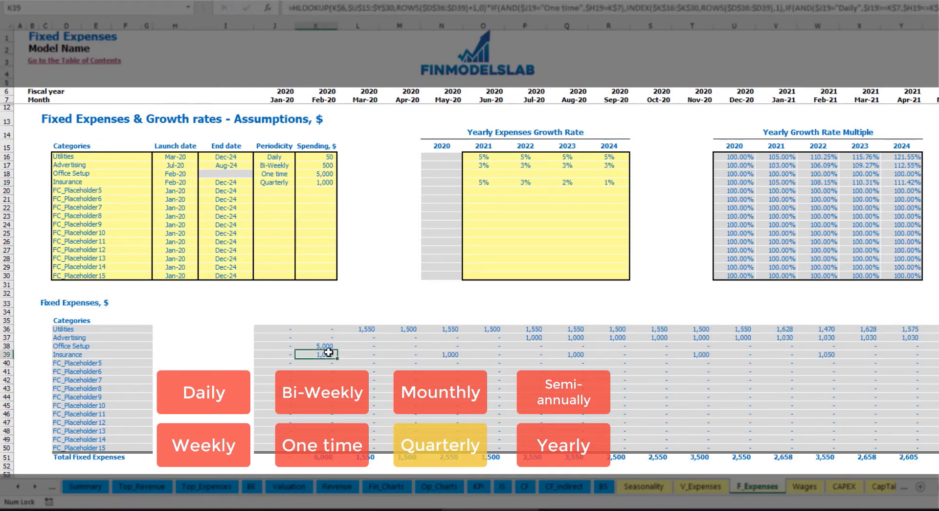
click(450, 354)
click(574, 353)
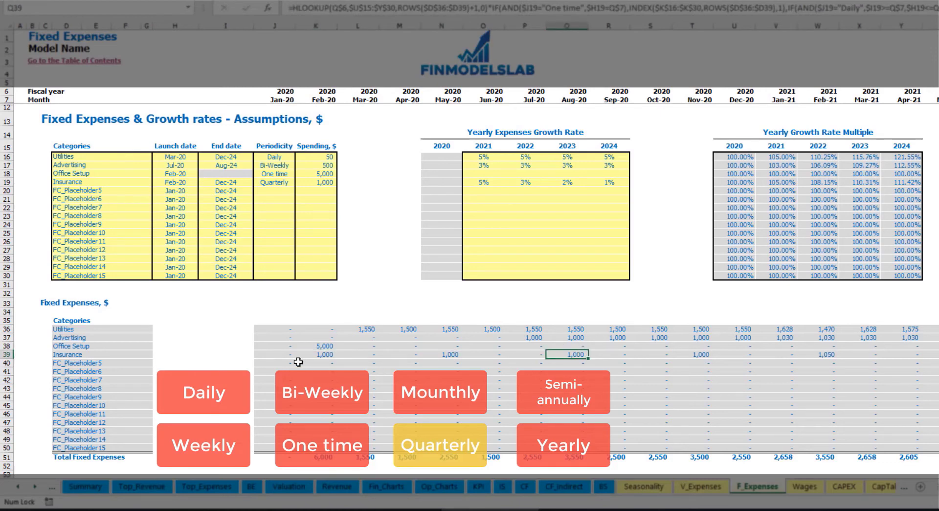
click(314, 358)
click(454, 355)
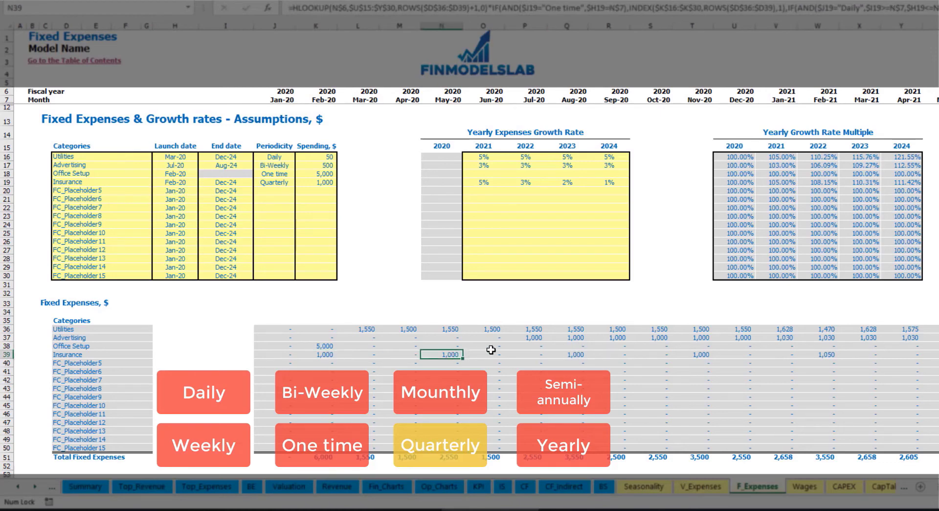
Step: Change the Insurance periodicity to Semi-Annually and check its expenses from February 2020 through February 2021
click(293, 183)
click(300, 182)
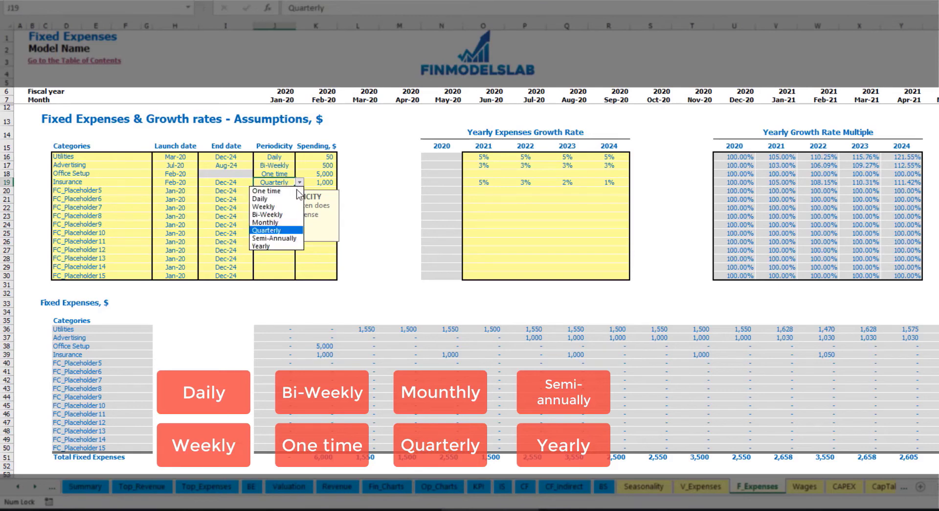
click(289, 238)
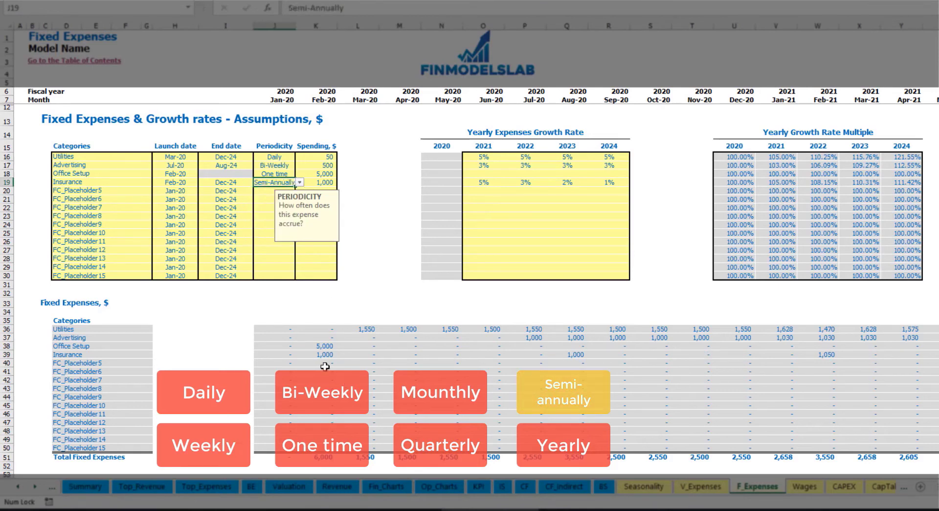
drag(320, 354, 783, 355)
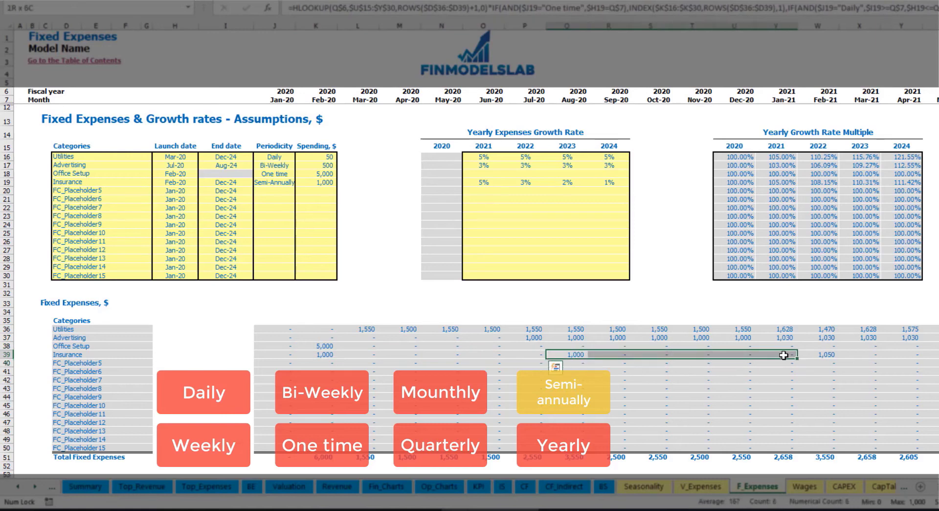
click(812, 363)
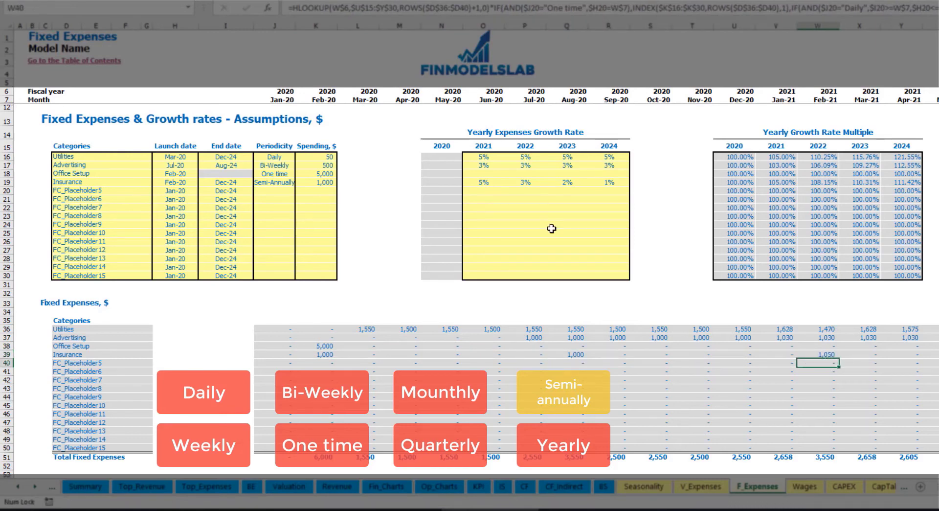
Step: Set the Insurance periodicity to Yearly and check its expenses across 2020 and early 2021
click(286, 184)
click(300, 182)
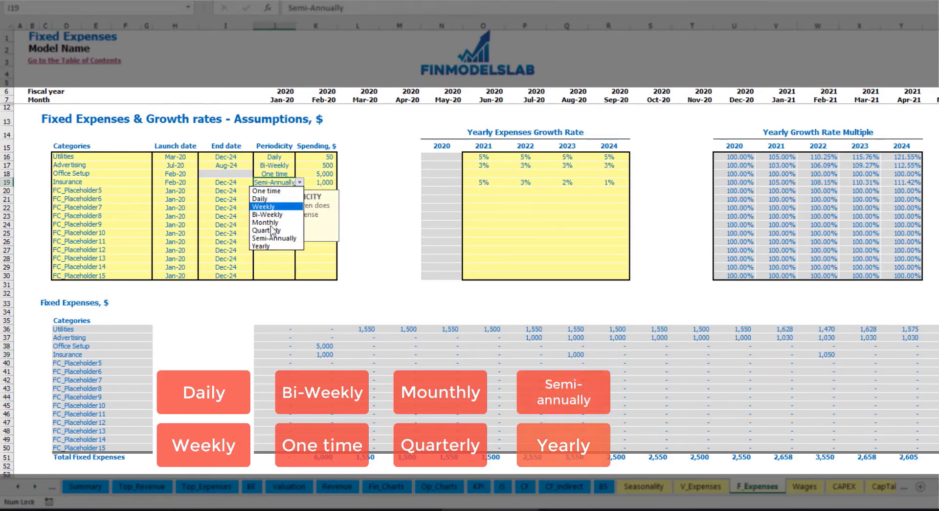
click(268, 246)
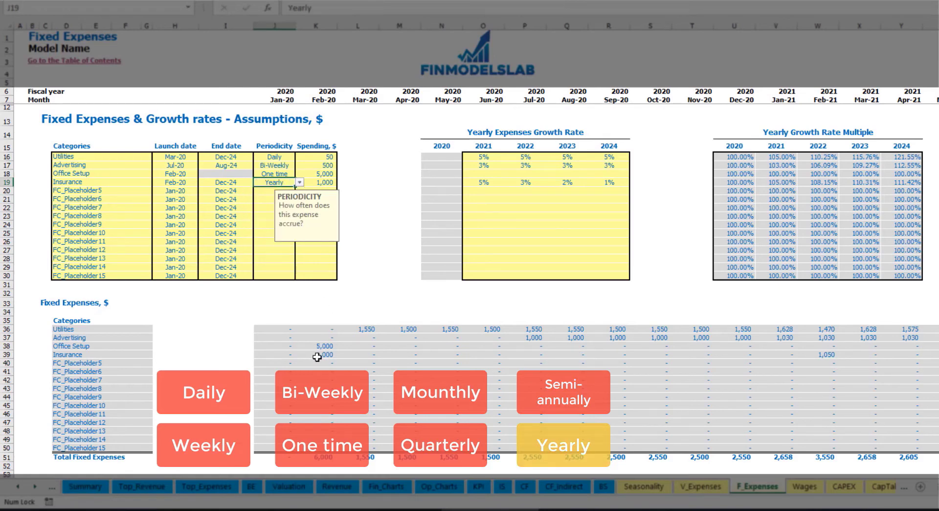
drag(317, 356, 938, 359)
Step: Review the Insurance launch and end dates and the monthly amounts in the Fixed Expenses table
click(181, 182)
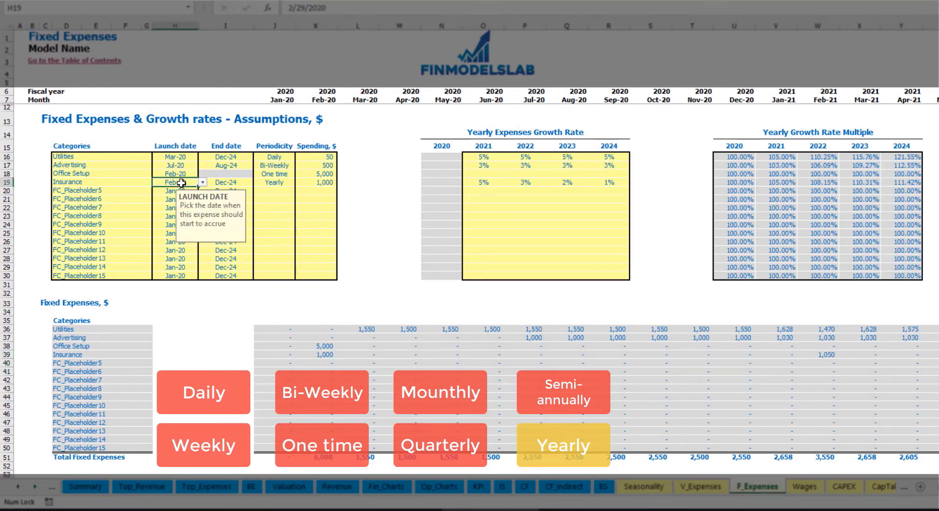
click(227, 183)
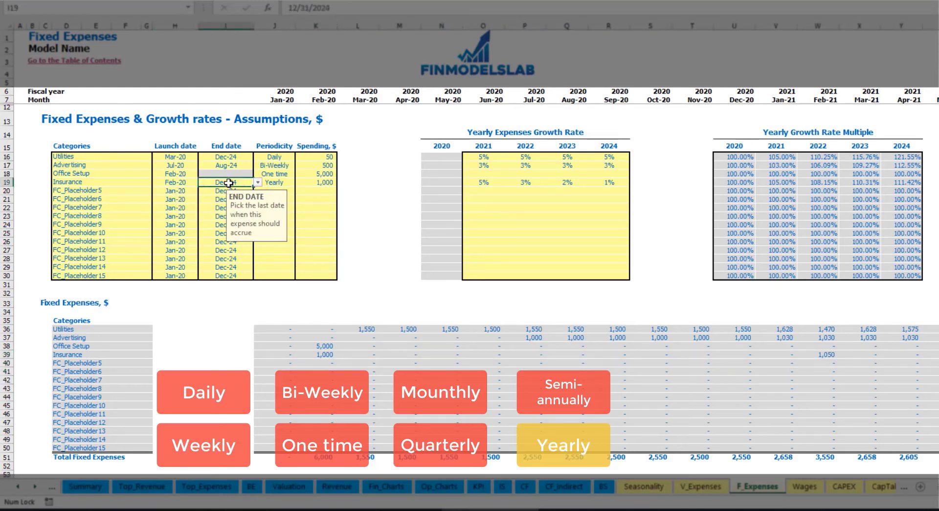
click(642, 279)
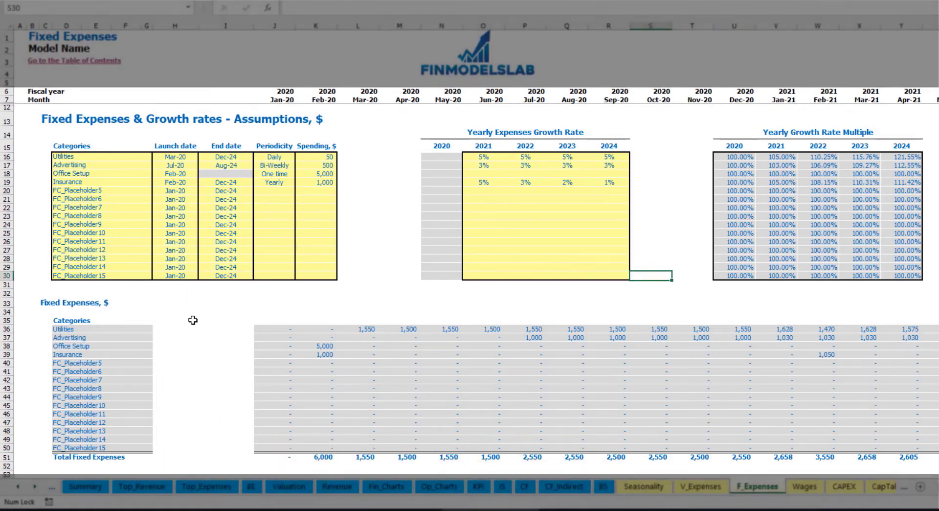
drag(273, 331, 857, 445)
Step: Open the IS sheet and expand the Total Fixed Expenses group to examine its individual categories
click(501, 485)
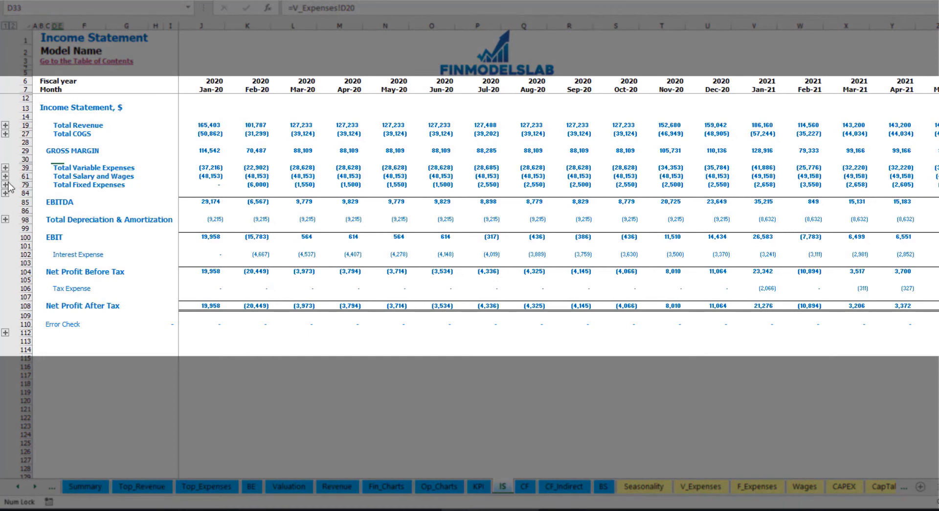
click(54, 185)
click(6, 184)
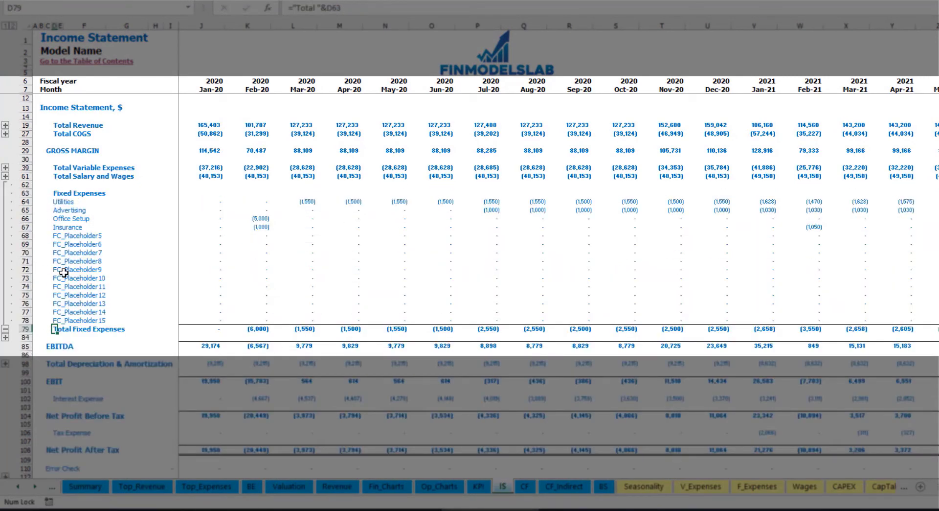
drag(29, 202, 62, 320)
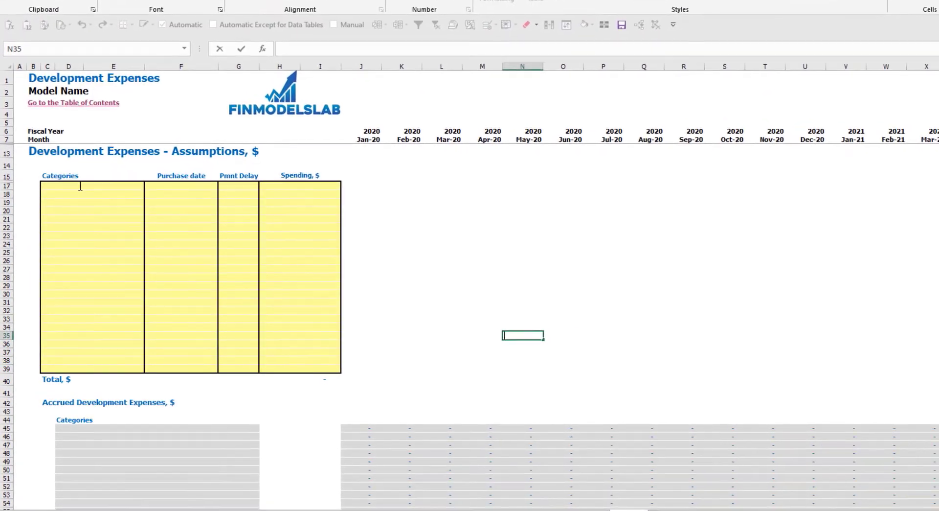
Step: Enter Kitchen and Other dev exp as the first two categories in the Development Expenses assumptions
click(71, 204)
text(Kitc)
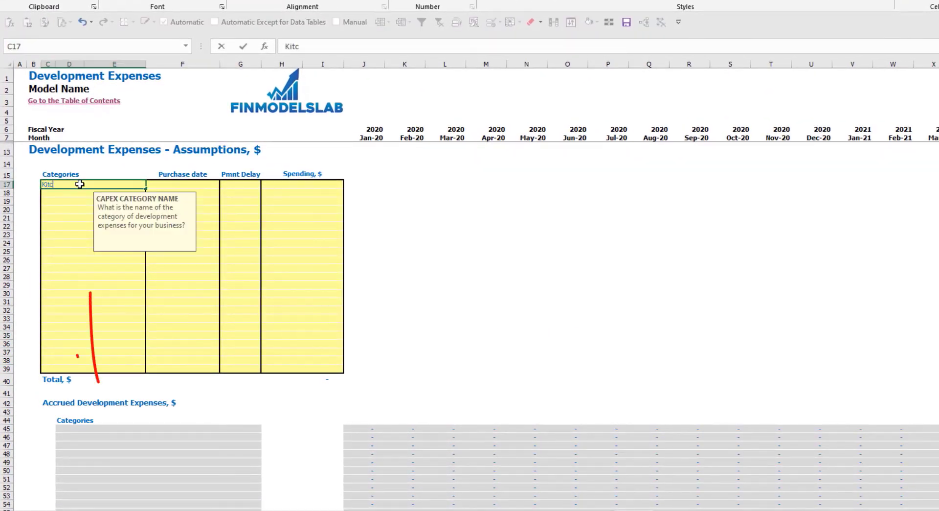
text(hen)
key(Return)
text(Other dev exp)
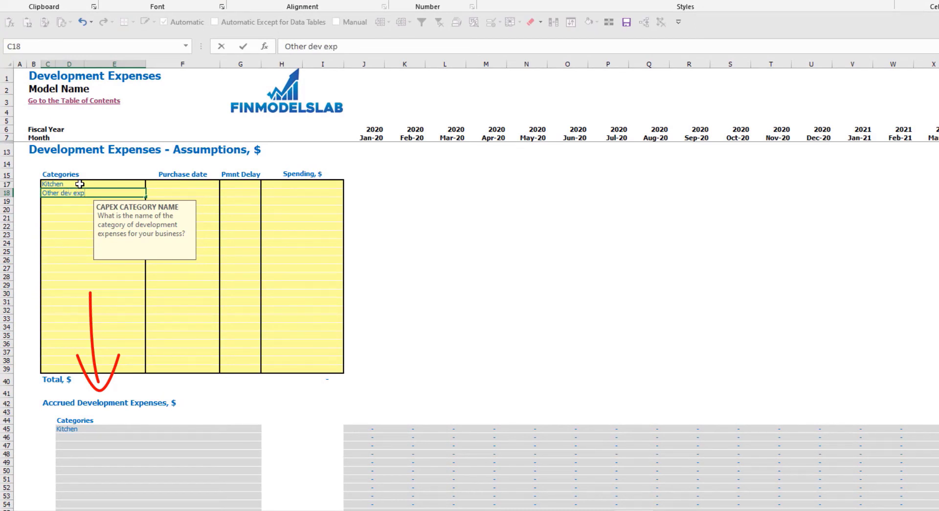
key(Return)
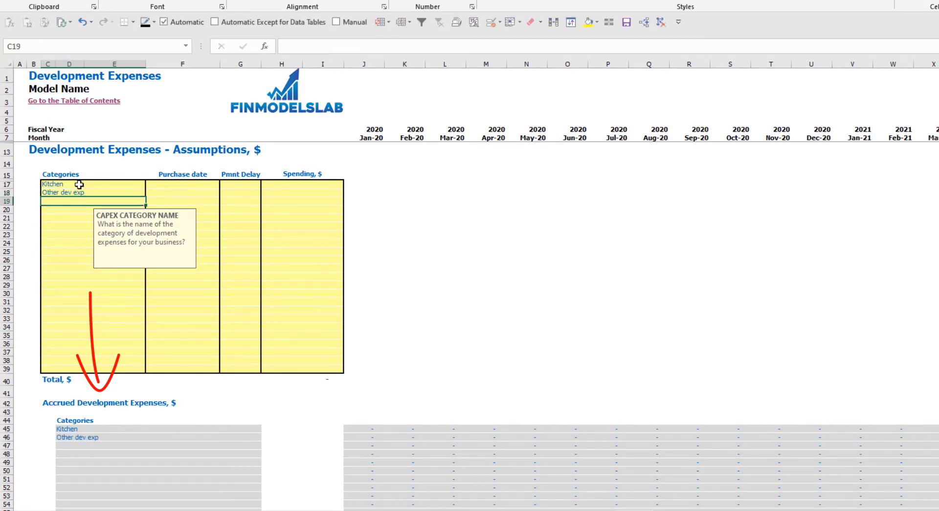
Step: Set the purchase dates to Feb-20 for Kitchen and Mar-20 for Other dev exp
click(197, 181)
click(224, 185)
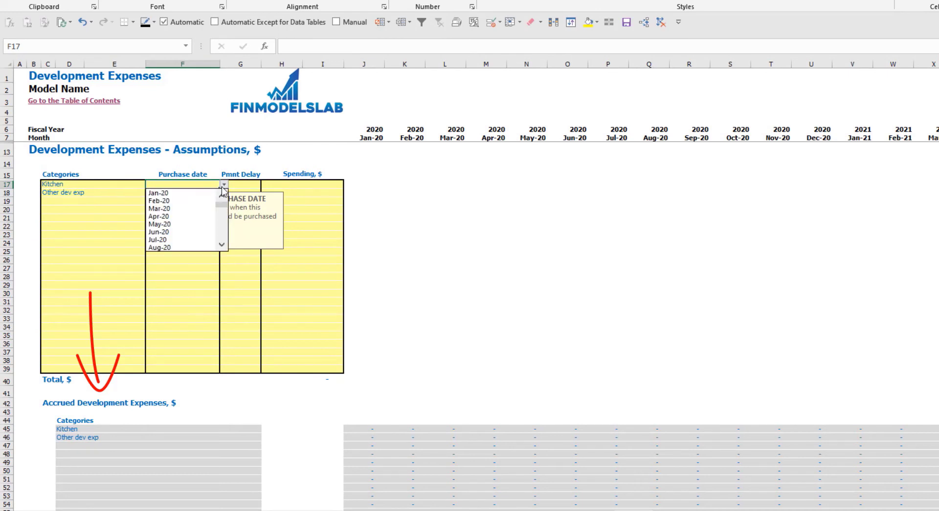
click(194, 205)
click(179, 191)
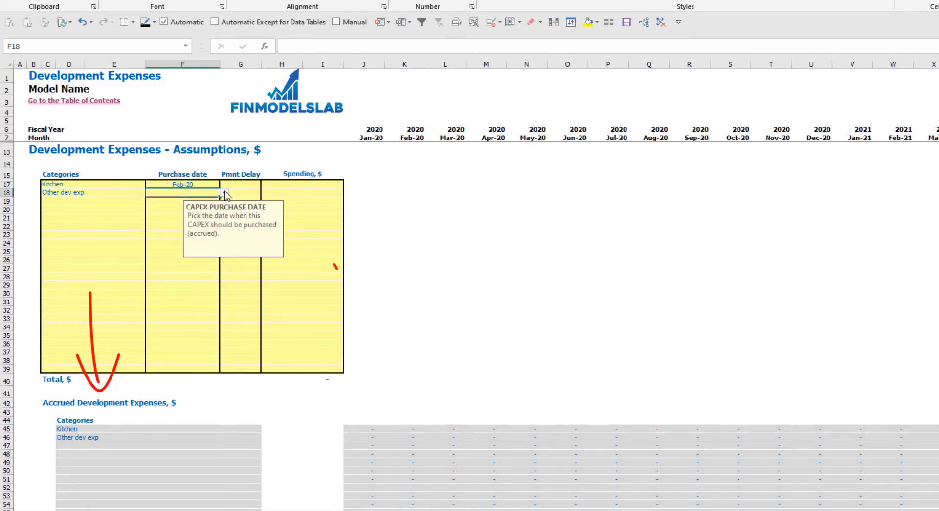
click(224, 192)
click(185, 219)
Step: Enter spending of 50,000 for Kitchen and 10,000 for Other dev exp
click(306, 185)
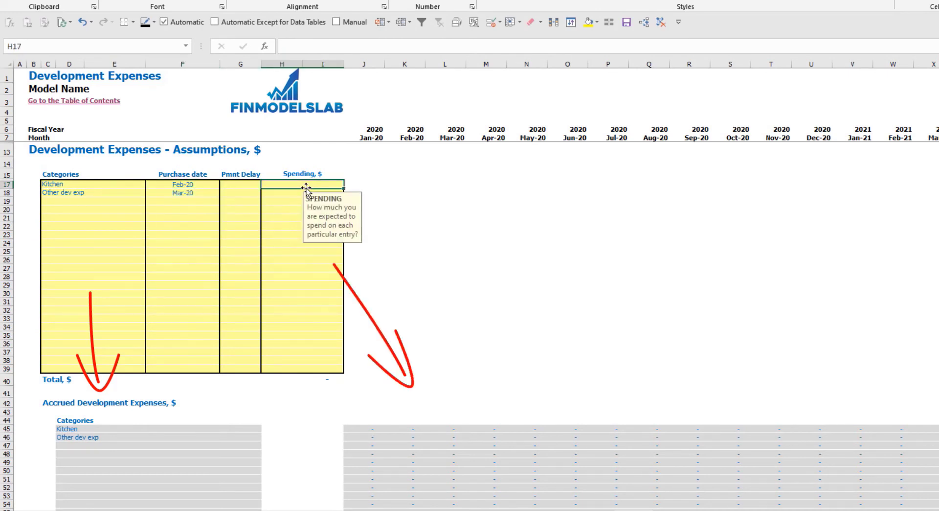
text(50,000)
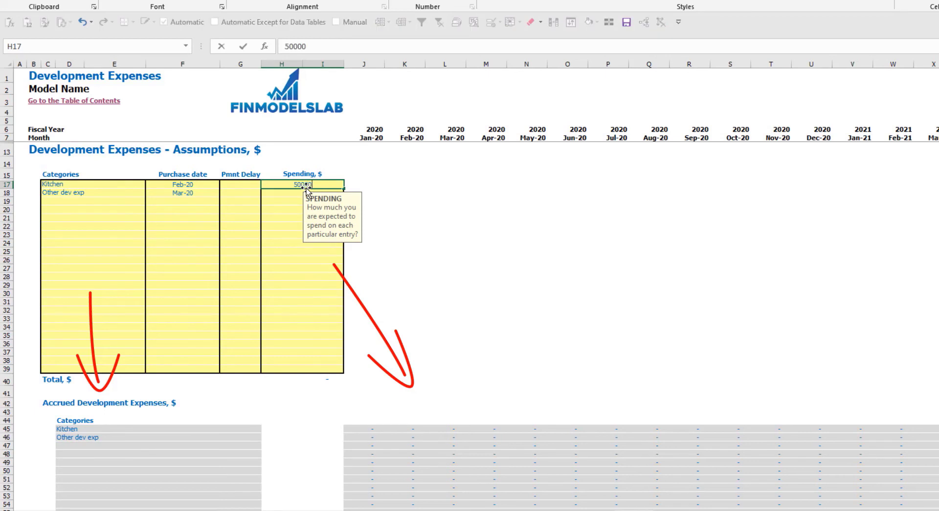
key(Return)
text(10000)
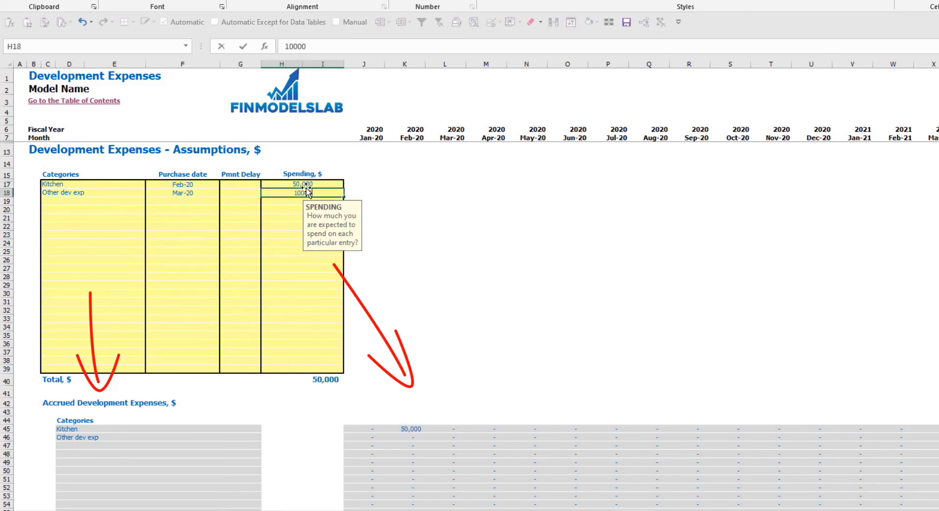
key(Return)
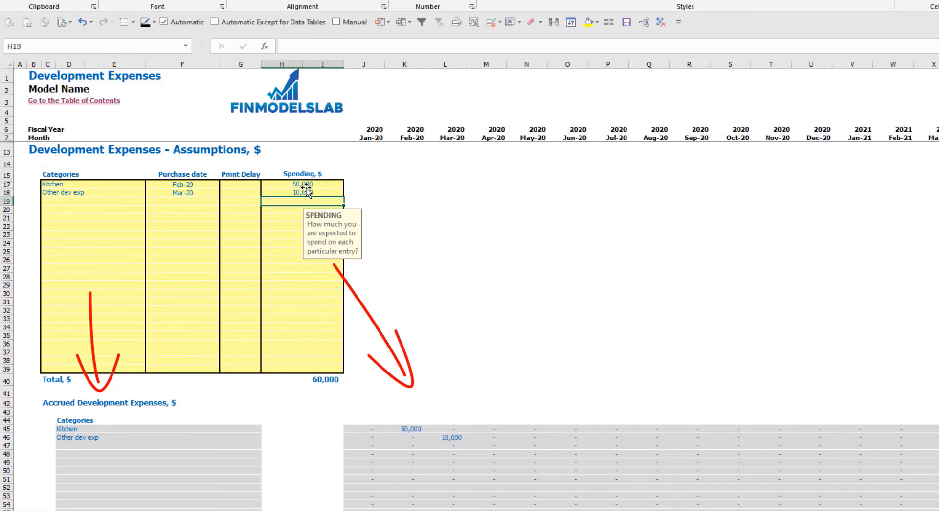
Step: Set the Kitchen payment delay to 2M and check its April 2020 amount in Paid Development Expenses
click(243, 188)
click(264, 184)
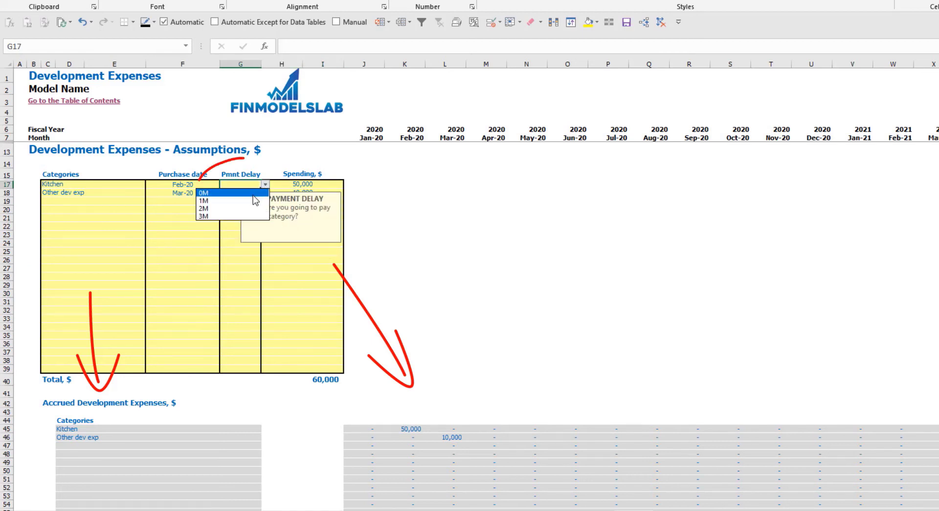
click(249, 208)
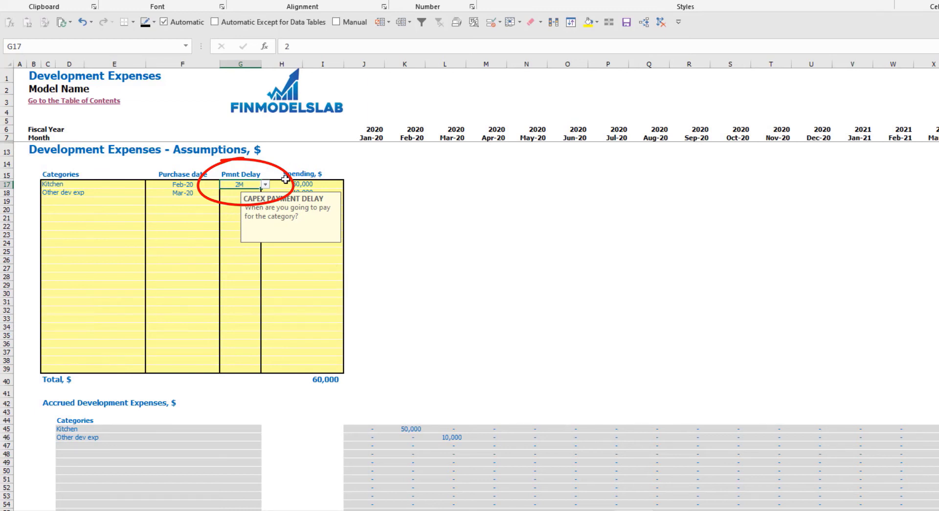
scroll(345, 251, down, 10)
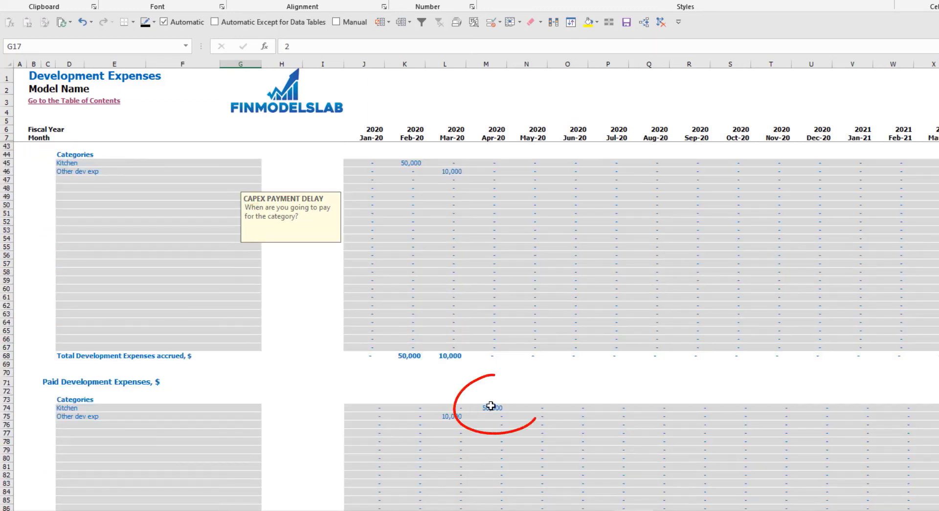
click(487, 408)
scroll(220, 236, up, 10)
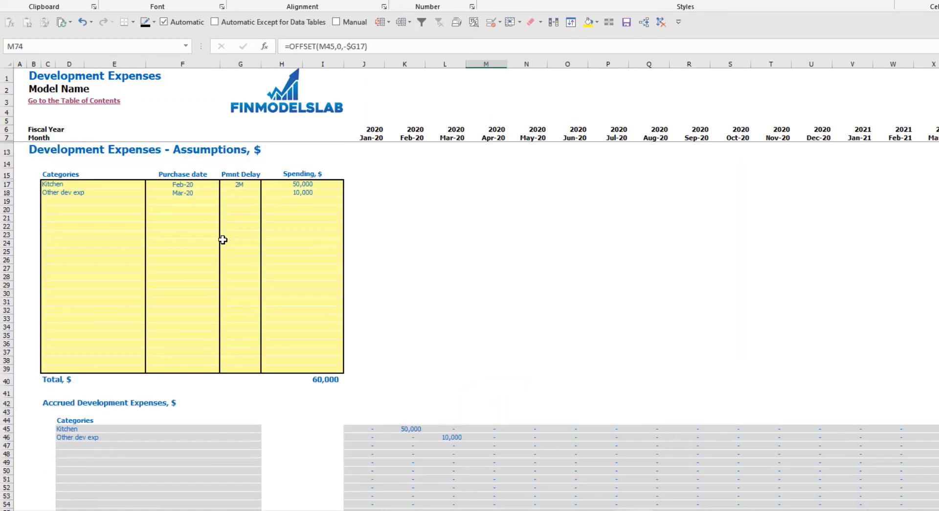
Step: Set the Other dev exp payment delay to 3M and check its June 2020 amount in Paid Development Expenses
click(249, 193)
click(265, 193)
click(208, 225)
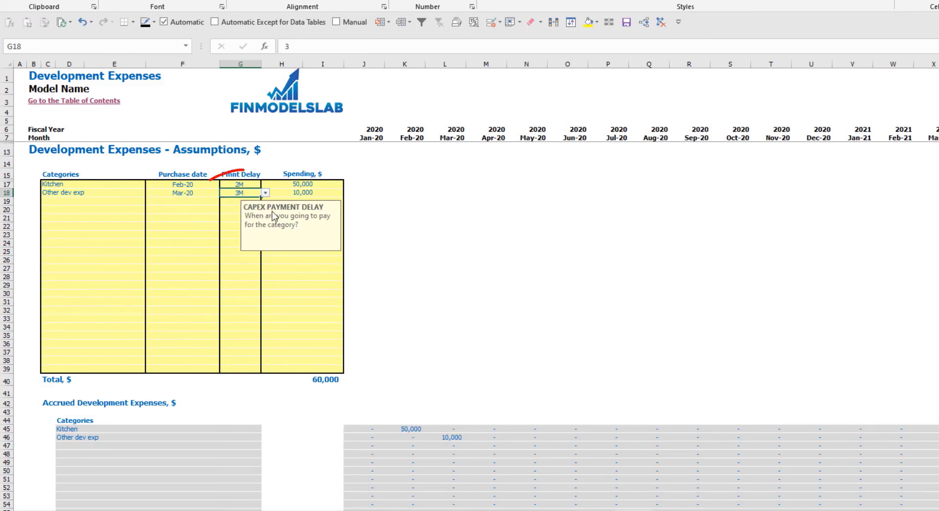
scroll(480, 345, down, 10)
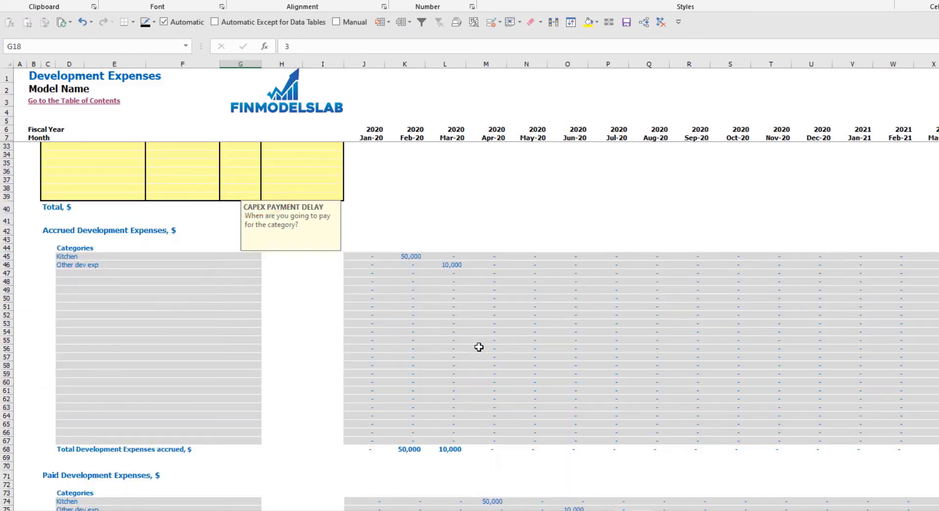
click(573, 423)
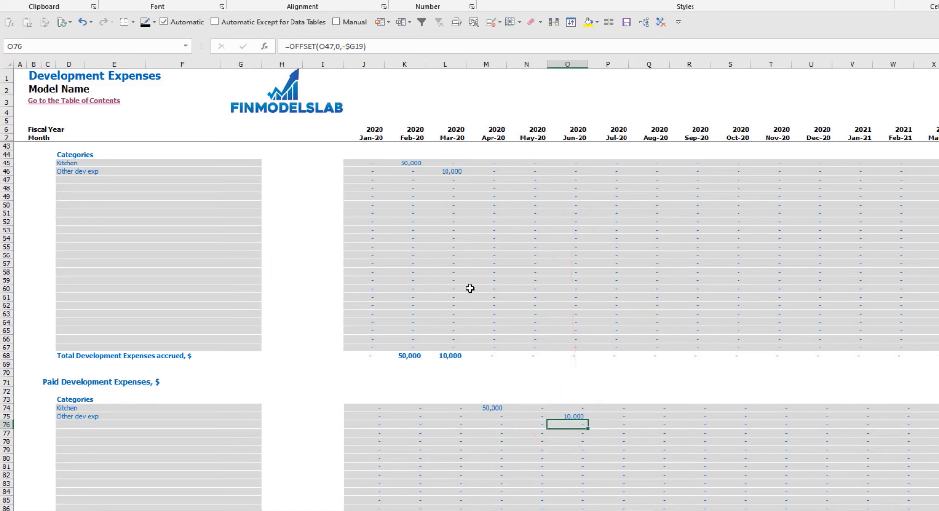
scroll(354, 284, up, 10)
click(269, 381)
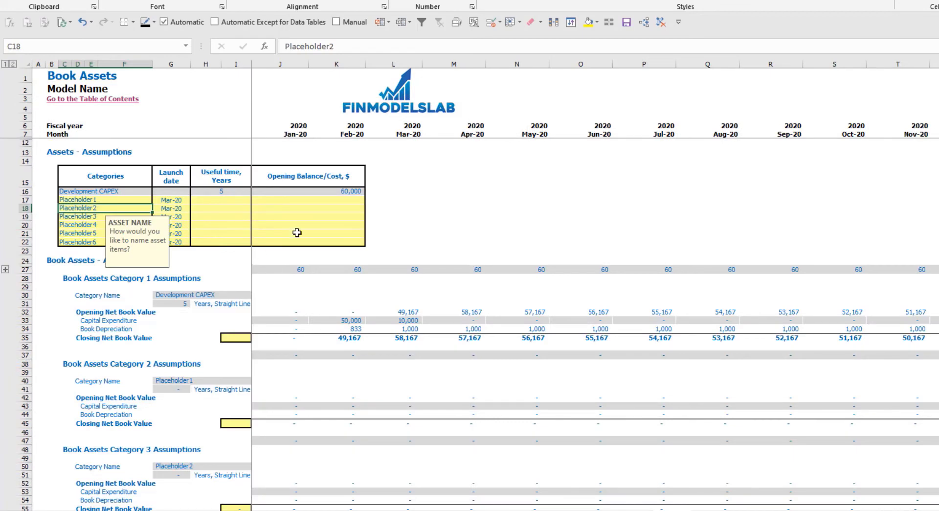
Step: On the Book Assets sheet, examine the Development CAPEX assumptions and its book depreciation and closing net book value from February to June 2020
drag(130, 190, 322, 190)
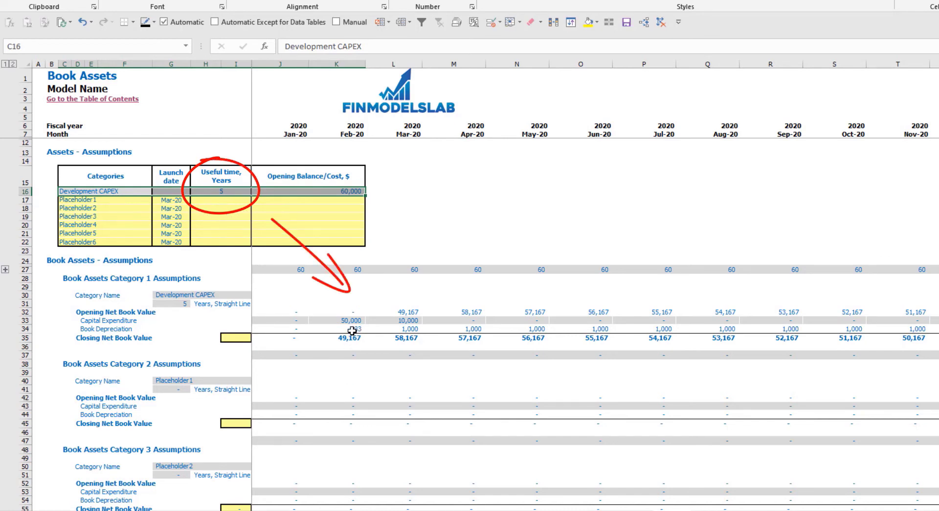
drag(351, 331, 605, 331)
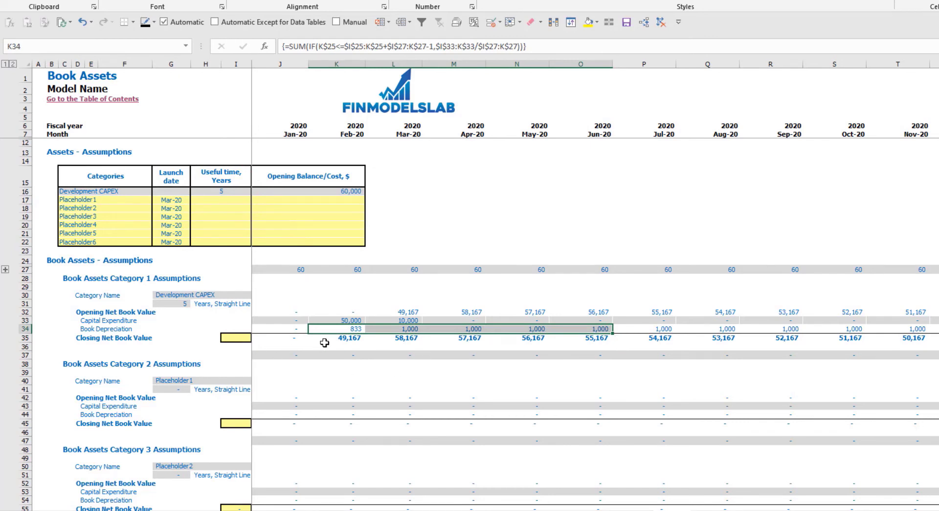
drag(338, 340, 597, 338)
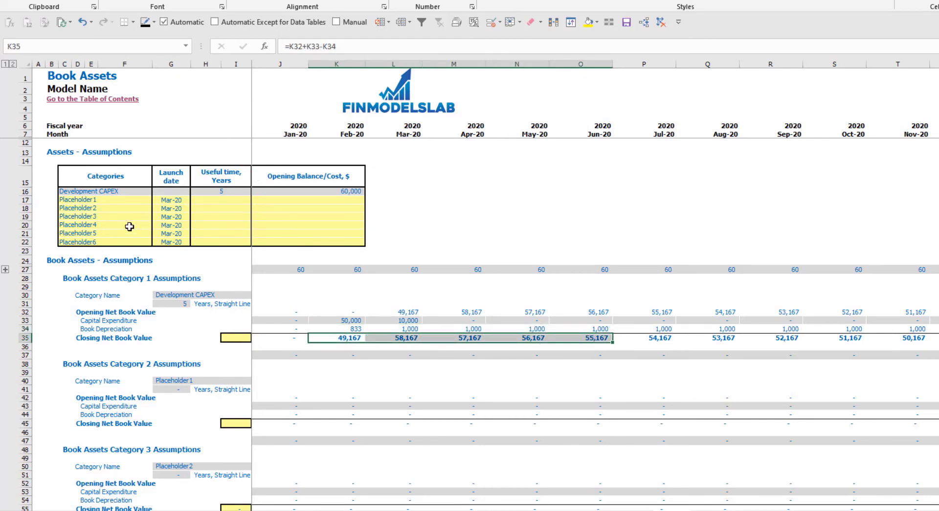
Step: Rename the first placeholder asset category to Other CAPEX and set its launch date to Jun-20
drag(109, 204, 109, 238)
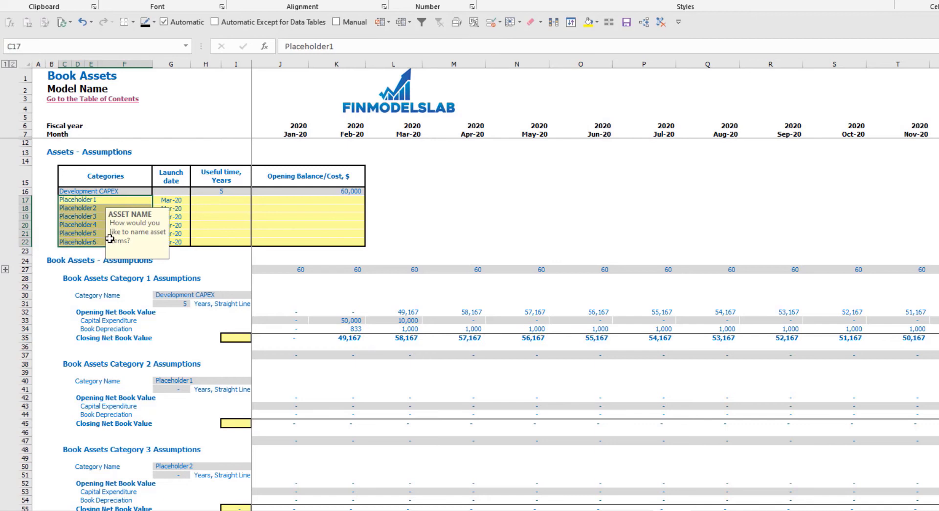
click(85, 200)
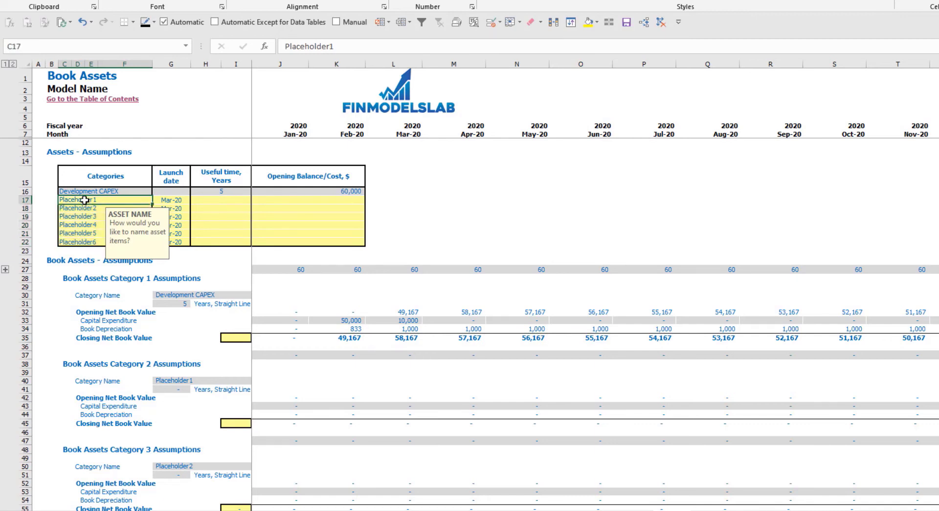
text(Ot)
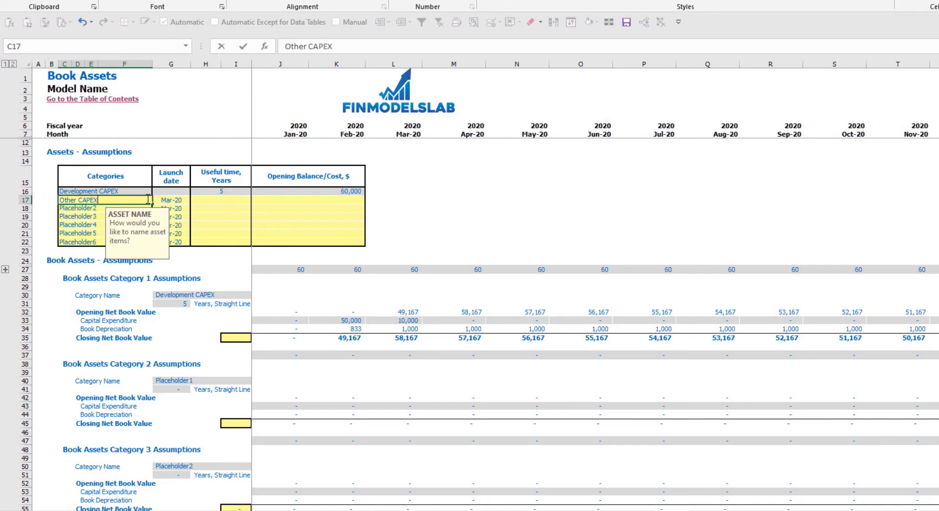
text(her CAPEX)
click(182, 200)
click(195, 200)
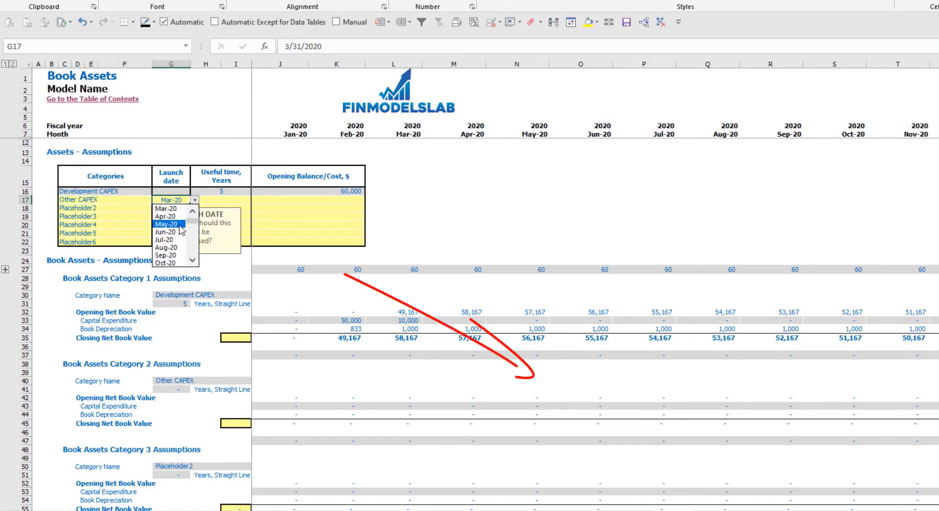
click(166, 231)
Step: Set the Other CAPEX useful time to 3 years and its opening balance/cost to 5,000
click(235, 200)
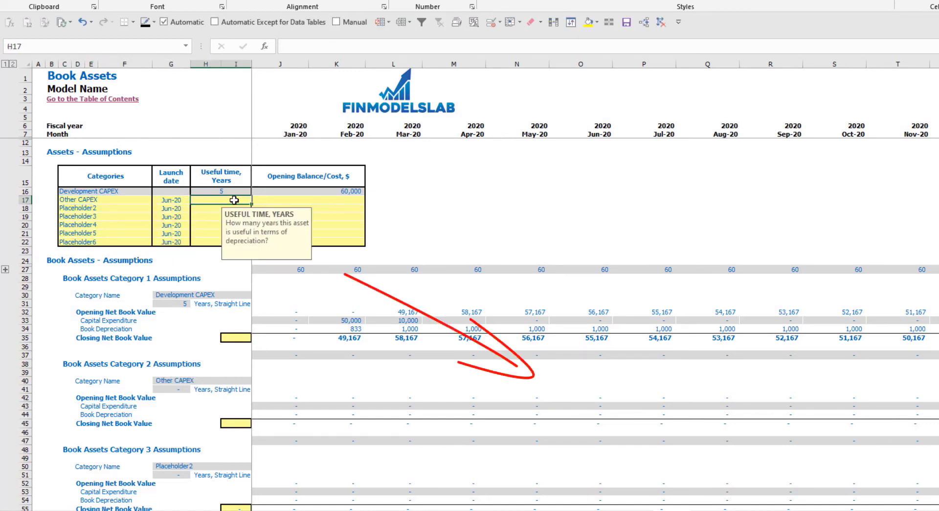
text(3)
key(Return)
click(300, 197)
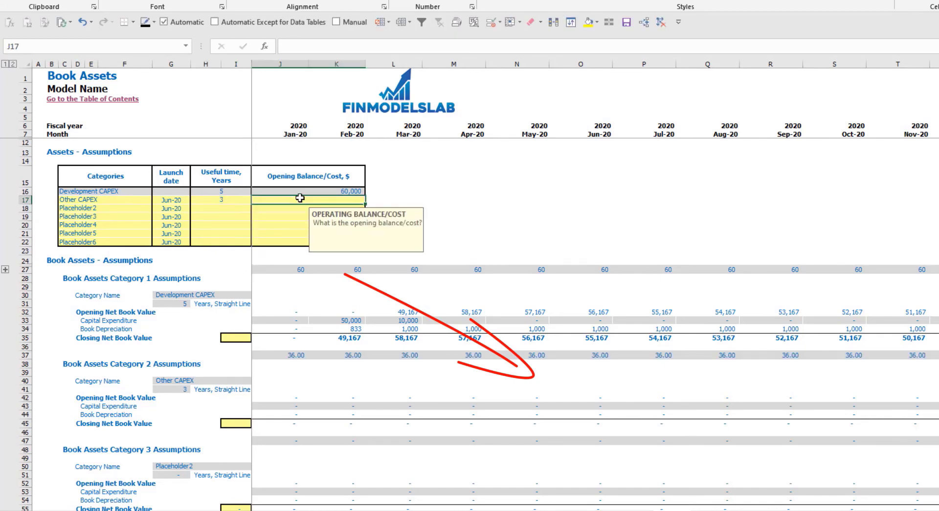
text(5,00)
text(00)
key(Return)
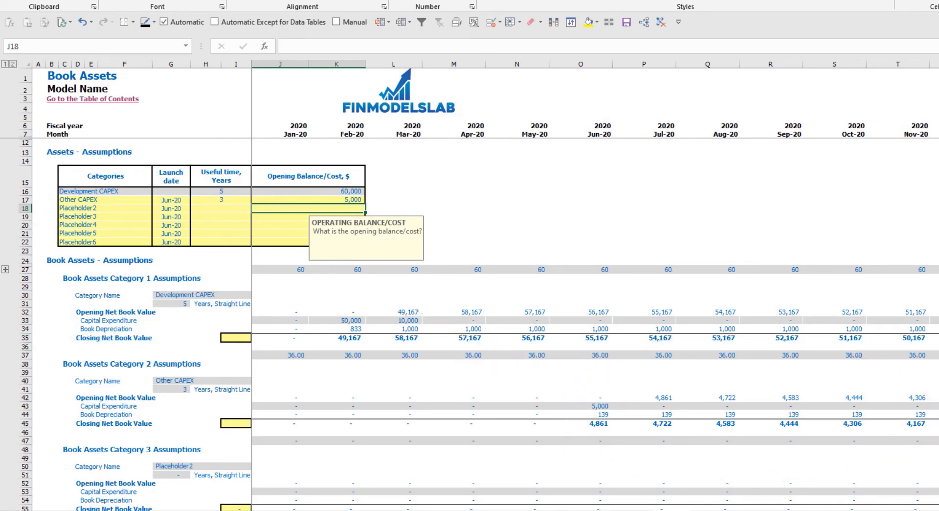
Step: Check Total Depreciation & Amortization on the Income Statement and Fixed Assets Capital Expenditure on the Cash Flow Statement
key(ctrl+Page_Down)
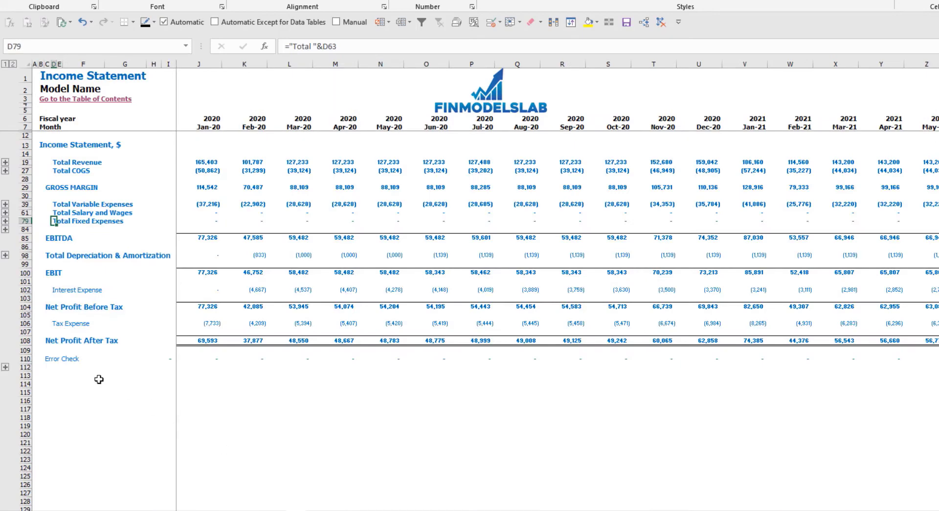
click(23, 255)
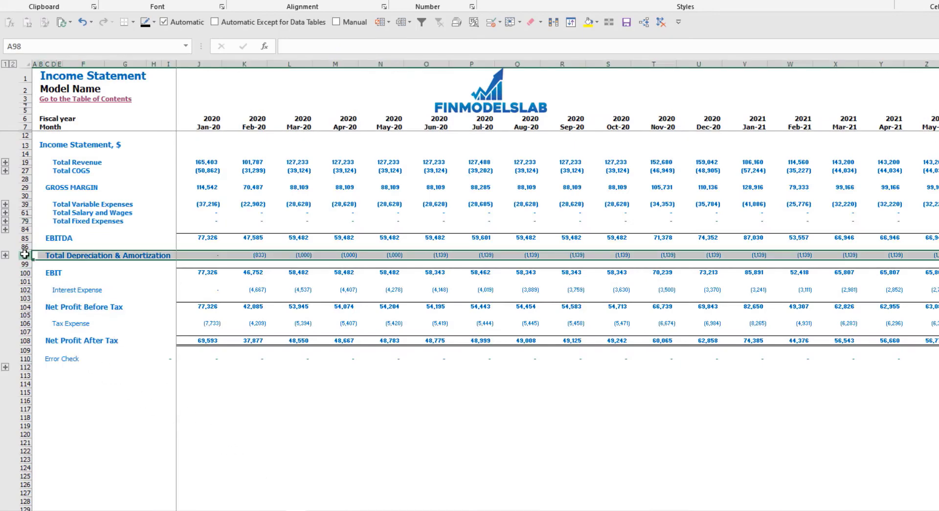
key(ctrl+Page_Down)
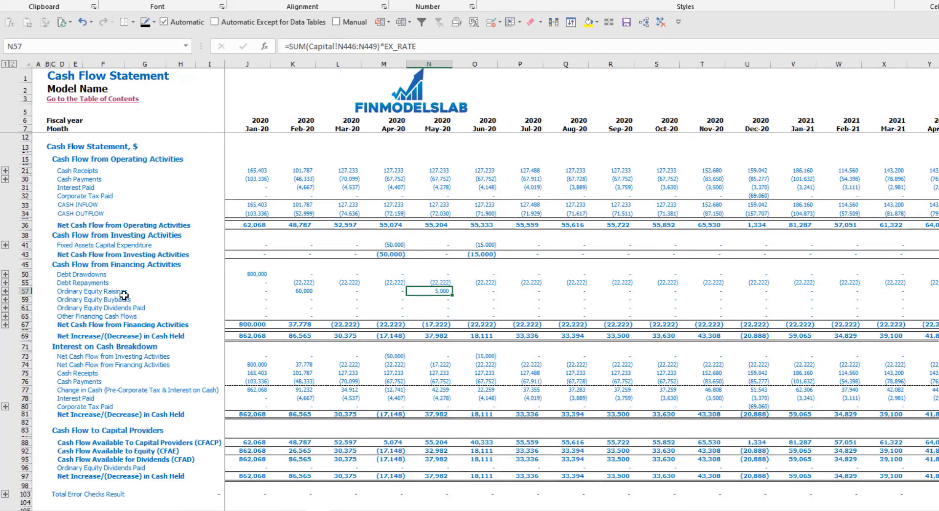
click(26, 246)
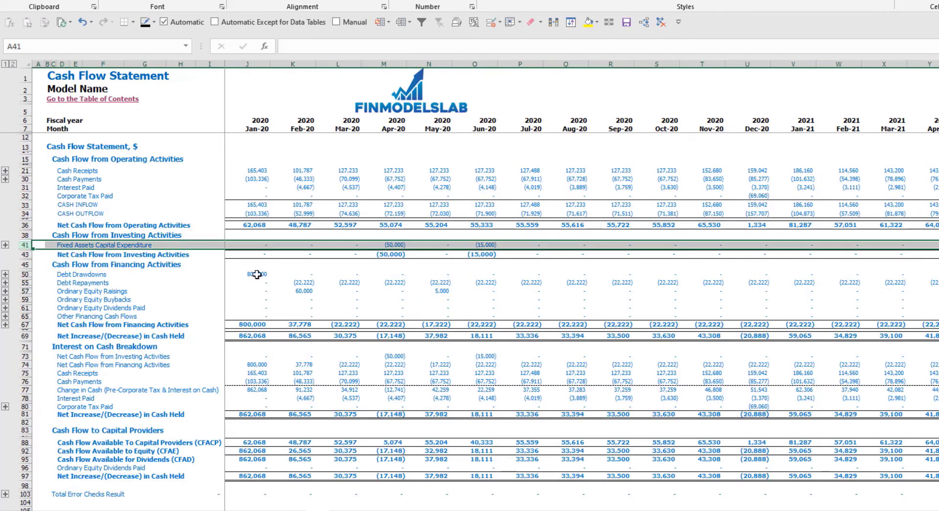
Step: On the Balance Sheet, examine the Fixed Assets, Assets Closing Net Book Value and CAPEX Prepayment rows
key(ctrl+Page_Down)
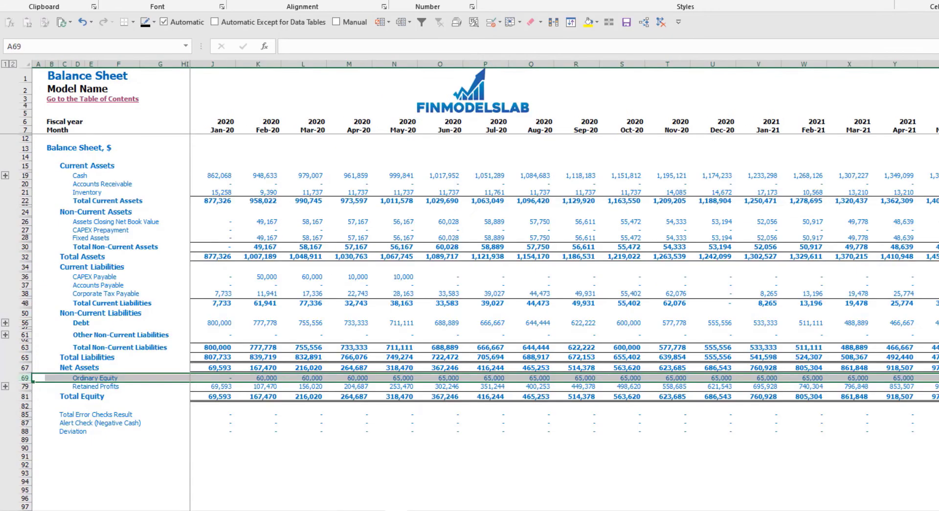
click(24, 237)
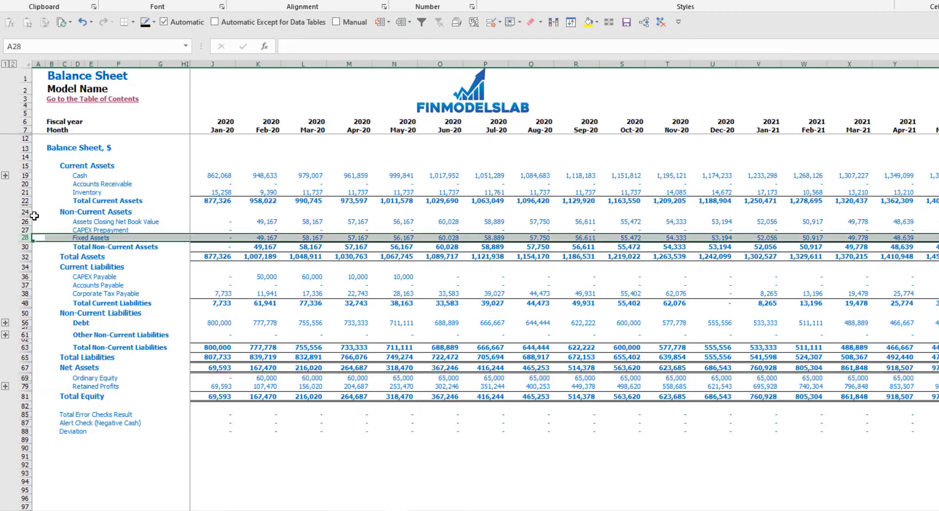
click(23, 221)
click(25, 230)
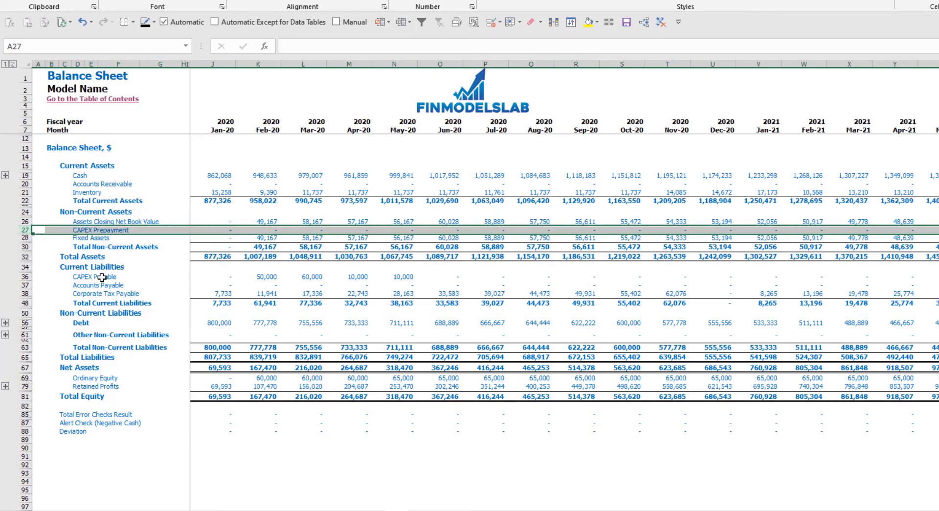
Step: Compare the Balance Sheet's CAPEX Payable row with the Kitchen and Other dev exp payment delays on the Development Expenses sheet
click(25, 277)
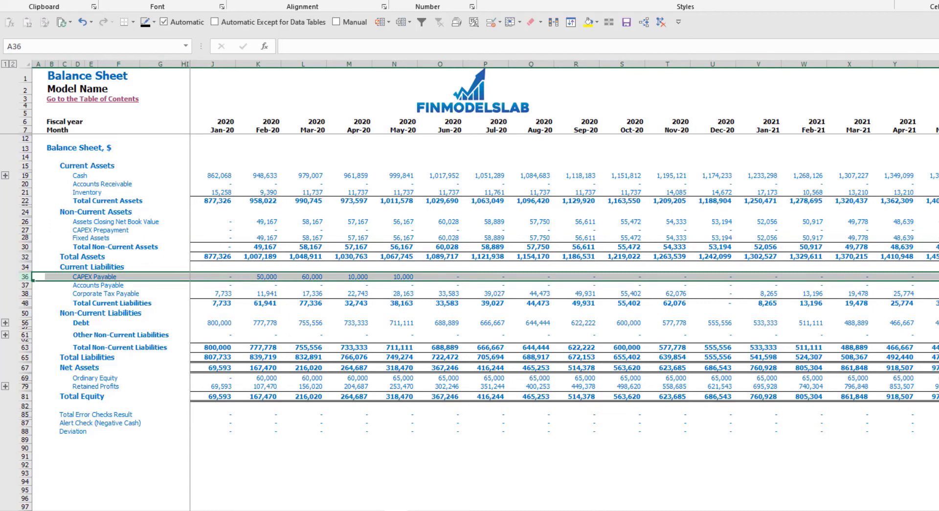
click(630, 510)
click(248, 184)
click(232, 193)
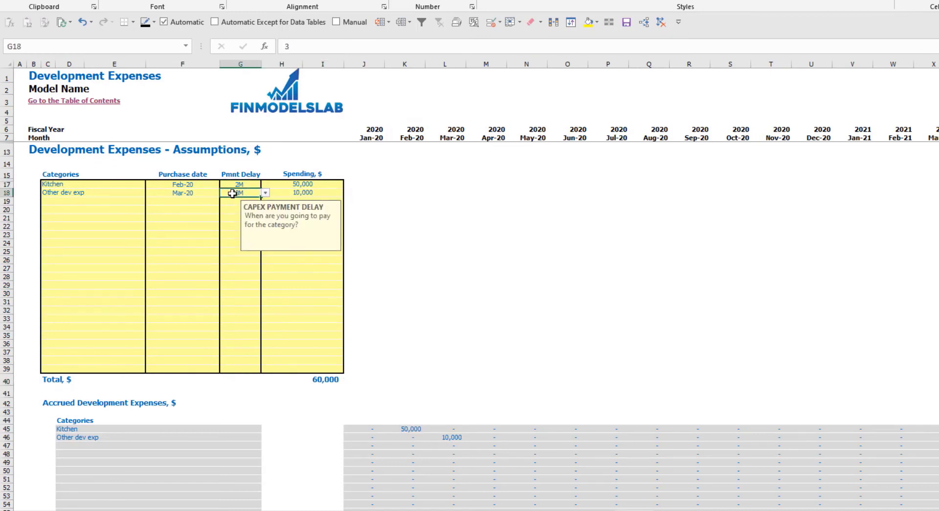
click(395, 510)
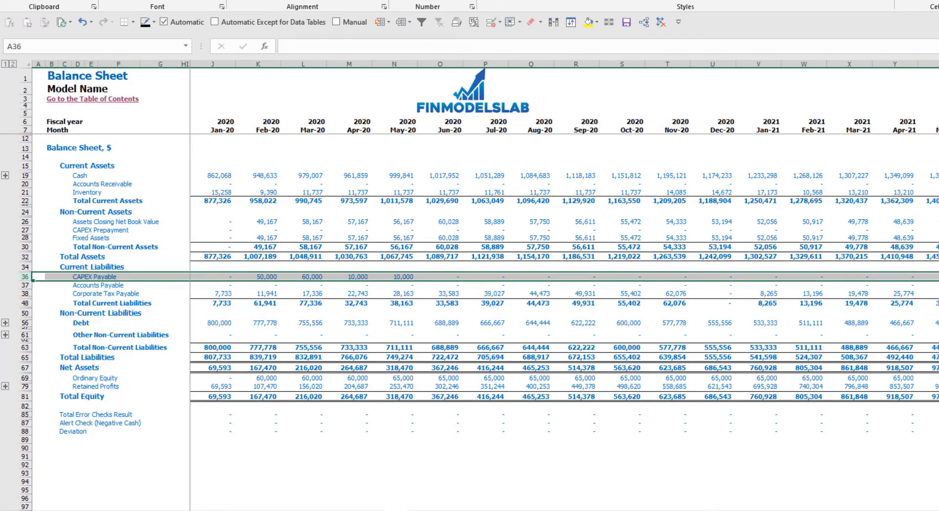
Step: On the Development Expenses sheet, set the payment delays of Kitchen and Other dev exp to 0M
click(630, 509)
click(242, 183)
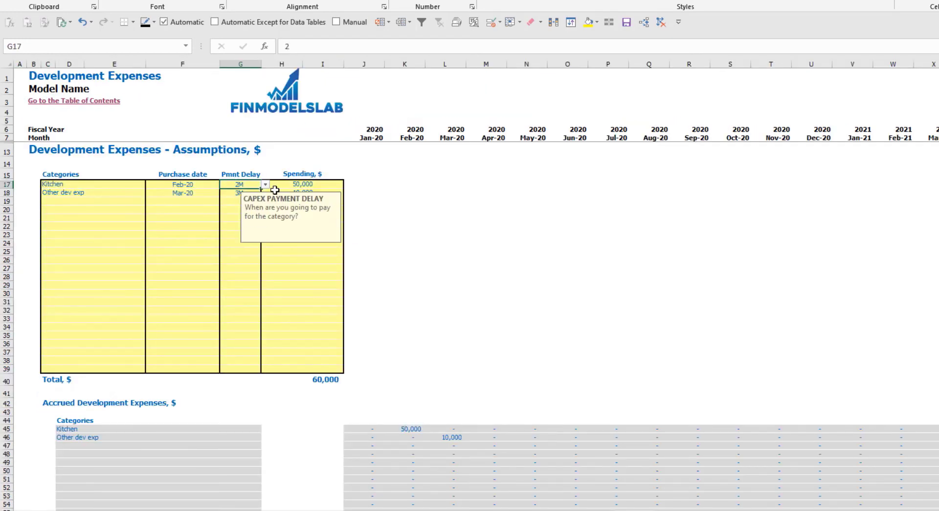
click(265, 184)
click(234, 193)
click(235, 192)
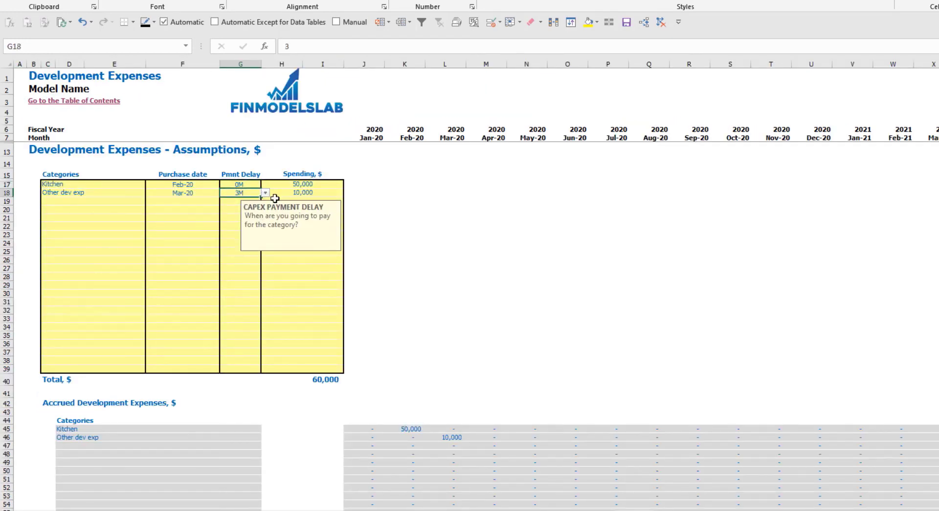
click(265, 193)
click(229, 200)
Step: Return to the Balance Sheet and check CAPEX Payable, the assets' closing net book value and Fixed Assets from February 2020 onward
click(396, 510)
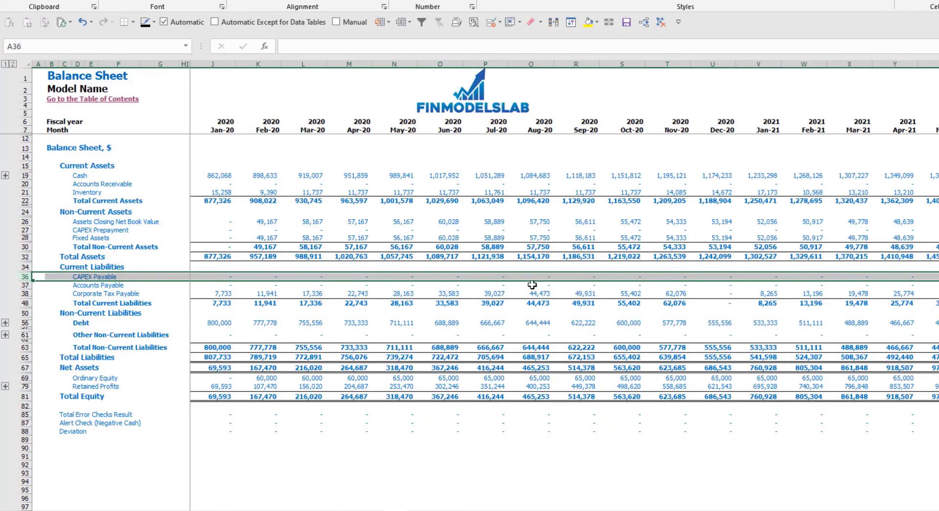
drag(262, 220, 436, 232)
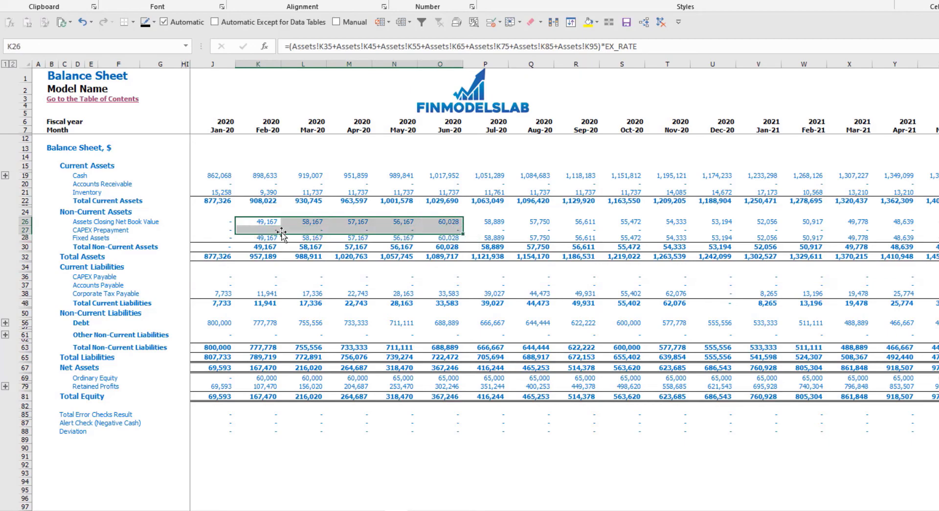
click(267, 237)
drag(281, 241, 490, 237)
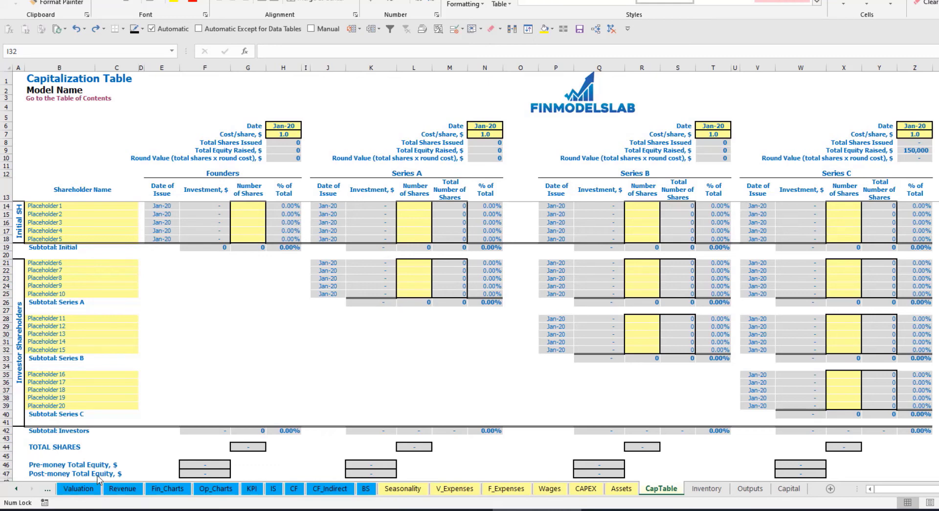
Step: In the Capitalization Table, name the first two initial shareholders Founder 1 and Founder 2
click(47, 204)
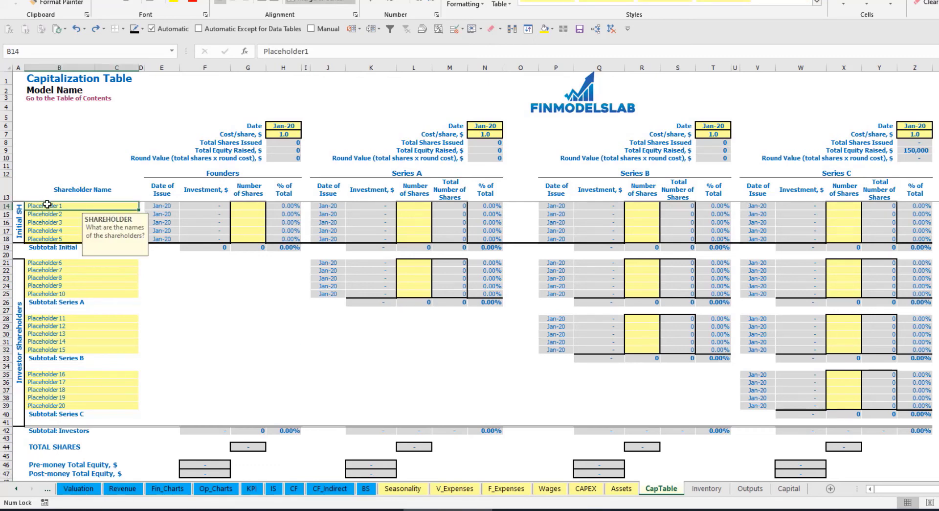
text(Founder 1)
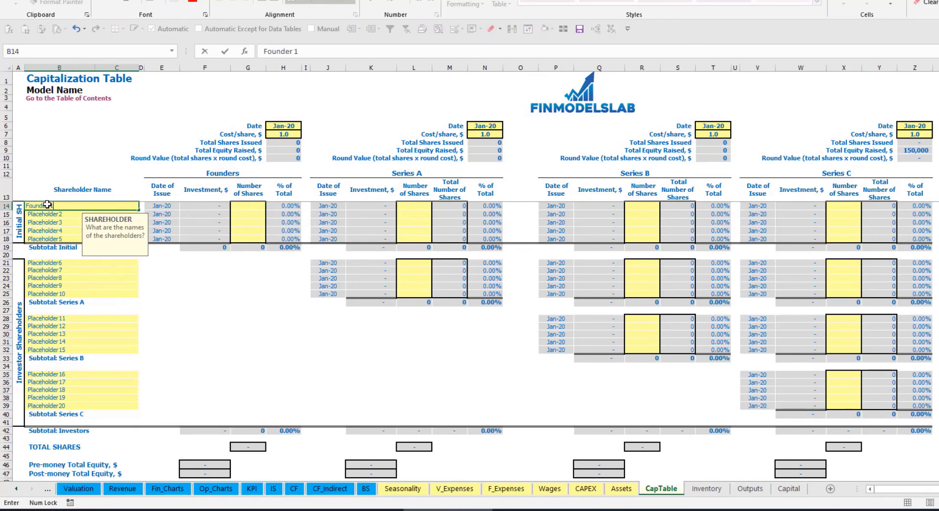
key(Return)
key(Up)
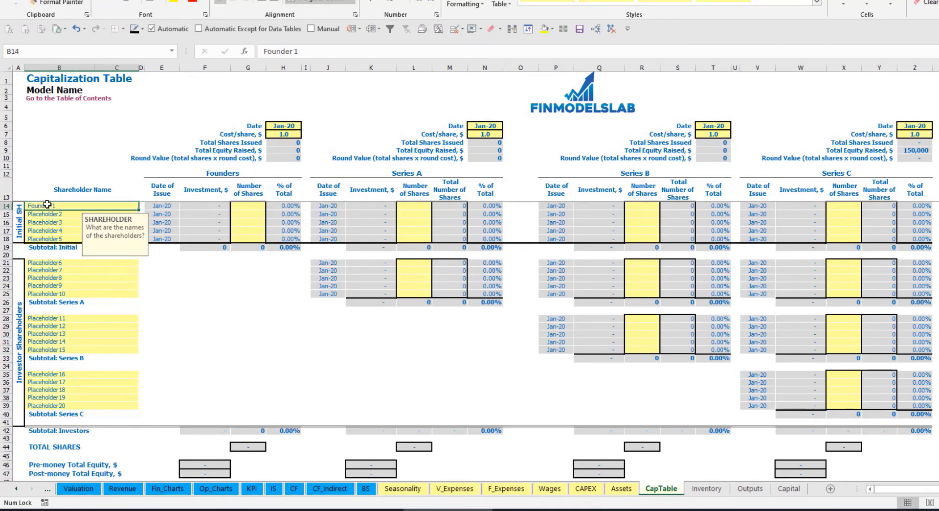
key(ctrl+c)
key(Down)
key(ctrl+v)
click(311, 52)
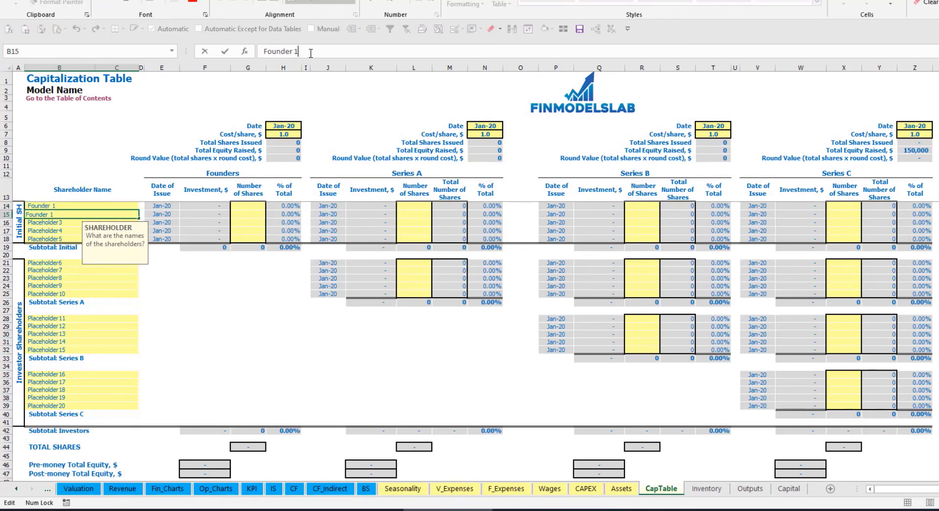
key(Return)
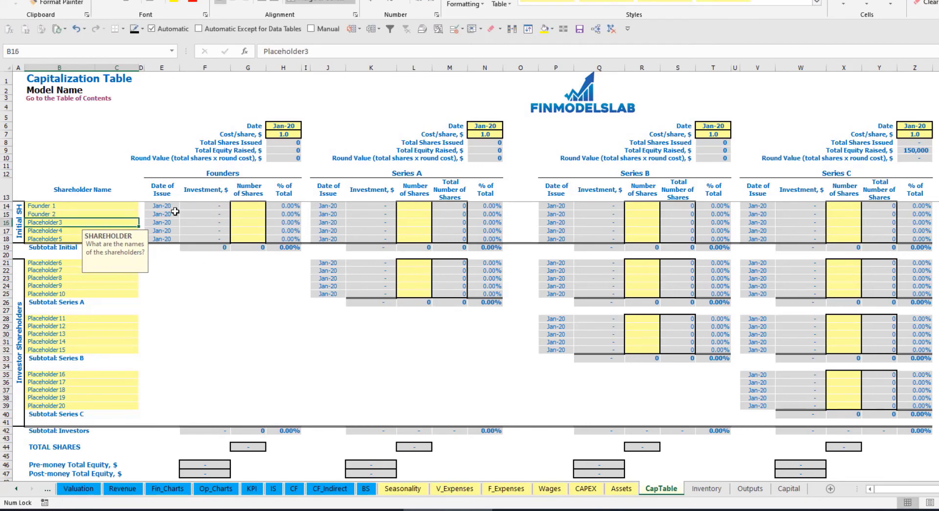
Step: Enter 10,000 shares for Founder 1 and 20,000 shares for Founder 2 in the Founders round
click(99, 205)
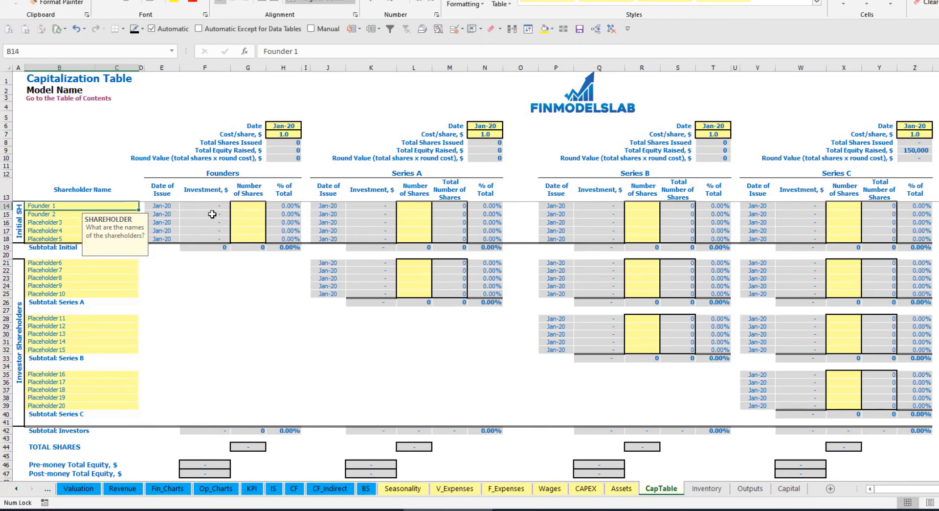
click(252, 207)
text(1000)
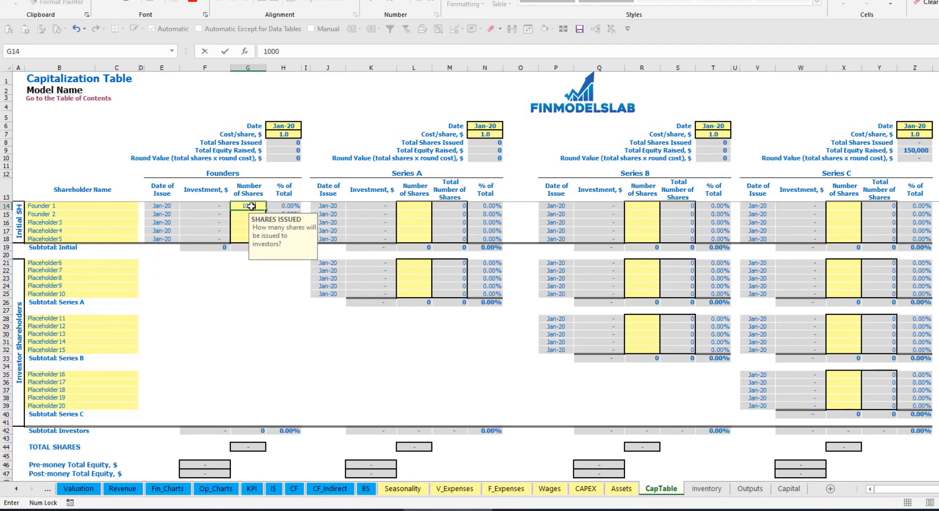
text(,000)
key(Return)
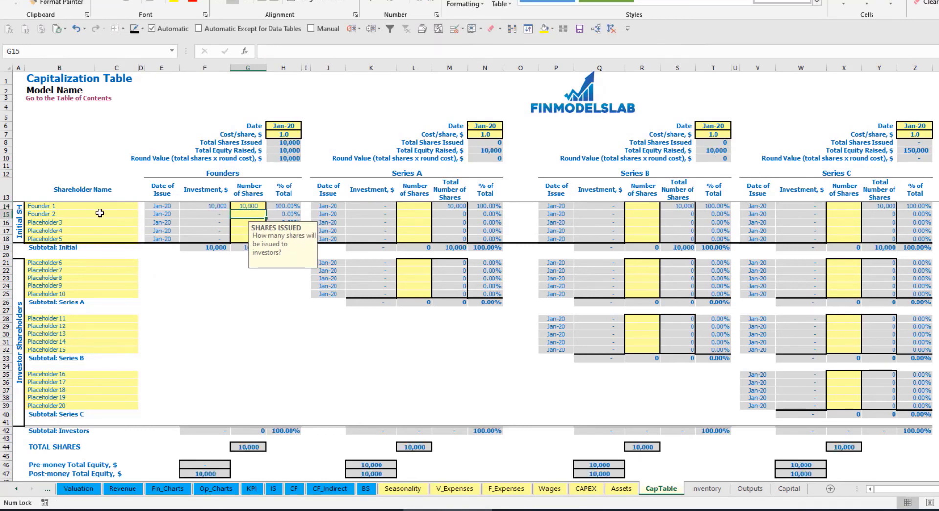
text(20,)
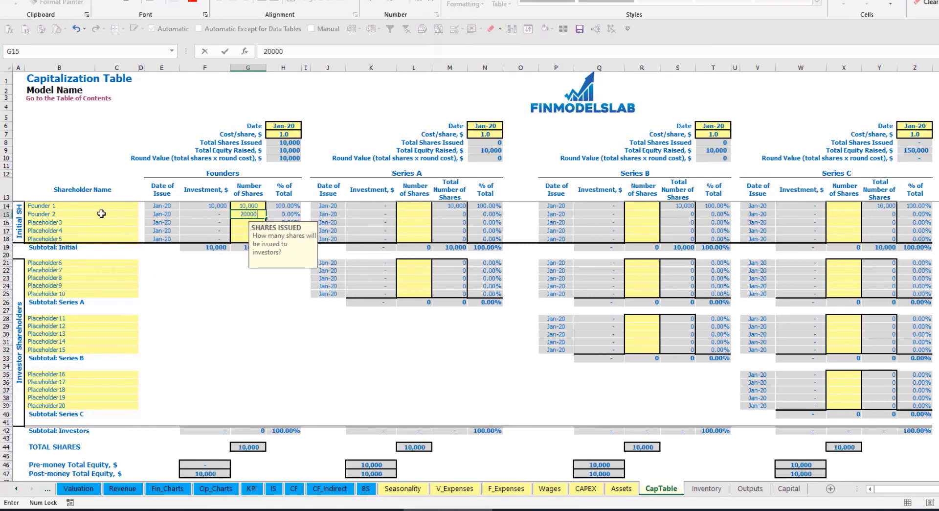
text(000)
key(Return)
Step: Set the Founders round's cost per share to 2 and its close date to Feb-20
click(277, 128)
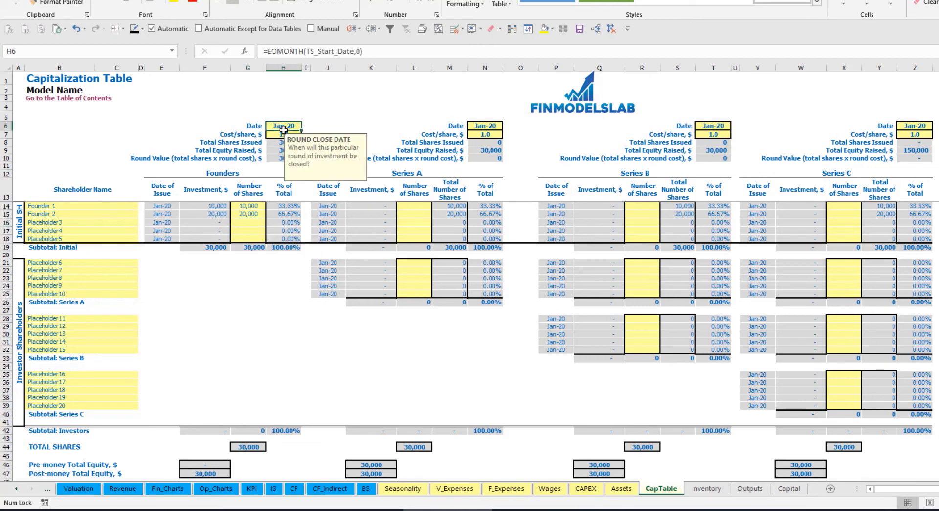
click(275, 136)
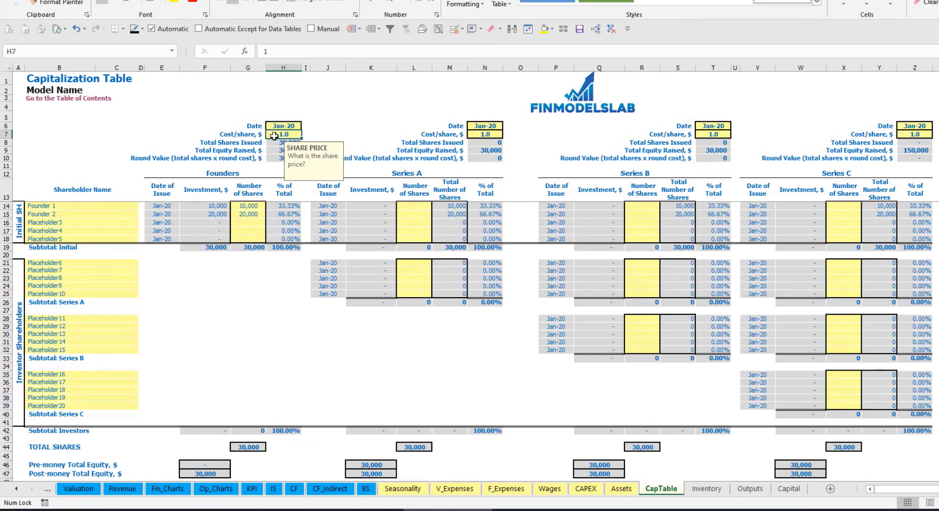
text(2)
key(Return)
click(291, 124)
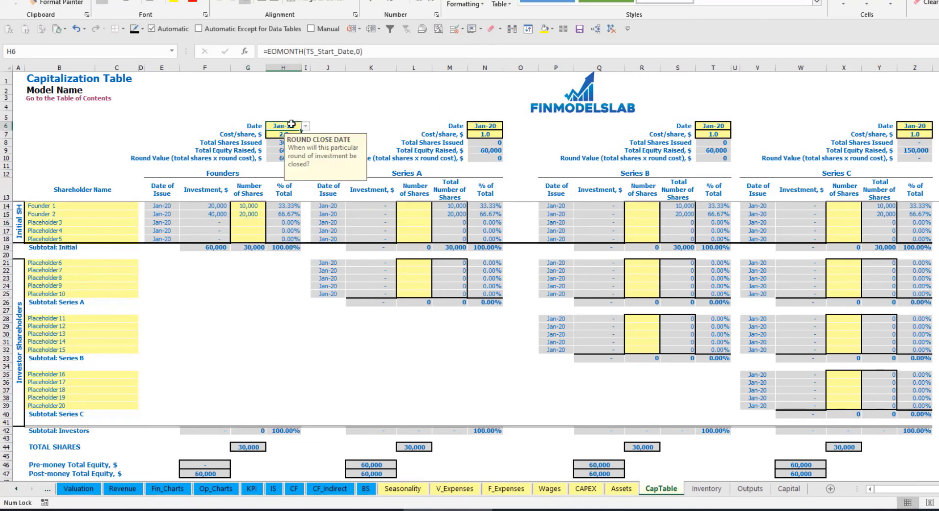
click(305, 125)
click(282, 140)
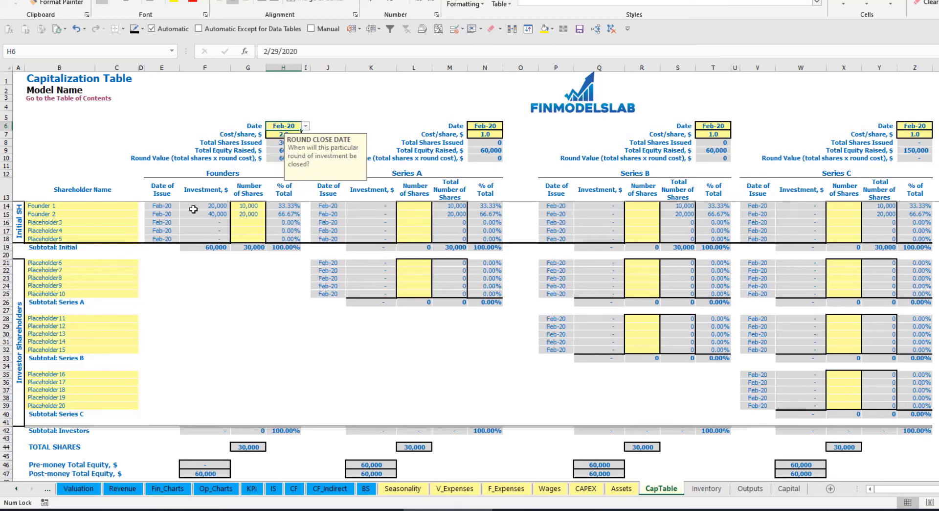
Step: Check the founders' investment amounts, the initial shareholders' subtotal, the post-money total equity and Founder 1's ownership percentage
click(211, 206)
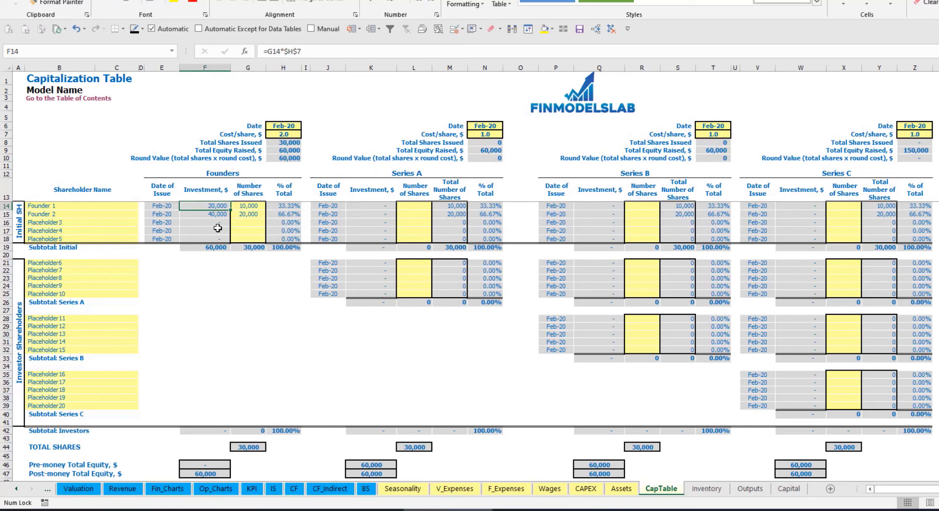
click(209, 215)
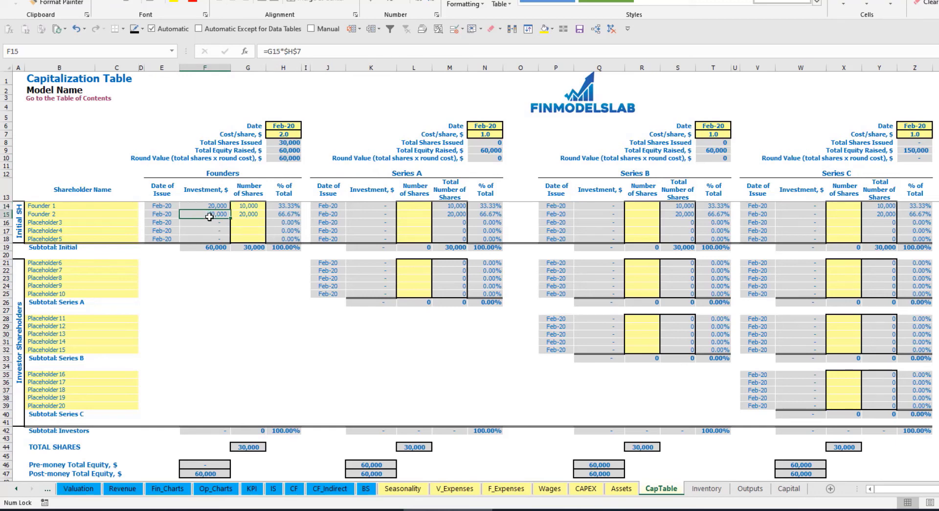
click(210, 247)
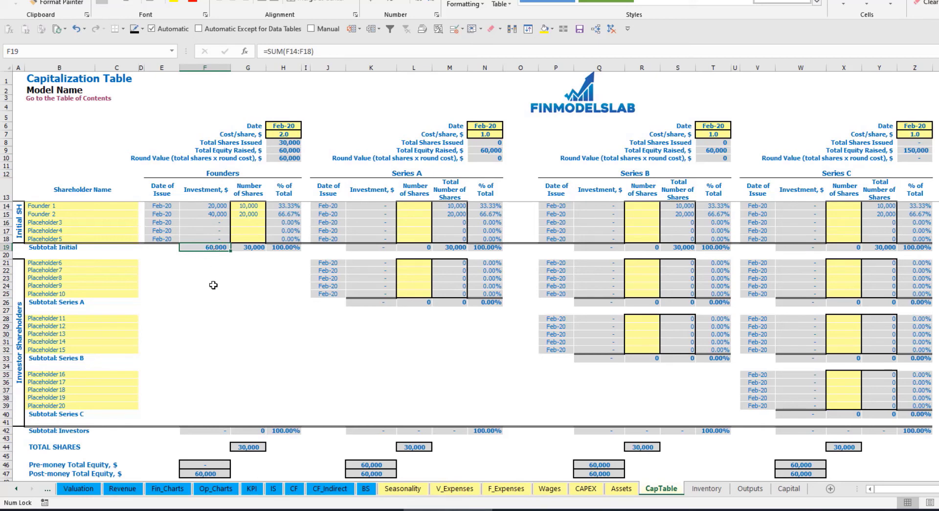
click(7, 474)
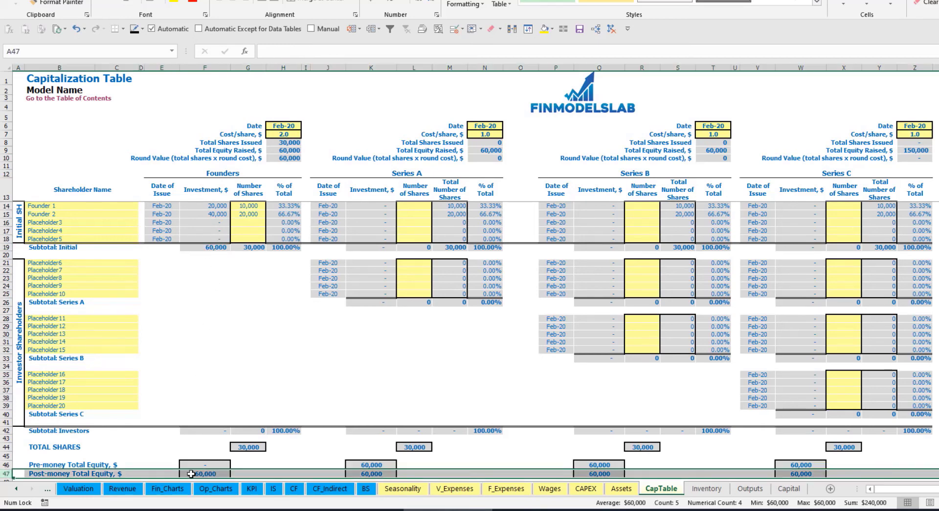
click(290, 207)
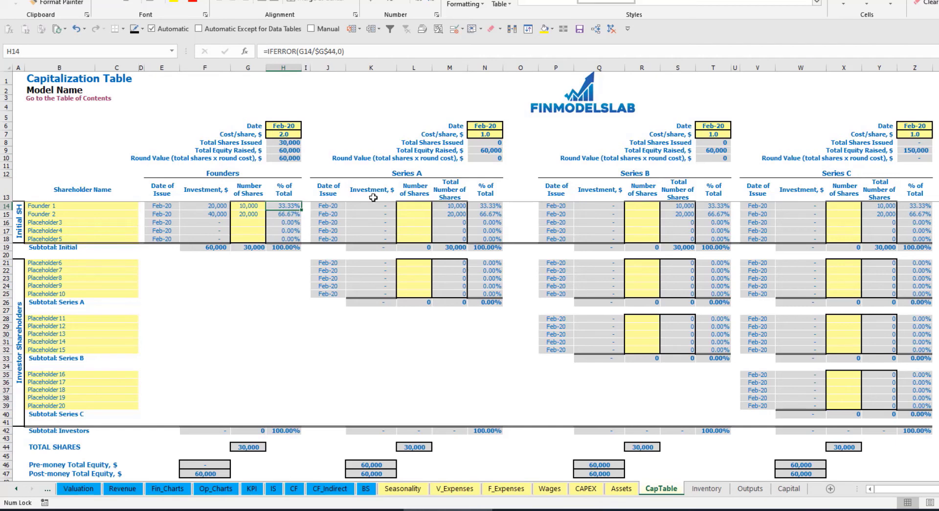
Step: Name the first Series A investor shareholder Investor 1 in the Capitalization Table
click(110, 265)
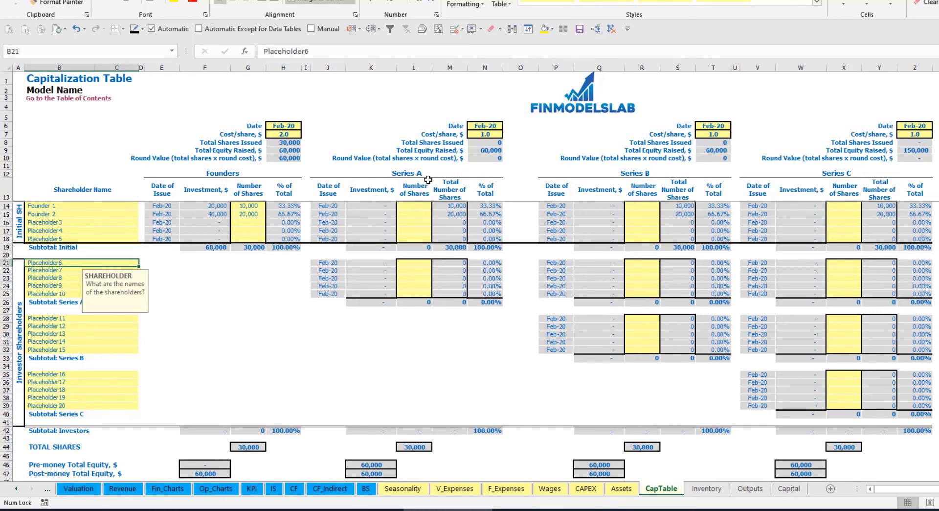
click(427, 180)
click(67, 264)
text(Inves)
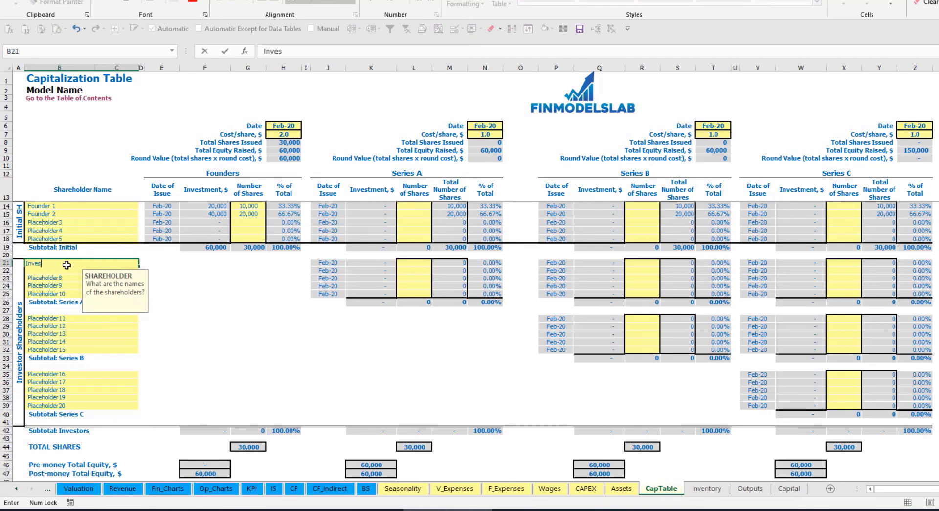
text(tor 1)
key(Return)
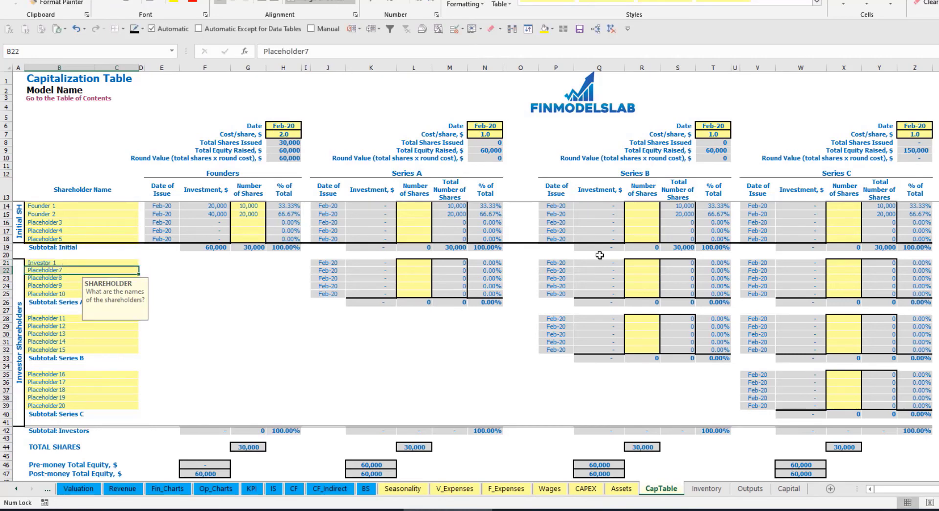
Step: Set the Series A round's close date to May-20 and its cost per share to 5
click(491, 125)
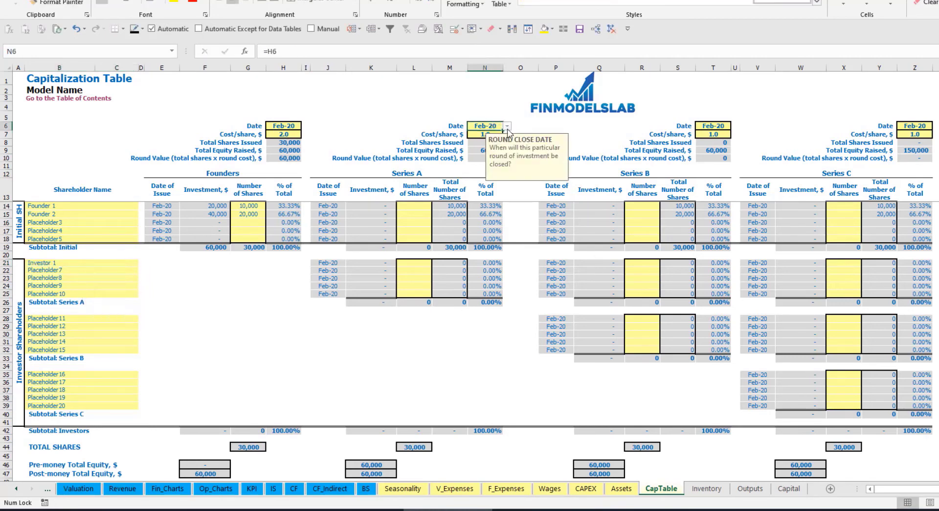
click(507, 125)
click(494, 156)
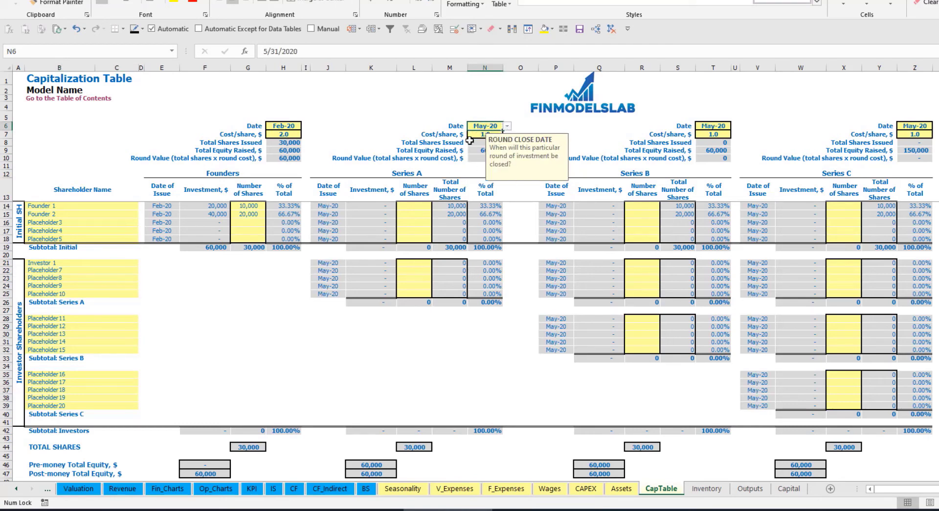
click(480, 133)
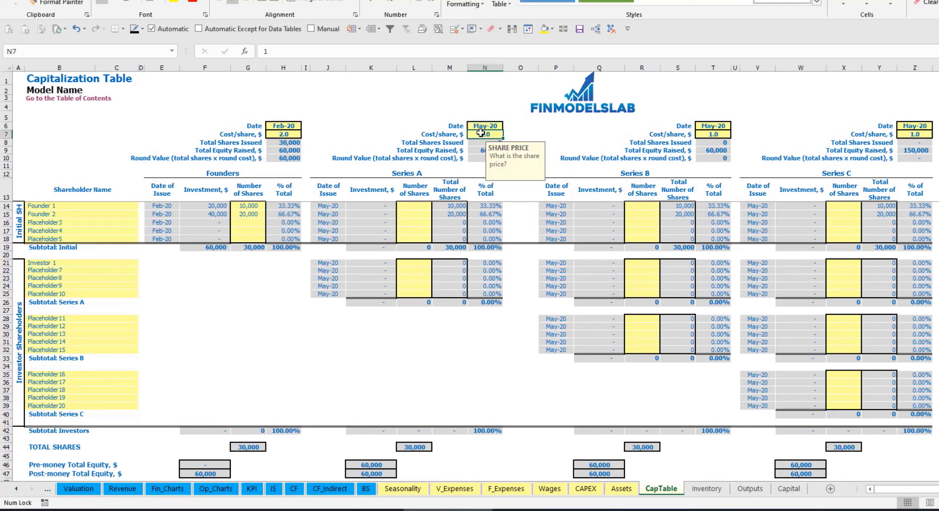
text(5)
Step: Enter 1,000 shares for Investor 1 in the Series A round
click(415, 262)
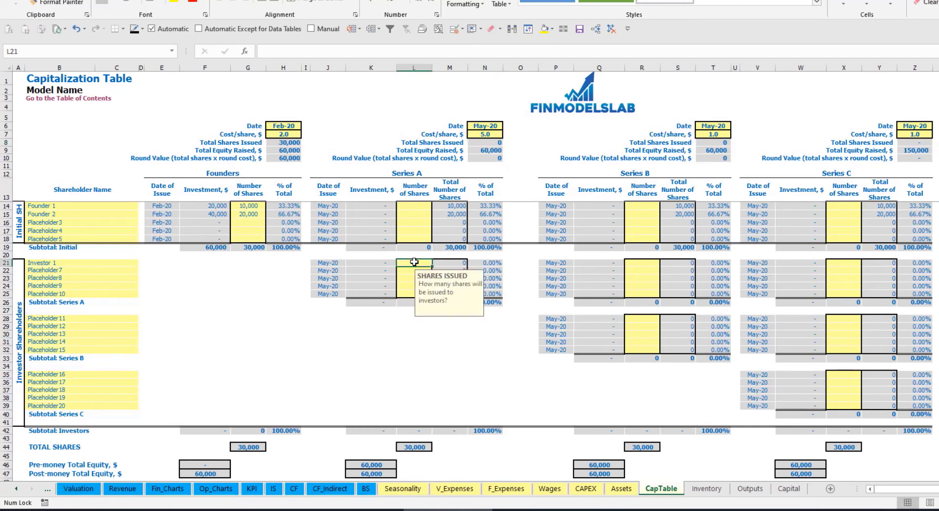
text(1,000)
key(Return)
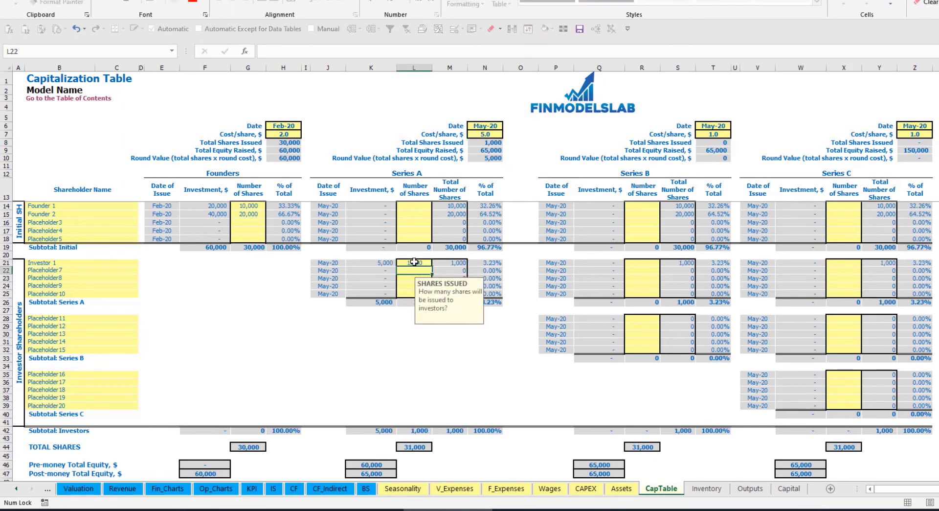
Step: Check Investor 1's investment, the Series A pre-money and post-money total equity, and Investor 1's percentage of the total
click(373, 339)
click(376, 263)
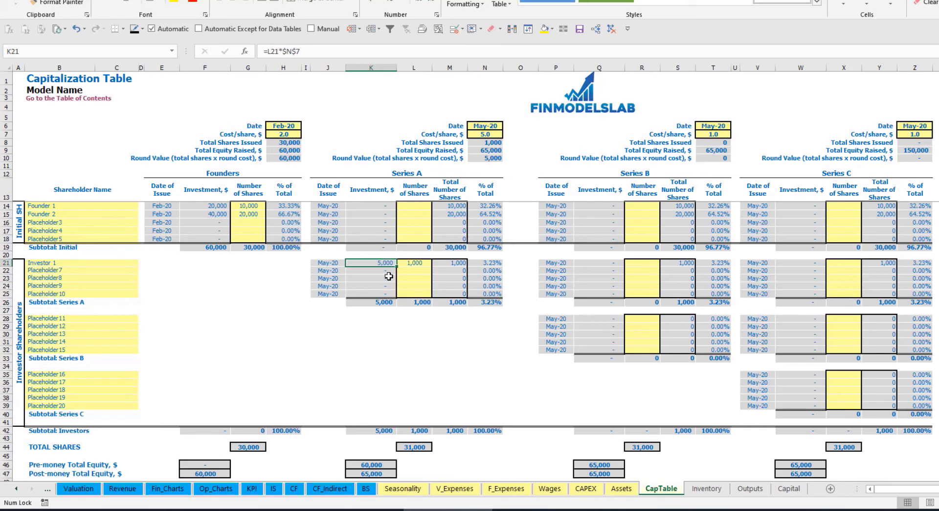
click(364, 461)
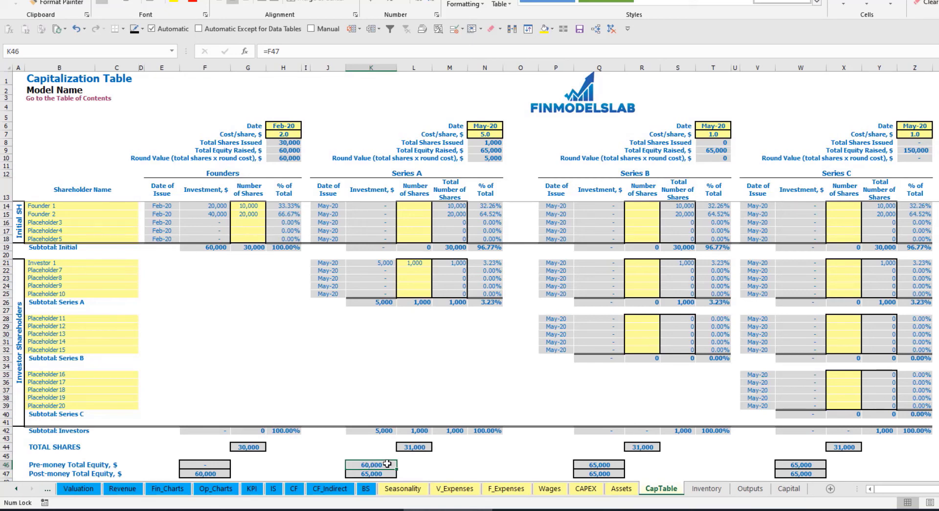
key(Down)
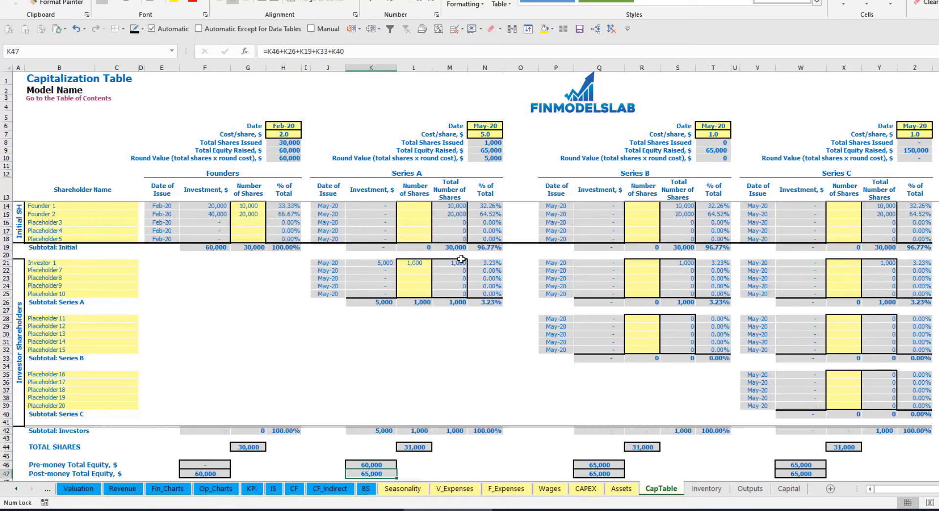
click(483, 263)
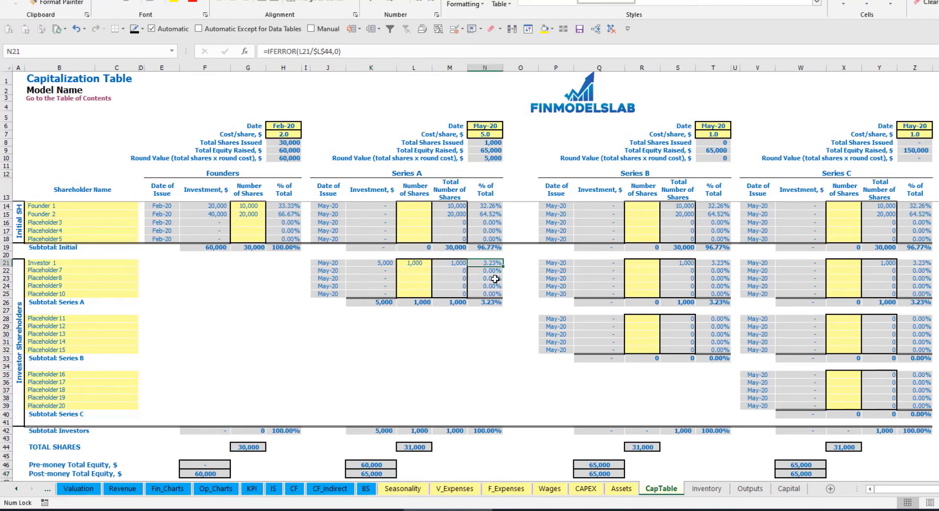
Step: Examine Founder 1's and Founder 2's ownership percentages after the Series A round
drag(104, 206, 110, 216)
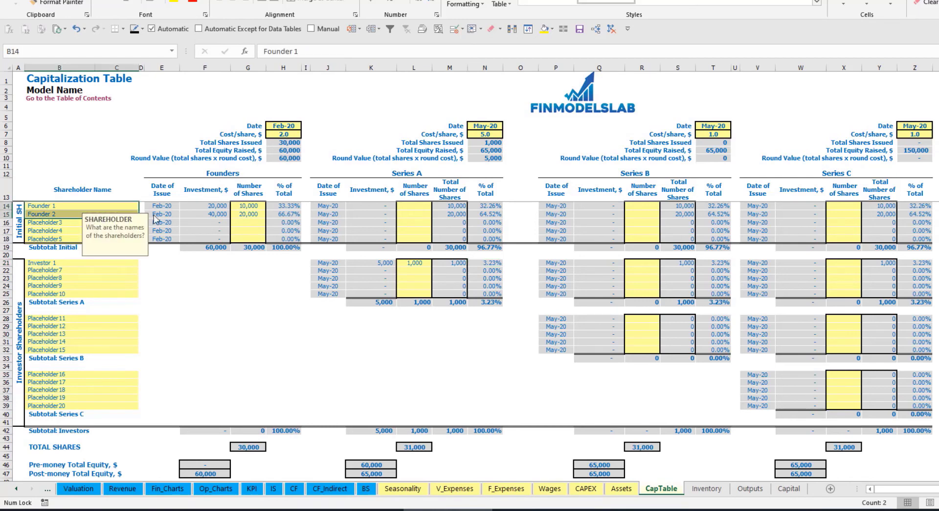
drag(490, 204, 491, 215)
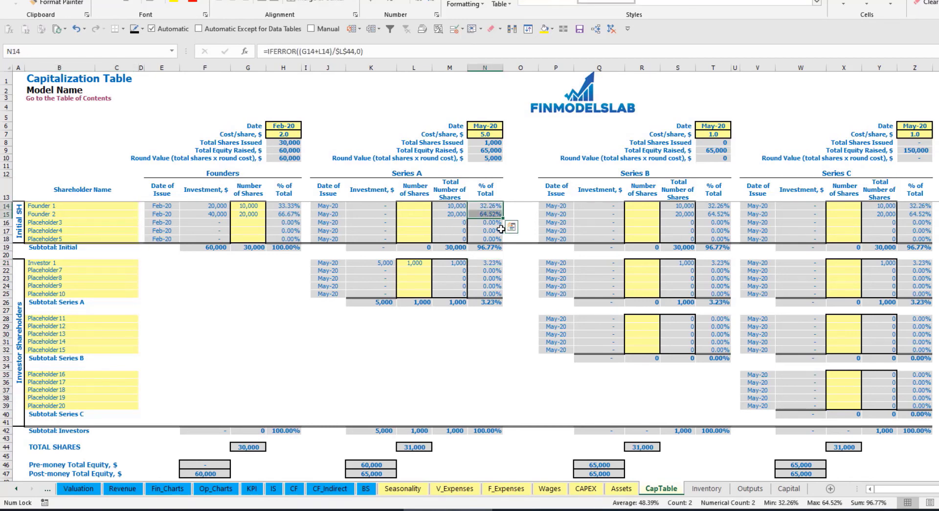
key(shift+Up)
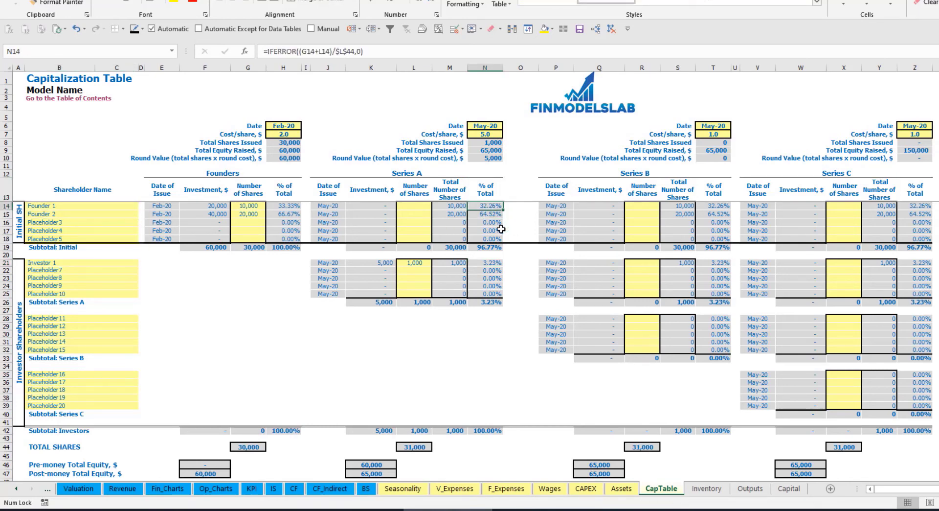
key(Down)
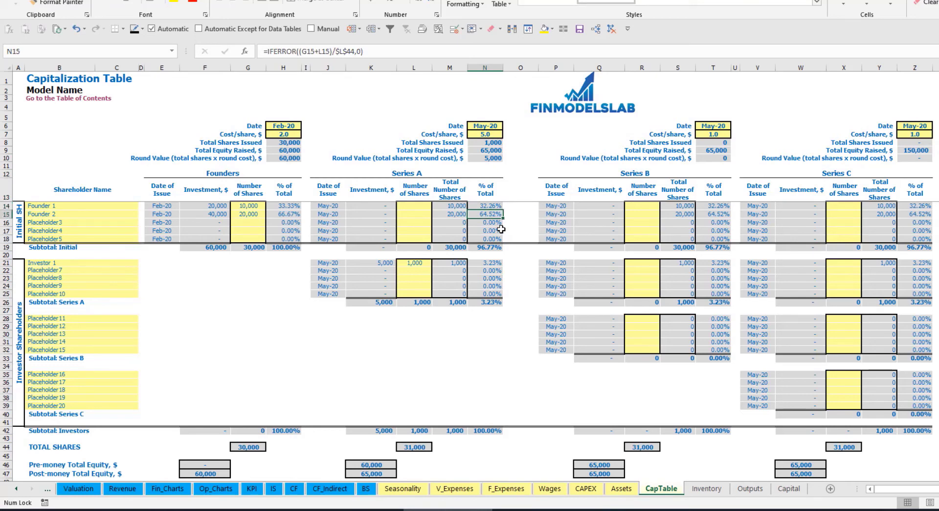
Step: Review the shareholder placeholders for Series B and Series C and the shares issued to Series A investors
click(91, 324)
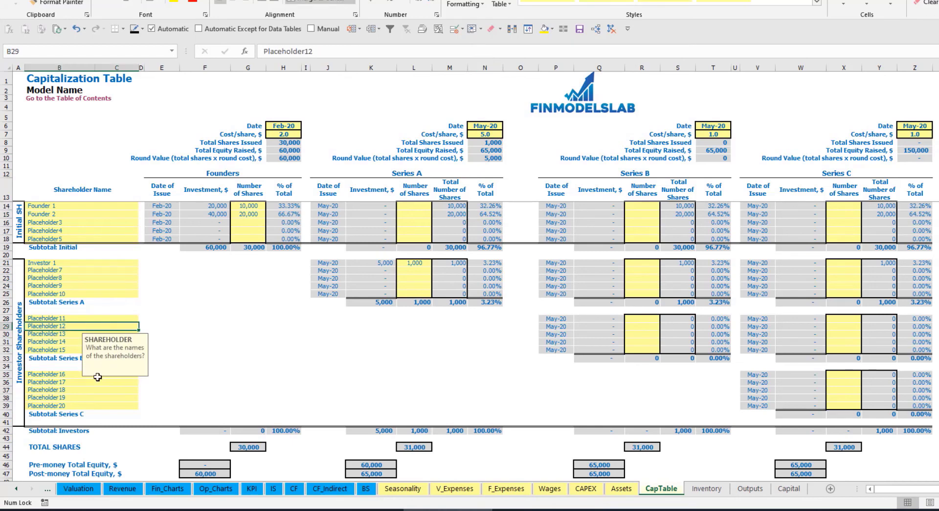
click(78, 377)
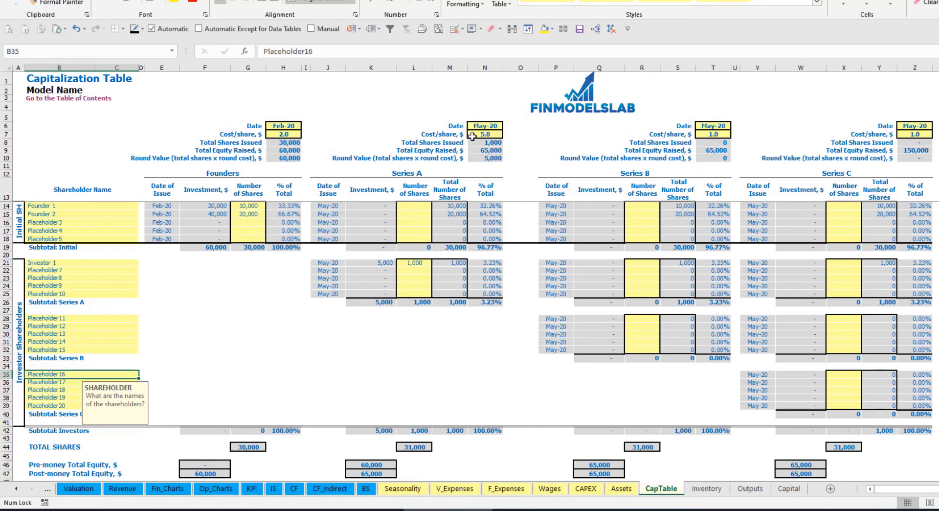
click(418, 263)
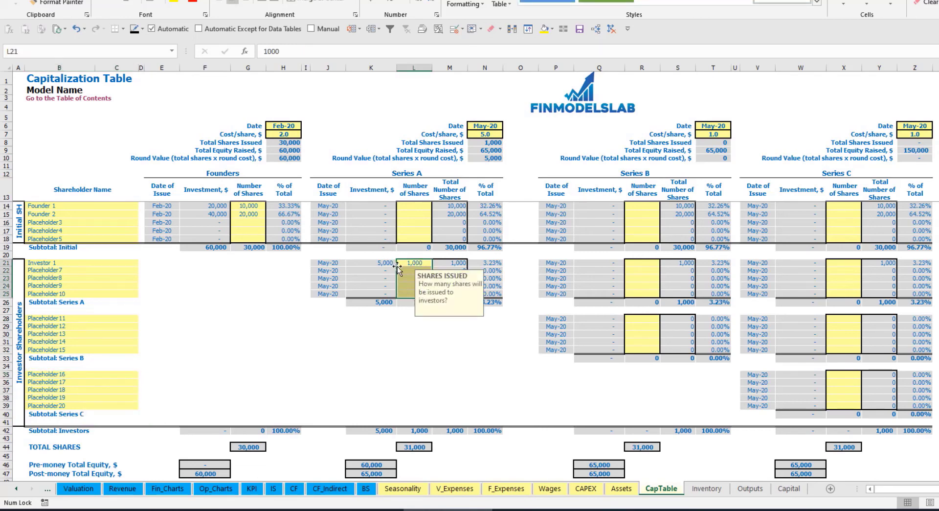
click(423, 333)
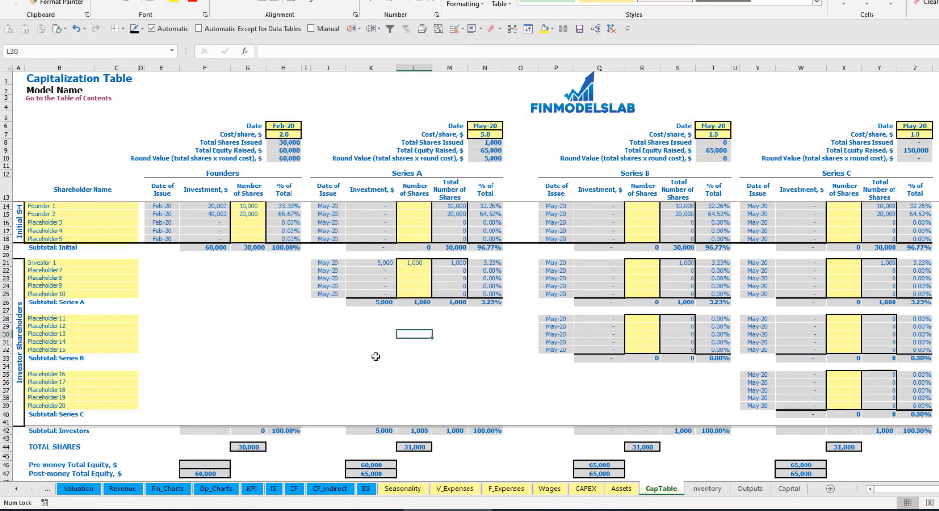
Step: Check Ordinary Equity Raisings for Feb-20 and May-20 in the Cash Flow Statement and Ordinary Equity in the Balance Sheet
click(294, 488)
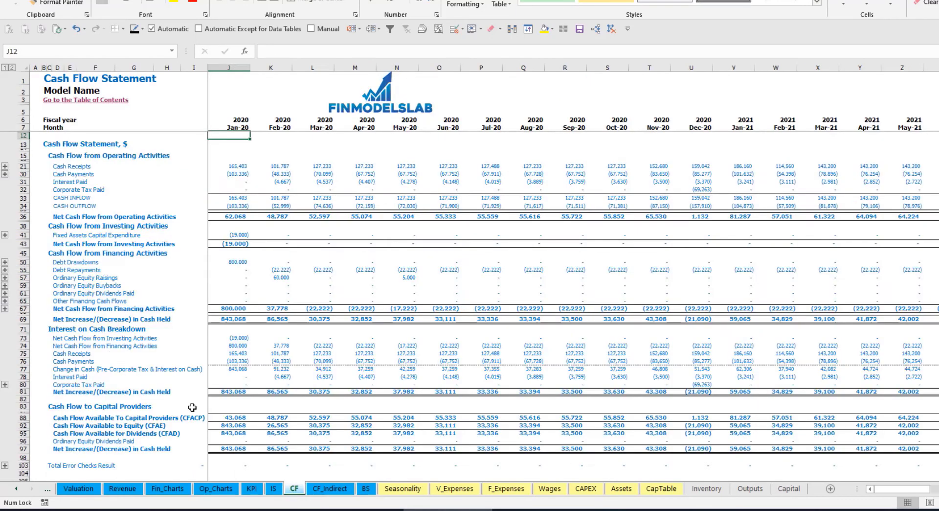
click(21, 277)
click(284, 277)
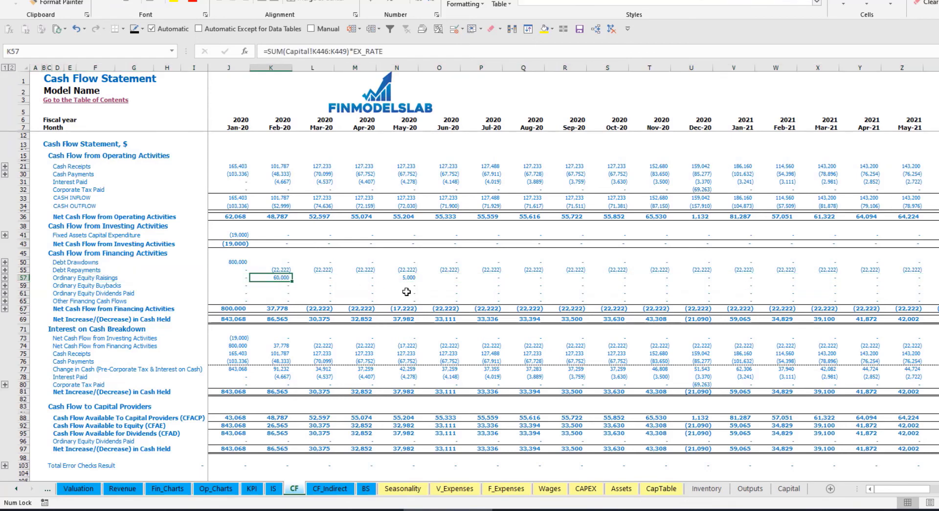
click(407, 277)
click(366, 488)
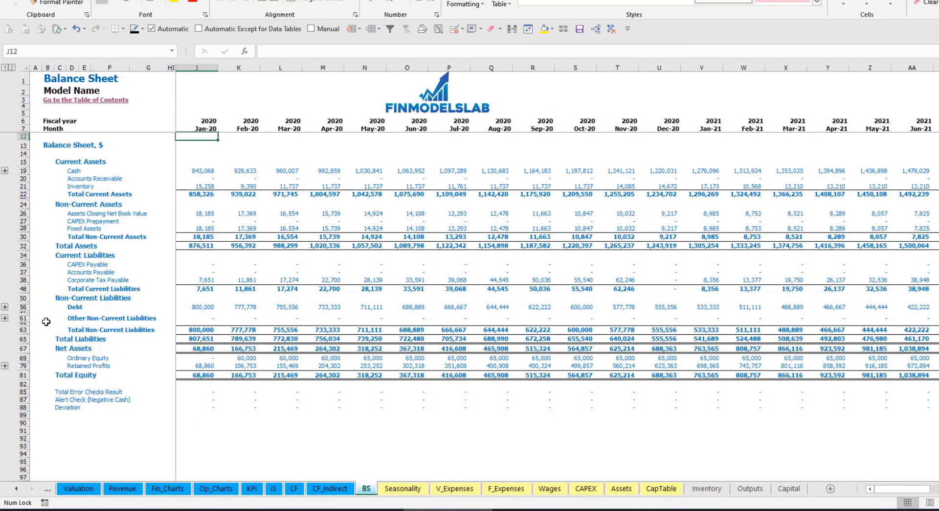
click(22, 357)
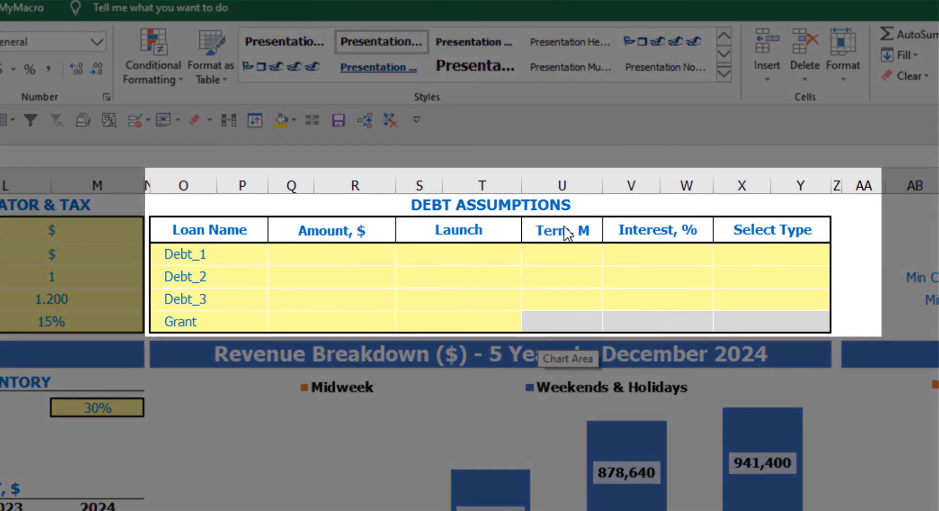
Step: In the Debt Assumptions, try the Annuity repayment type for Debt_1 and settle on Usual
click(544, 204)
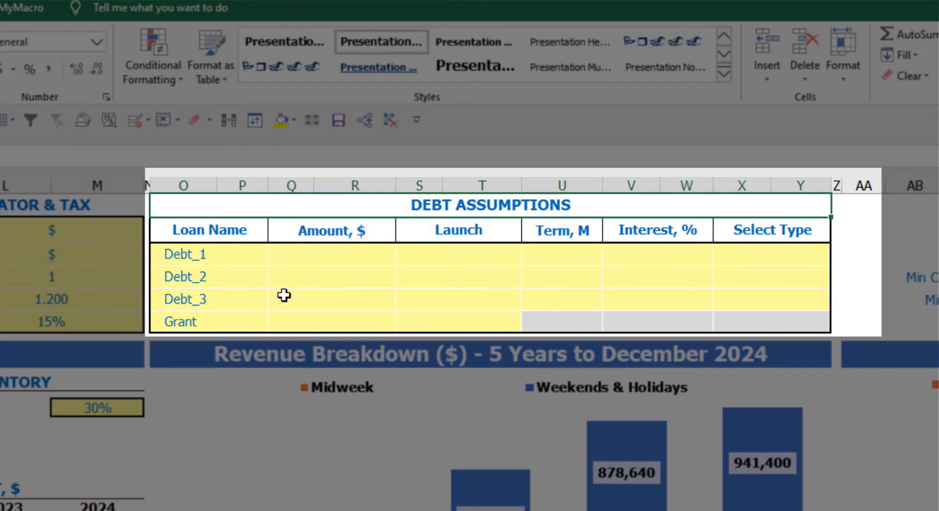
click(822, 247)
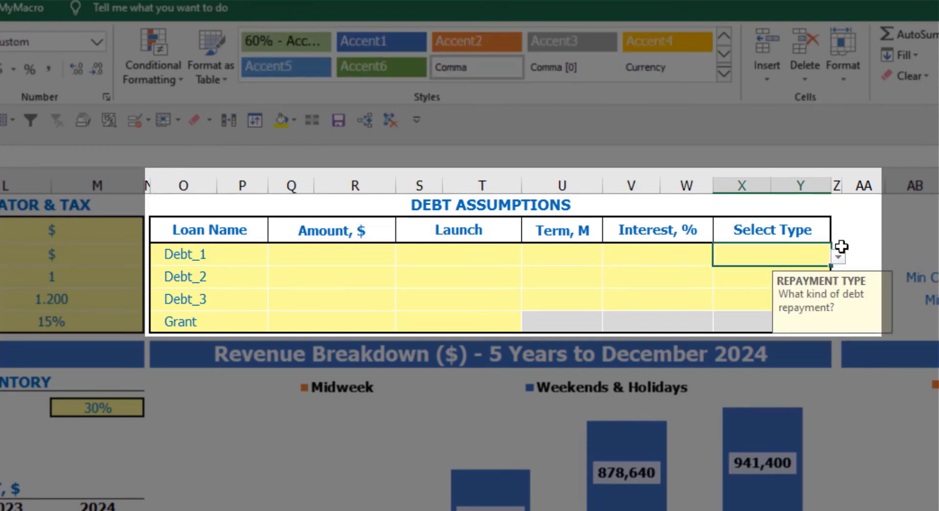
click(838, 256)
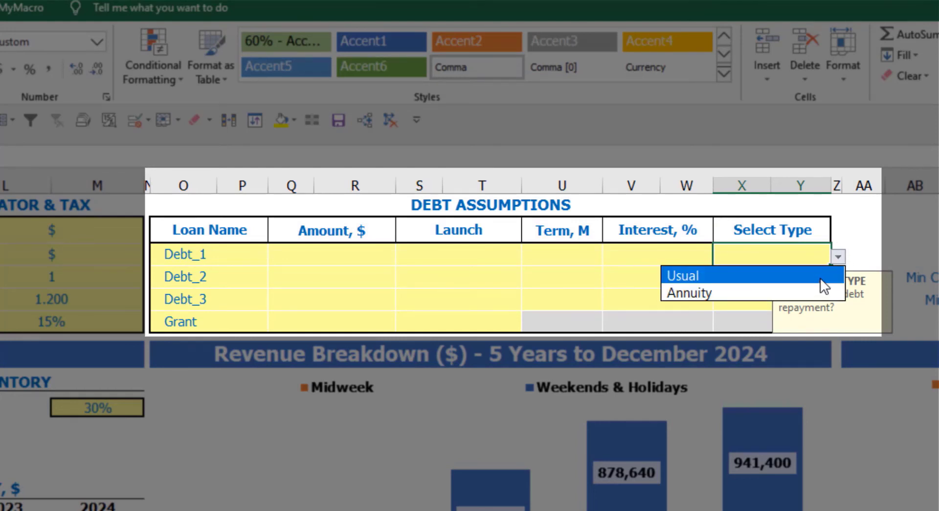
click(816, 291)
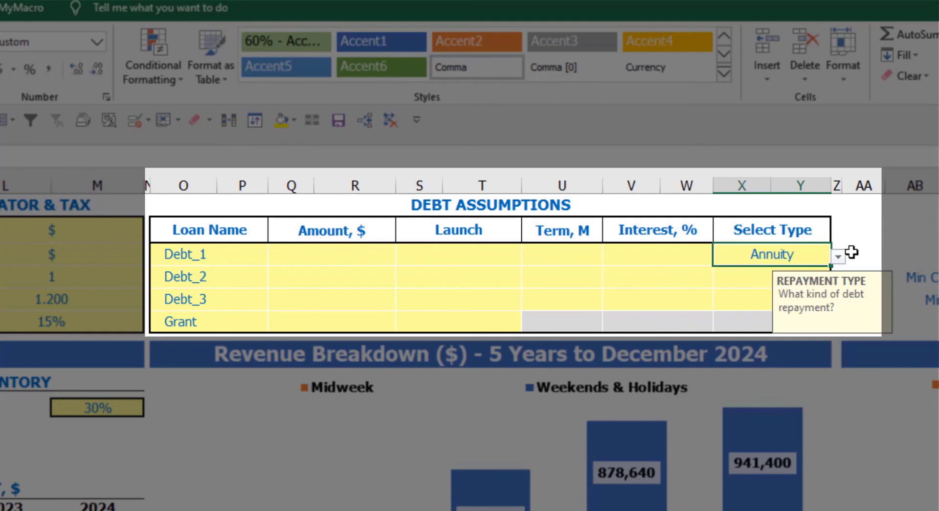
click(837, 256)
click(804, 276)
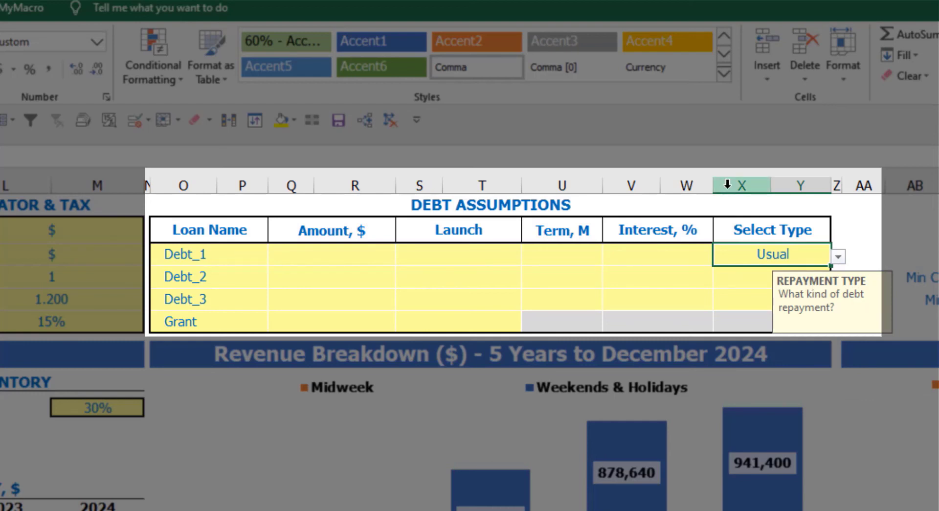
Step: Enter a Debt_1 loan amount of 1,000,000 with a launch date of Feb-20 in the Debt Assumptions
click(370, 254)
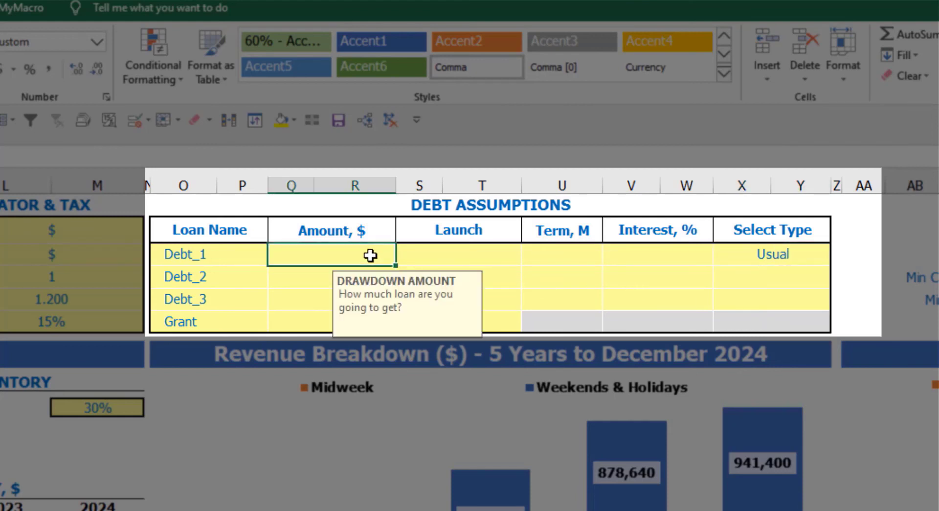
text(1,0)
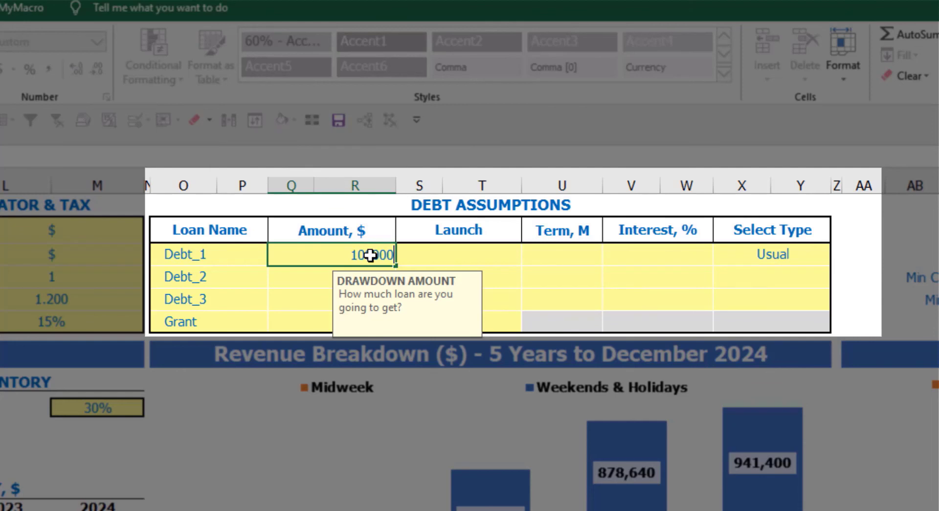
text(00,000)
key(Return)
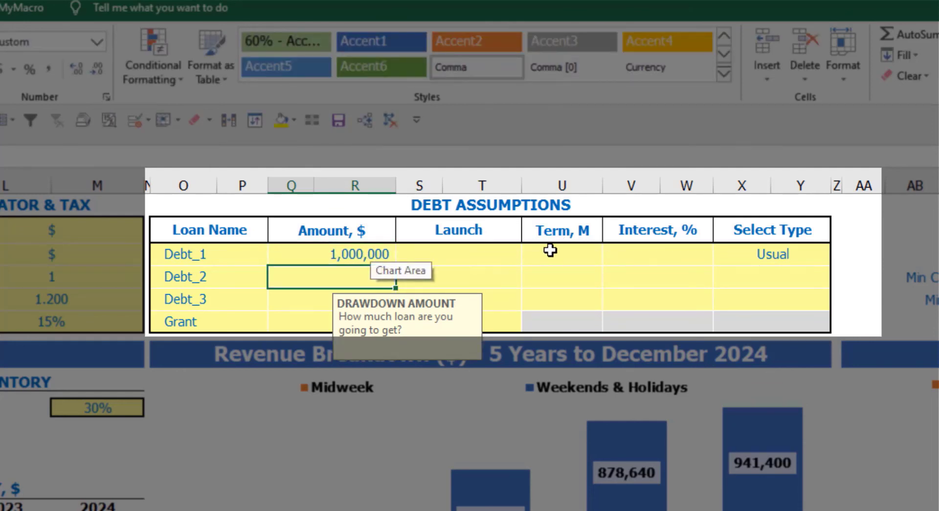
click(520, 253)
click(528, 258)
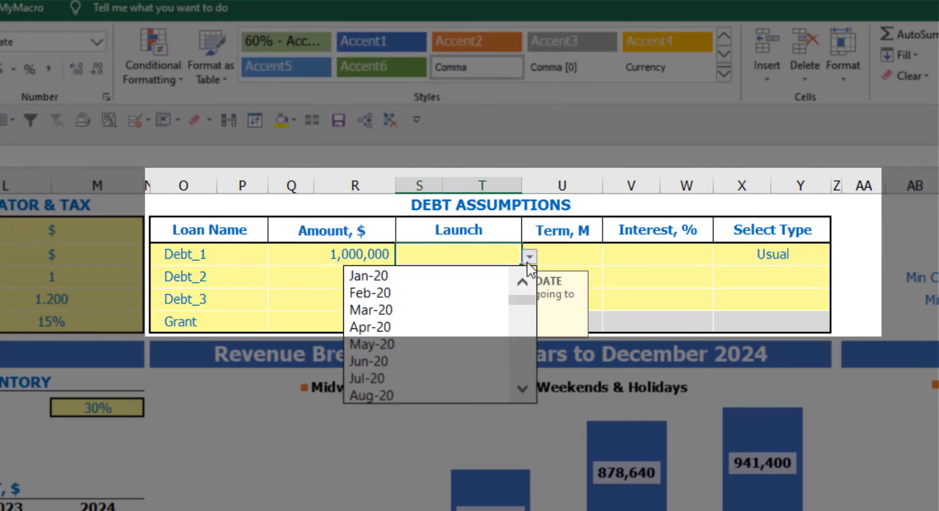
click(486, 290)
Step: Set Debt_1's repayment term to 60 months and its annual interest rate to 5%
click(564, 248)
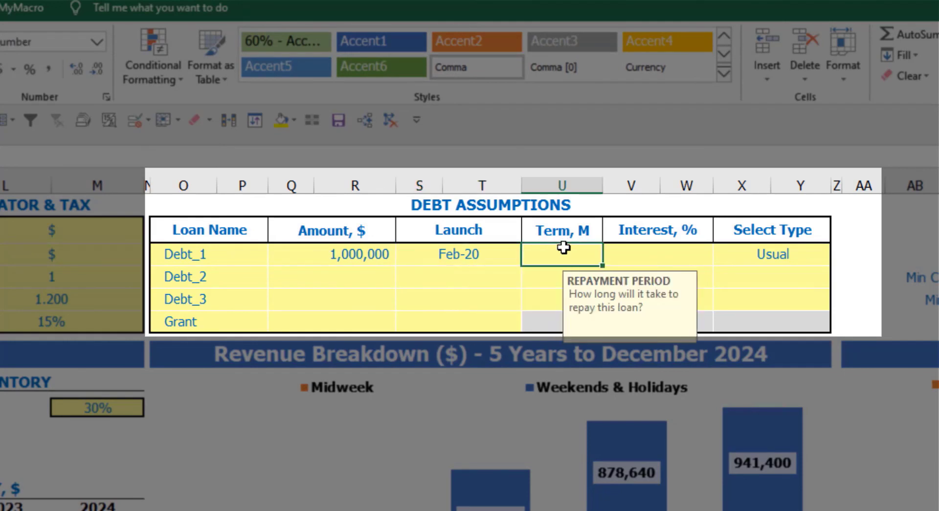
text(60)
key(Return)
click(619, 252)
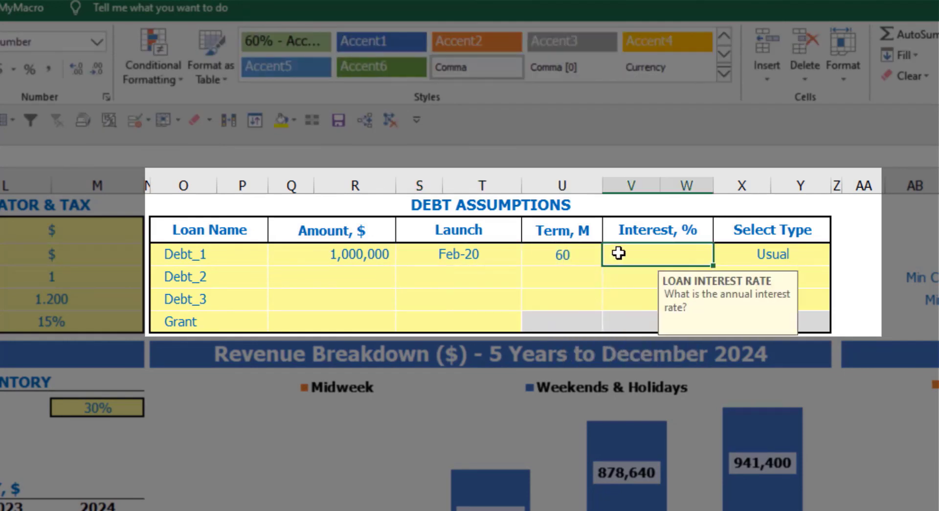
text(5)
key(Return)
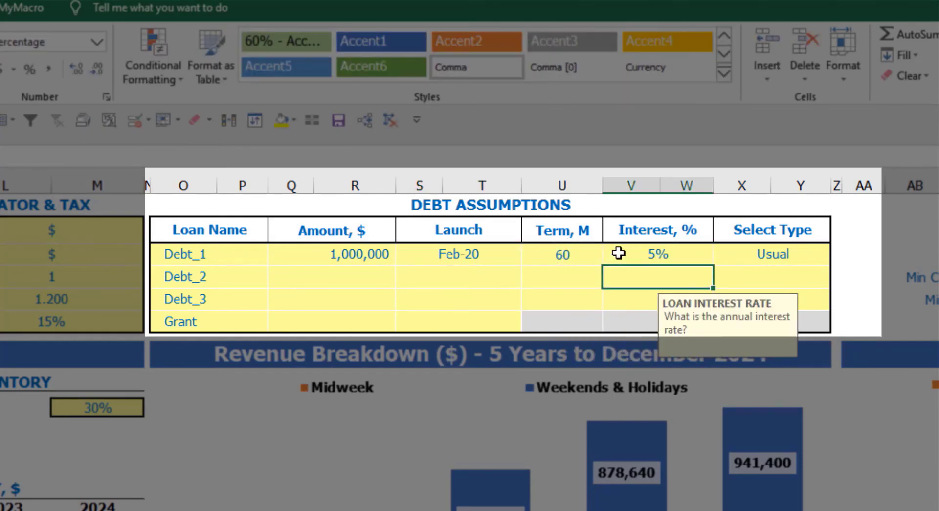
Step: Enter a Grant of 500,000 with a launch date of Mar-20 in the Debt Assumptions
click(345, 325)
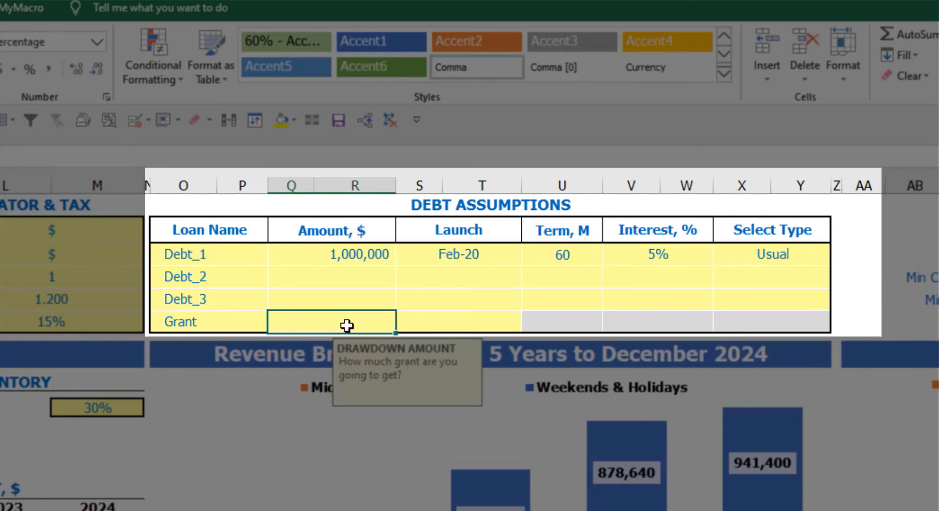
text(500000)
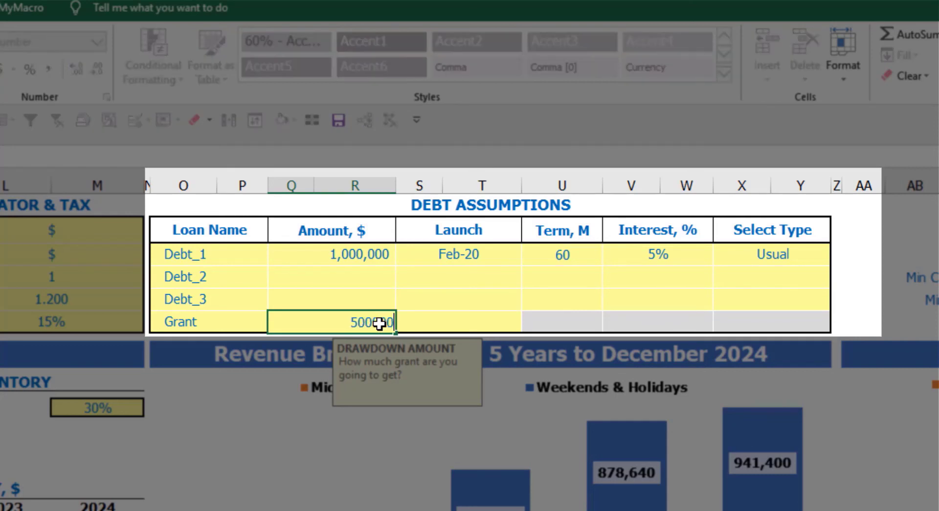
key(Return)
click(487, 324)
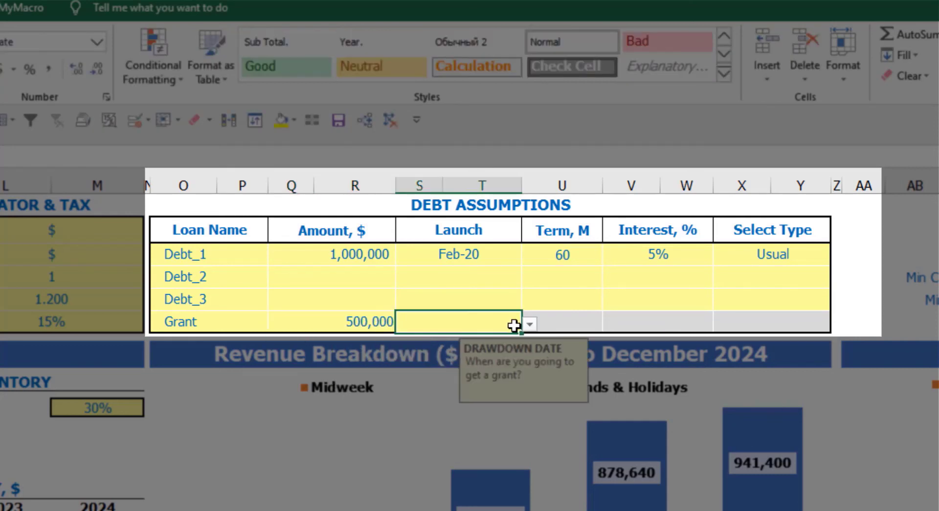
click(529, 324)
click(470, 382)
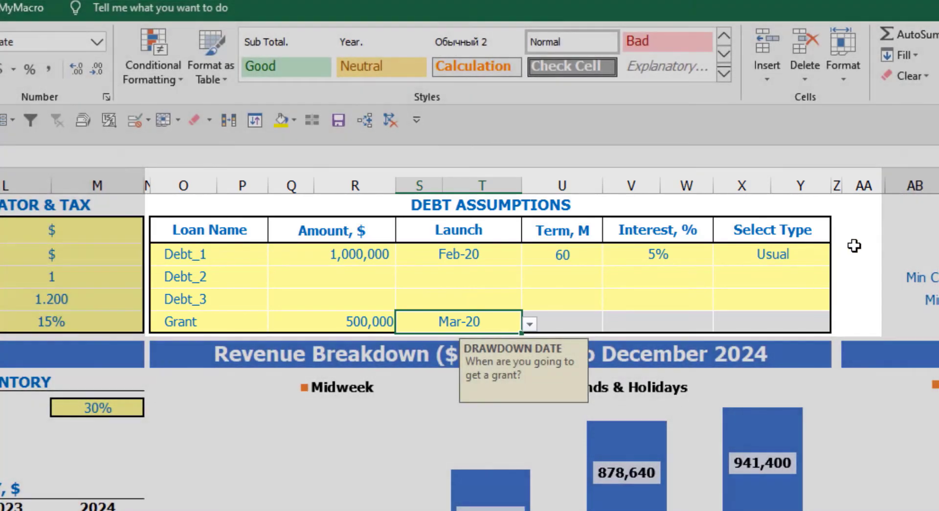
click(854, 244)
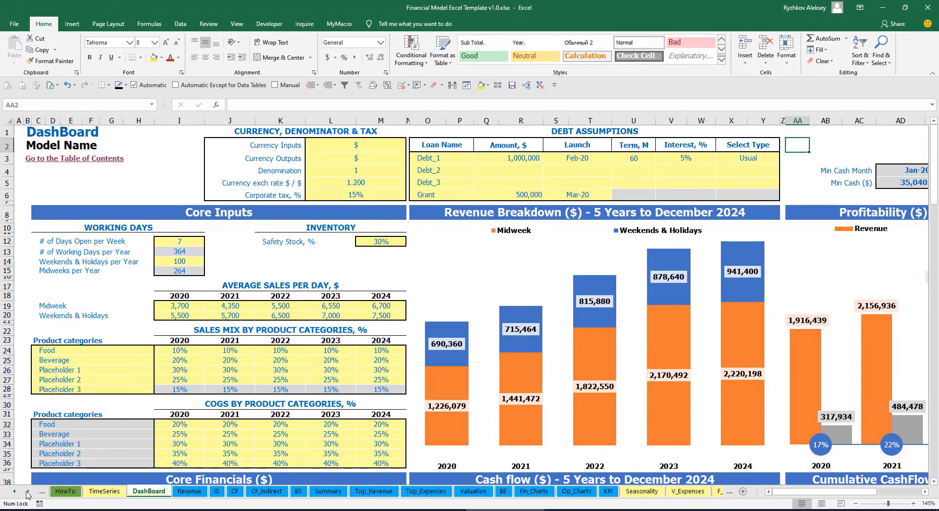
Step: Review the debt balances, drawdowns, repayments and interest calculations for all three loans and Total Debts in the Capital sheet
click(28, 492)
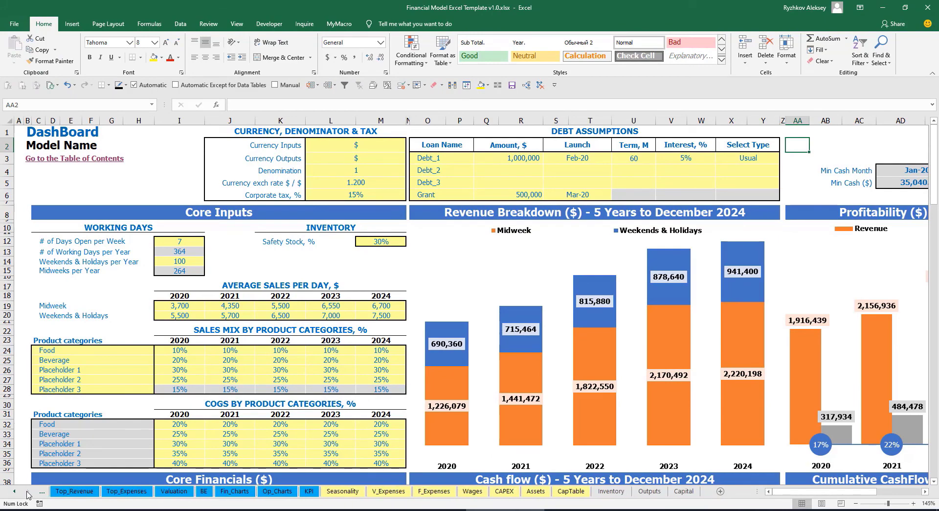
click(689, 495)
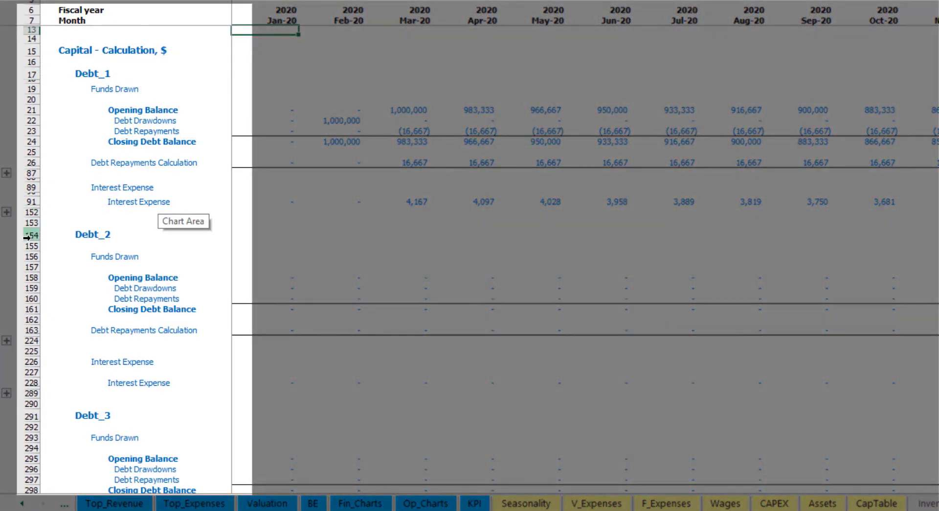
scroll(26, 237, down, 4)
scroll(38, 212, down, 5)
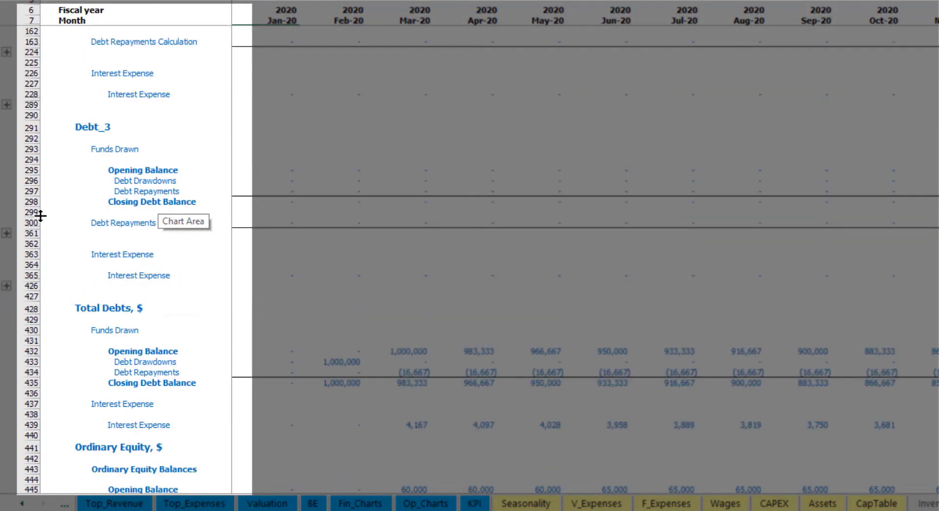
scroll(60, 244, up, 5)
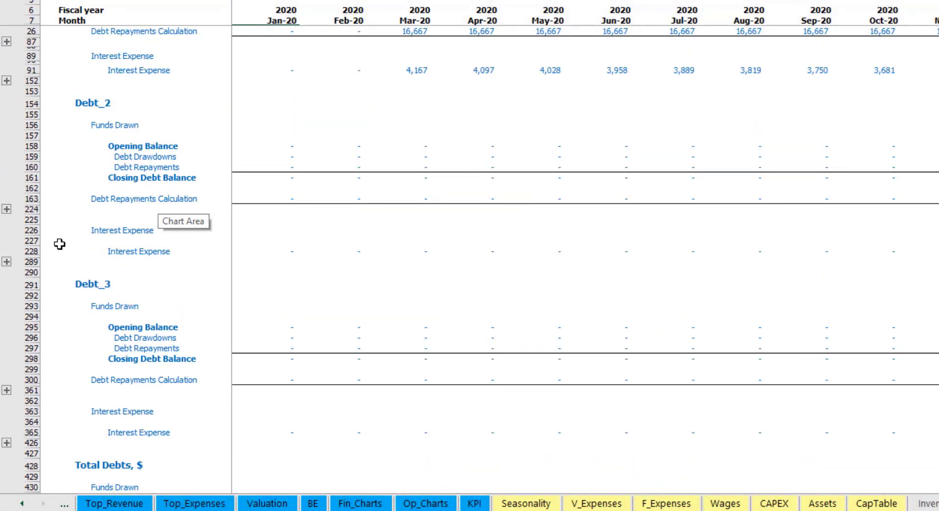
scroll(59, 244, up, 4)
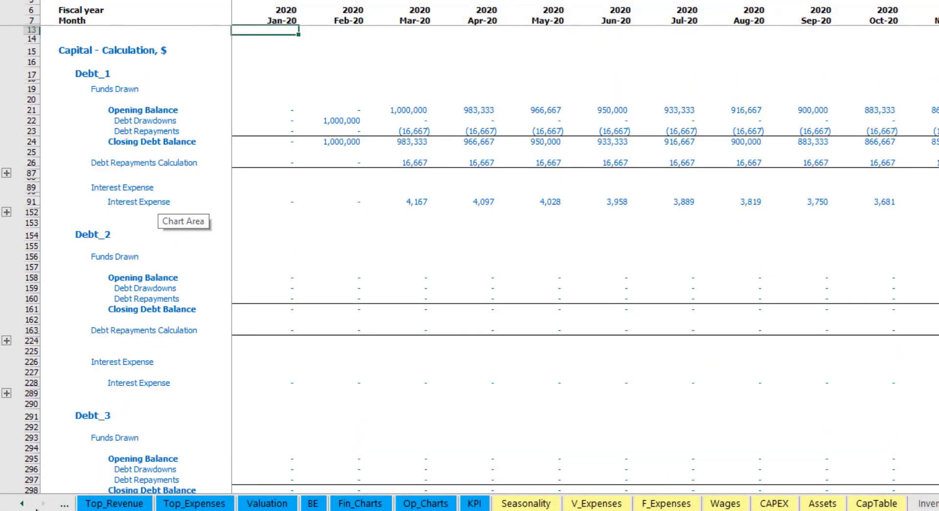
Step: Check the Interest Expense line in the Income Statement
click(22, 503)
click(22, 503)
click(22, 503)
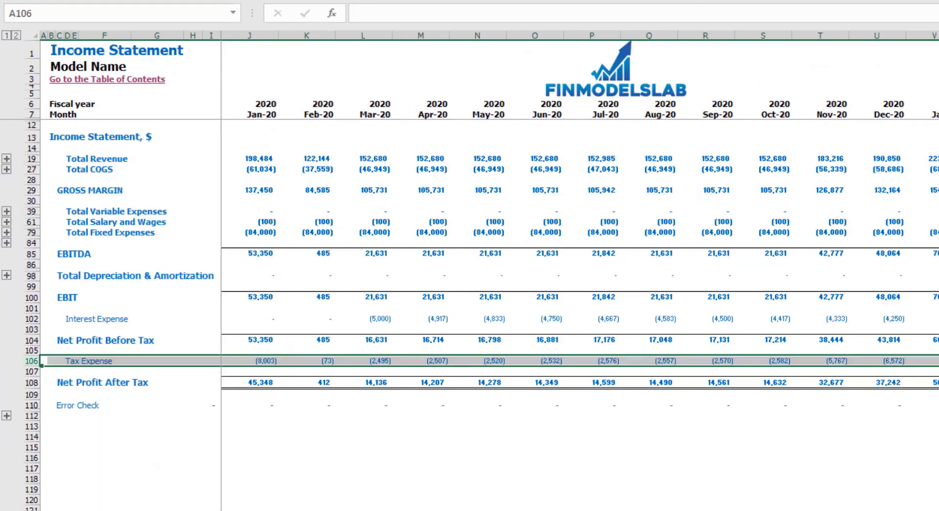
click(32, 319)
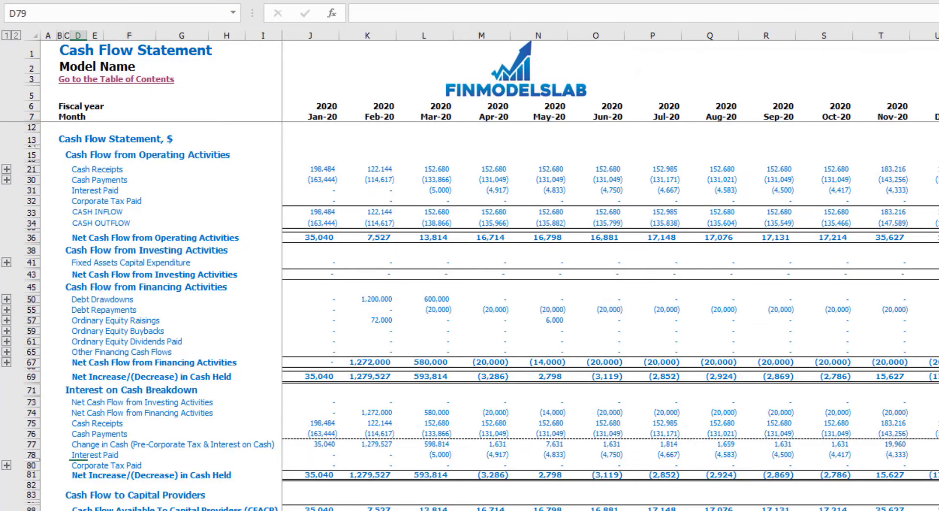
Step: Check Interest Paid, Debt Drawdowns and Debt Repayments in the Cash Flow Statement and Debt in the Balance Sheet
click(35, 193)
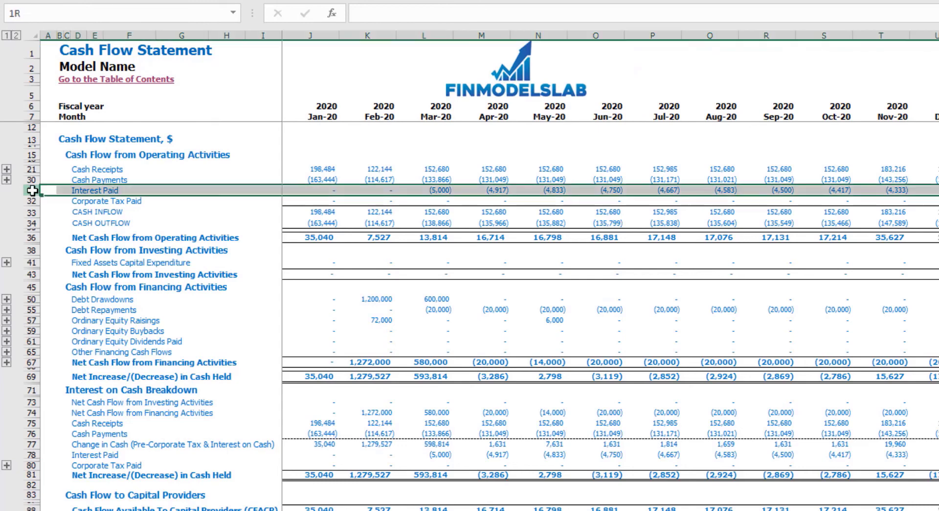
click(33, 299)
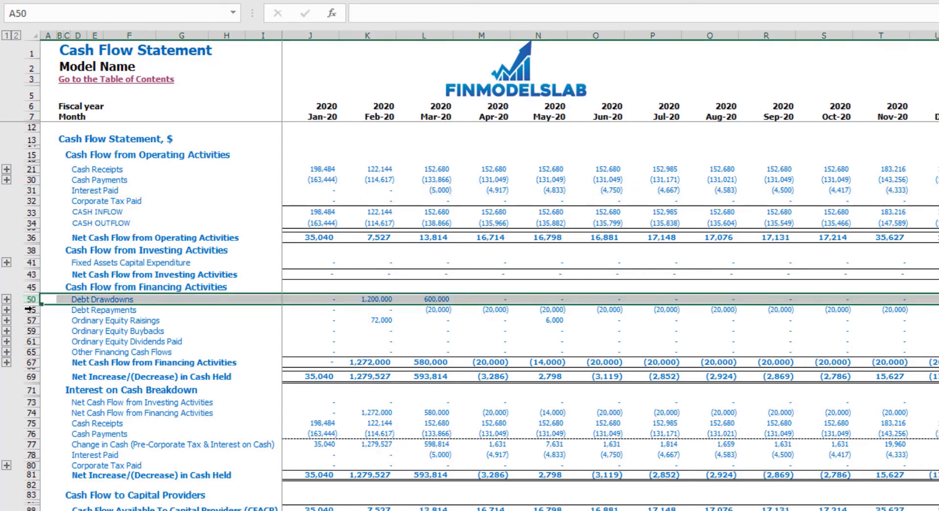
click(32, 311)
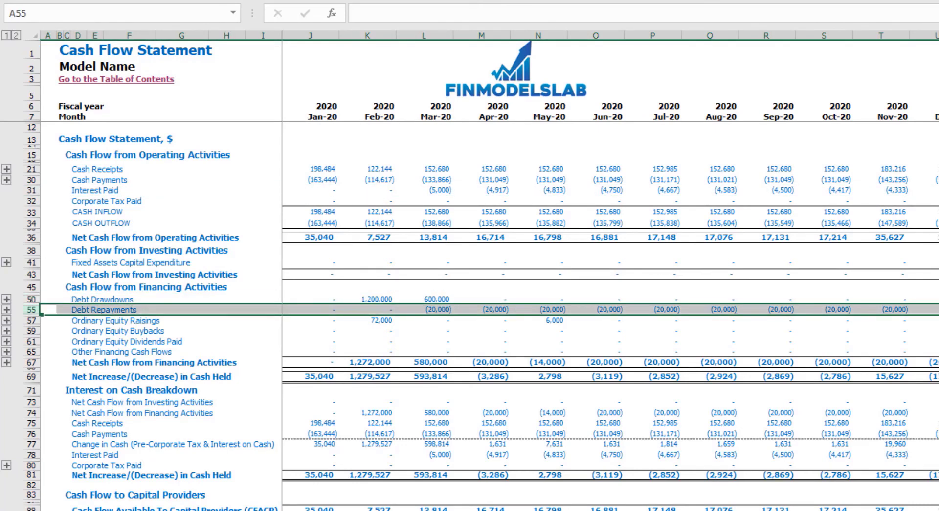
key(ctrl+Page_Up)
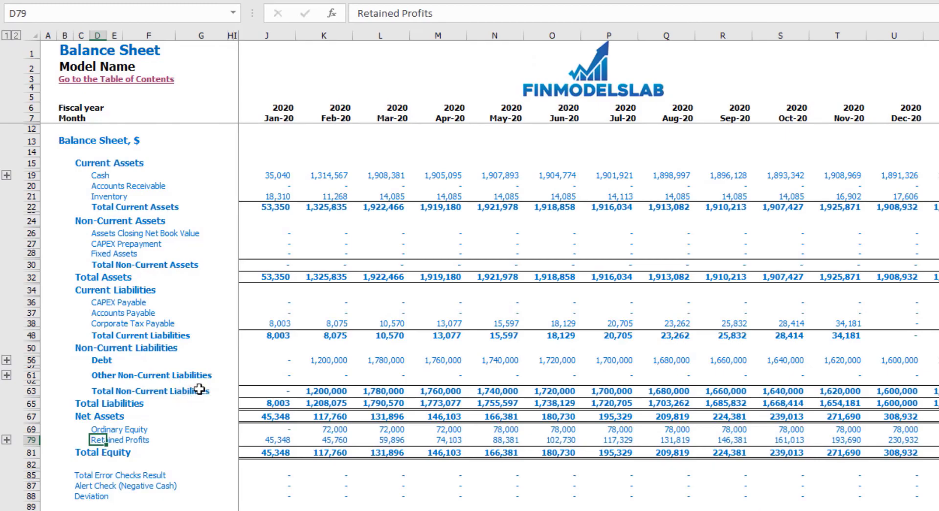
click(31, 360)
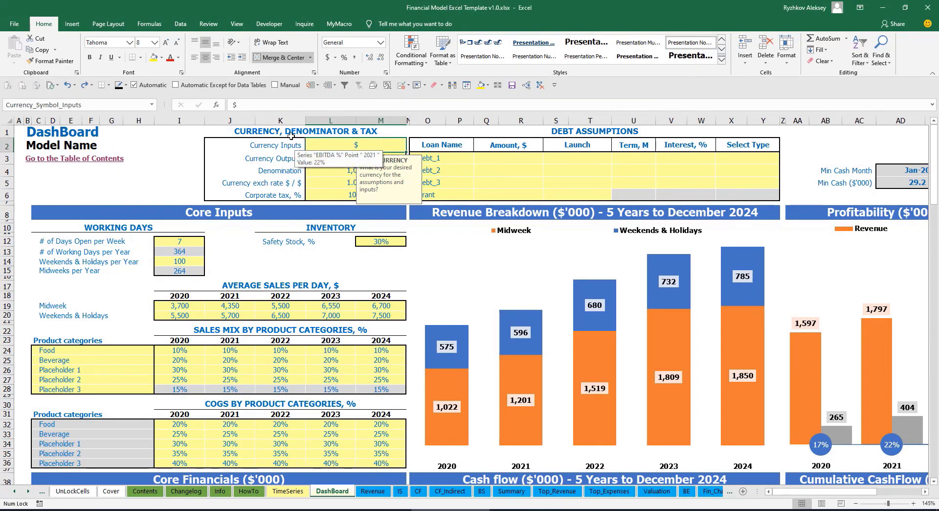
Step: Review the purpose of the Currency Inputs and Currency Outputs settings on the DashBoard
click(167, 150)
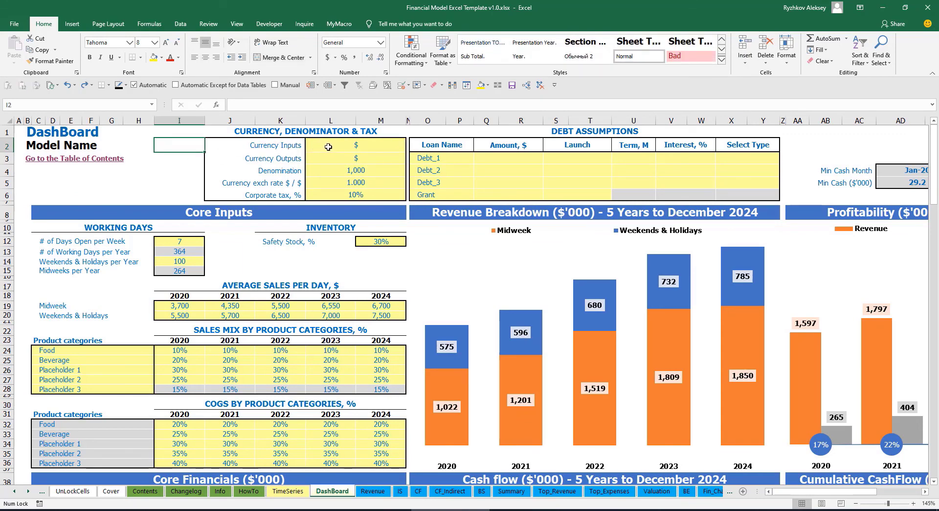
click(344, 147)
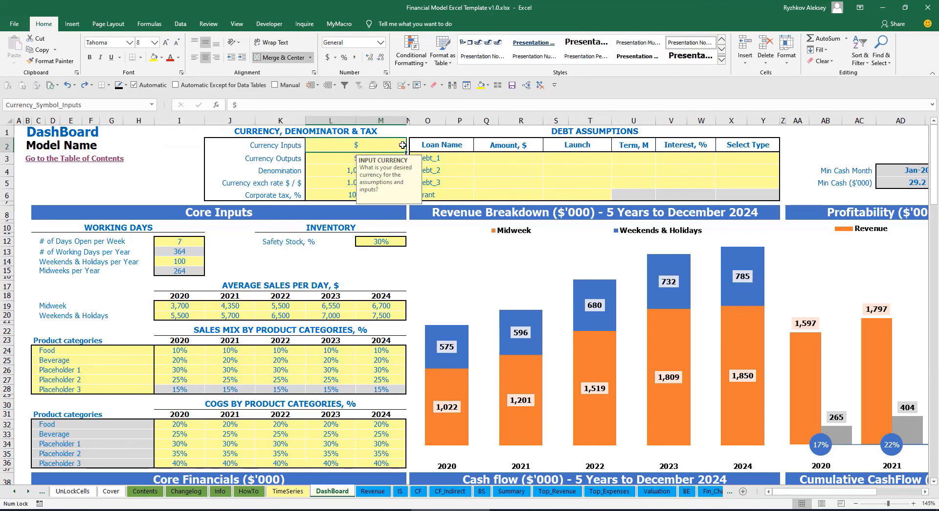
click(321, 161)
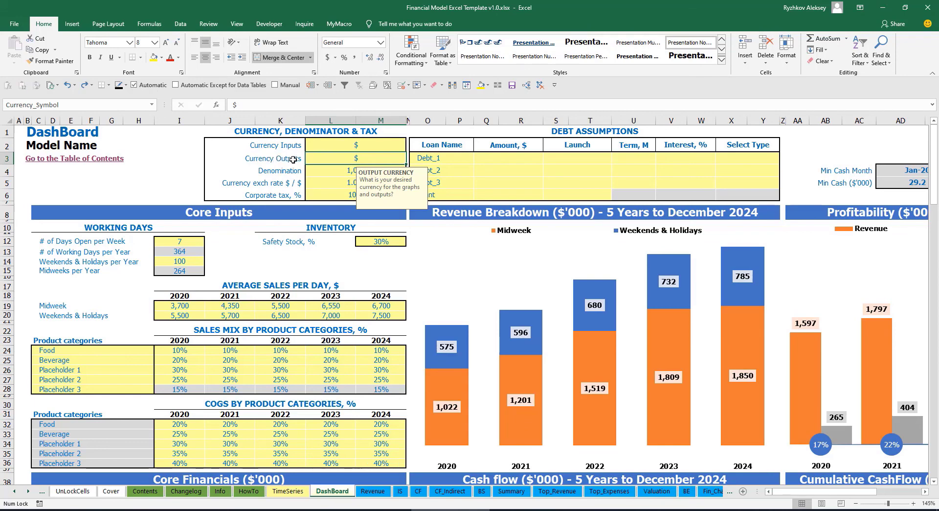
click(334, 146)
click(333, 159)
Step: Set Currency Inputs to USD and Currency Outputs to EUR on the DashBoard
click(347, 147)
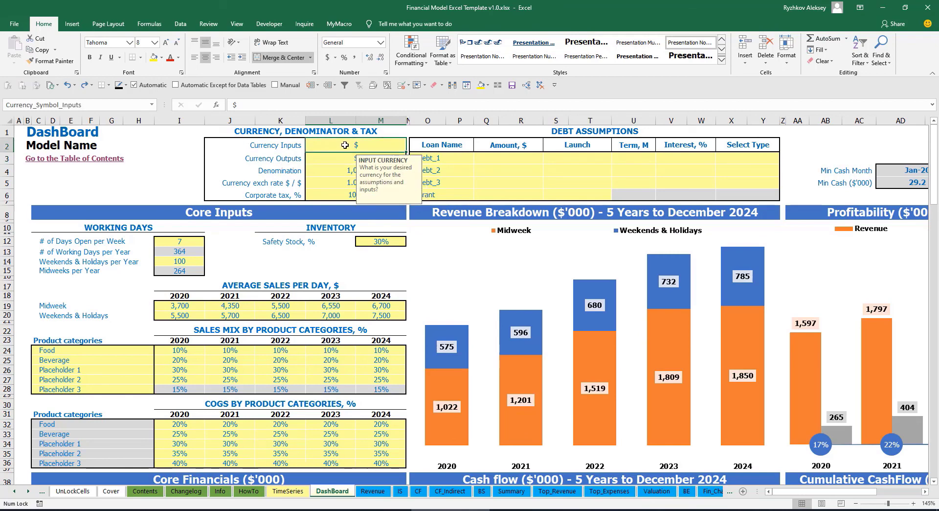
text(USD)
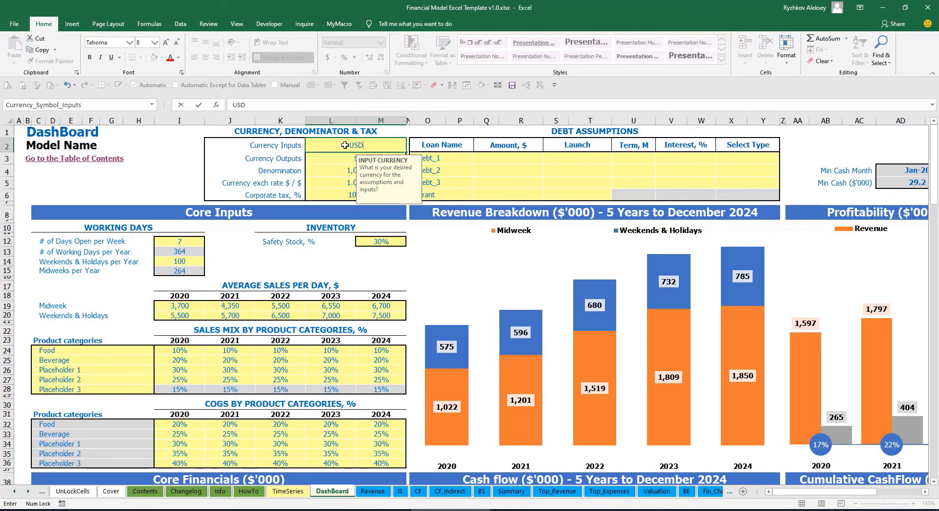
key(Return)
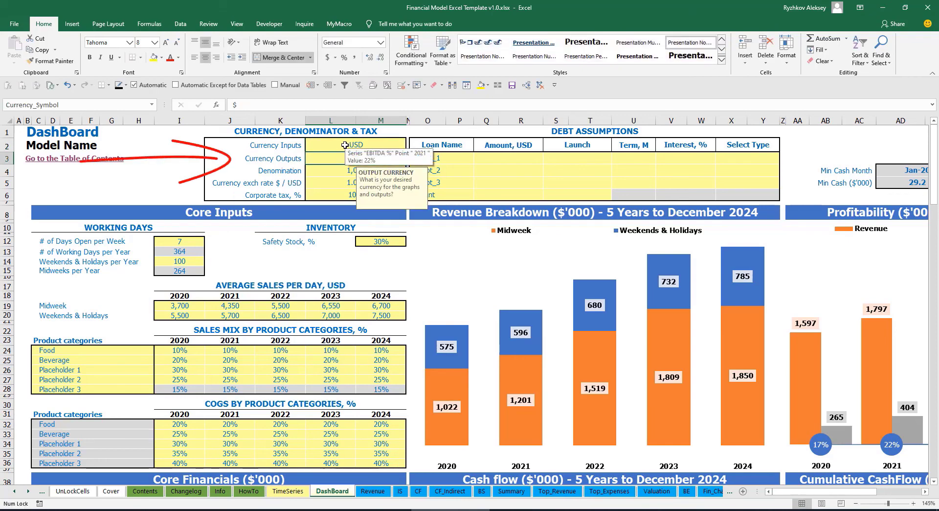
text(EUR)
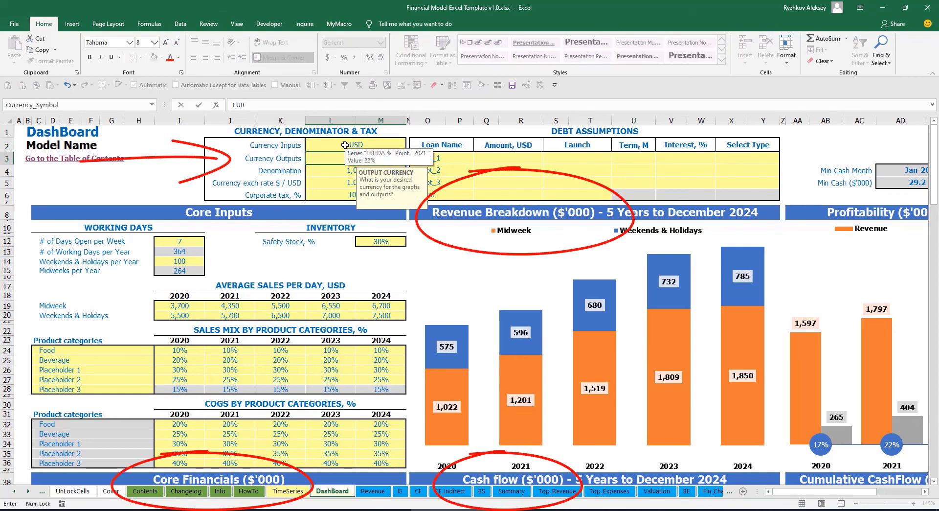
key(Return)
click(201, 162)
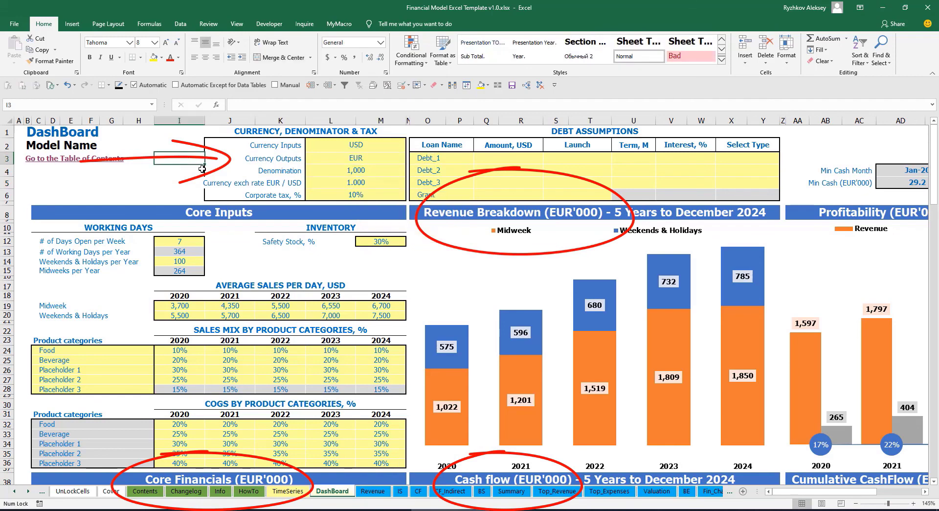
Step: Set the EUR / USD currency exchange rate to 1.2
click(343, 182)
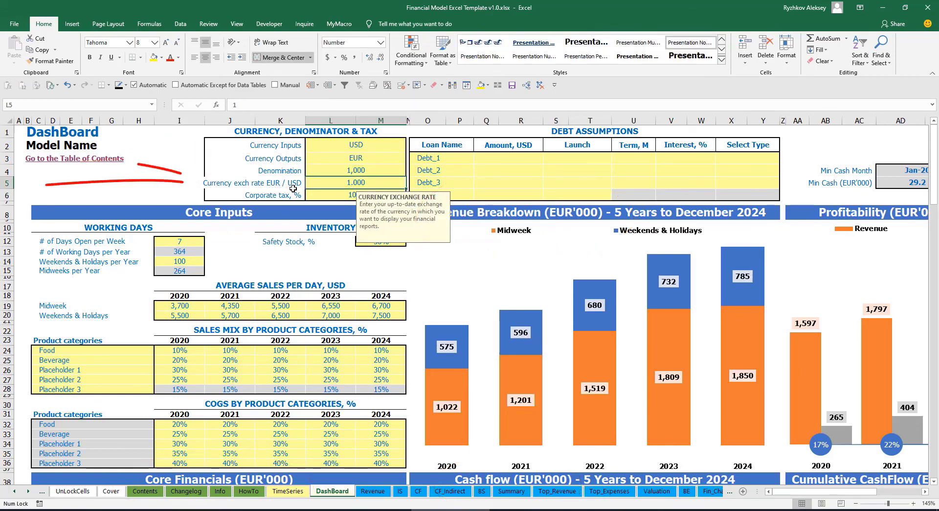
text(1.2)
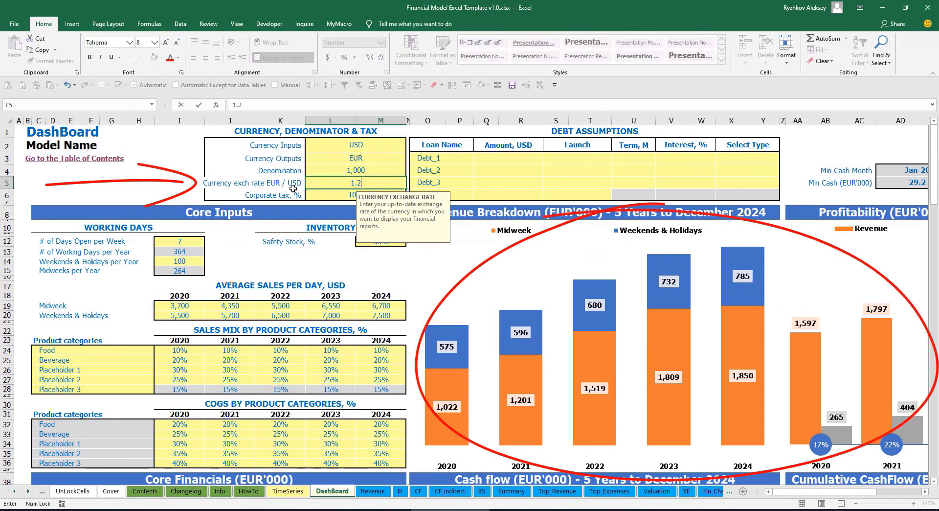
key(Return)
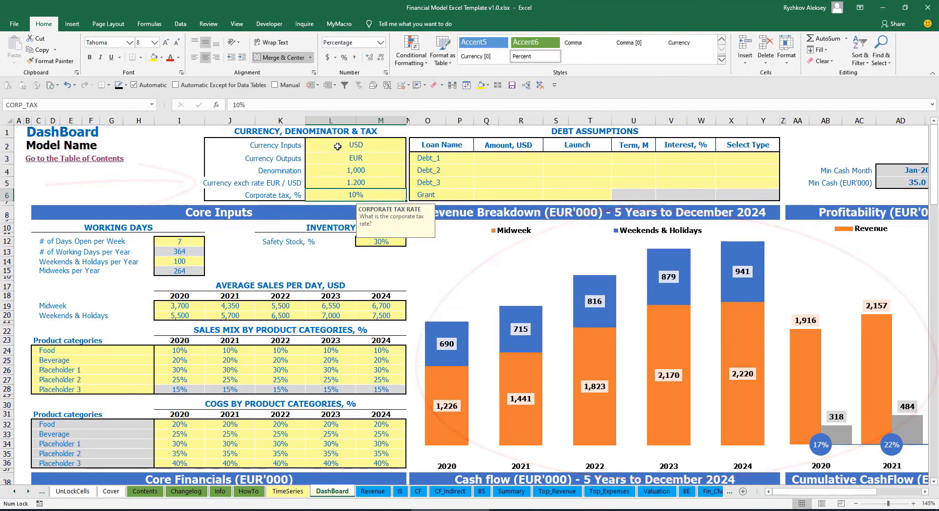
Step: Review the Currency Inputs, Currency Outputs and EUR / USD exchange rate settings on the DashBoard
key(Up)
key(Up)
key(Up)
key(Up)
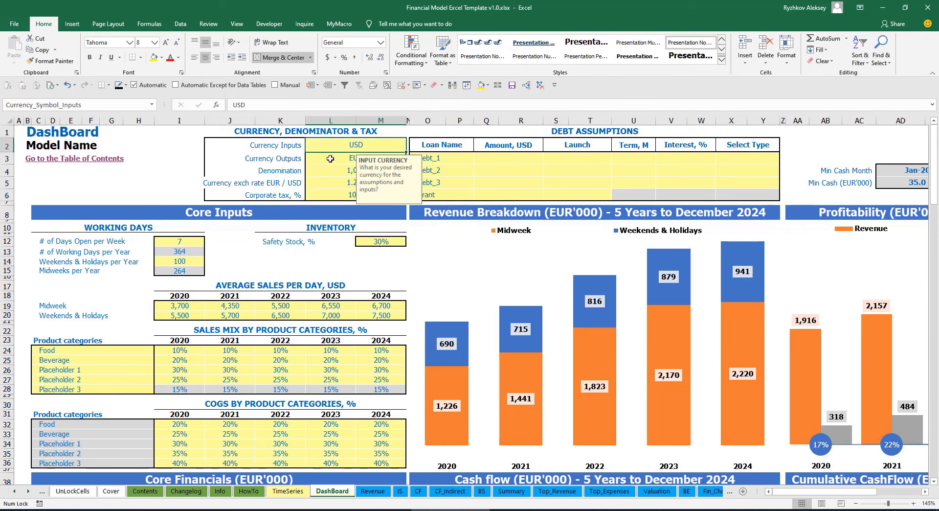
click(330, 158)
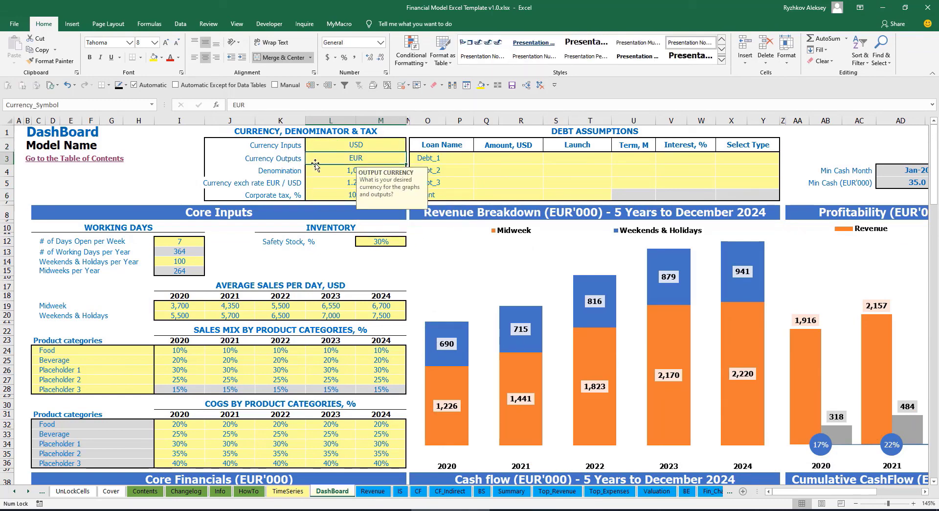
click(319, 183)
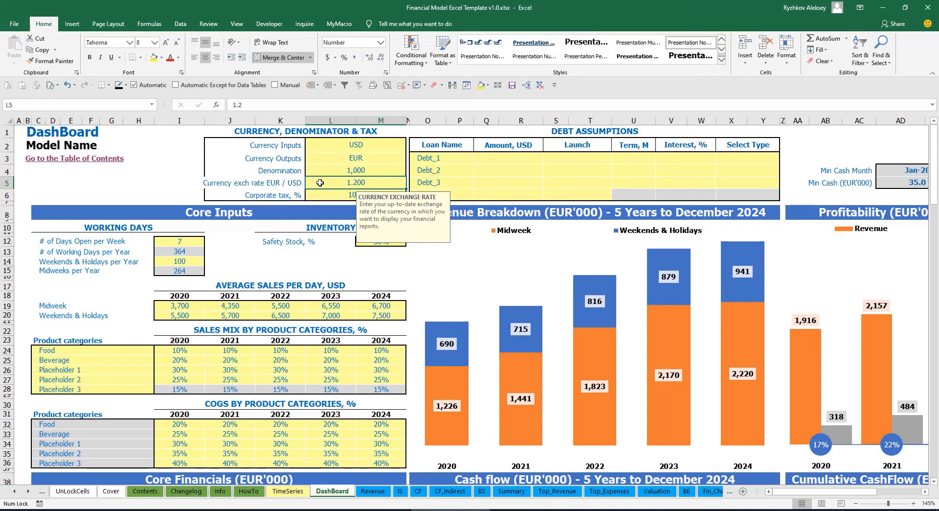
Step: Check the DashBoard's Denomination setting against the five-year Income Statement heading on the Summary sheet
click(377, 174)
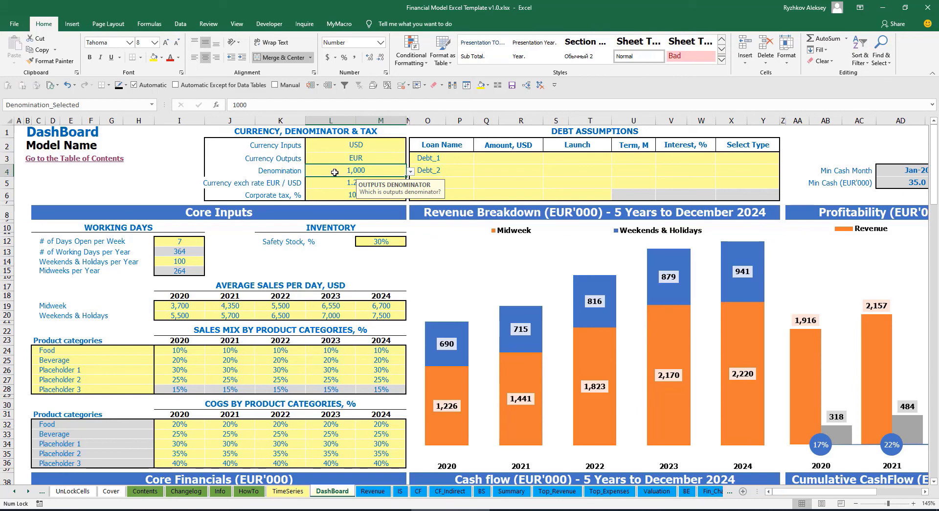
click(511, 490)
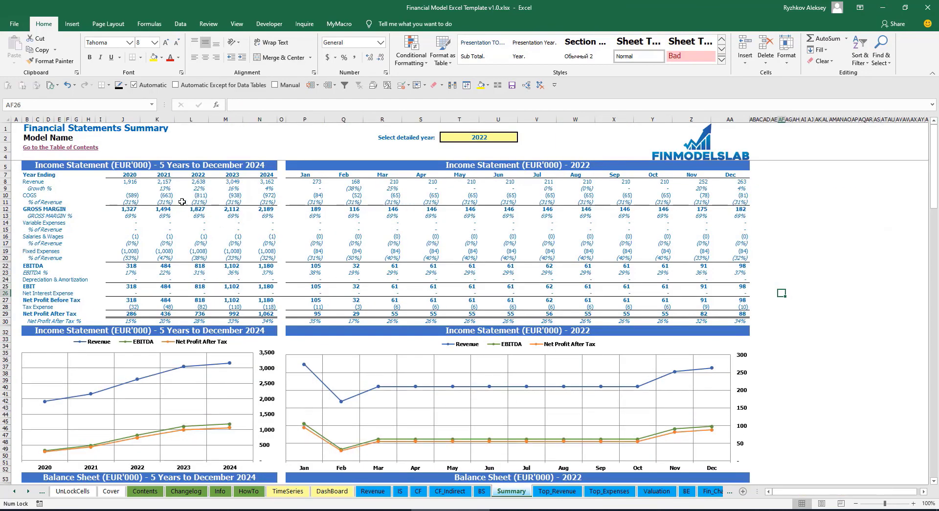
click(154, 167)
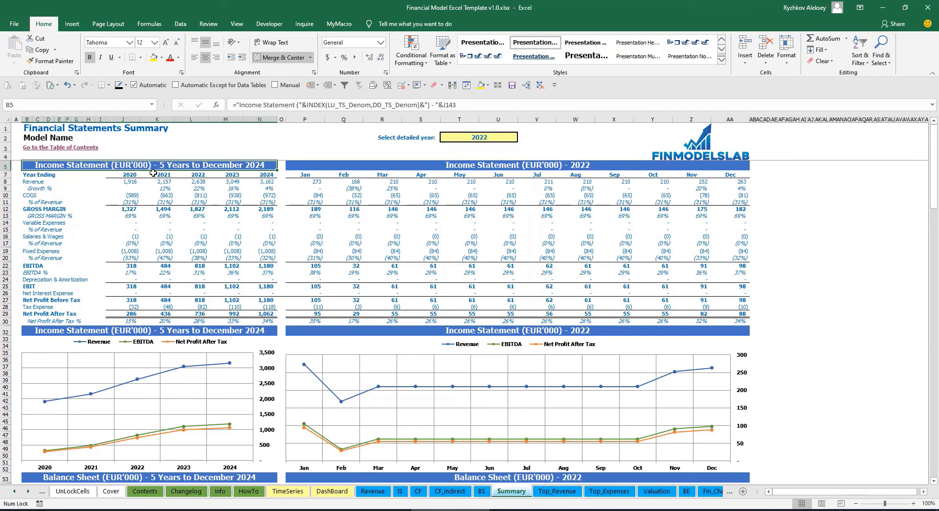
Step: Set the DashBoard's Denomination to 1,000,000 and check the figures on the Summary sheet
click(332, 491)
click(409, 171)
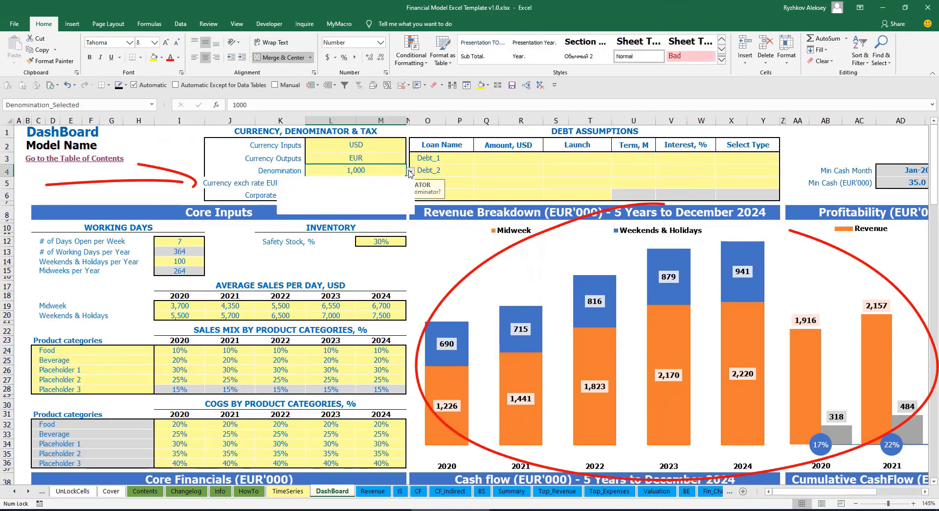
click(362, 201)
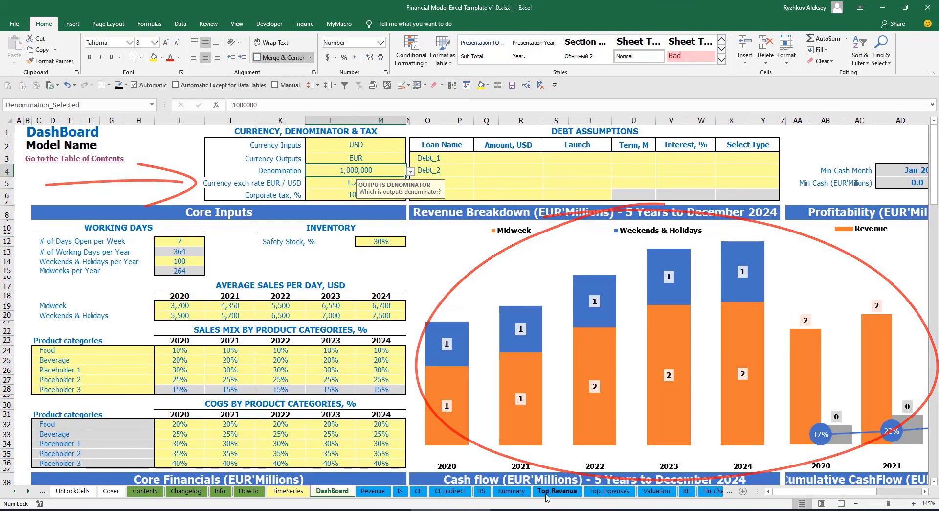
click(511, 490)
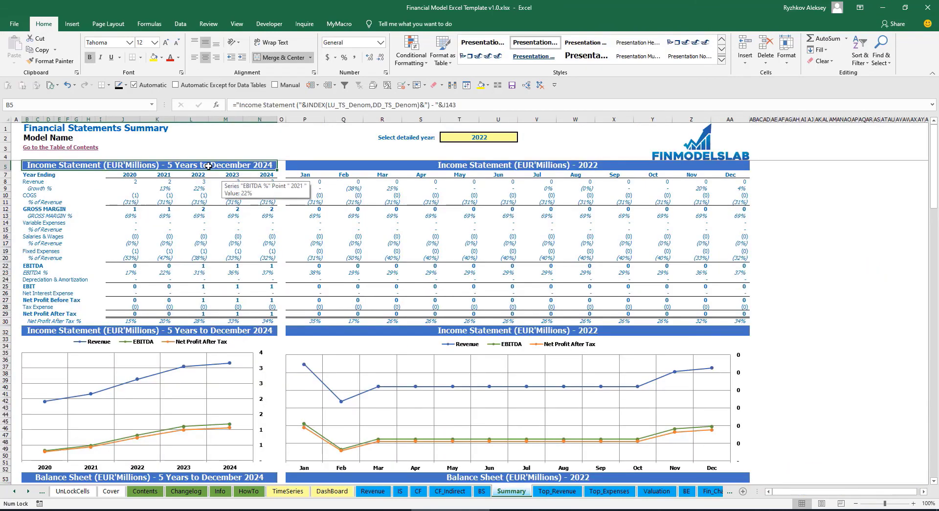
Step: Set the DashBoard's Denomination to 1 and check the full-unit figures on the Summary sheet
click(332, 490)
key(alt+Down)
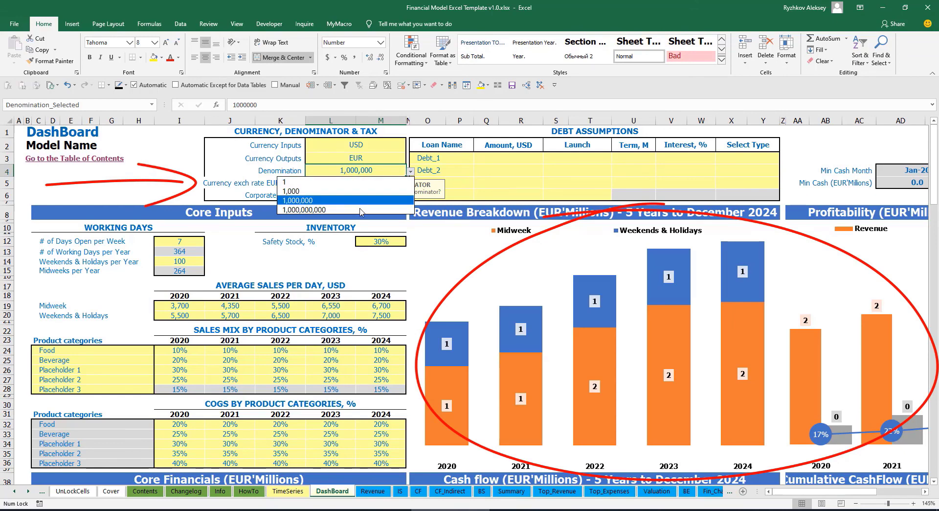
click(343, 181)
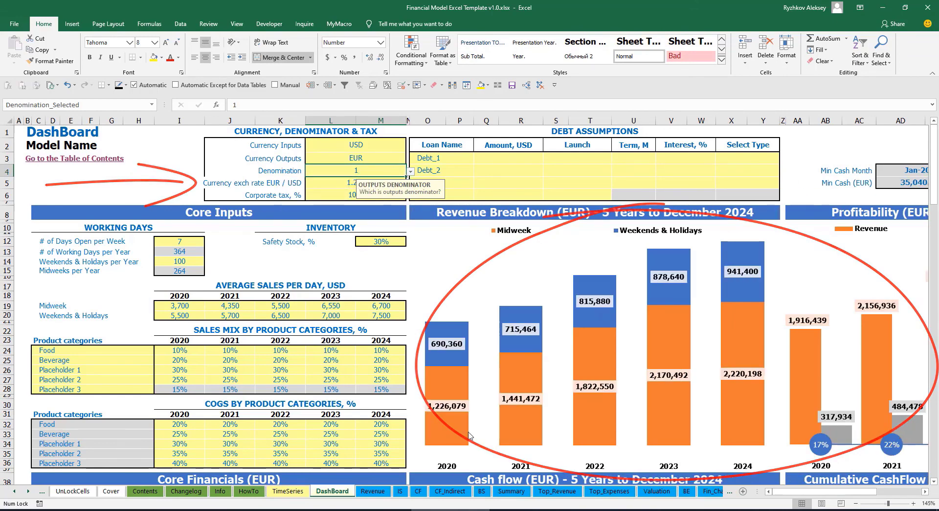
click(509, 493)
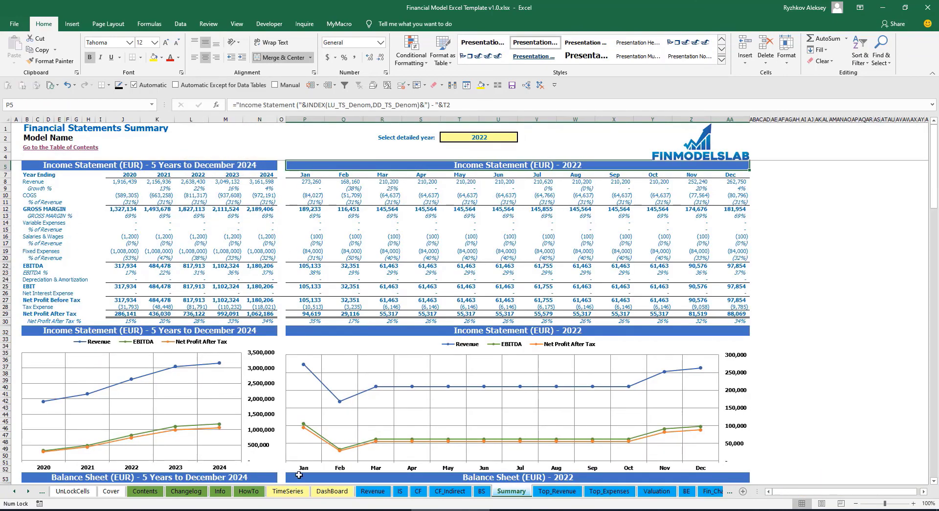
Step: Set the corporate tax to 15% on the DashBoard and check the Tax Expense row in the Income Statement
click(326, 491)
click(335, 192)
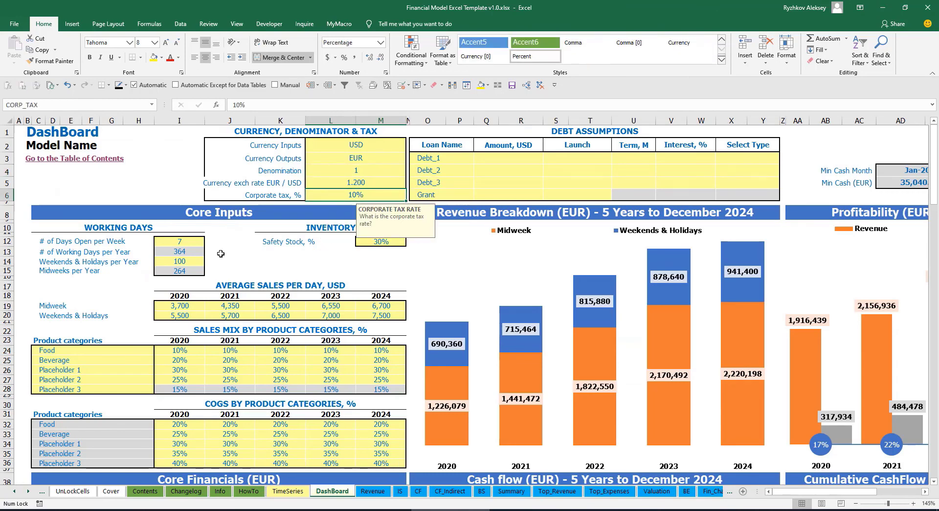
text(15)
key(Return)
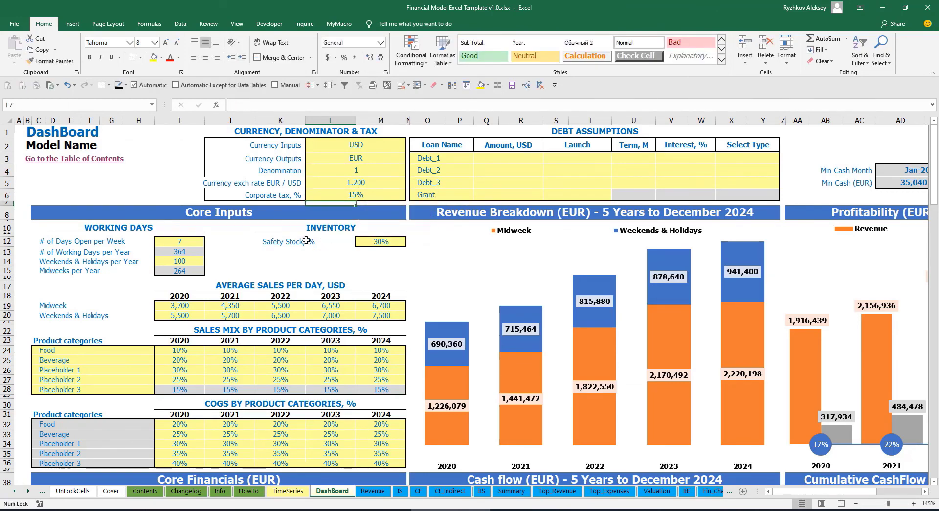
click(400, 491)
click(22, 331)
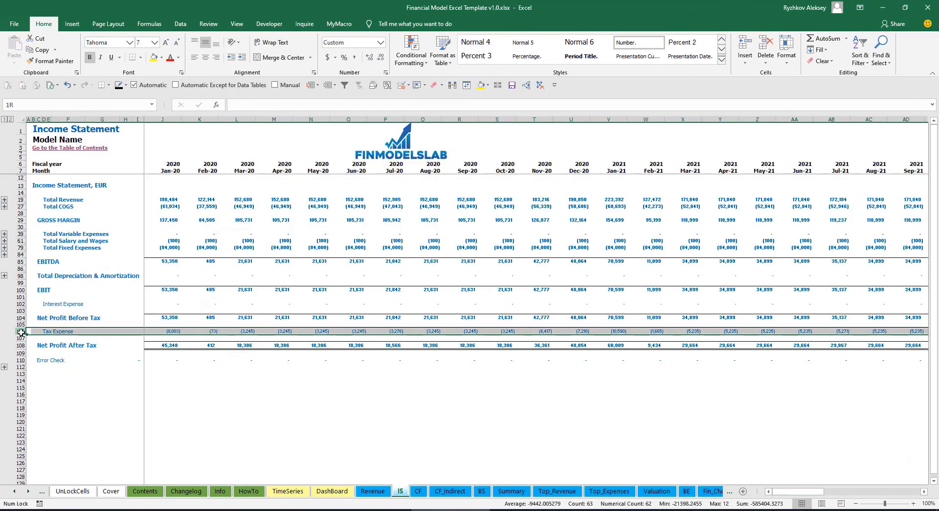